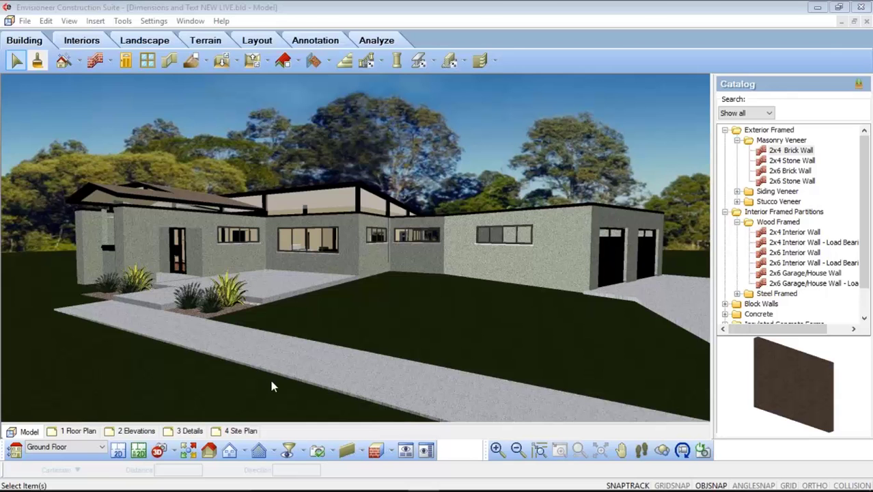
# Switch the model to the 2D plan view and open the dimension settings on the exterior auto dimension options
pyautogui.click(117, 452)
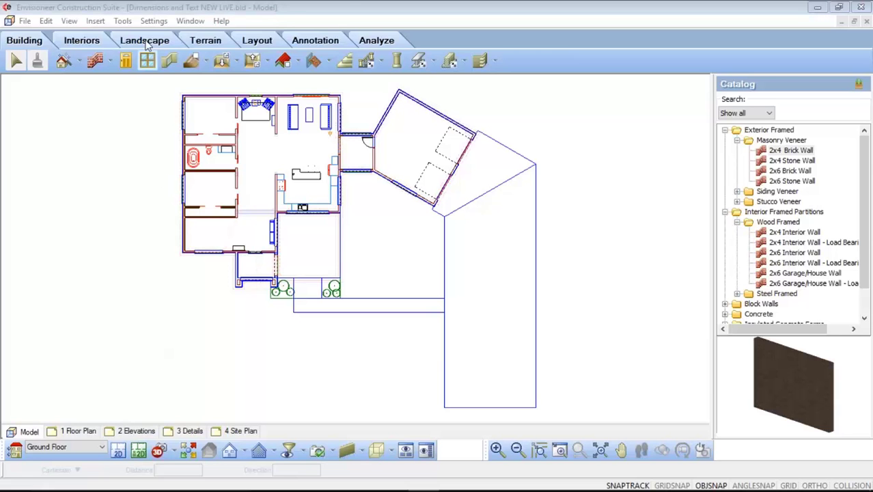
pyautogui.click(123, 21)
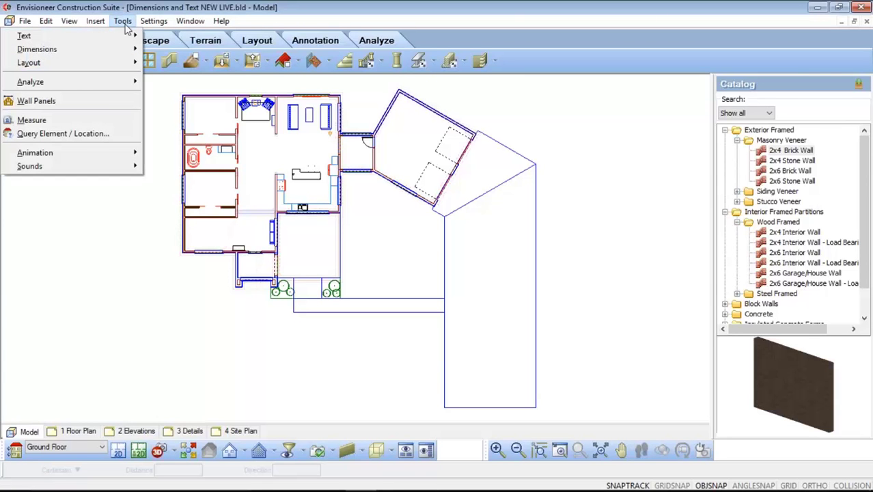
pyautogui.moveTo(127, 49)
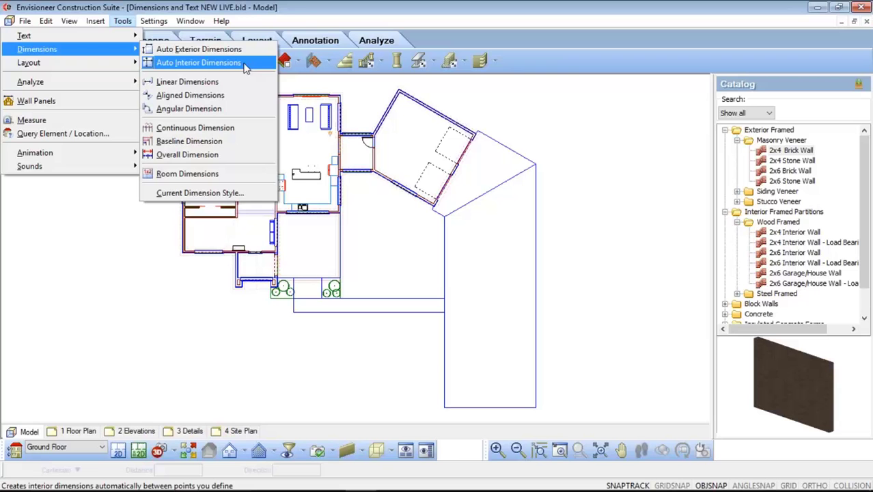
pyautogui.click(121, 219)
pyautogui.click(155, 22)
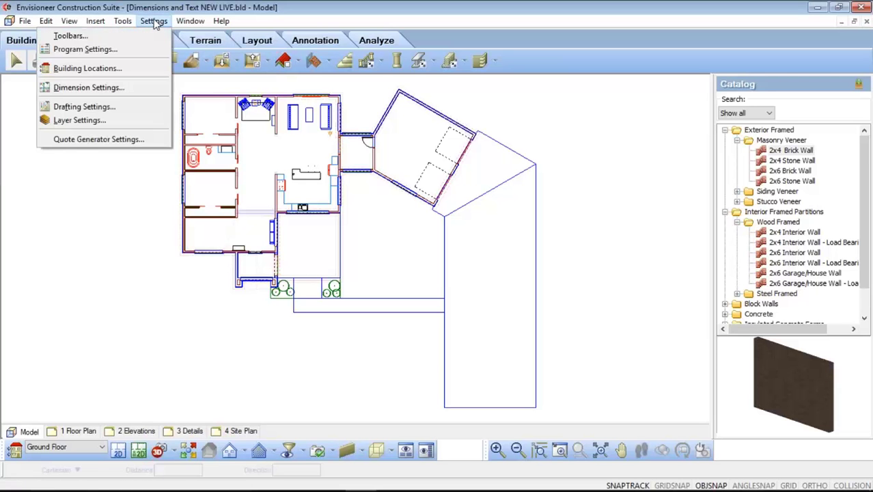
pyautogui.click(139, 92)
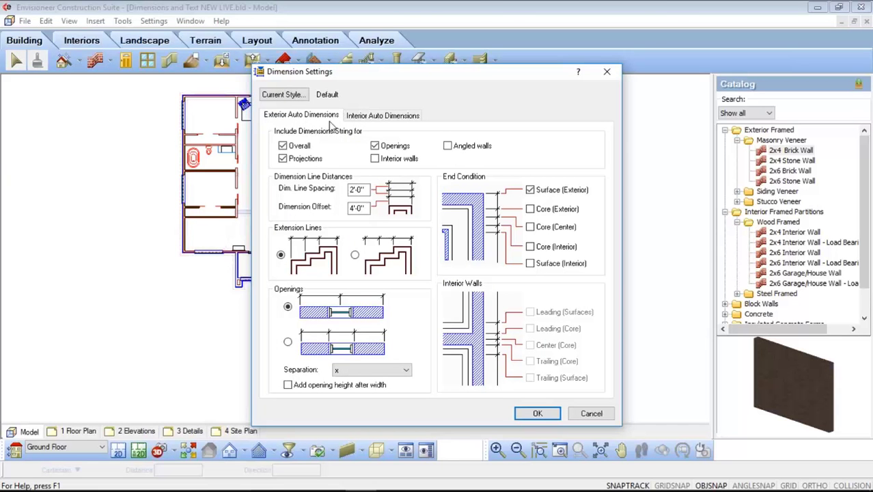
pyautogui.click(402, 118)
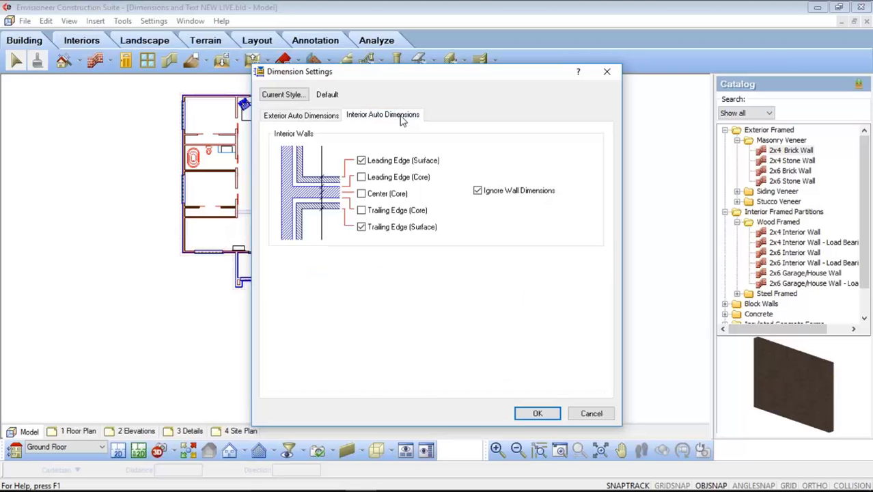
pyautogui.click(317, 118)
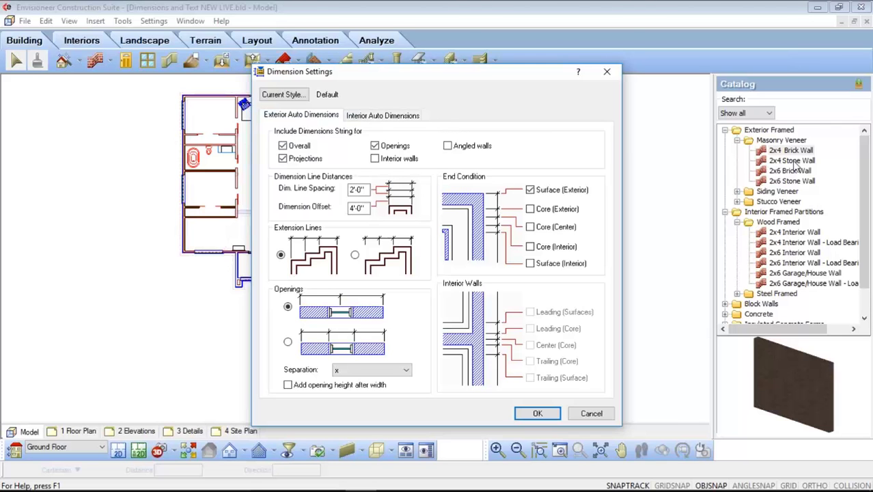
pyautogui.click(863, 177)
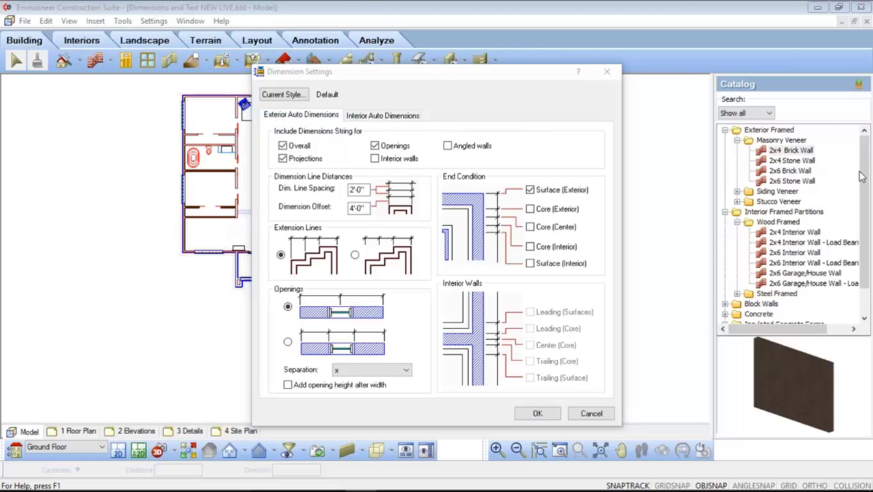
pyautogui.click(509, 115)
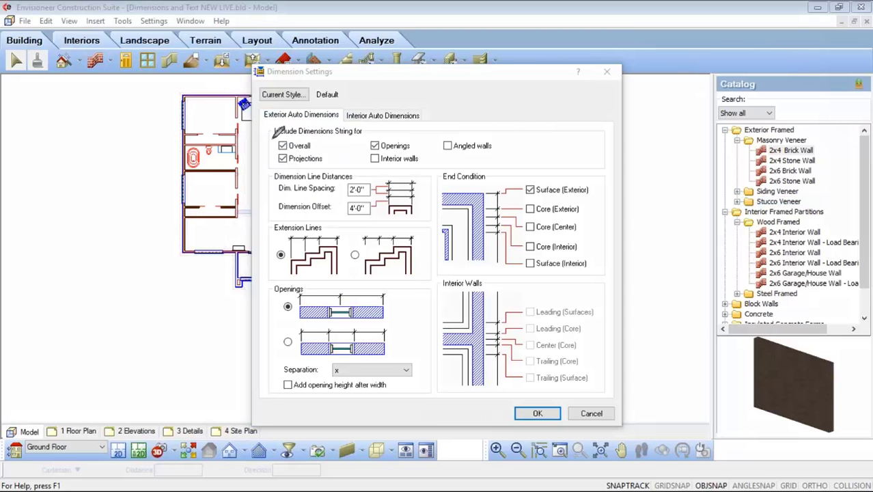
pyautogui.moveTo(274, 136); pyautogui.dragTo(369, 135)
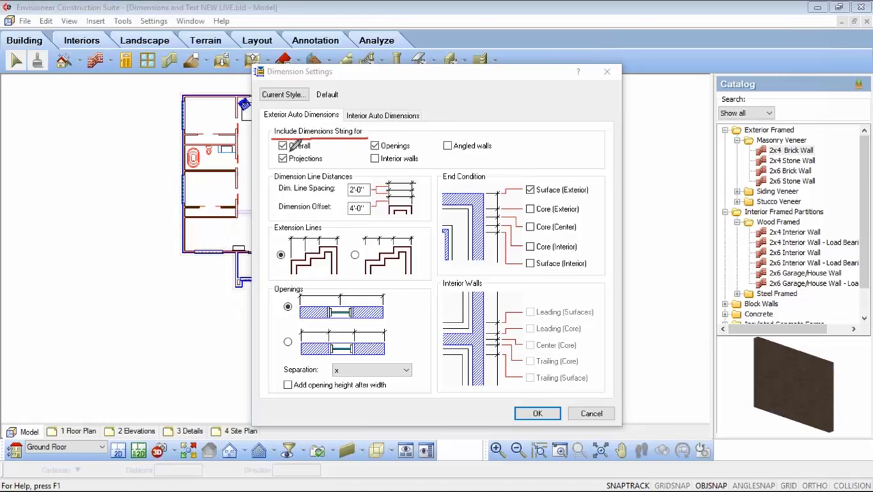
pyautogui.moveTo(310, 150); pyautogui.dragTo(312, 150)
pyautogui.moveTo(288, 165); pyautogui.dragTo(323, 165)
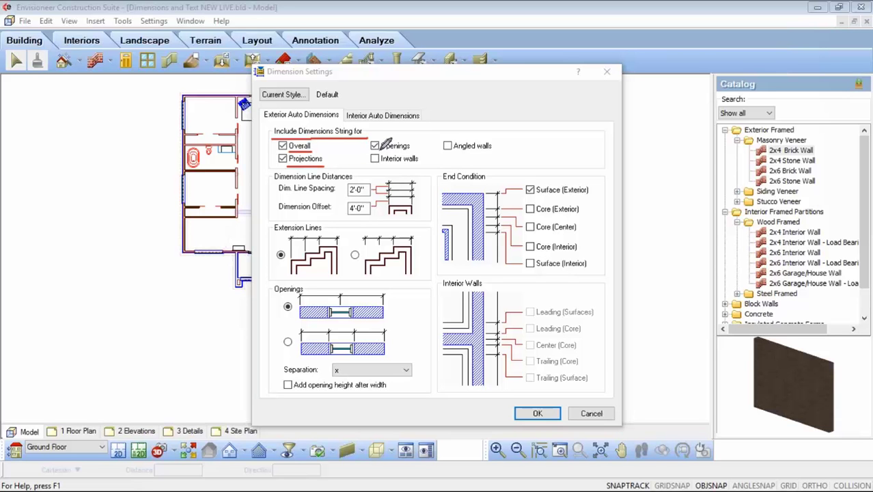
pyautogui.moveTo(380, 154); pyautogui.dragTo(415, 153)
pyautogui.moveTo(377, 164); pyautogui.dragTo(418, 164)
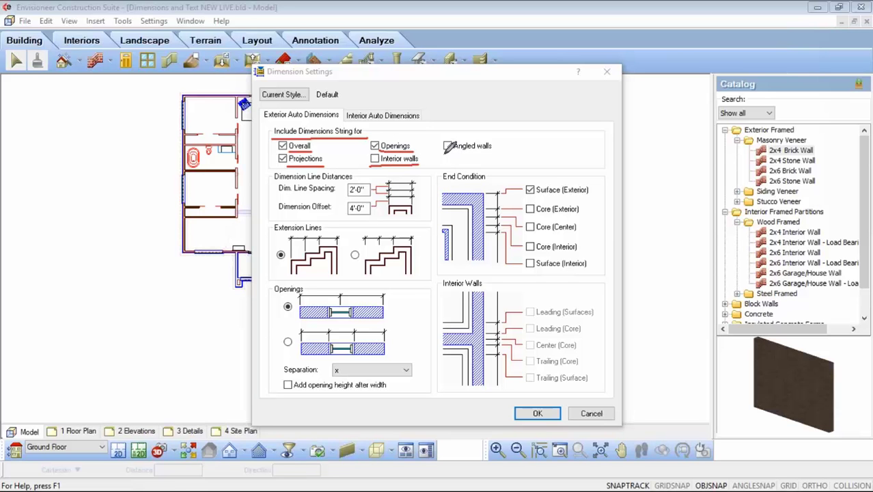
pyautogui.moveTo(444, 155); pyautogui.dragTo(494, 154)
pyautogui.moveTo(276, 181); pyautogui.dragTo(352, 180)
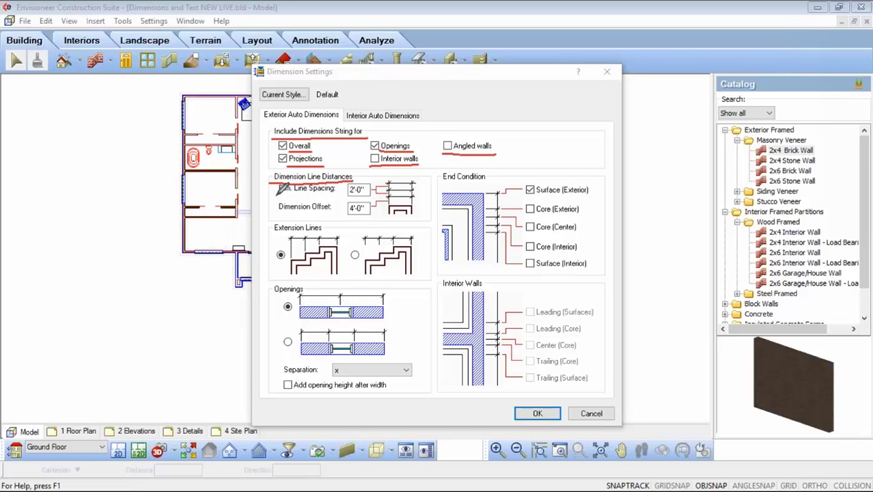
pyautogui.moveTo(278, 195); pyautogui.dragTo(337, 196)
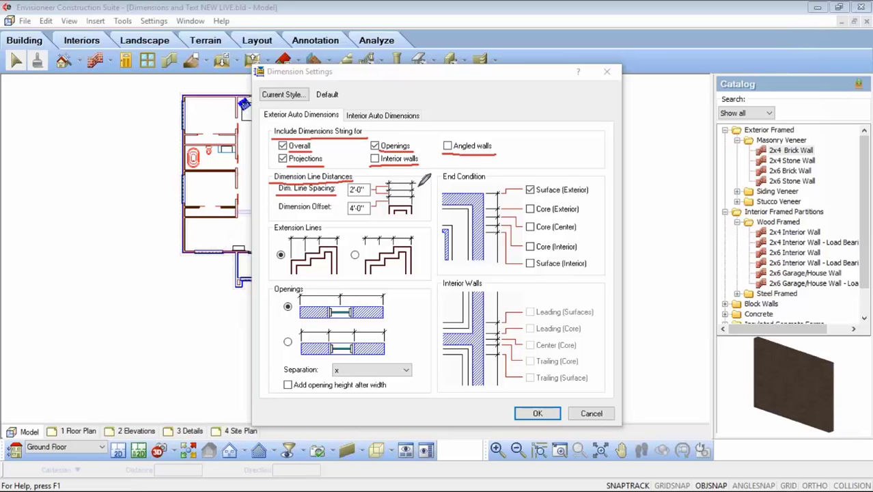
pyautogui.moveTo(424, 186); pyautogui.dragTo(422, 194)
pyautogui.moveTo(275, 212); pyautogui.dragTo(365, 217)
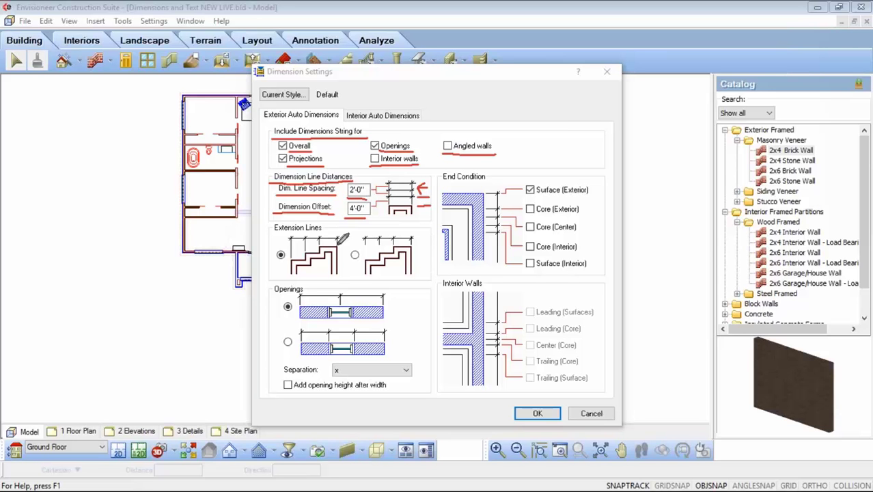
pyautogui.moveTo(274, 233); pyautogui.dragTo(323, 232)
pyautogui.moveTo(276, 263); pyautogui.dragTo(285, 263)
pyautogui.moveTo(340, 240); pyautogui.dragTo(342, 246)
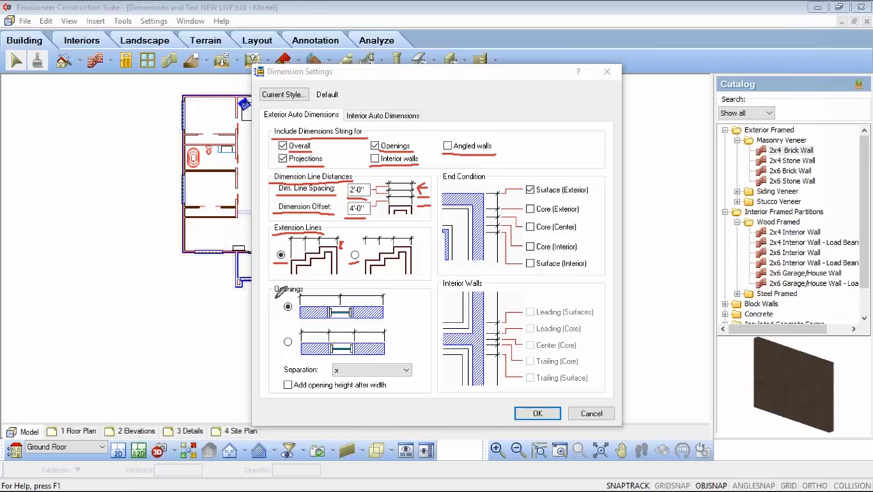
pyautogui.moveTo(275, 295); pyautogui.dragTo(304, 295)
pyautogui.moveTo(282, 316); pyautogui.dragTo(296, 317)
pyautogui.moveTo(346, 299); pyautogui.dragTo(344, 306)
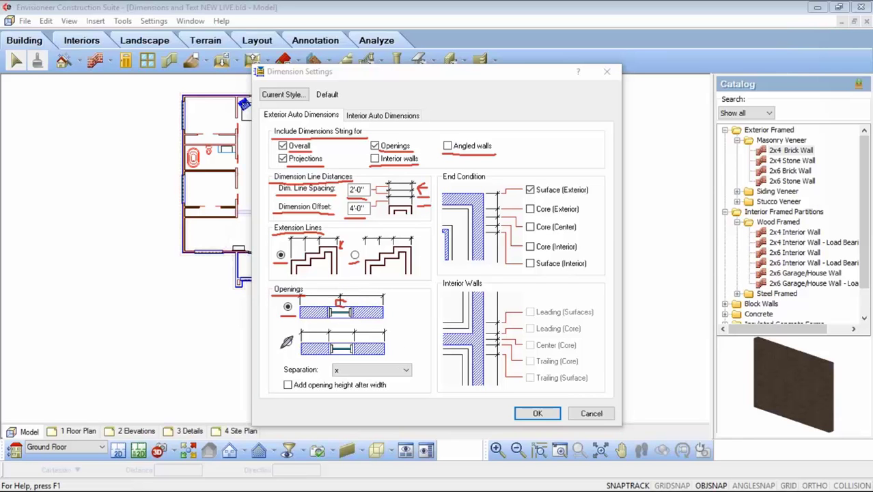
pyautogui.moveTo(281, 351); pyautogui.dragTo(294, 350)
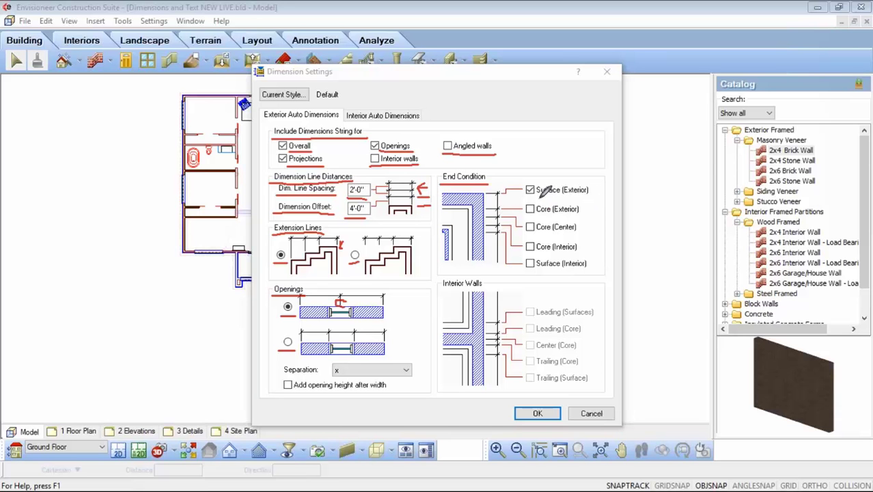
pyautogui.moveTo(537, 199); pyautogui.dragTo(562, 198)
pyautogui.moveTo(542, 210); pyautogui.dragTo(580, 210)
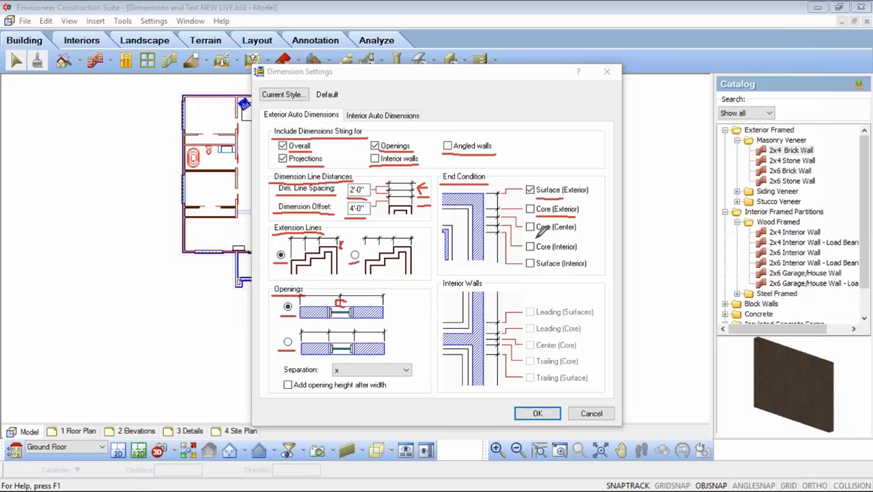
pyautogui.moveTo(537, 236); pyautogui.dragTo(578, 237)
pyautogui.moveTo(537, 256); pyautogui.dragTo(577, 252)
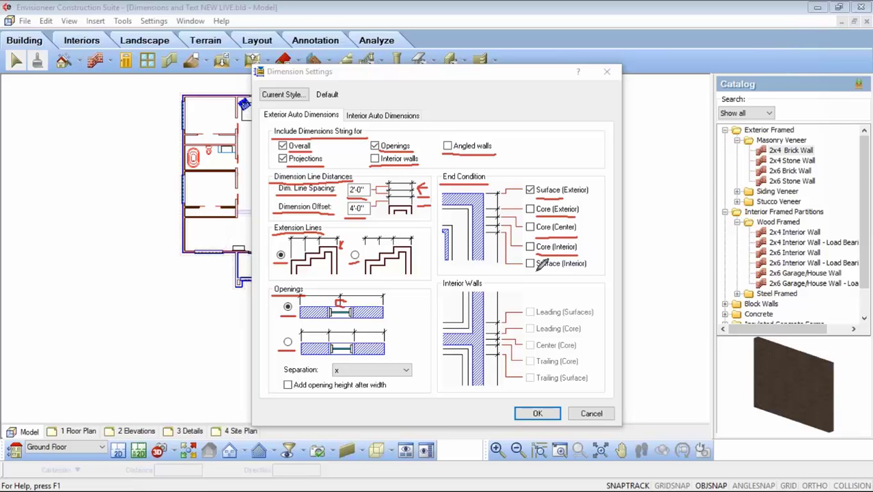
pyautogui.moveTo(538, 271); pyautogui.dragTo(592, 270)
# Set the end condition for exterior auto dimensions to Core (Exterior)
pyautogui.click(531, 209)
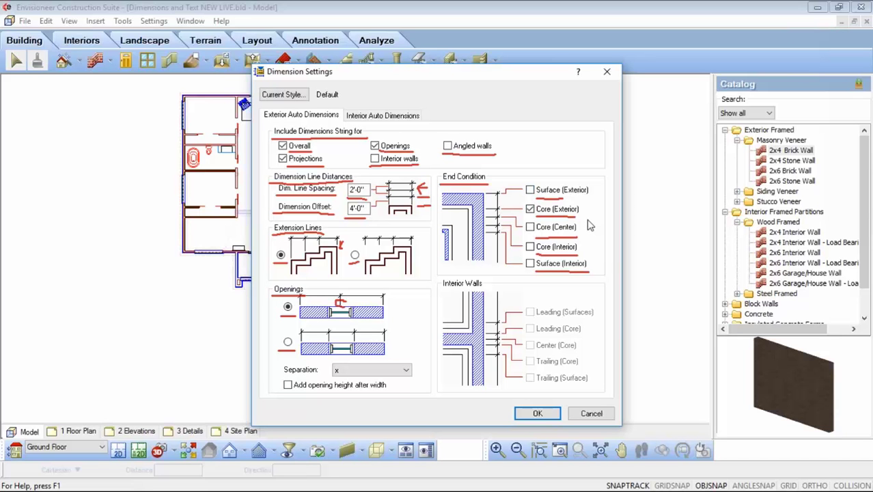
pyautogui.click(858, 174)
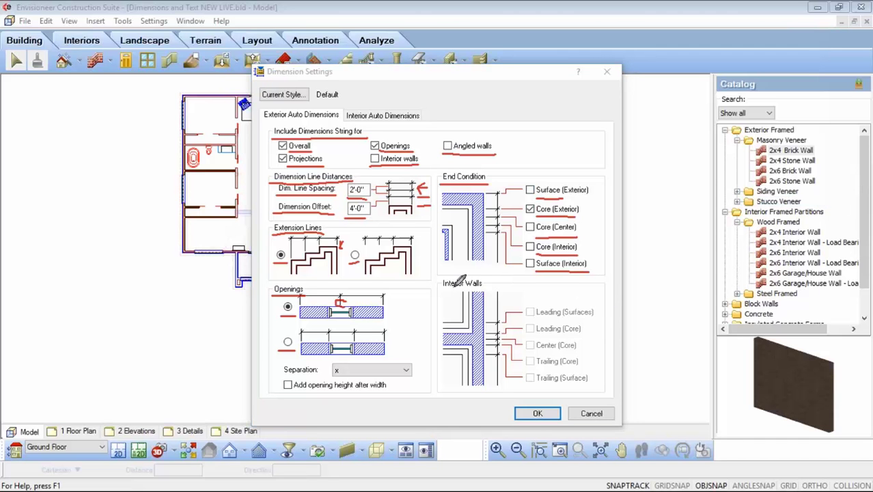
pyautogui.moveTo(443, 287); pyautogui.dragTo(488, 288)
pyautogui.moveTo(379, 154); pyautogui.dragTo(380, 165)
pyautogui.moveTo(380, 154); pyautogui.dragTo(370, 166)
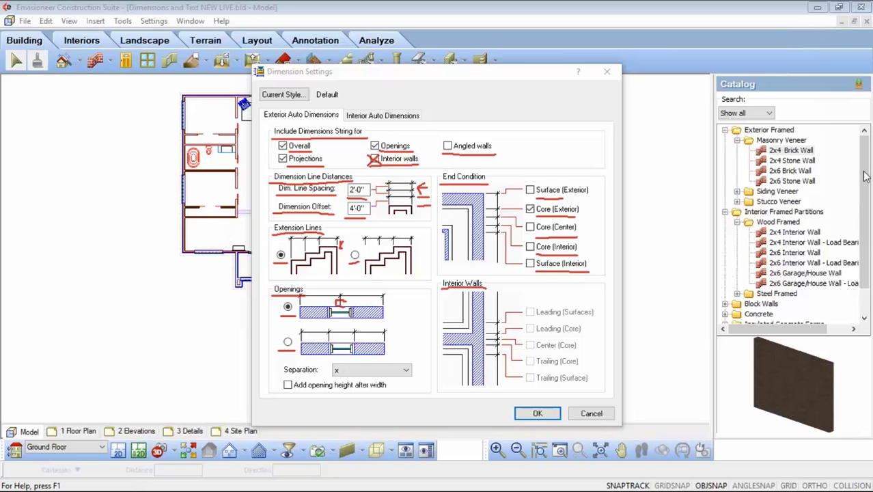
pyautogui.press('e')
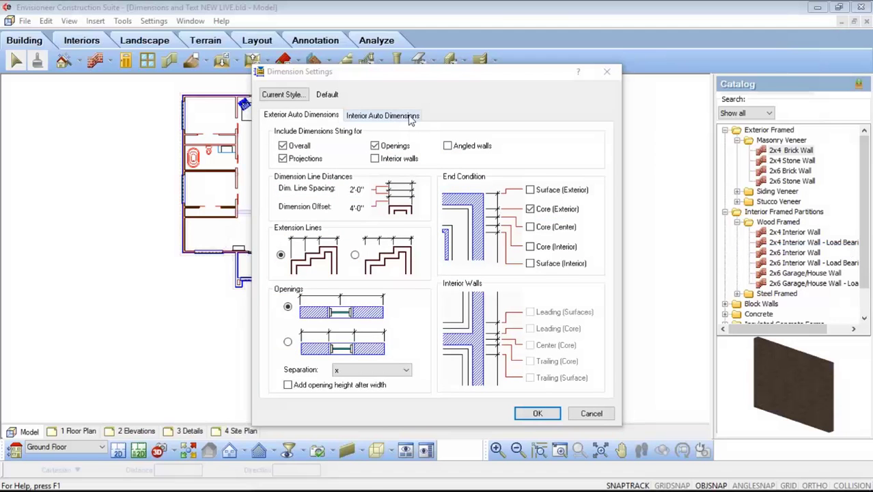
# Bring up the interior auto dimension options in the dimension settings
pyautogui.click(410, 117)
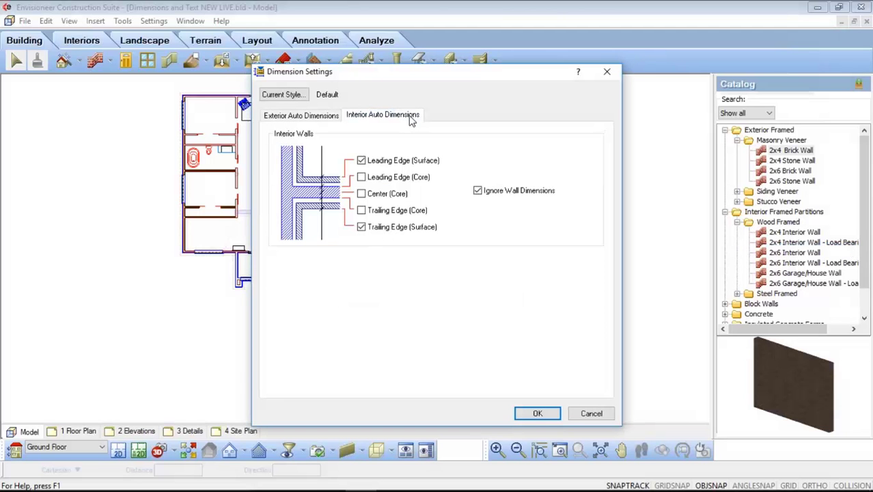
pyautogui.click(866, 176)
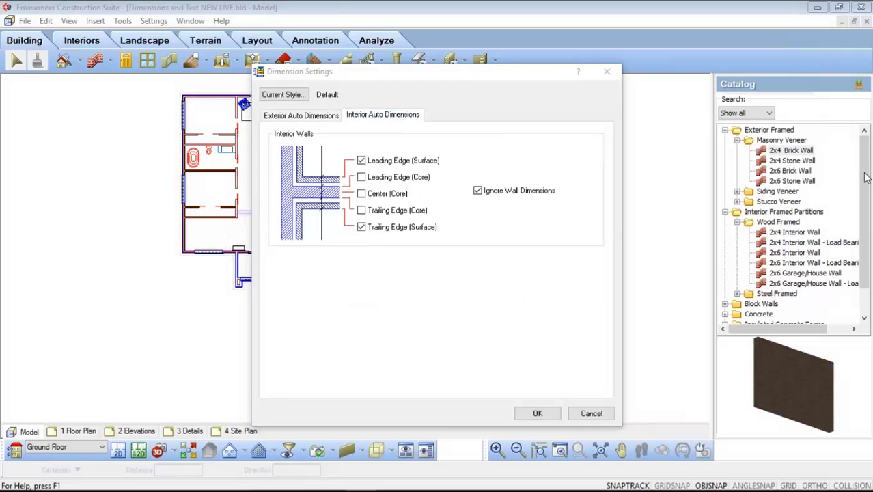
pyautogui.click(846, 206)
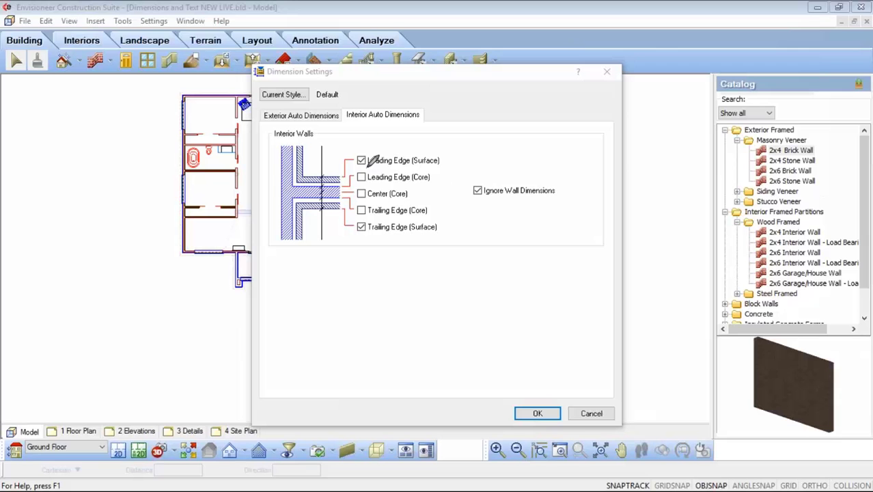
pyautogui.moveTo(368, 166); pyautogui.dragTo(422, 165)
pyautogui.moveTo(367, 234); pyautogui.dragTo(408, 234)
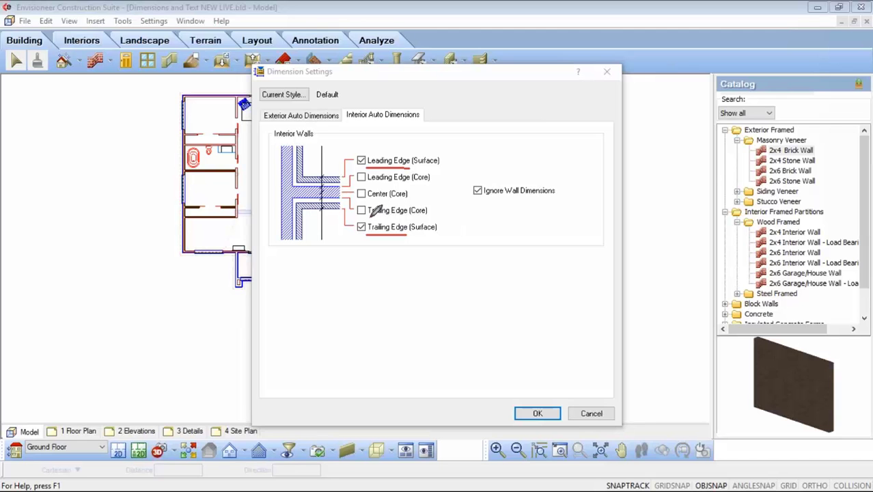
pyautogui.moveTo(369, 218); pyautogui.dragTo(408, 219)
pyautogui.moveTo(368, 185); pyautogui.dragTo(410, 185)
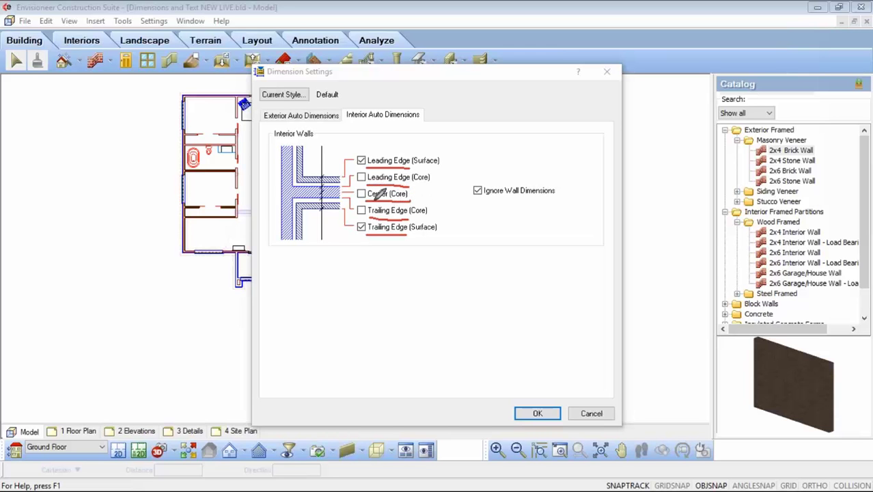
pyautogui.moveTo(369, 202); pyautogui.dragTo(410, 202)
pyautogui.moveTo(469, 198)
pyautogui.mouseDown()
pyautogui.moveTo(559, 195)
pyautogui.moveTo(570, 179)
pyautogui.moveTo(491, 177)
pyautogui.moveTo(475, 180)
pyautogui.moveTo(471, 194)
pyautogui.mouseUp()
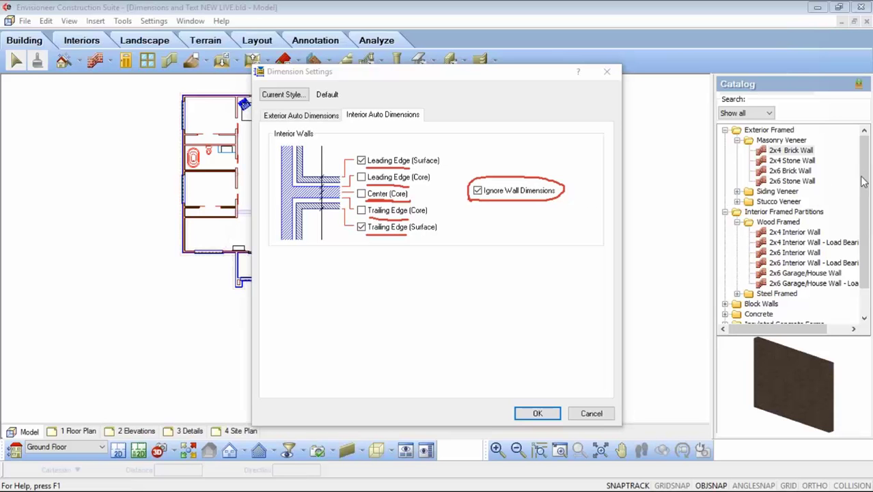
pyautogui.rightClick(839, 248)
pyautogui.click(779, 248)
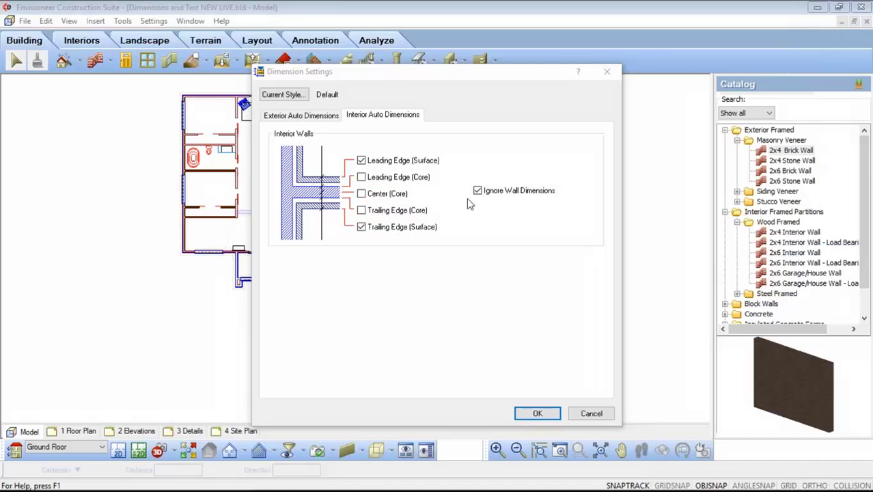
# Set interior wall auto dimensions to Leading Edge (Core) and Trailing Edge (Core) only, turning off both surface edges
pyautogui.click(361, 177)
pyautogui.click(362, 160)
pyautogui.click(361, 210)
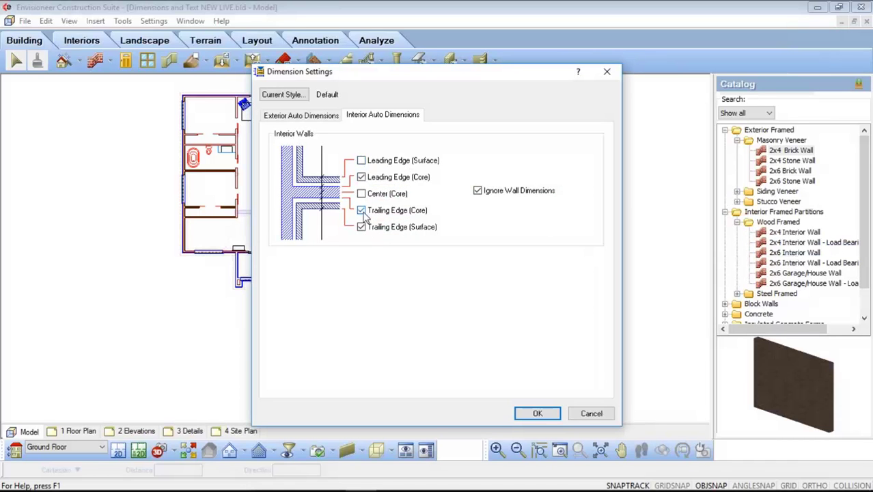
pyautogui.click(363, 228)
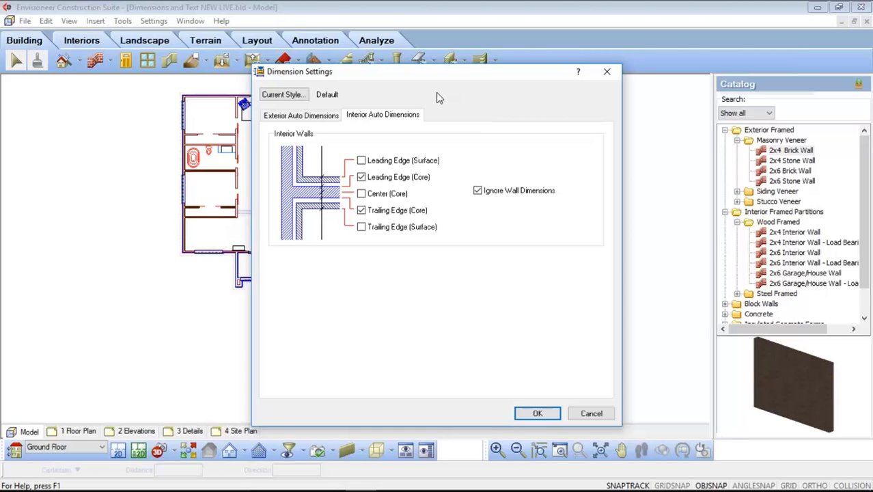
# Open the dimension styles list and preview each style from Standard to Tick, returning the selection to Default
pyautogui.click(288, 97)
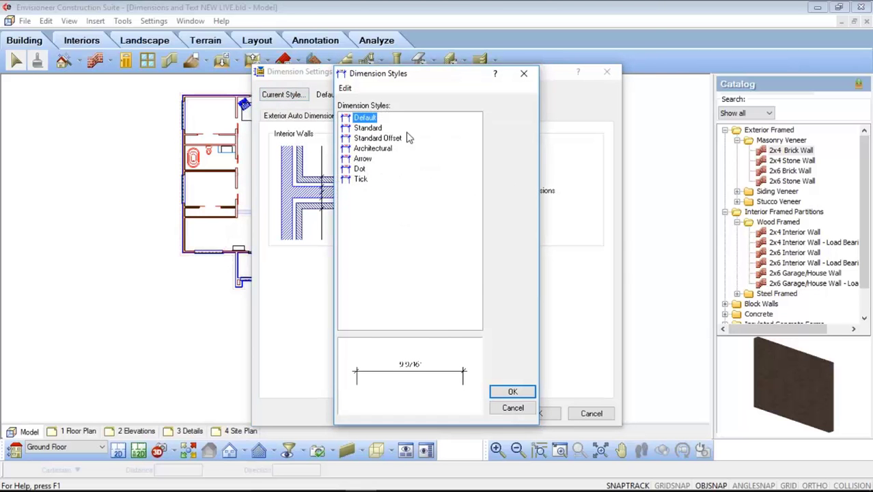
pyautogui.click(379, 129)
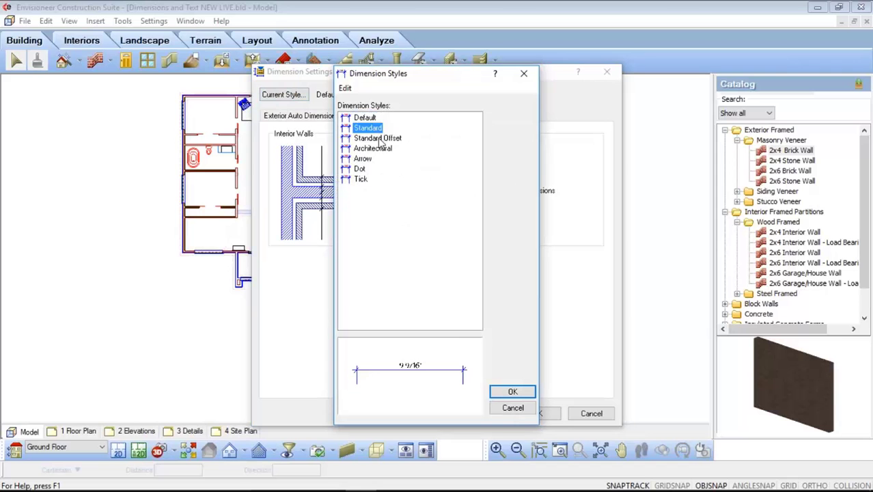
pyautogui.click(381, 139)
pyautogui.click(380, 149)
pyautogui.click(369, 159)
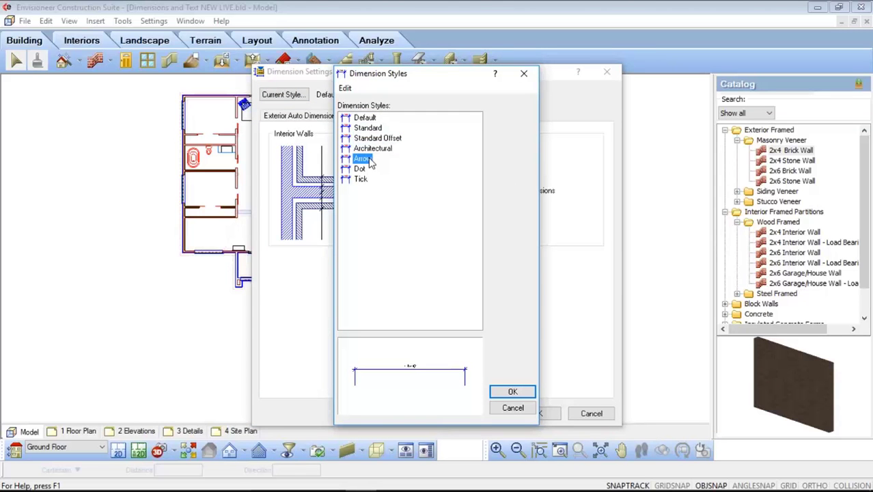
pyautogui.click(362, 170)
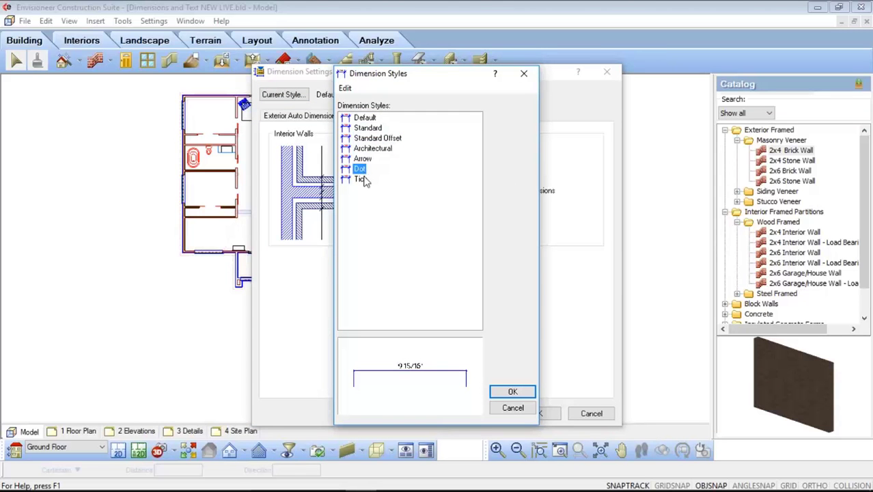
pyautogui.click(365, 181)
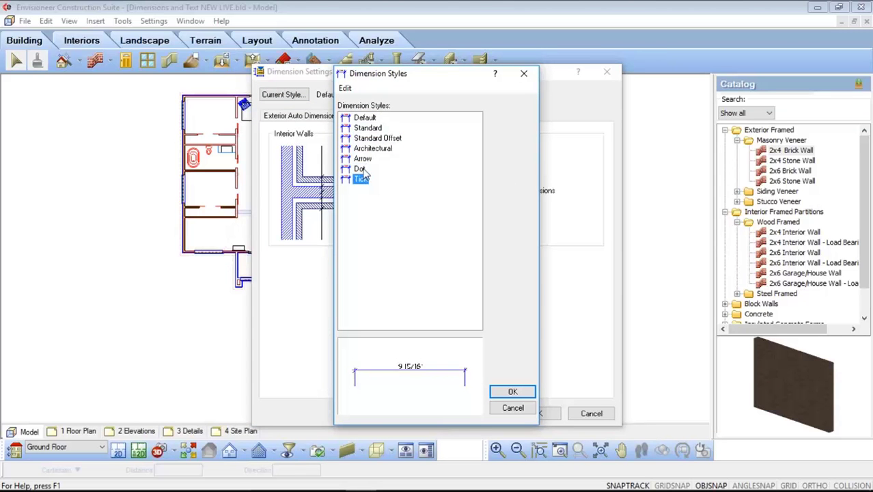
pyautogui.click(362, 170)
pyautogui.click(366, 160)
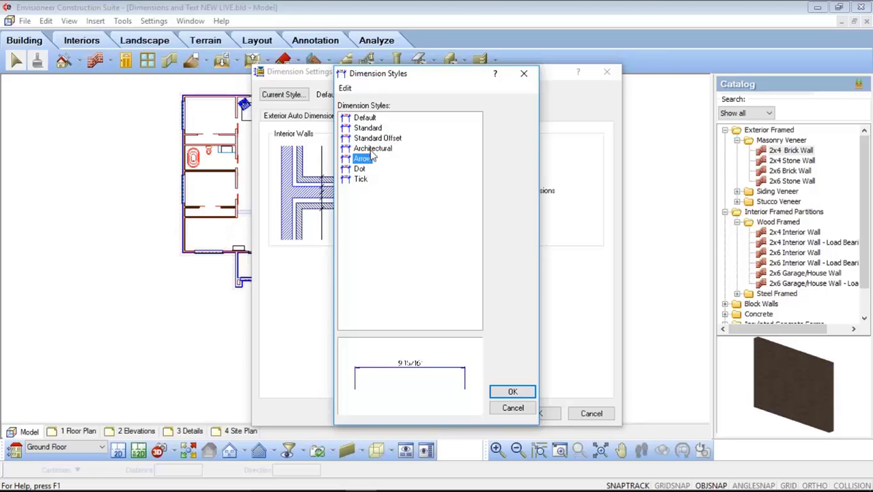
pyautogui.click(373, 149)
pyautogui.click(375, 139)
pyautogui.click(374, 128)
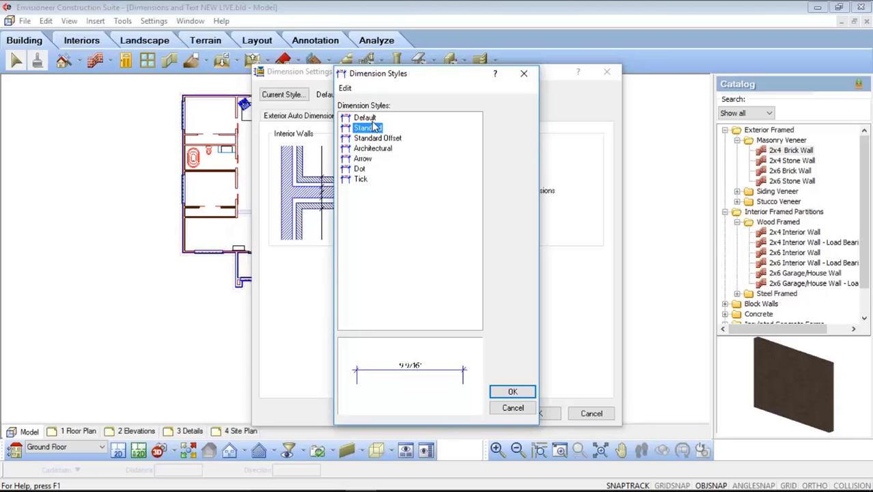
pyautogui.click(372, 119)
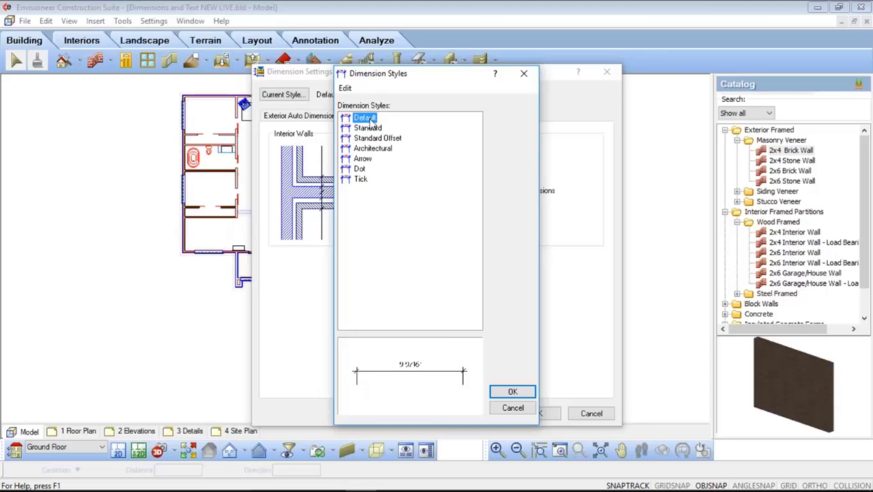
# Open the Default dimension style for editing and examine its arrow type, extension lap, dimension lap and tick width settings
pyautogui.rightClick(372, 121)
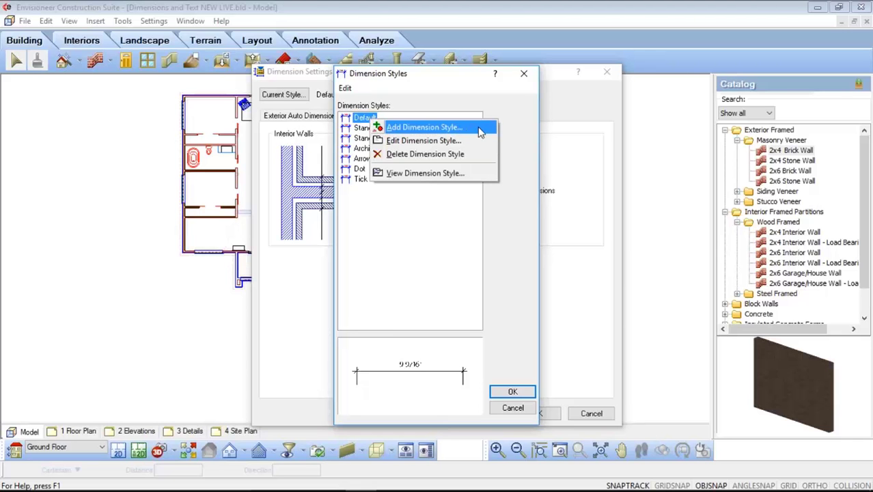
pyautogui.click(477, 147)
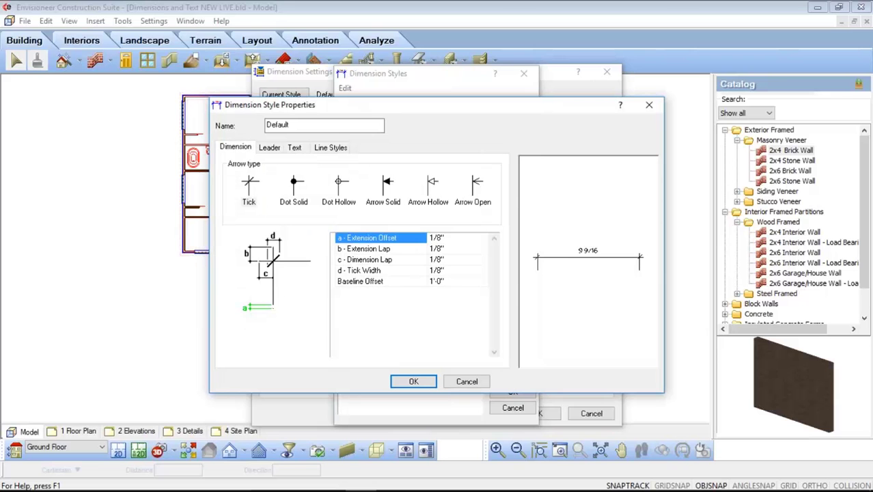
pyautogui.click(863, 172)
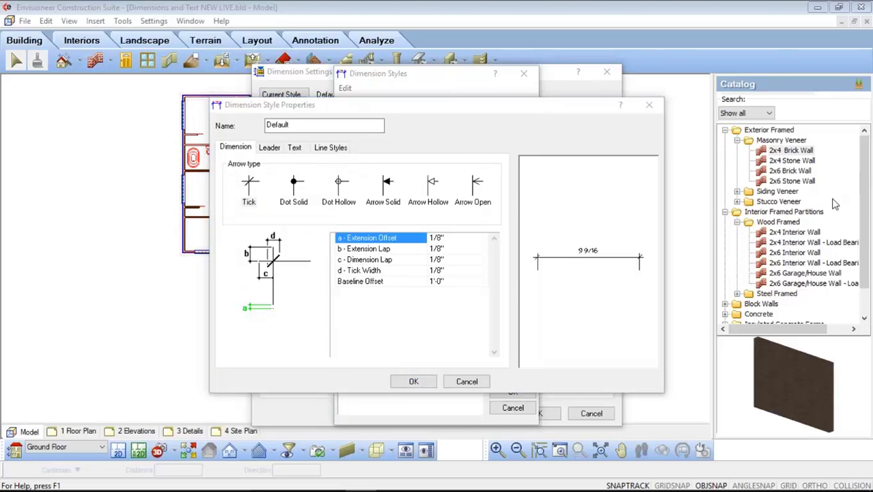
pyautogui.click(291, 215)
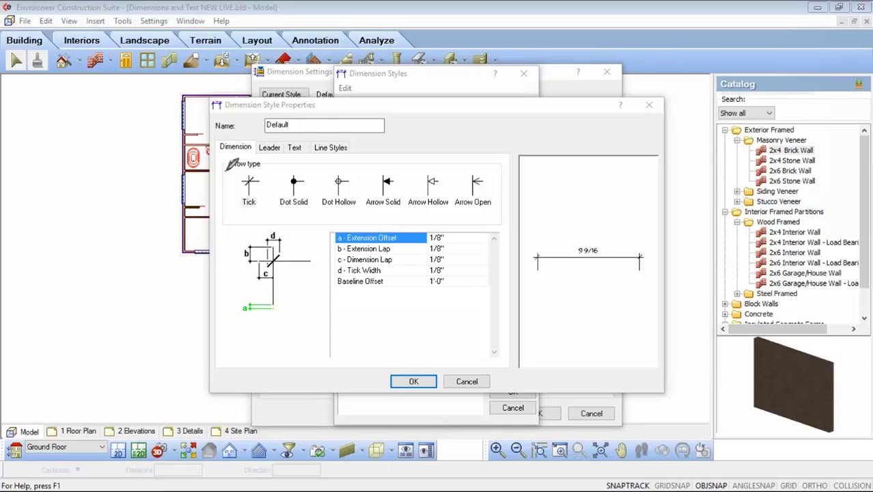
pyautogui.moveTo(228, 170); pyautogui.dragTo(261, 171)
pyautogui.moveTo(241, 213); pyautogui.dragTo(257, 213)
pyautogui.click(381, 250)
pyautogui.click(400, 263)
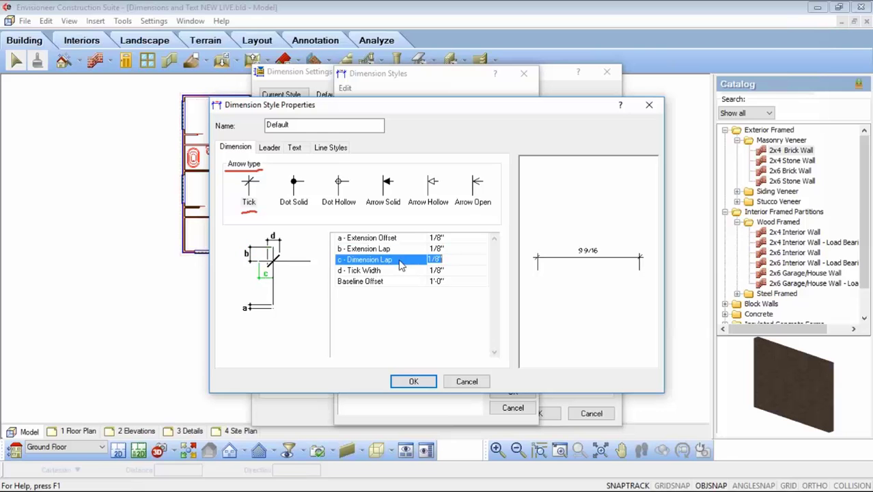
pyautogui.click(404, 274)
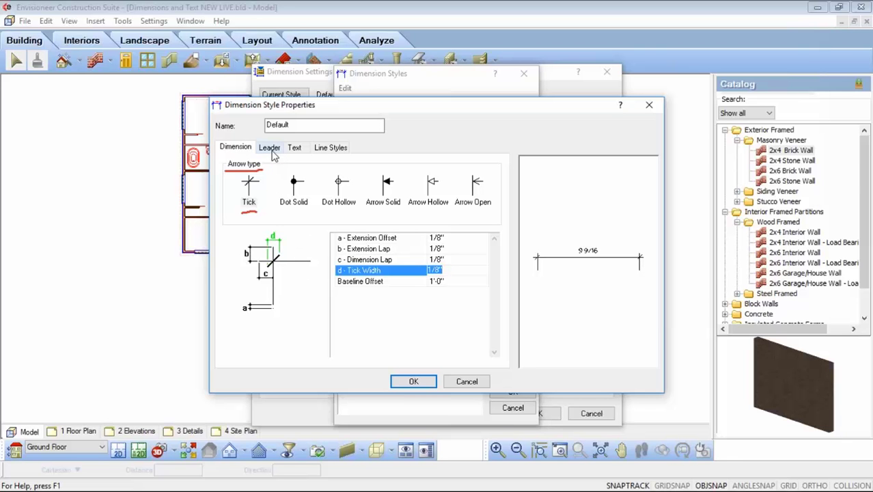
# Examine the leader settings of the Default dimension style, including arrow thickness and landing gap
pyautogui.click(864, 178)
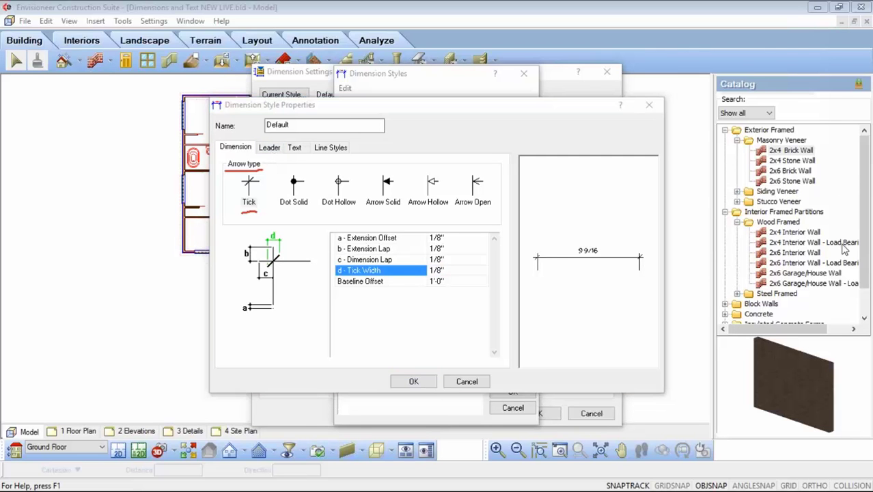
pyautogui.click(272, 151)
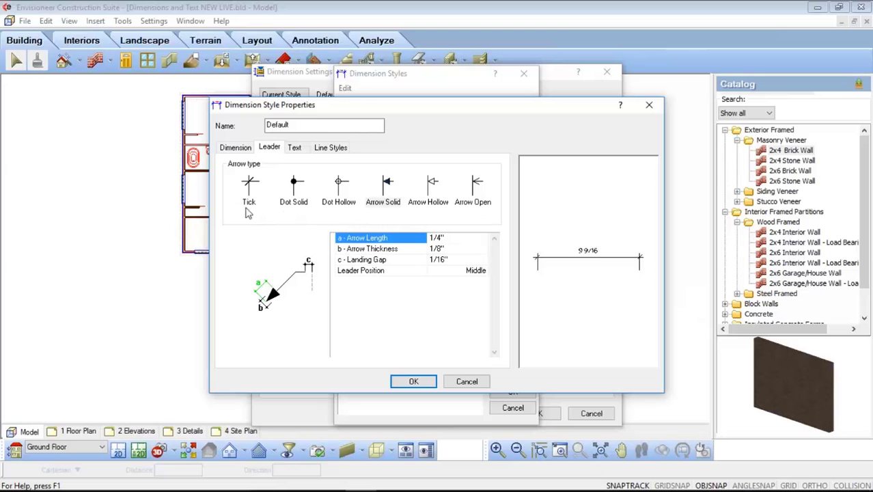
pyautogui.click(415, 250)
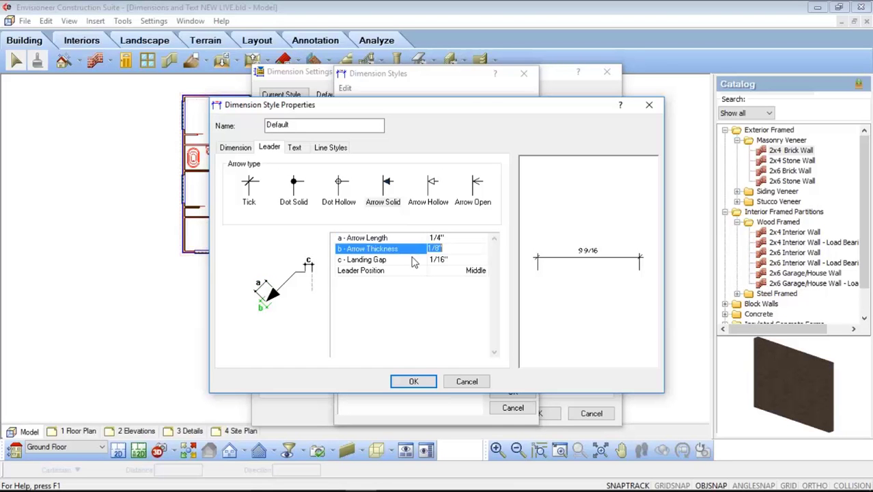
pyautogui.click(412, 261)
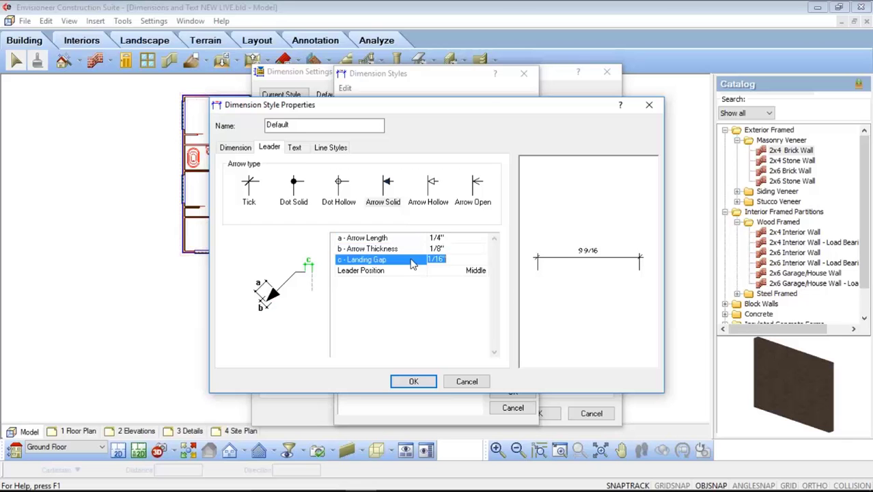
# Examine the dimension style's text settings: vertical and horizontal text position and the options for overriding system units
pyautogui.click(296, 150)
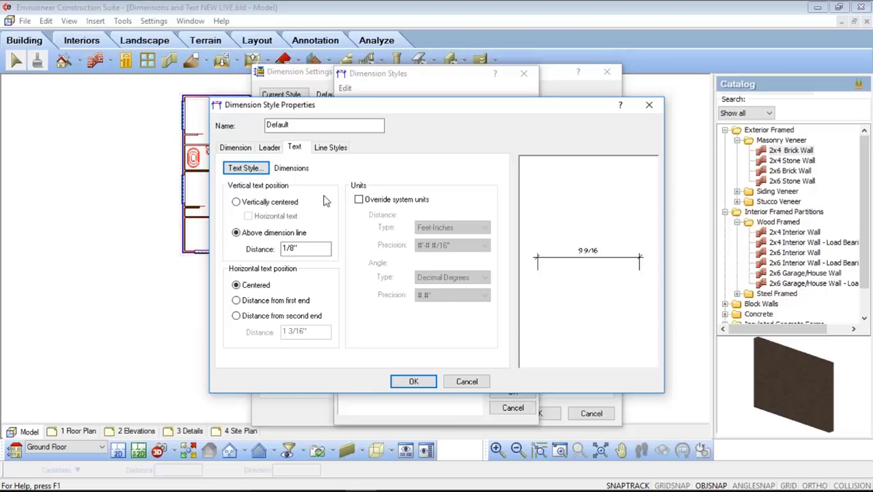
pyautogui.click(860, 175)
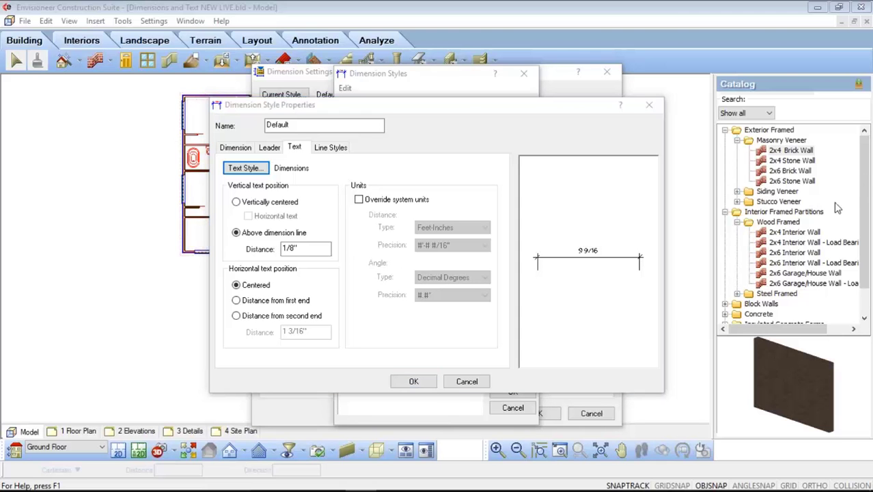
pyautogui.click(832, 206)
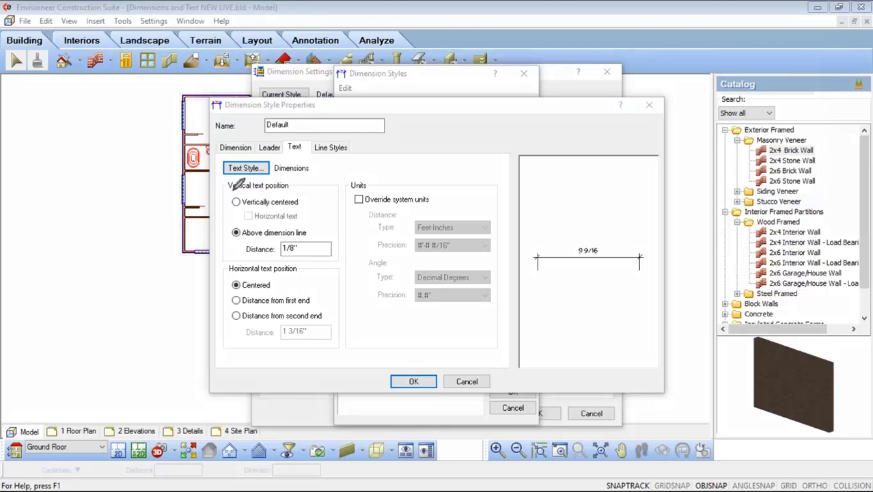
pyautogui.moveTo(228, 192); pyautogui.dragTo(291, 194)
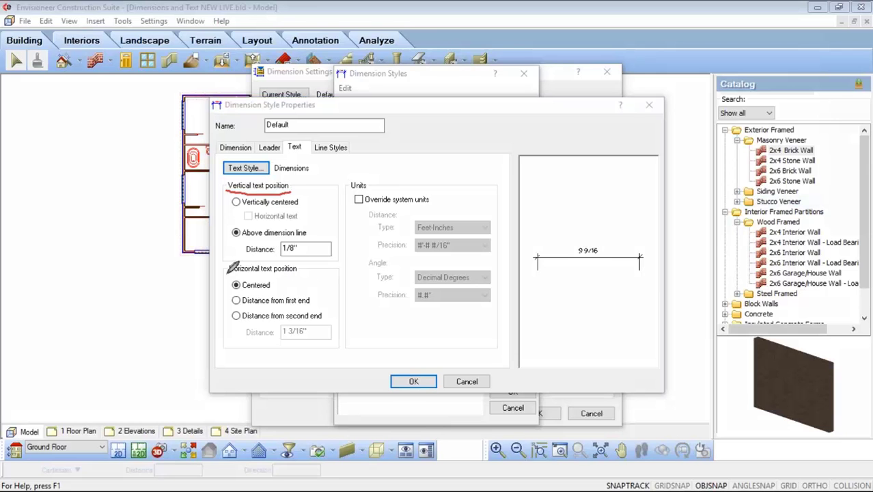
pyautogui.moveTo(229, 274); pyautogui.dragTo(302, 277)
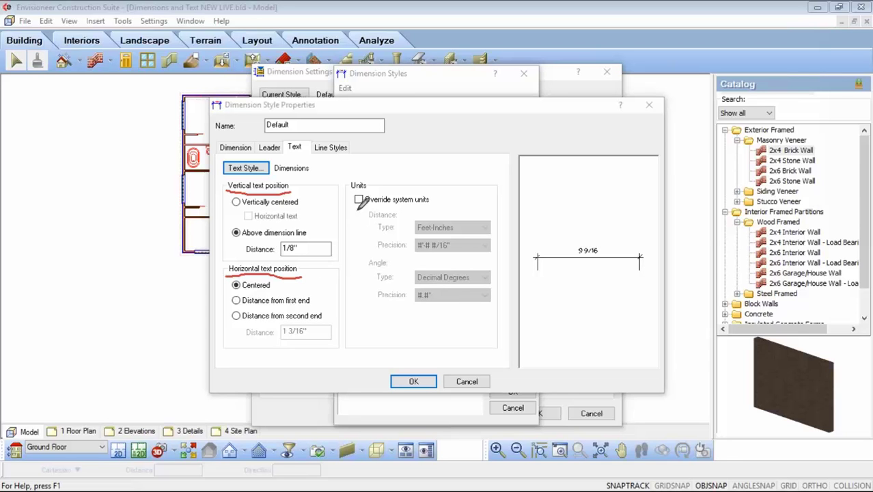
pyautogui.moveTo(354, 206); pyautogui.dragTo(437, 204)
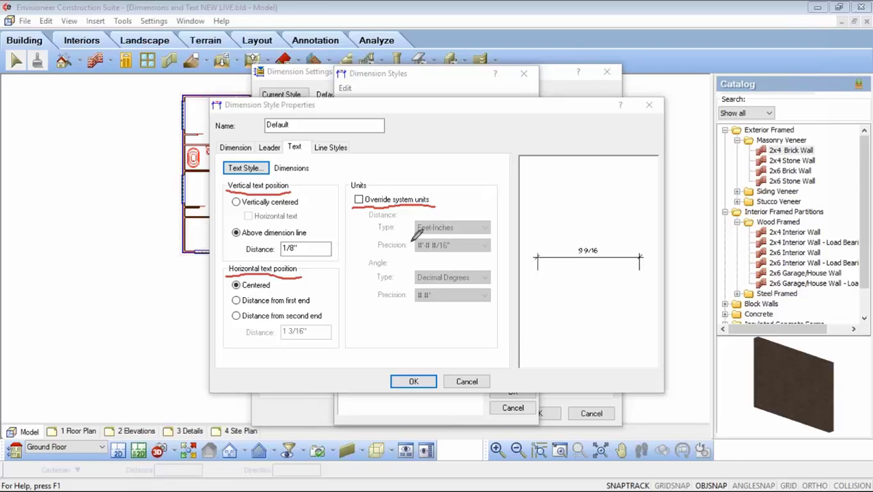
pyautogui.moveTo(414, 236); pyautogui.dragTo(451, 234)
pyautogui.moveTo(413, 255); pyautogui.dragTo(455, 253)
pyautogui.moveTo(415, 287); pyautogui.dragTo(469, 287)
pyautogui.moveTo(413, 306); pyautogui.dragTo(456, 306)
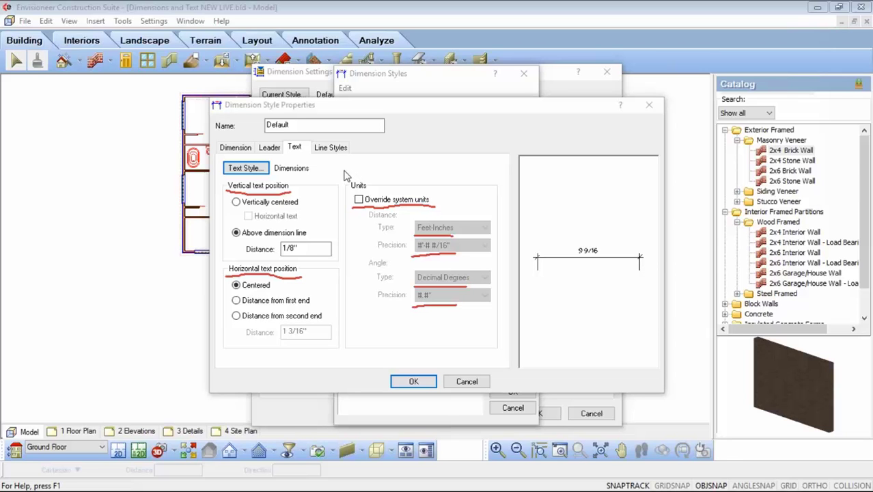
# Open the text styles list from the dimension style and preview the available styles, returning the selection to Dimensions
pyautogui.click(259, 169)
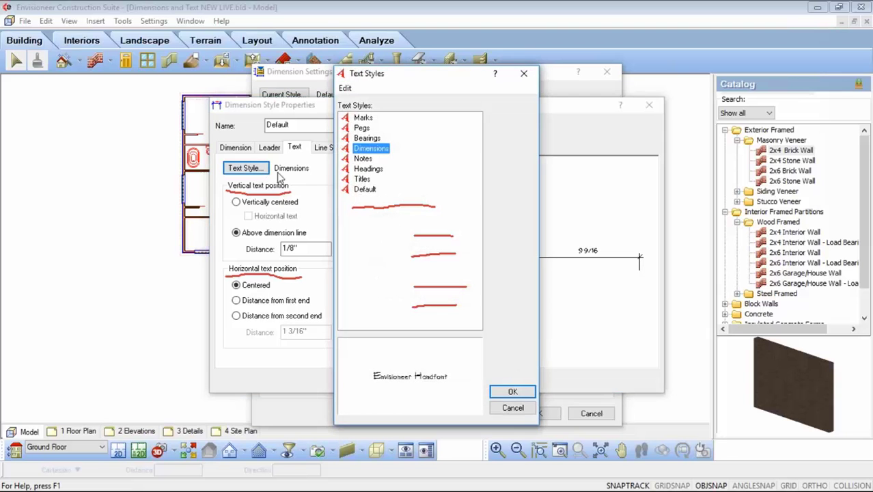
pyautogui.click(861, 173)
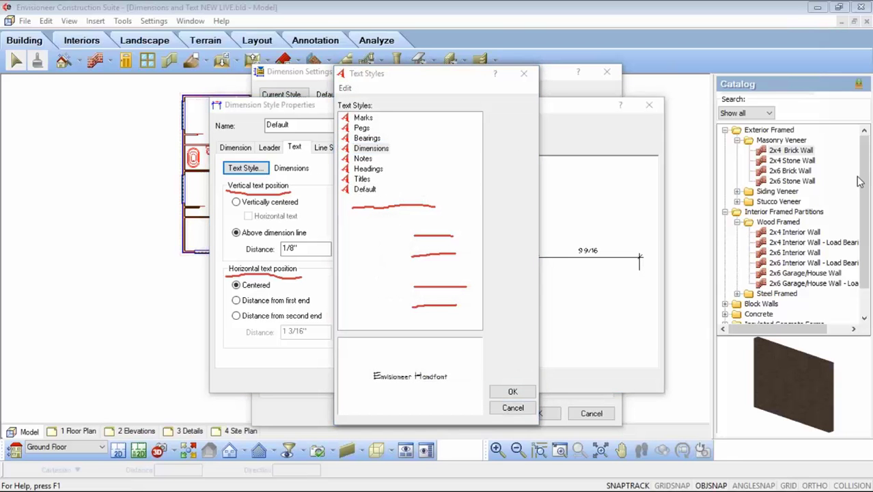
pyautogui.press('Escape')
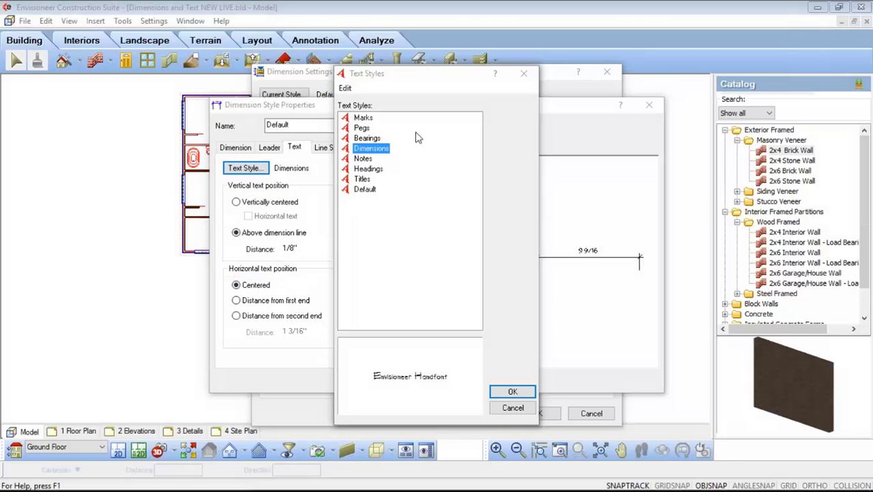
pyautogui.click(371, 120)
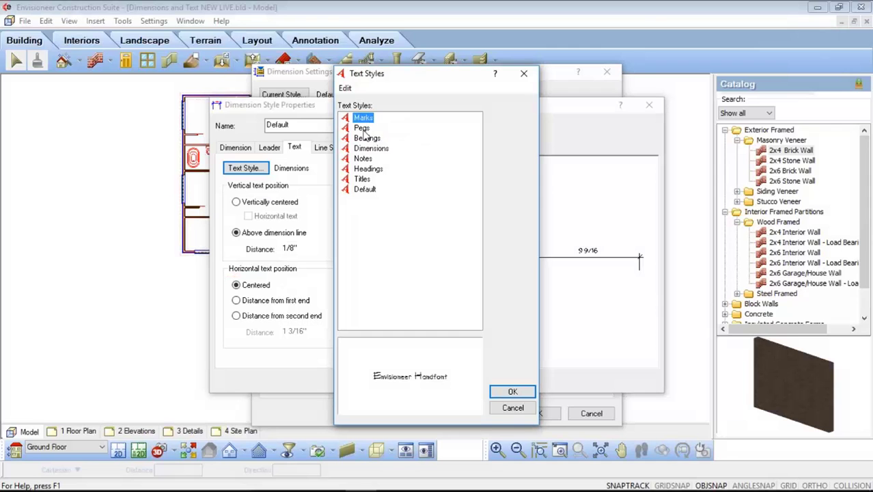
pyautogui.click(363, 129)
pyautogui.click(372, 147)
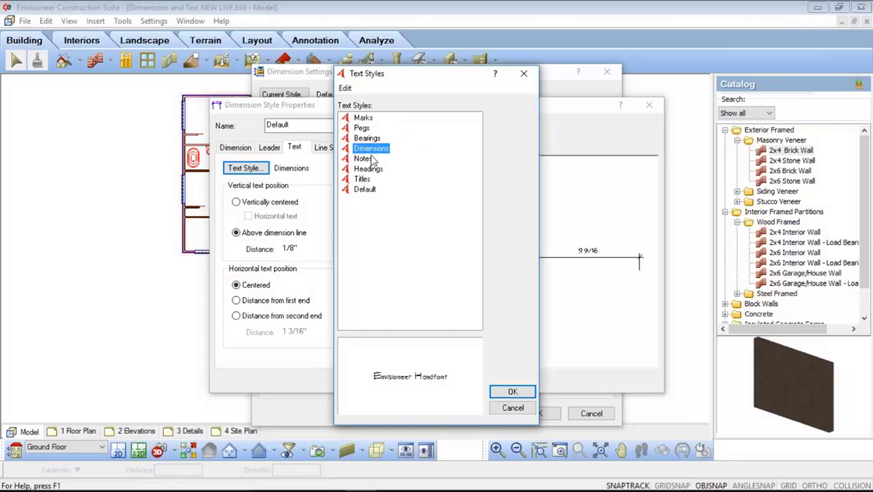
pyautogui.press('Down')
pyautogui.press('Down')
pyautogui.press('Down')
pyautogui.press('Down')
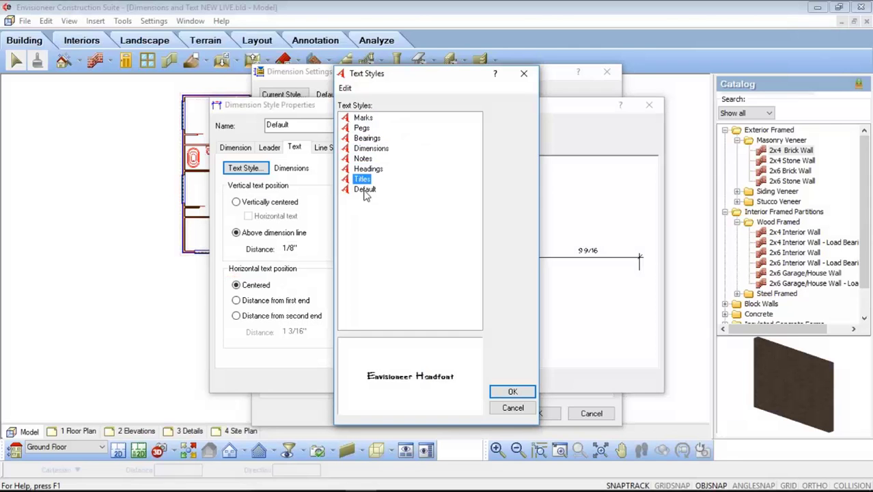
pyautogui.click(373, 151)
# Open the Dimensions text style for editing, examine its name, font, font style and height, and close the text styles without changes
pyautogui.rightClick(381, 151)
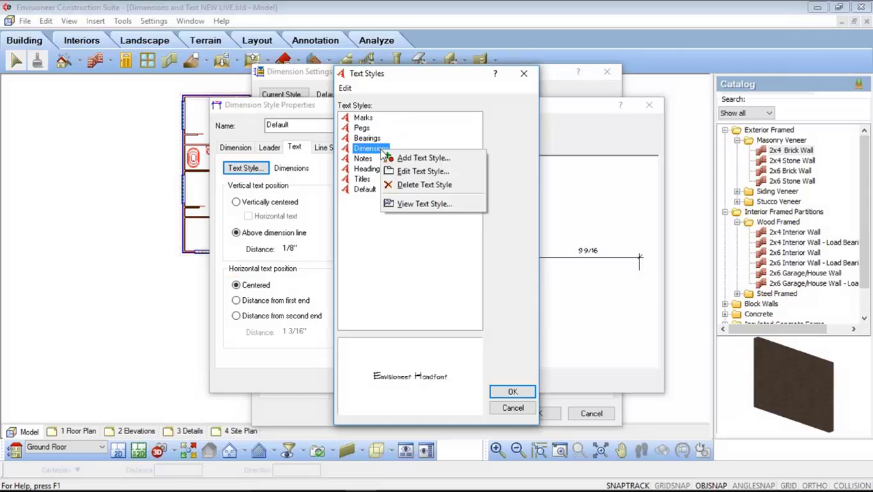
pyautogui.click(411, 172)
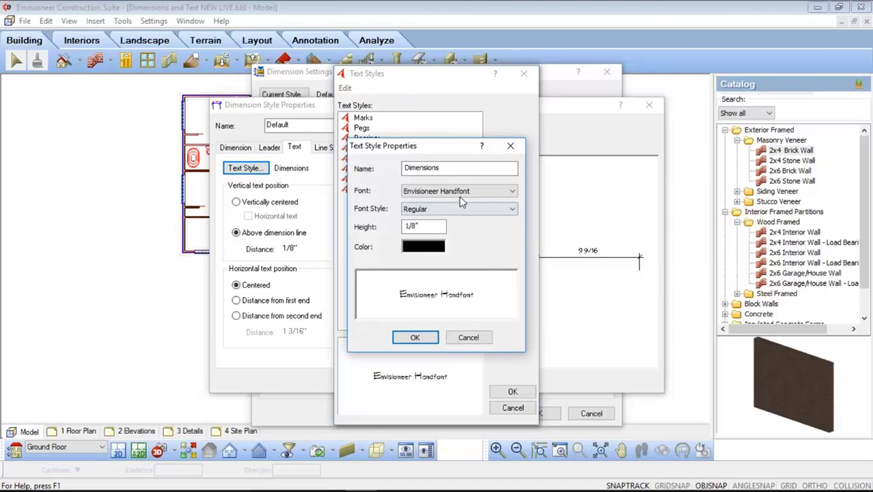
pyautogui.moveTo(438, 168); pyautogui.dragTo(407, 172)
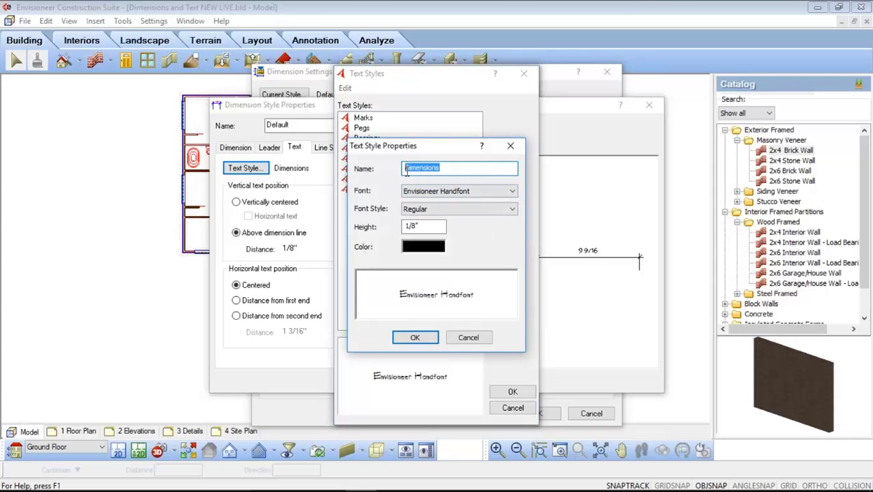
pyautogui.click(497, 194)
pyautogui.click(497, 194)
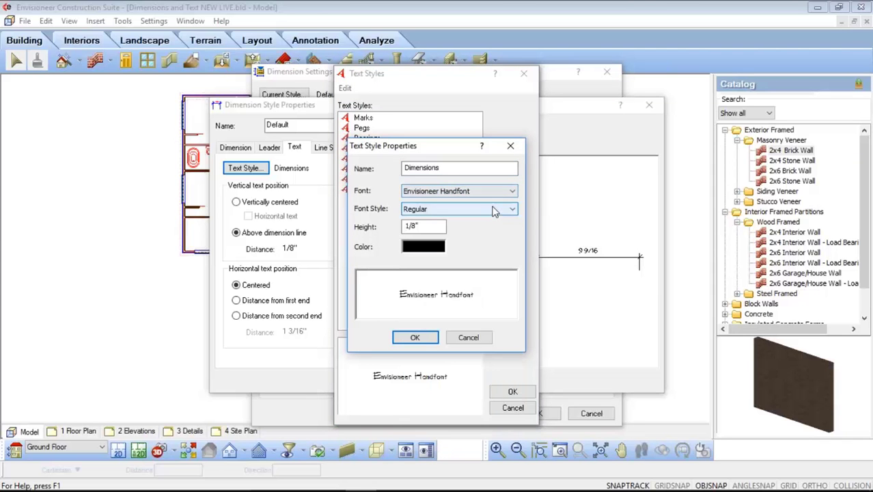
pyautogui.click(494, 211)
pyautogui.click(495, 211)
pyautogui.click(424, 227)
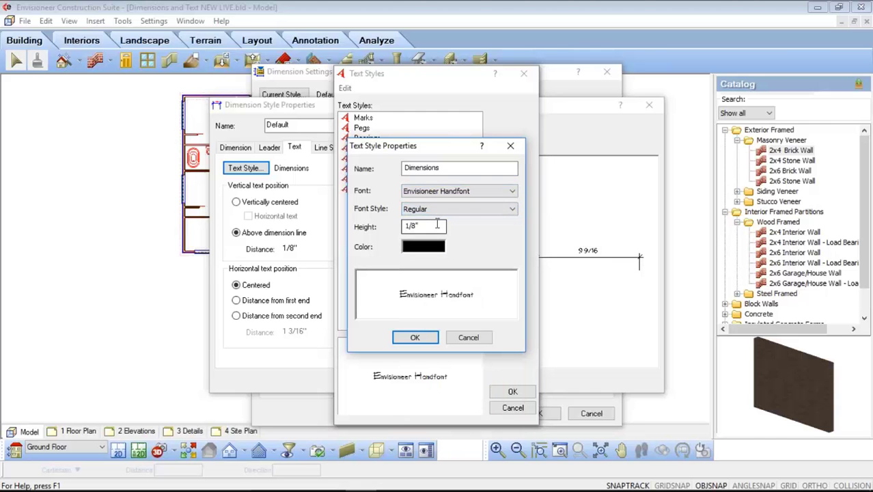
pyautogui.moveTo(430, 227); pyautogui.dragTo(409, 226)
pyautogui.click(469, 337)
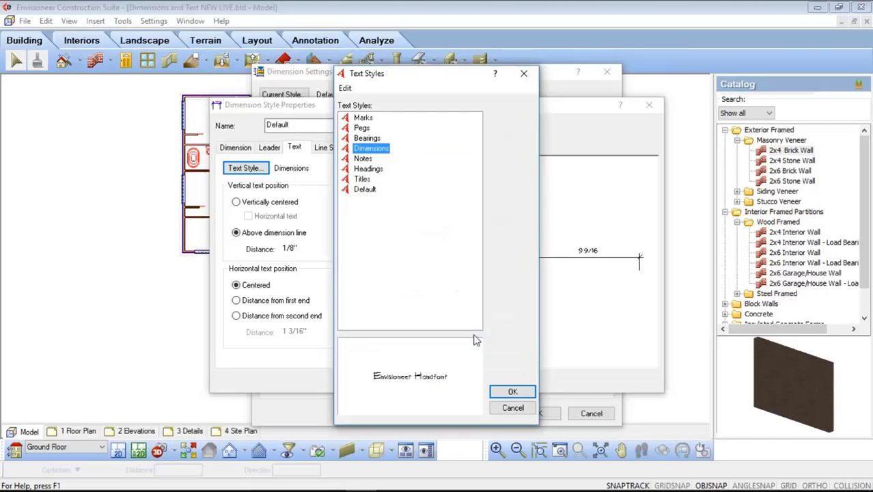
pyautogui.click(514, 408)
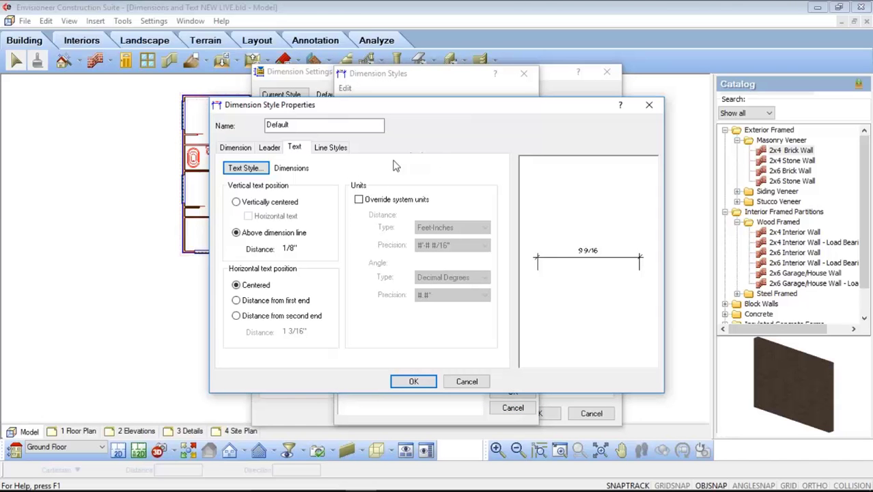
# Examine the Default style's line styles for dimension lines, extension lines, and arrows and ticks, and accept the dimension settings
pyautogui.click(335, 149)
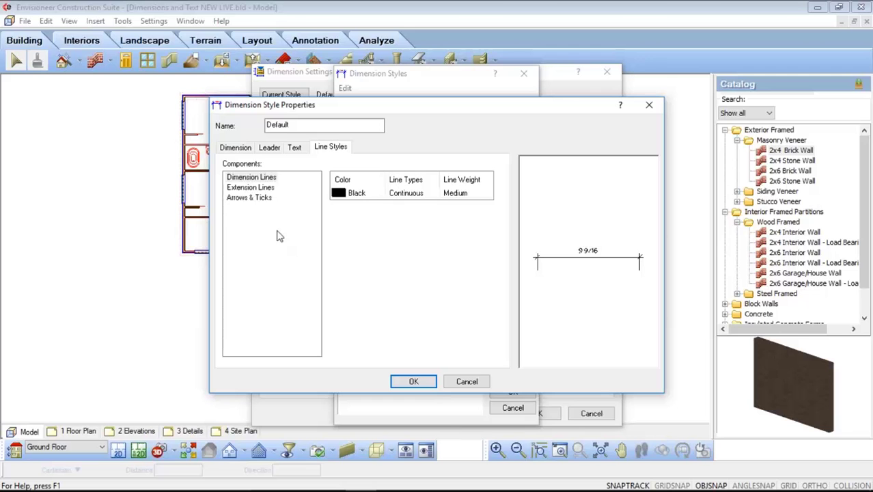
pyautogui.click(270, 178)
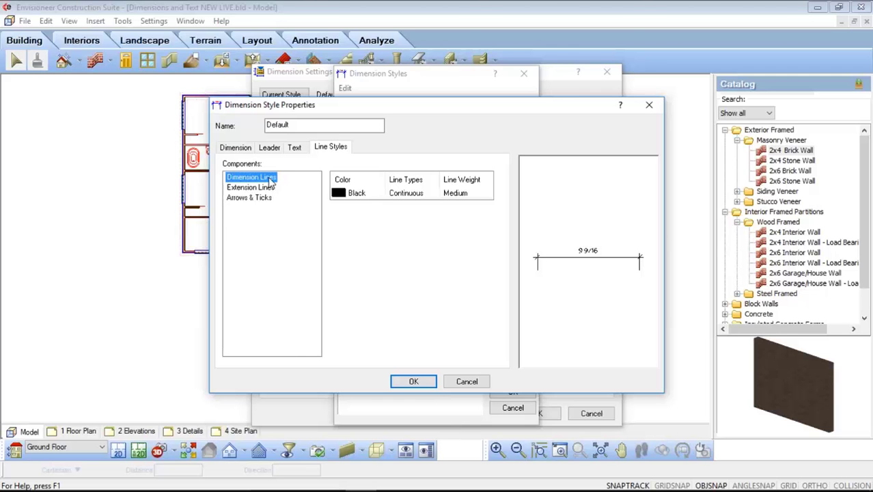
pyautogui.click(264, 188)
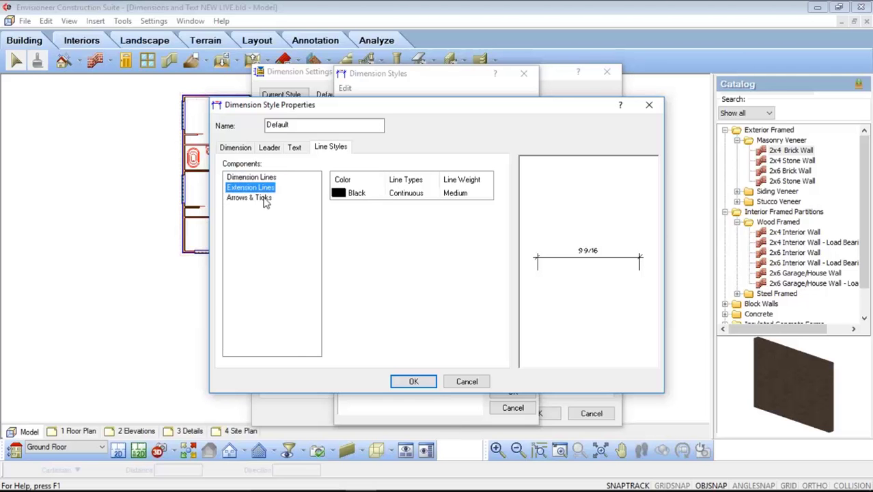
pyautogui.click(266, 199)
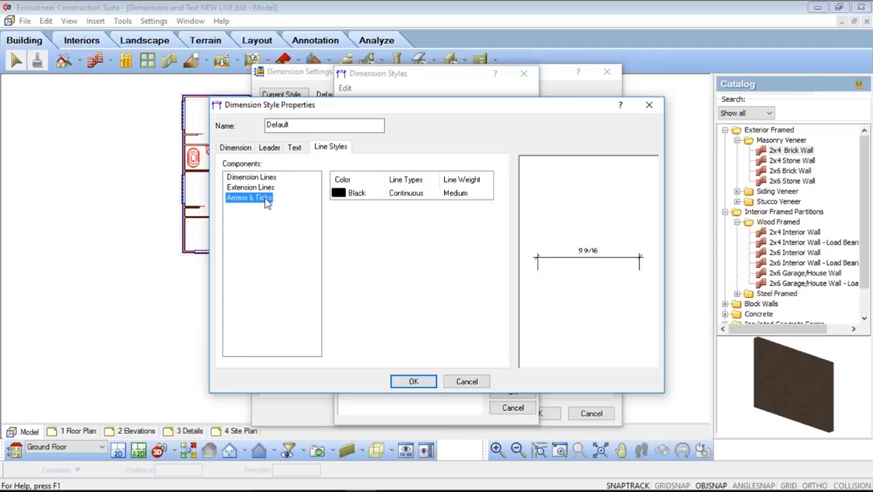
pyautogui.click(467, 383)
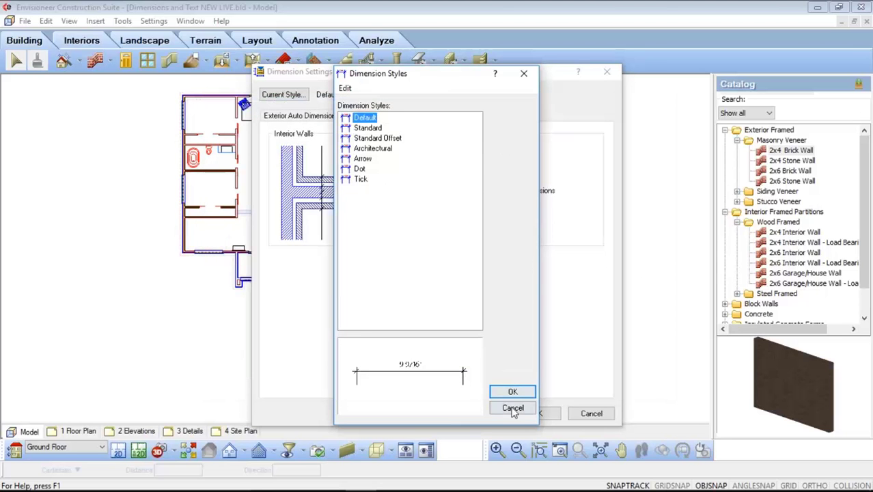
pyautogui.click(513, 409)
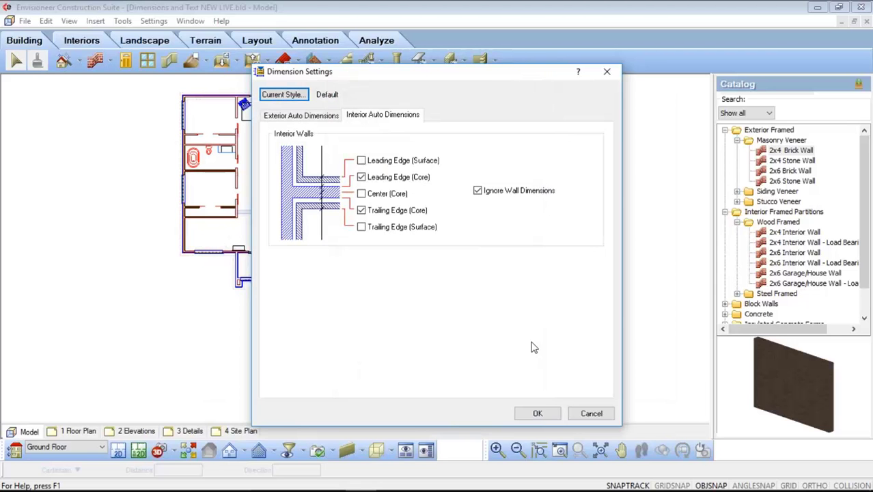
pyautogui.click(539, 414)
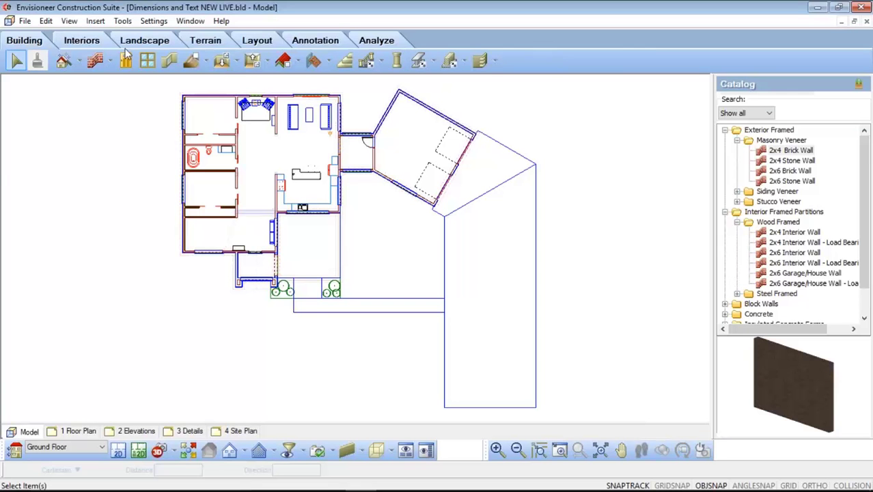
# Generate auto exterior dimensions for the ground floor plan
pyautogui.click(123, 23)
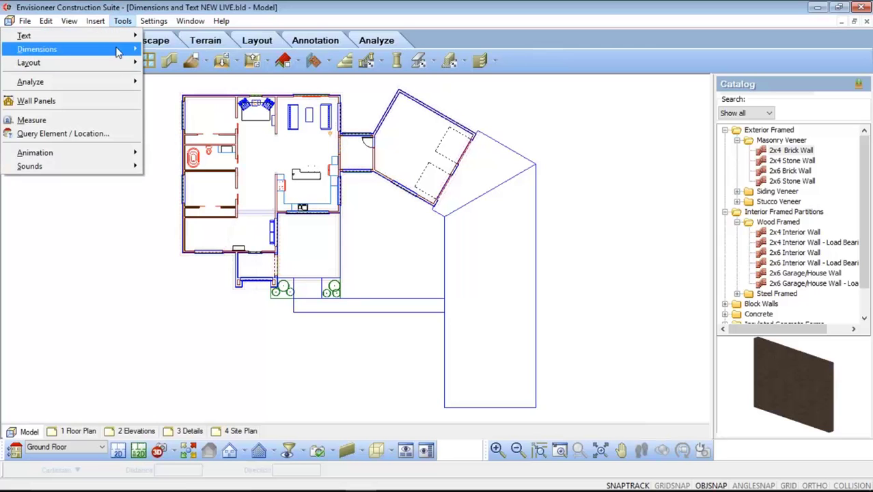
pyautogui.moveTo(119, 51)
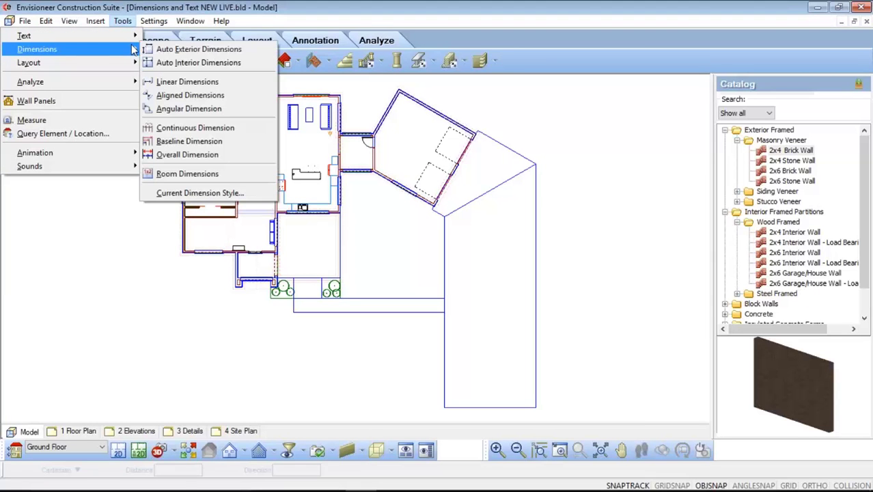
pyautogui.click(254, 54)
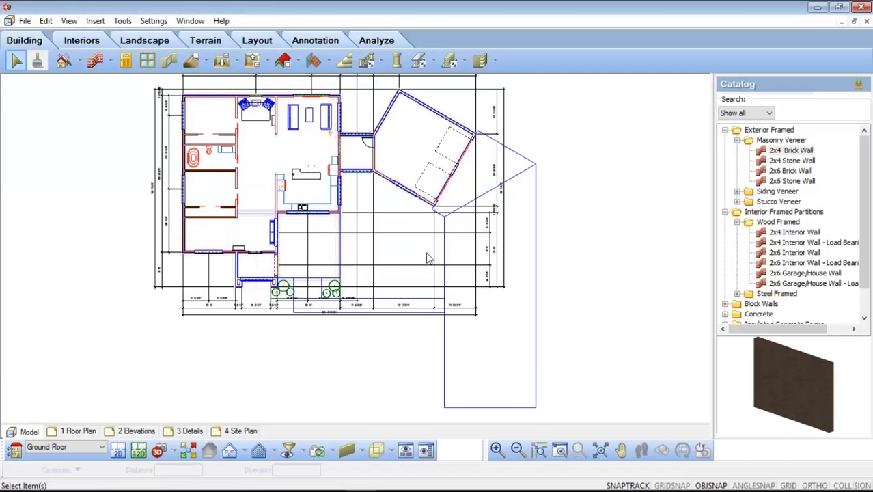
# Examine the exterior dimension strings around the whole plan, especially beside the angled garage and along the front of the house
pyautogui.moveTo(430, 154); pyautogui.dragTo(459, 216, button='middle')
pyautogui.scroll(3, 376, 277)
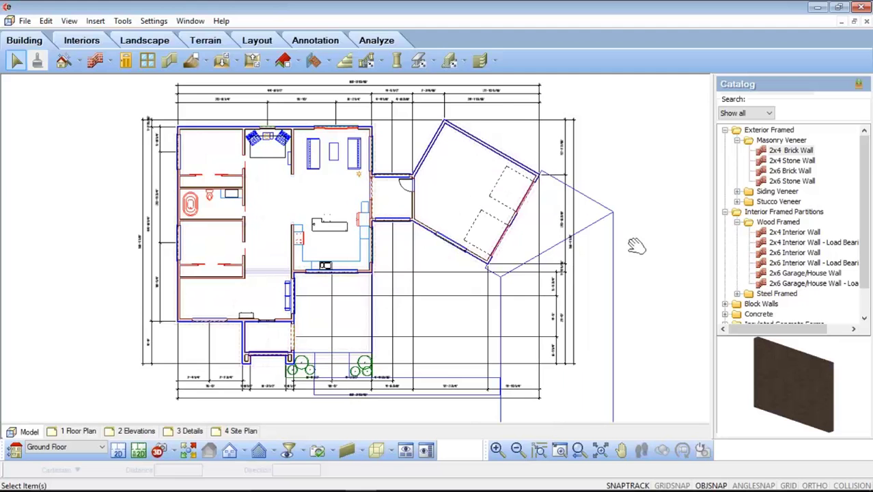
pyautogui.scroll(-1, 638, 246)
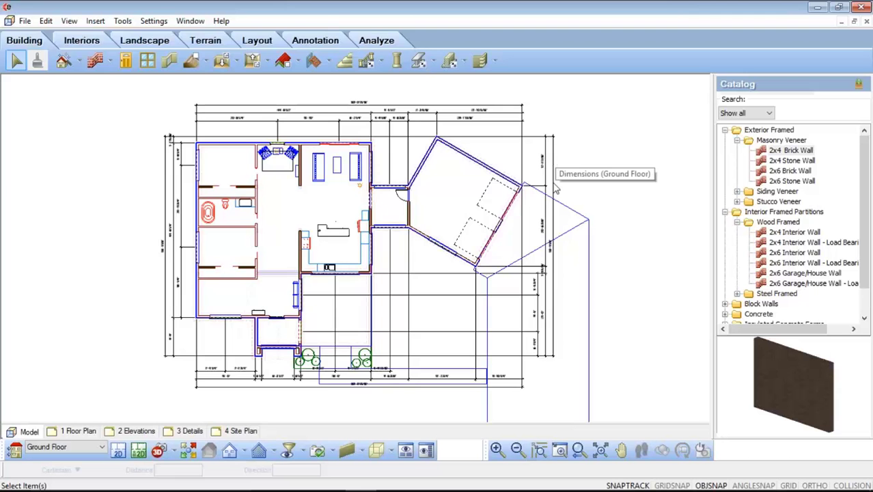
pyautogui.scroll(3, 557, 264)
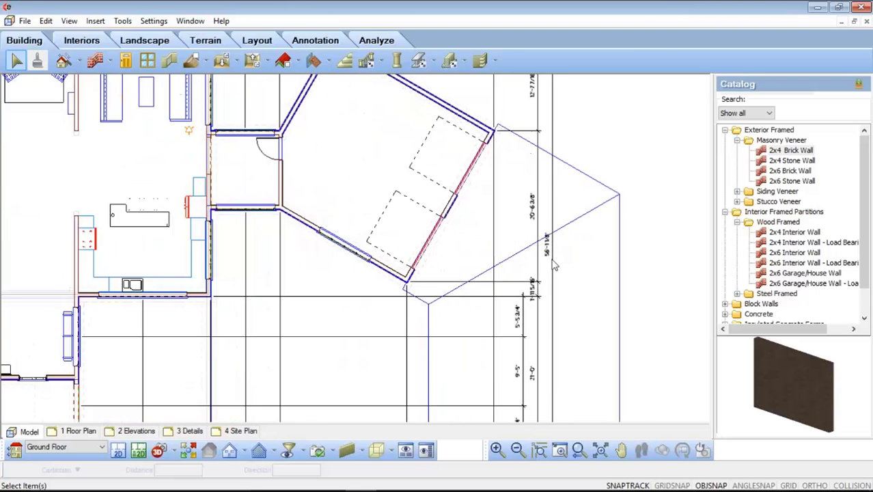
pyautogui.scroll(2, 555, 265)
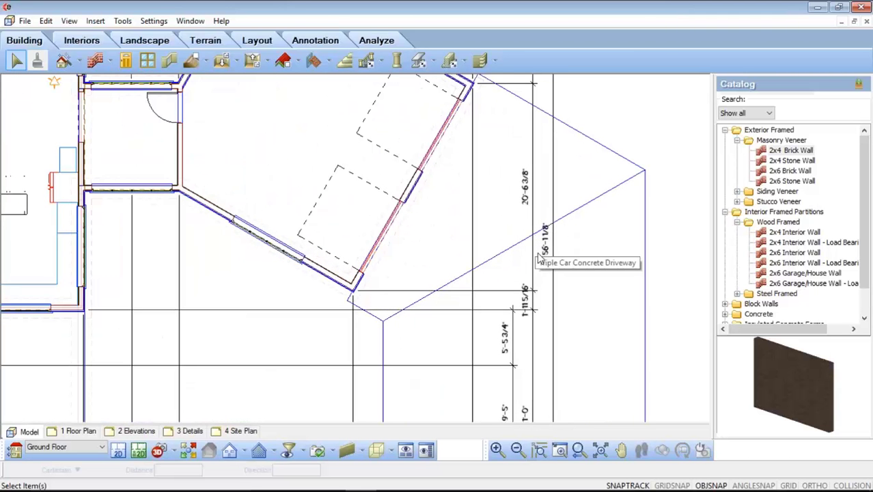
pyautogui.scroll(-1, 525, 208)
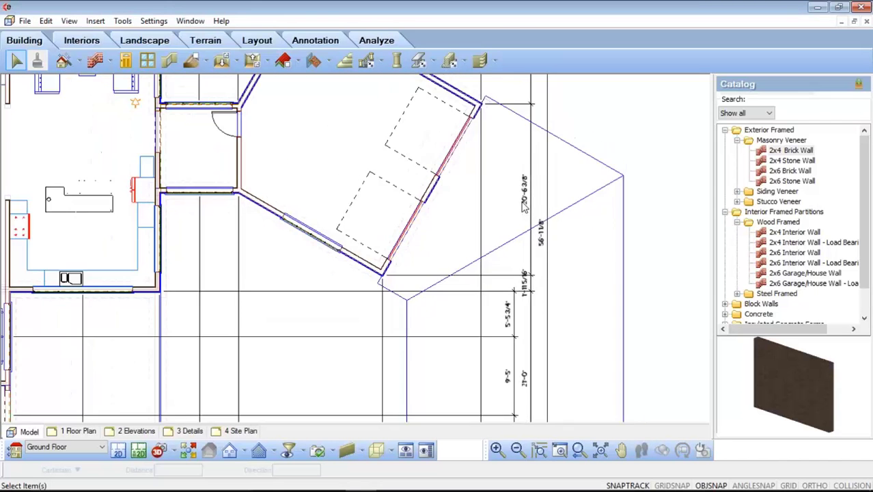
pyautogui.scroll(-3, 471, 162)
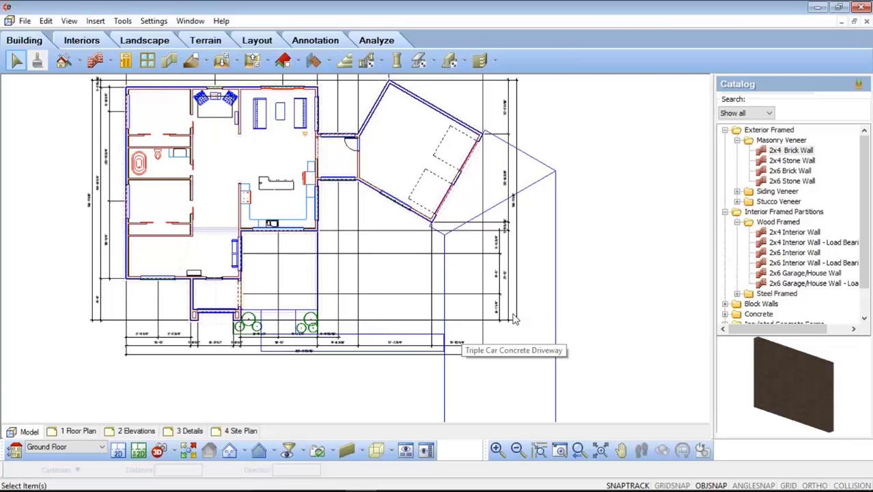
pyautogui.scroll(2, 439, 267)
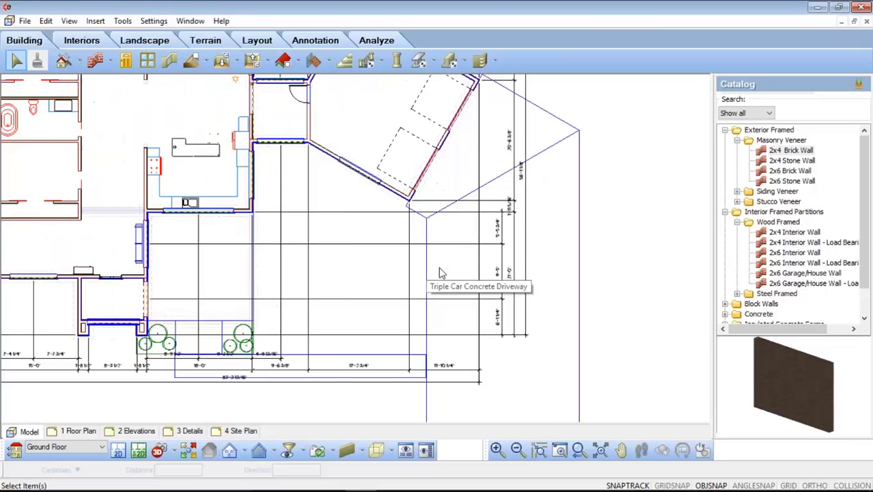
pyautogui.scroll(1, 349, 272)
pyautogui.scroll(3, 187, 258)
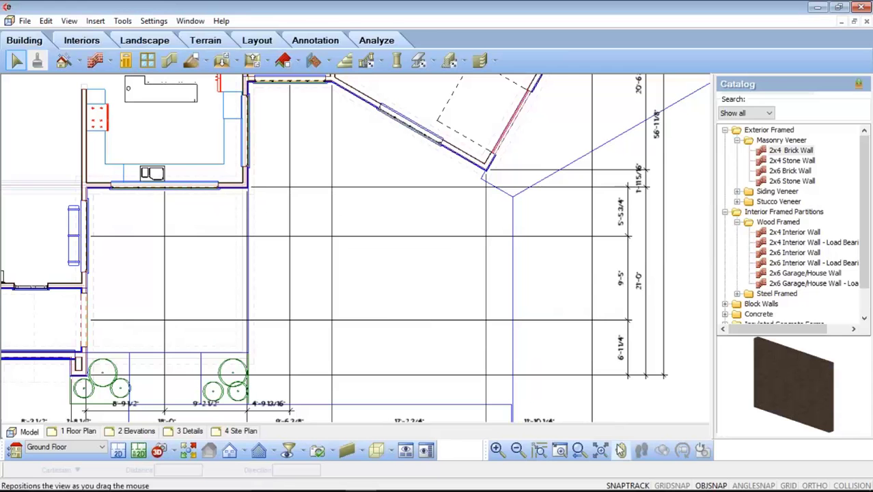
pyautogui.click(600, 450)
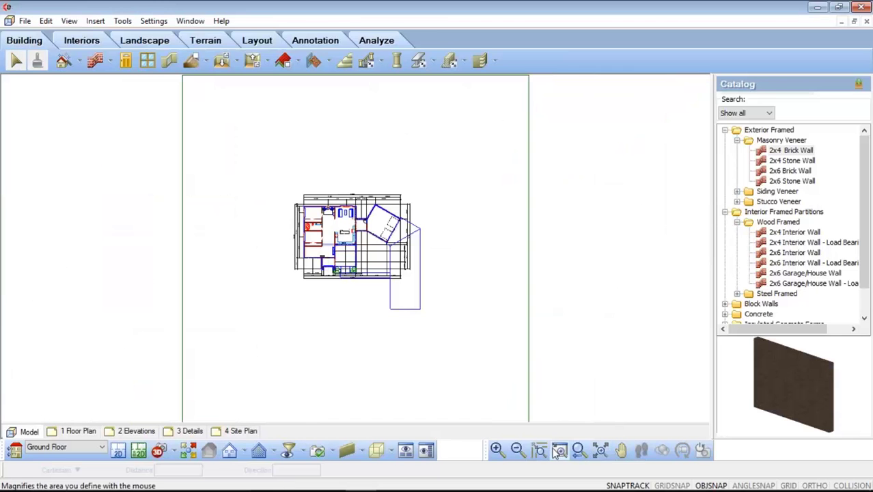
pyautogui.click(560, 451)
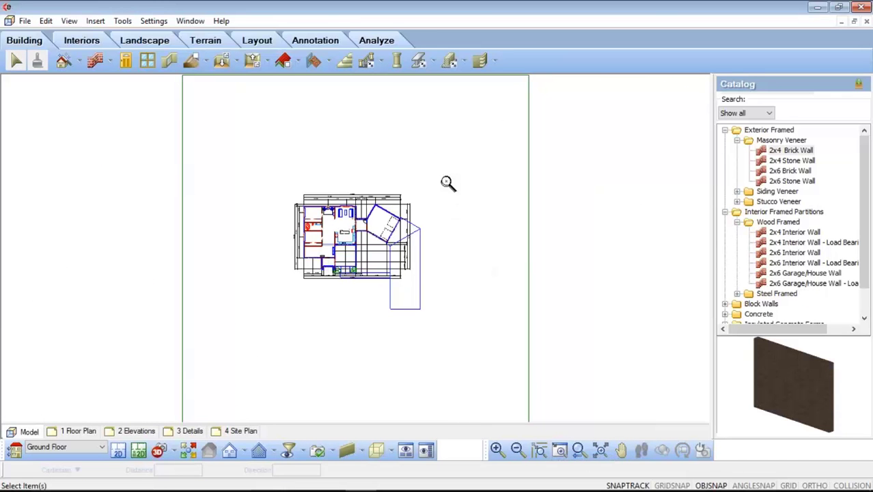
pyautogui.moveTo(444, 171); pyautogui.dragTo(272, 318)
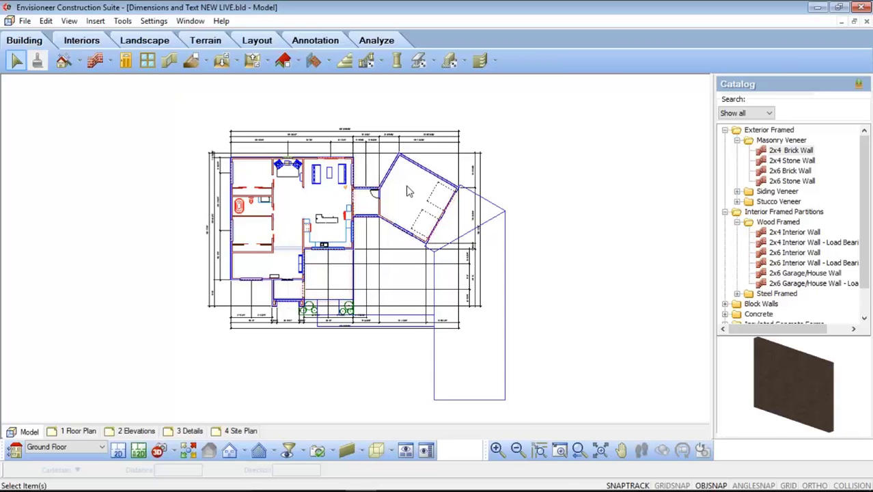
pyautogui.scroll(3, 409, 191)
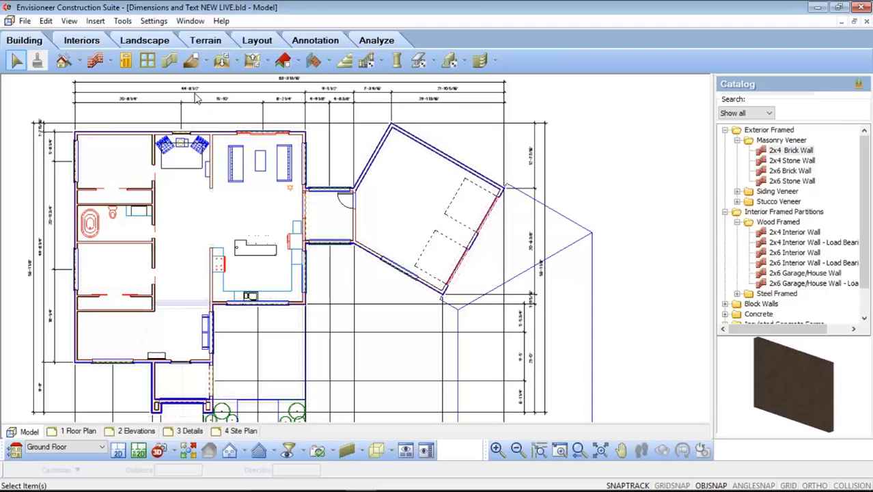
# Include a dimension string for angled walls in the exterior auto dimension settings
pyautogui.click(154, 22)
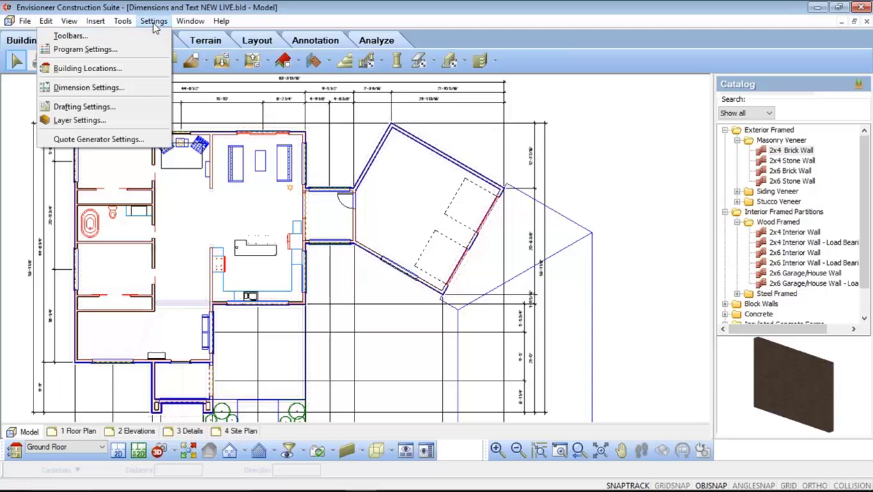
pyautogui.click(151, 88)
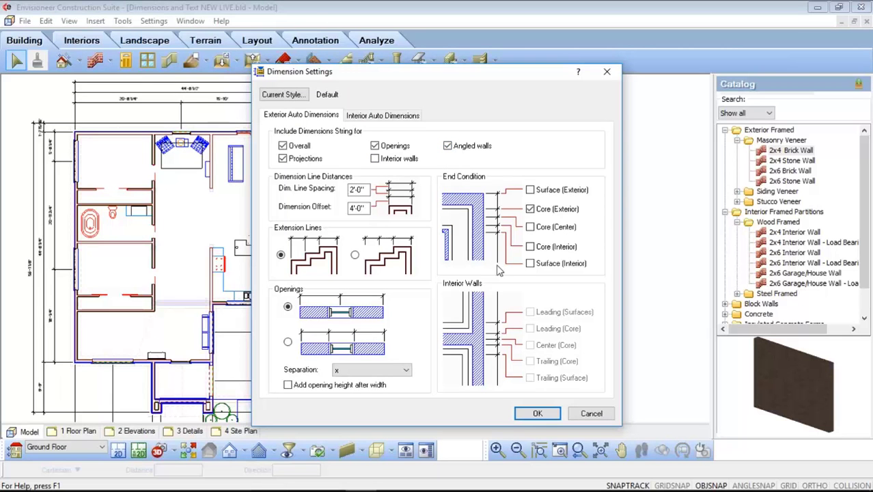
pyautogui.click(539, 414)
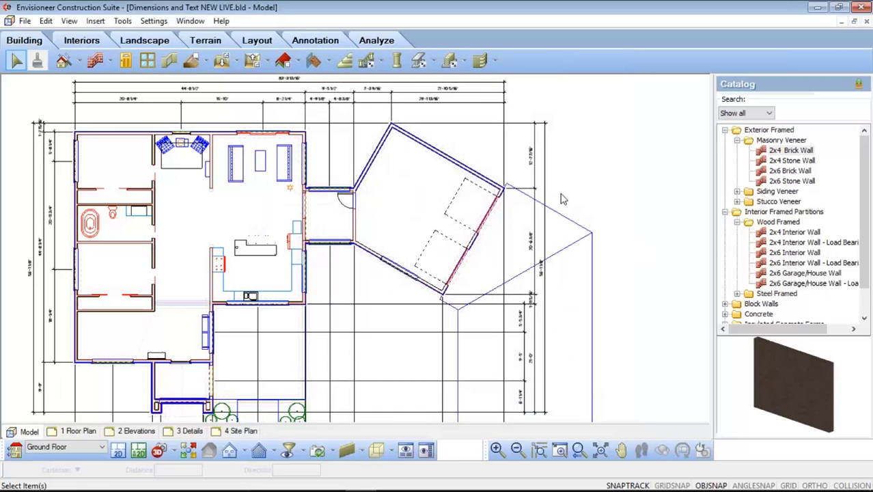
# Regenerate the auto exterior dimensions, agreeing to delete the existing exterior dimensions
pyautogui.click(123, 21)
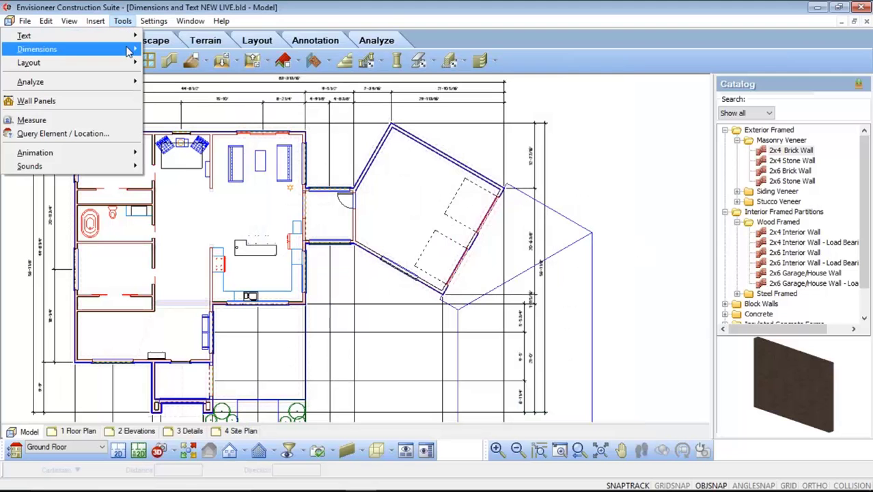
pyautogui.moveTo(82, 49)
pyautogui.click(179, 50)
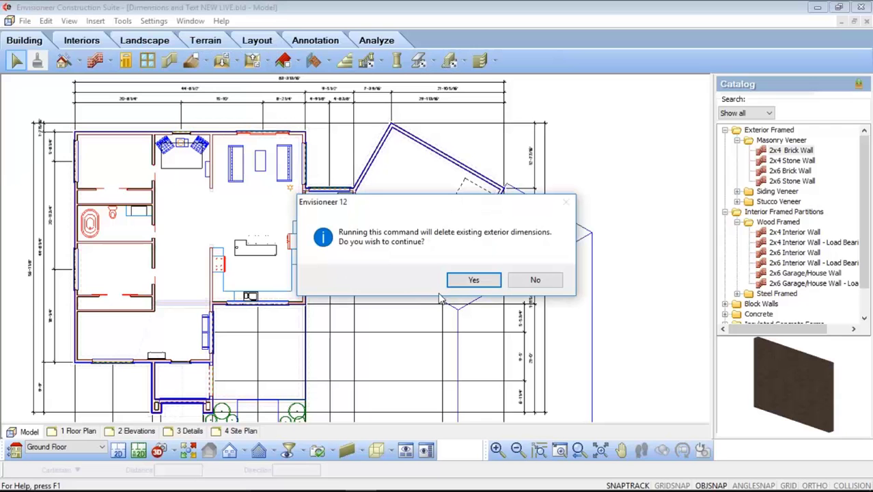
pyautogui.click(478, 285)
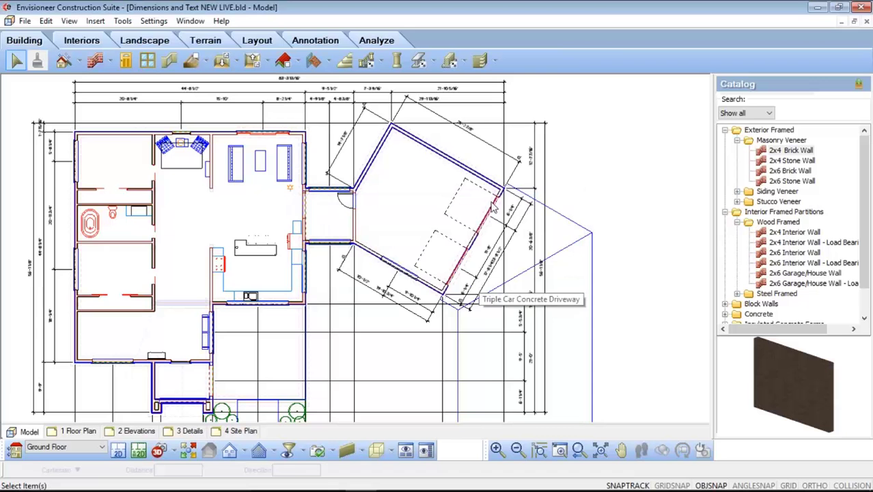
# Hide all terrain elements, including fills, paths, plants and terrain, from the ground floor plan view
pyautogui.scroll(3, 410, 92)
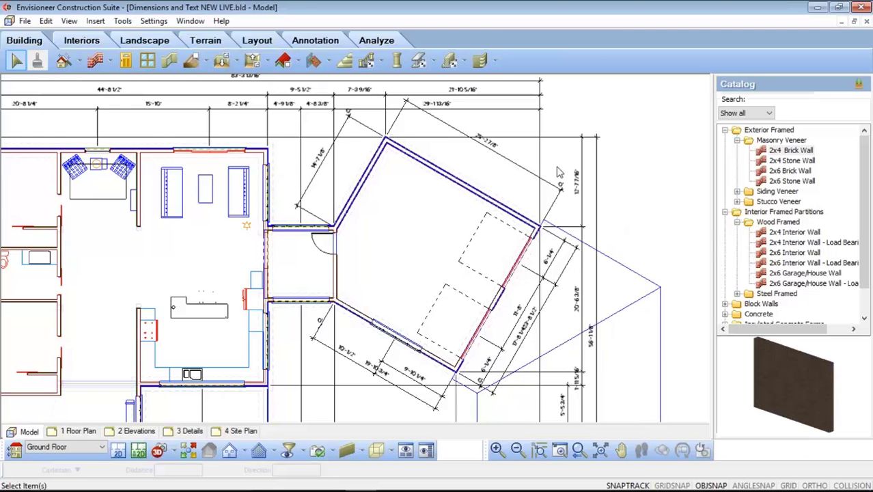
pyautogui.scroll(-5, 558, 172)
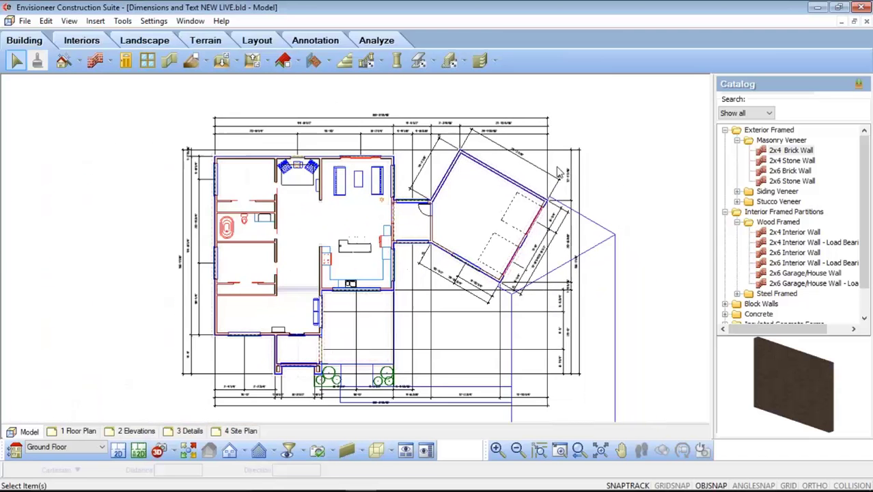
pyautogui.scroll(-1, 558, 172)
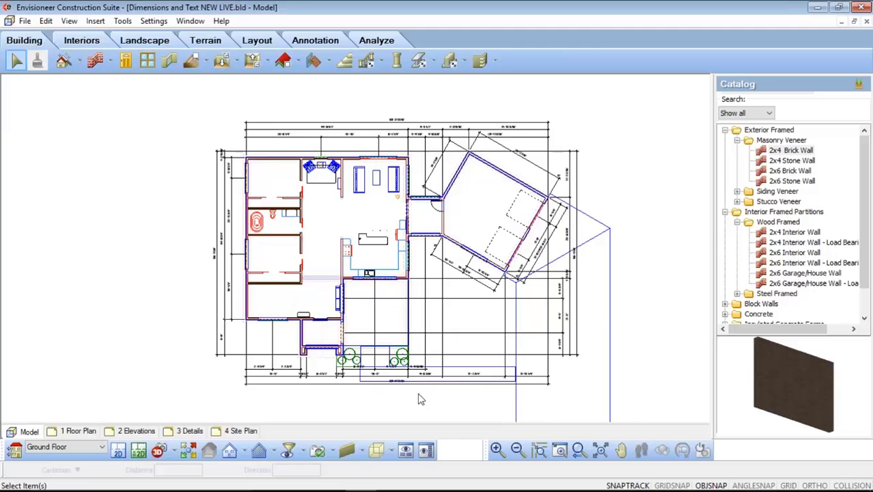
pyautogui.scroll(1, 421, 399)
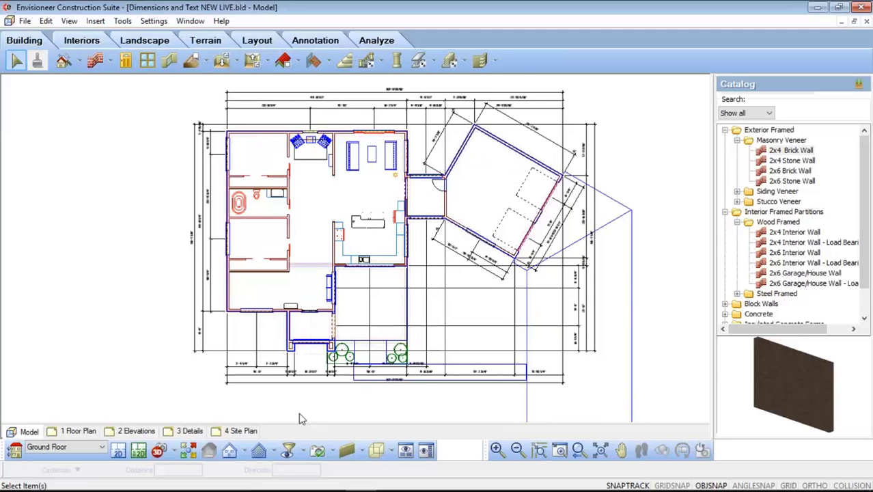
pyautogui.scroll(2, 381, 386)
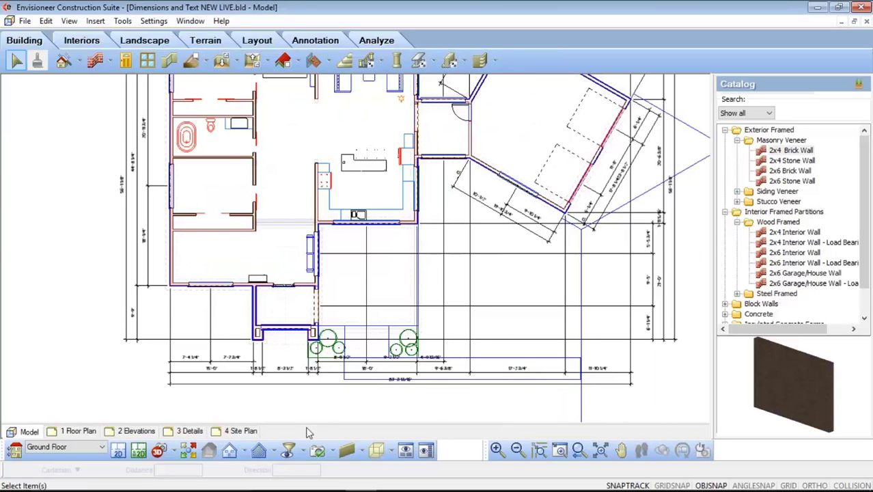
pyautogui.click(288, 451)
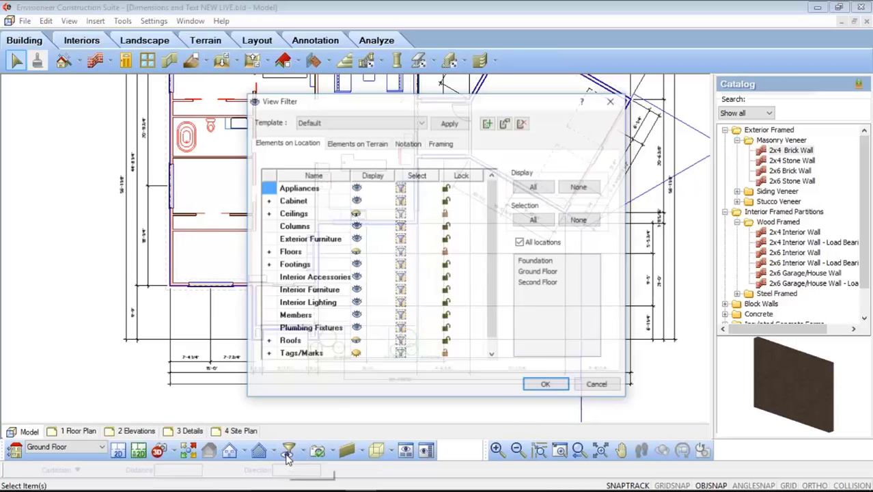
pyautogui.click(363, 143)
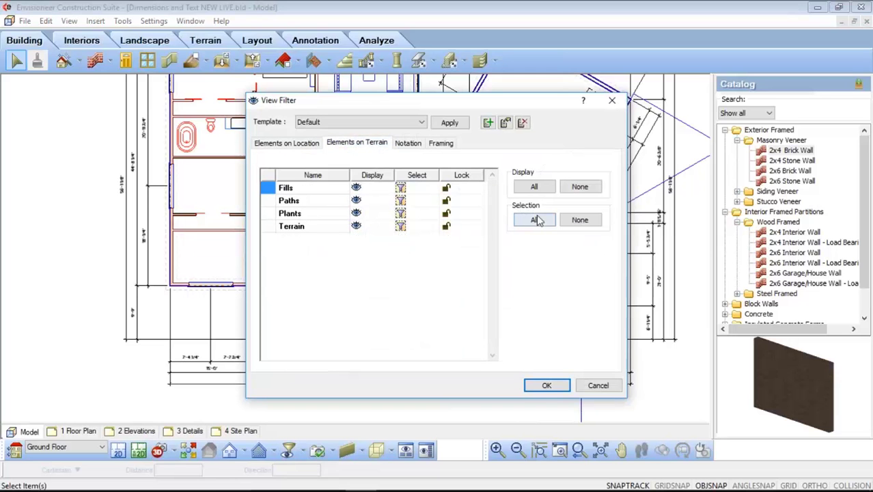
pyautogui.click(581, 186)
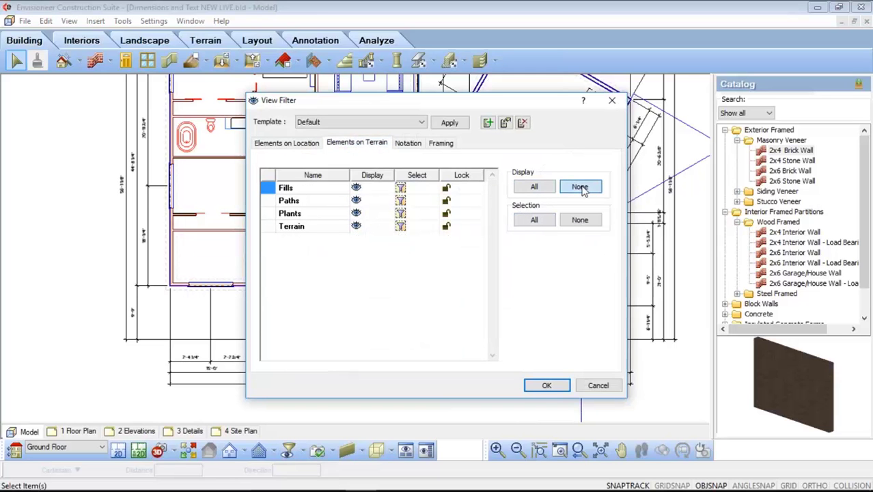
pyautogui.click(547, 386)
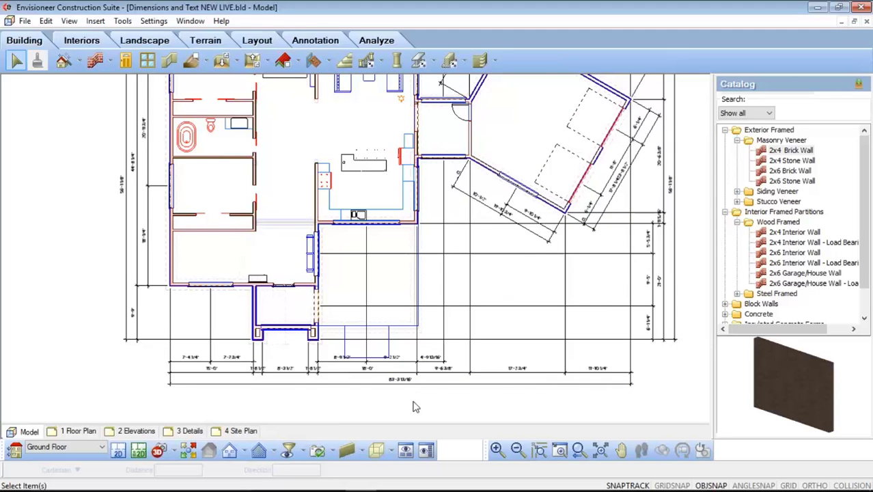
# Set the exterior auto dimension offset to 8'-0" and dimension openings to both of their edges instead of their centers
pyautogui.scroll(-1, 325, 402)
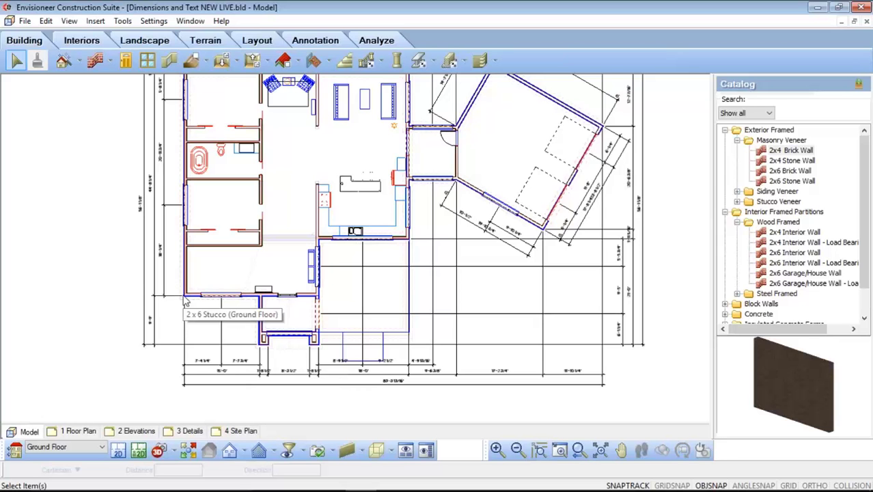
pyautogui.scroll(-1, 243, 354)
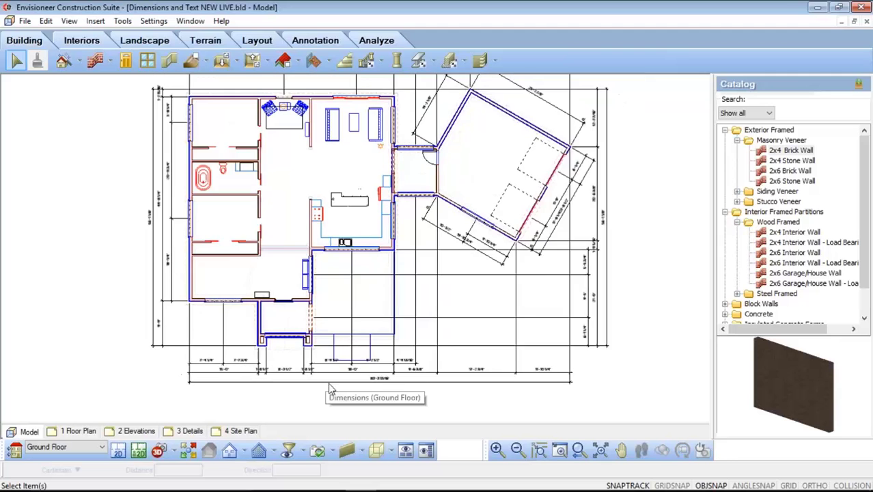
pyautogui.scroll(-2, 330, 388)
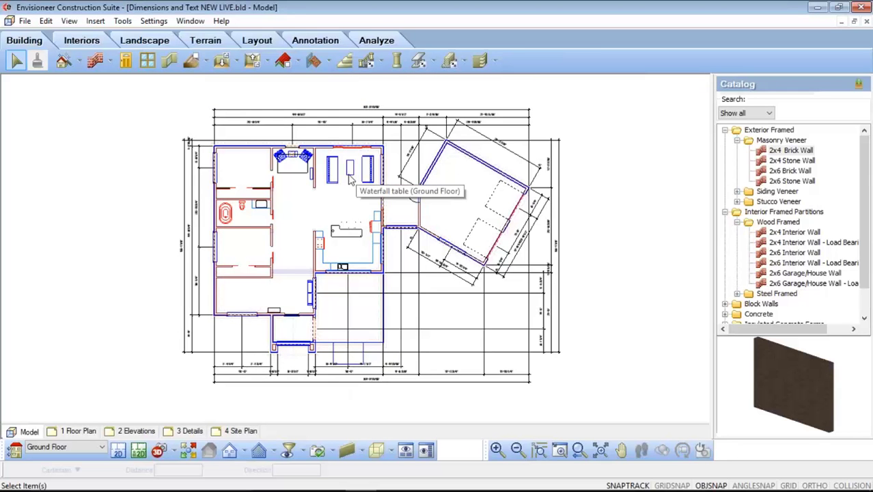
pyautogui.scroll(1, 350, 179)
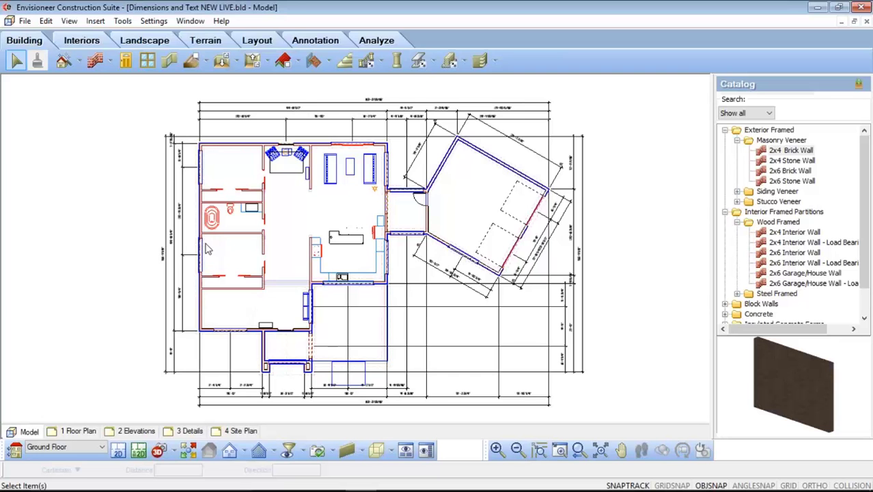
pyautogui.click(154, 22)
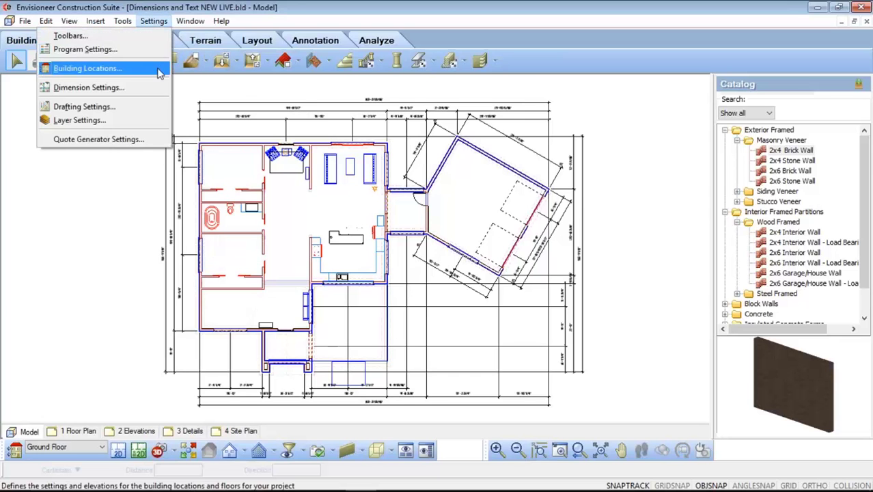
pyautogui.click(158, 88)
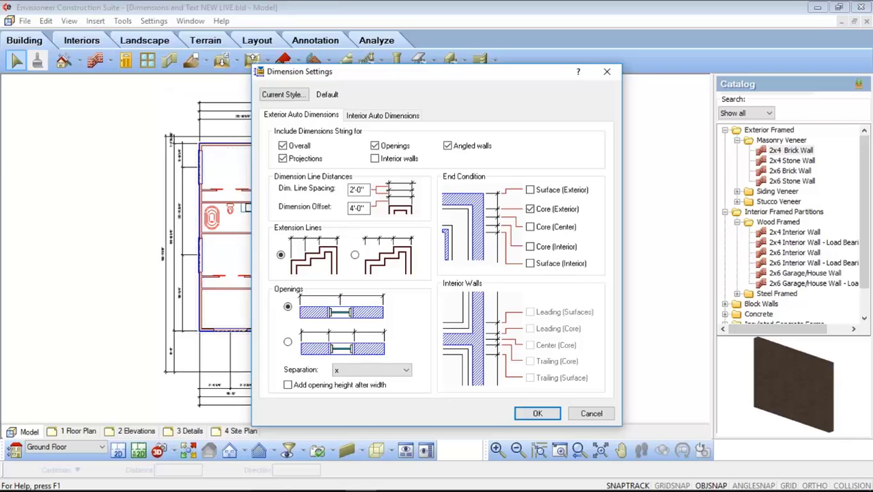
pyautogui.moveTo(369, 209); pyautogui.dragTo(346, 209)
pyautogui.write('8')
pyautogui.press('Tab')
pyautogui.click(288, 343)
# Add the opening height after the width with x as the separation, and accept the dimension settings
pyautogui.click(857, 176)
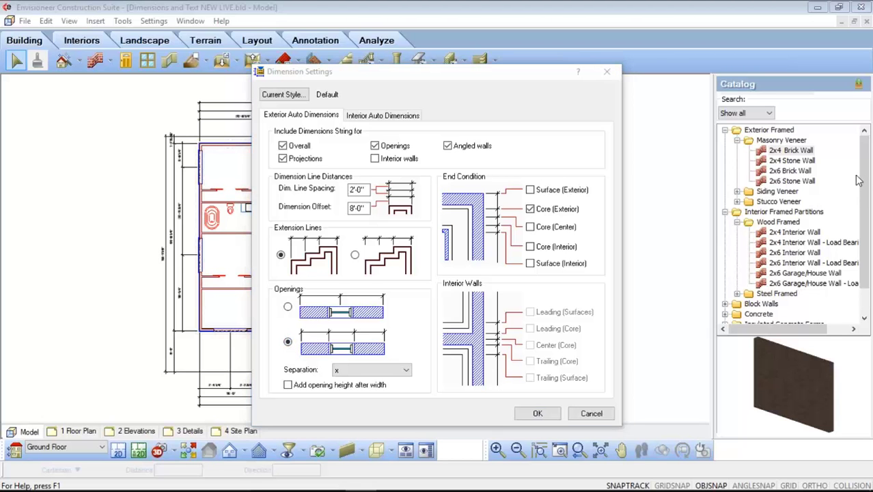
pyautogui.click(288, 385)
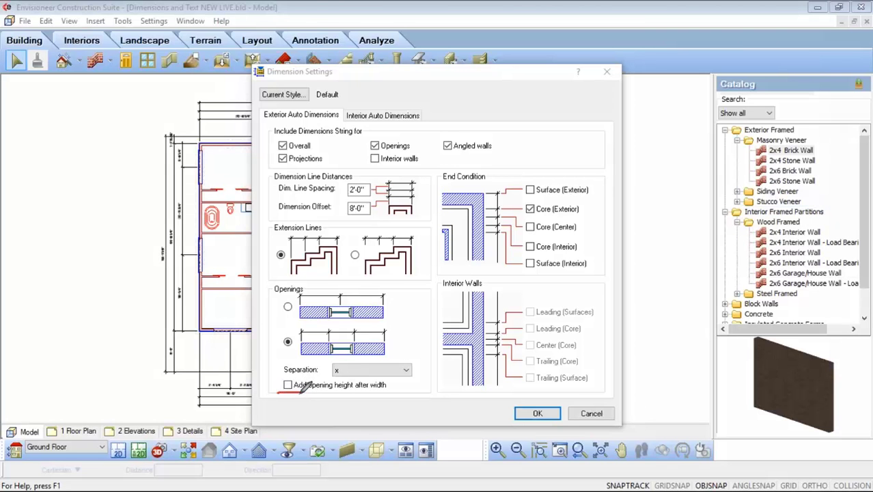
pyautogui.moveTo(299, 393); pyautogui.dragTo(390, 391)
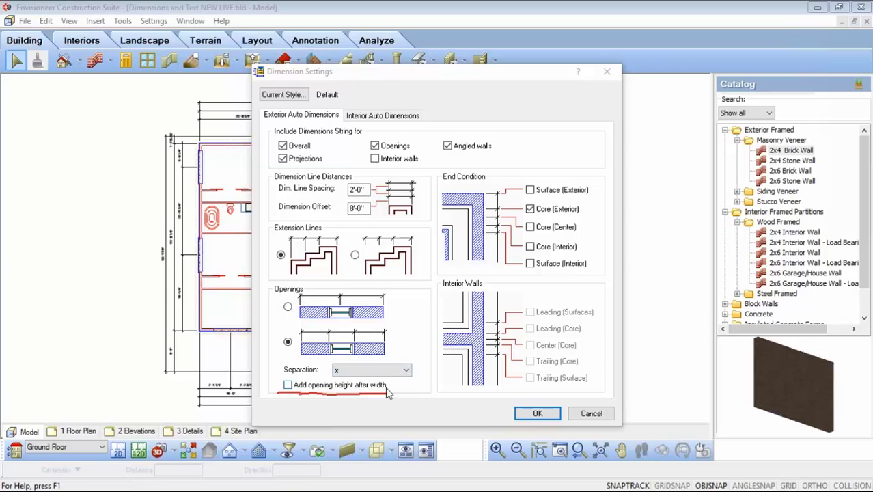
pyautogui.click(287, 385)
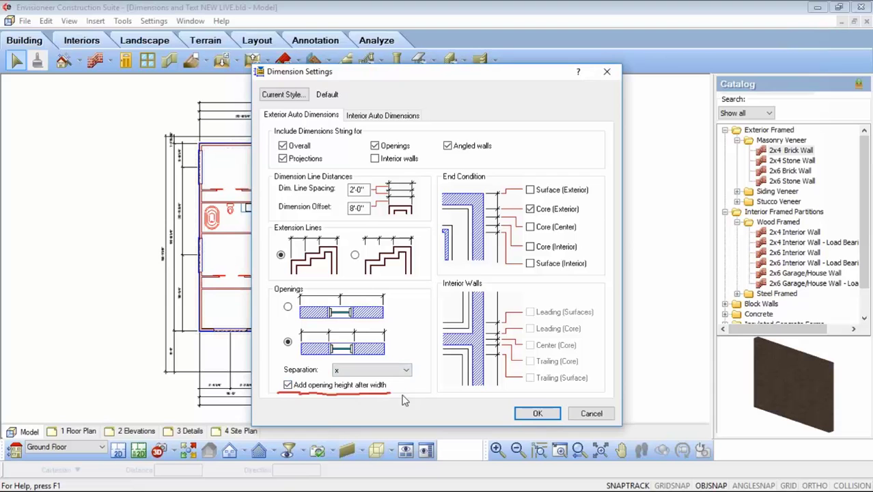
pyautogui.click(407, 371)
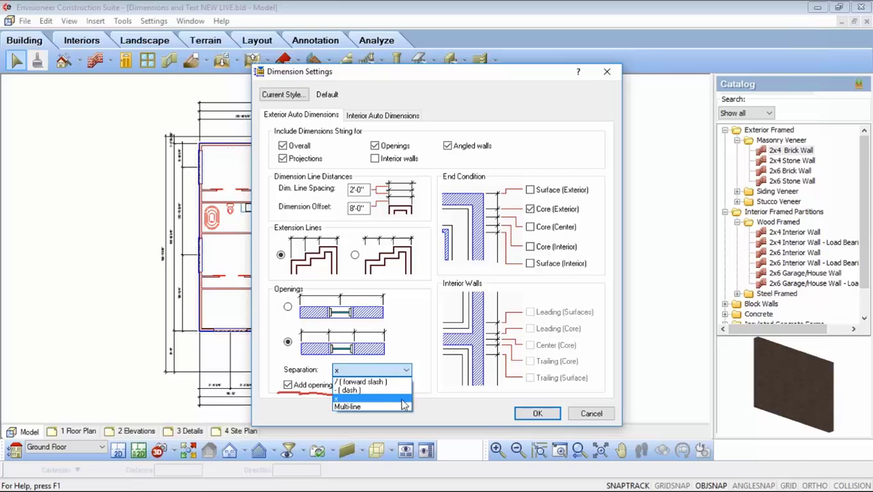
pyautogui.click(404, 399)
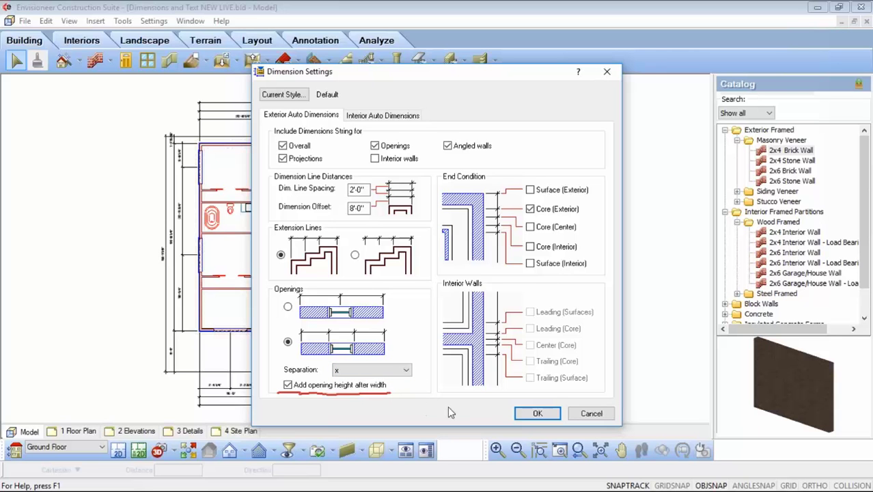
pyautogui.click(859, 182)
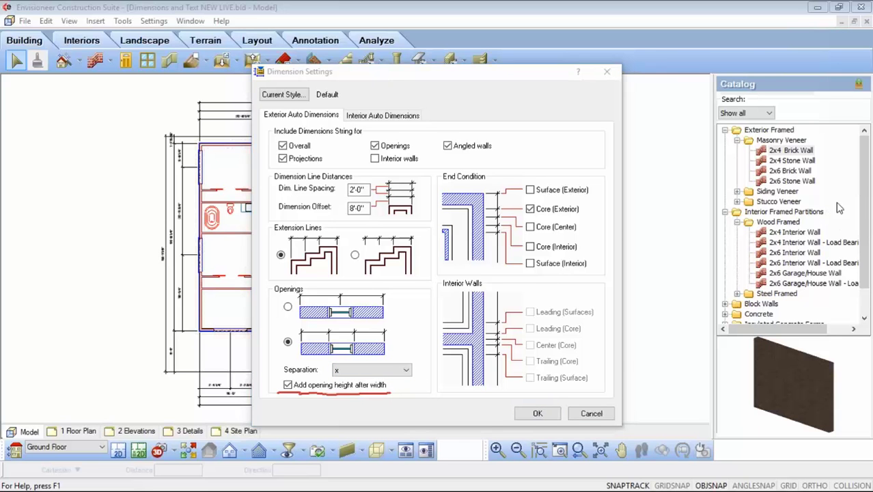
pyautogui.click(538, 414)
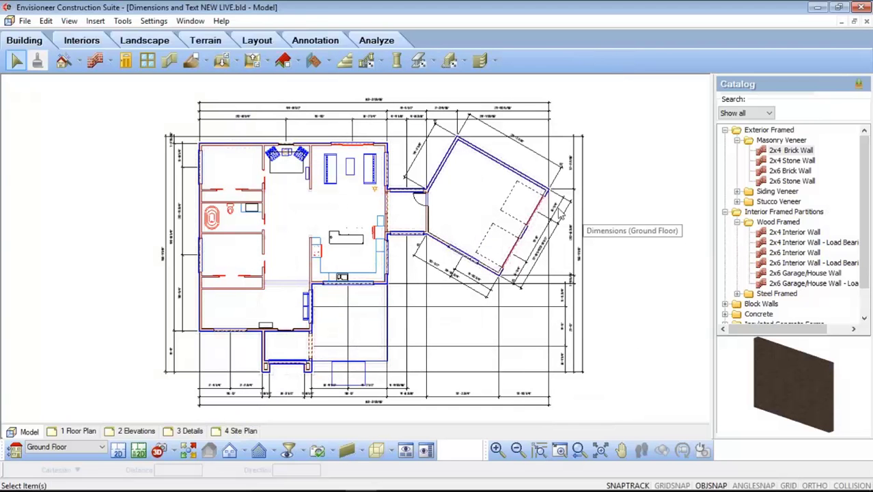
# Regenerate the ground floor's exterior auto dimensions with the revised opening settings, agreeing to delete the existing exterior dimensions
pyautogui.click(123, 21)
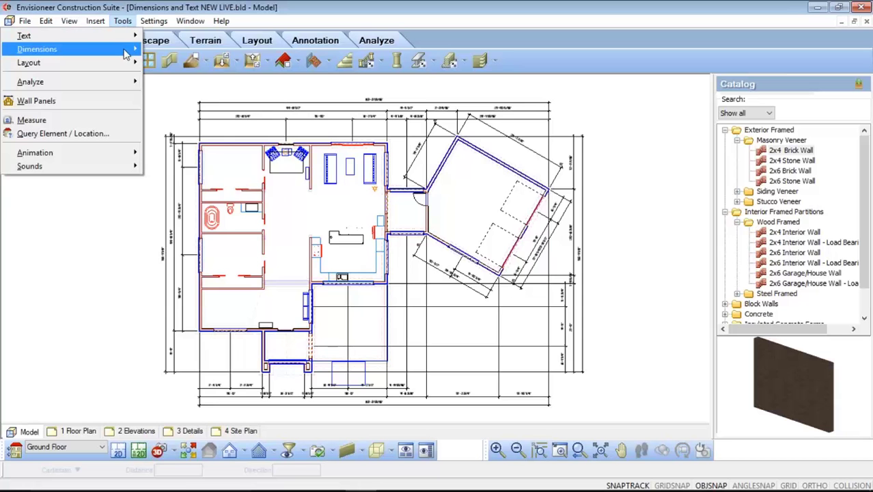
pyautogui.moveTo(127, 53)
pyautogui.click(210, 54)
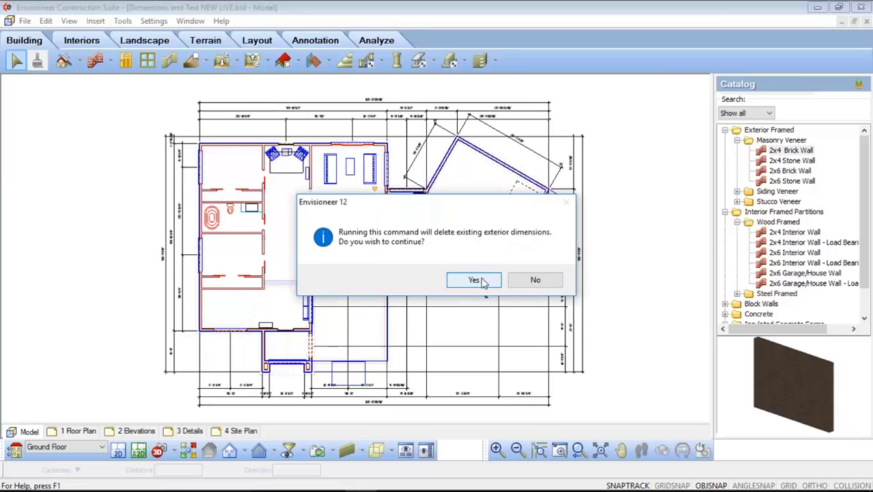
pyautogui.click(476, 281)
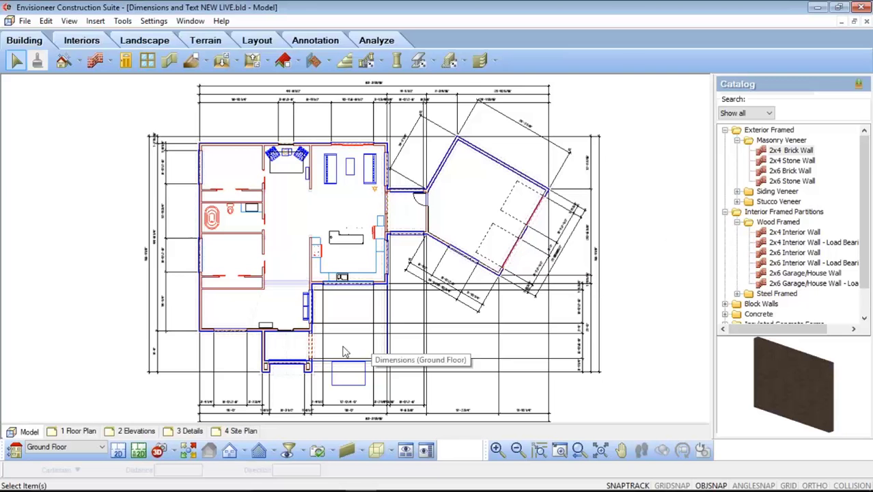
# Examine the width-by-height dimension of the window below the bathroom on the exterior wall, and return to the whole plan
pyautogui.scroll(3, 158, 258)
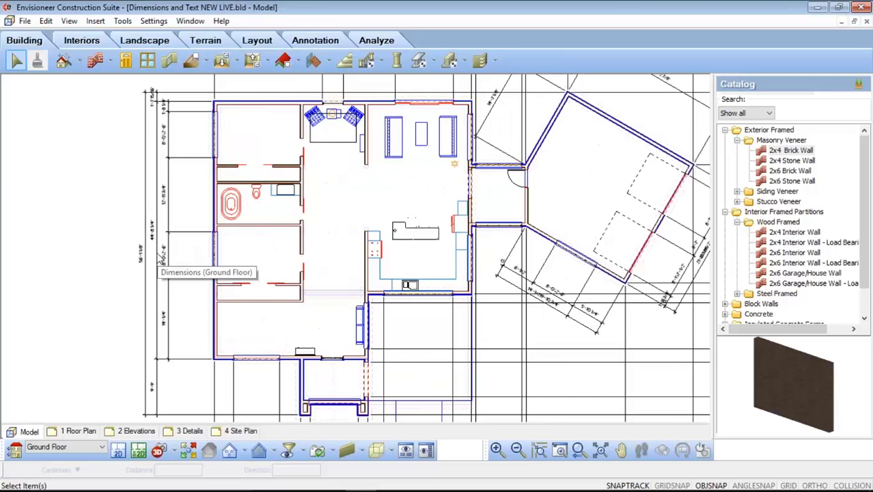
pyautogui.scroll(4, 159, 258)
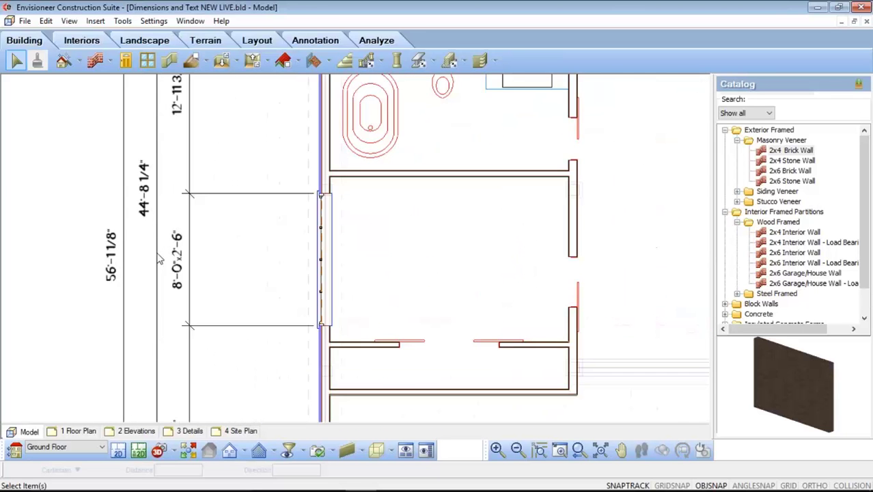
pyautogui.scroll(3, 159, 258)
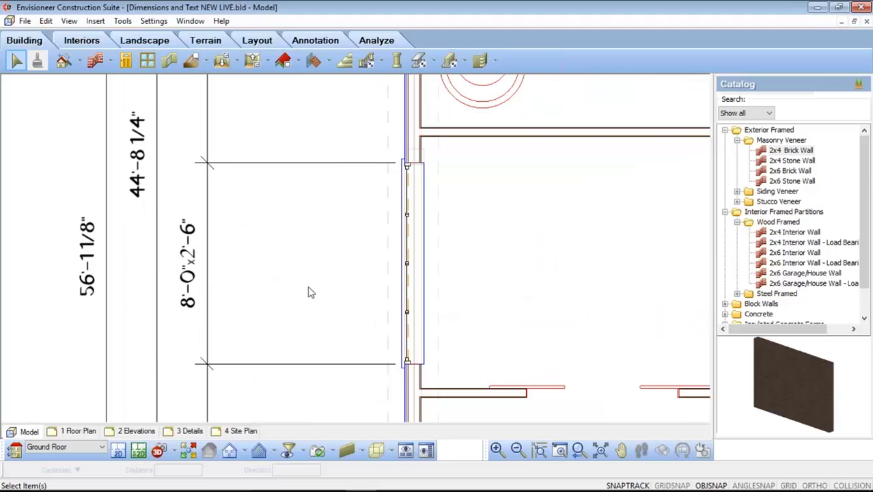
pyautogui.click(865, 175)
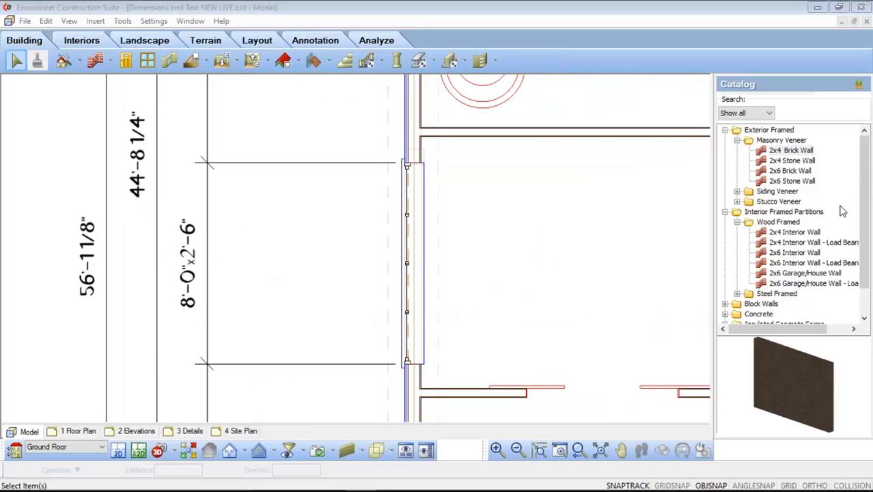
pyautogui.click(798, 202)
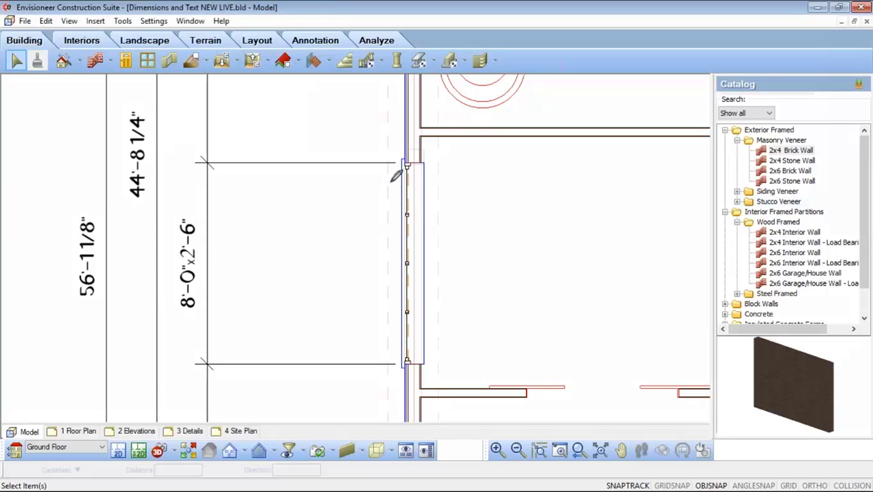
pyautogui.moveTo(367, 164)
pyautogui.mouseDown()
pyautogui.moveTo(389, 372)
pyautogui.moveTo(394, 355)
pyautogui.mouseUp()
pyautogui.moveTo(359, 176); pyautogui.dragTo(372, 168)
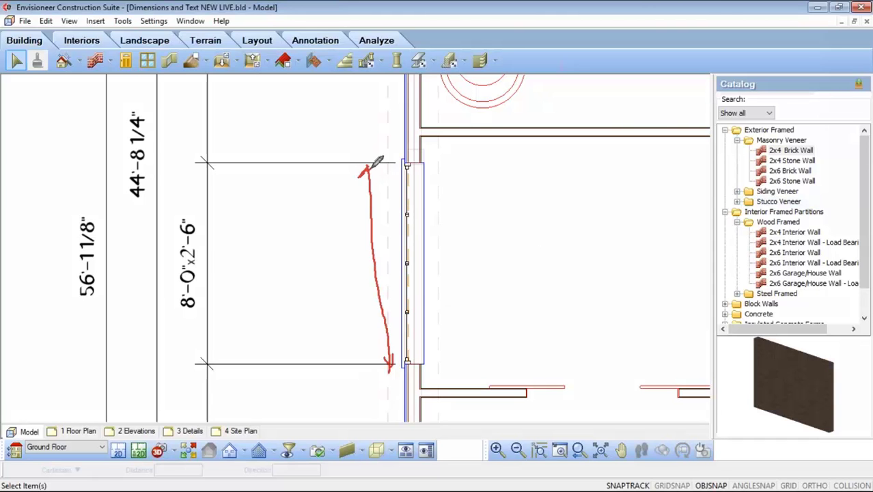
pyautogui.moveTo(168, 324)
pyautogui.mouseDown()
pyautogui.moveTo(224, 281)
pyautogui.moveTo(227, 238)
pyautogui.moveTo(195, 198)
pyautogui.moveTo(178, 205)
pyautogui.moveTo(164, 254)
pyautogui.moveTo(179, 326)
pyautogui.mouseUp()
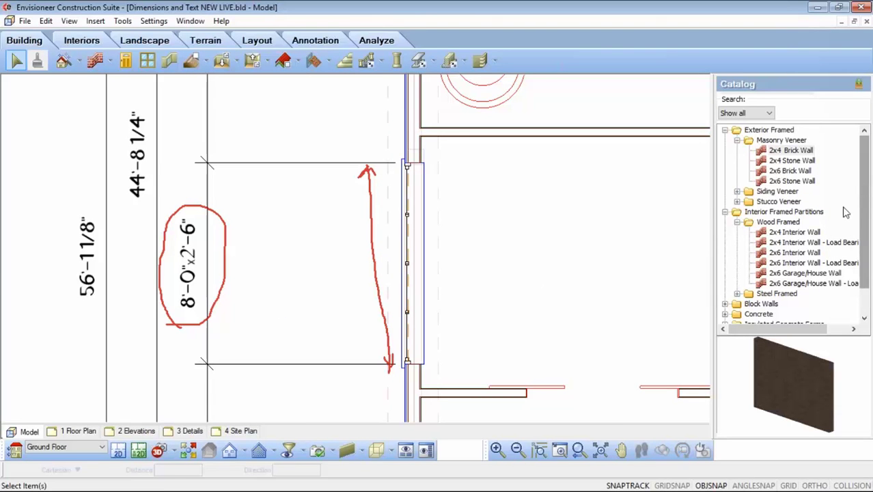
pyautogui.press('Escape')
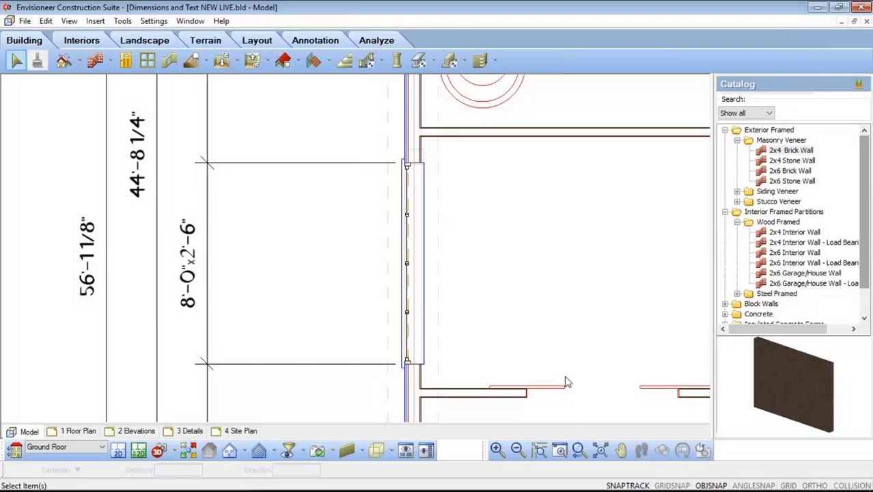
pyautogui.click(600, 450)
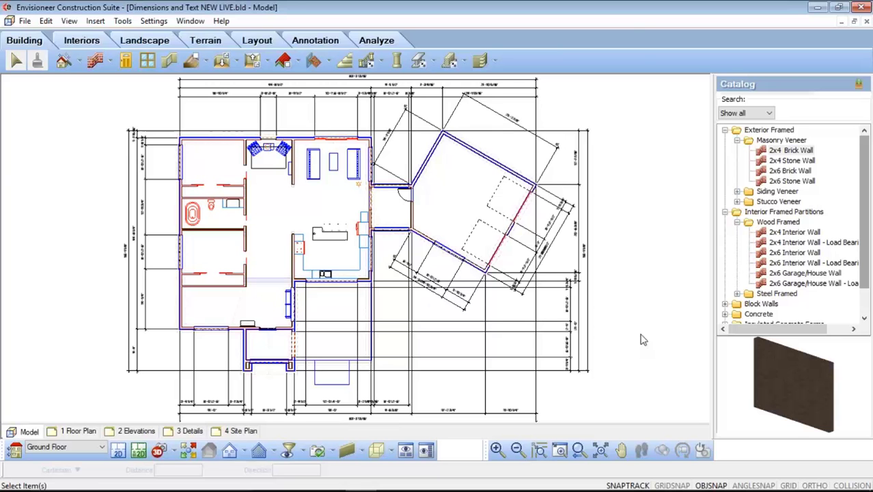
# Add auto interior dimensions along a horizontal line through the bedroom below the bathroom, the hall and the kitchen
pyautogui.click(123, 22)
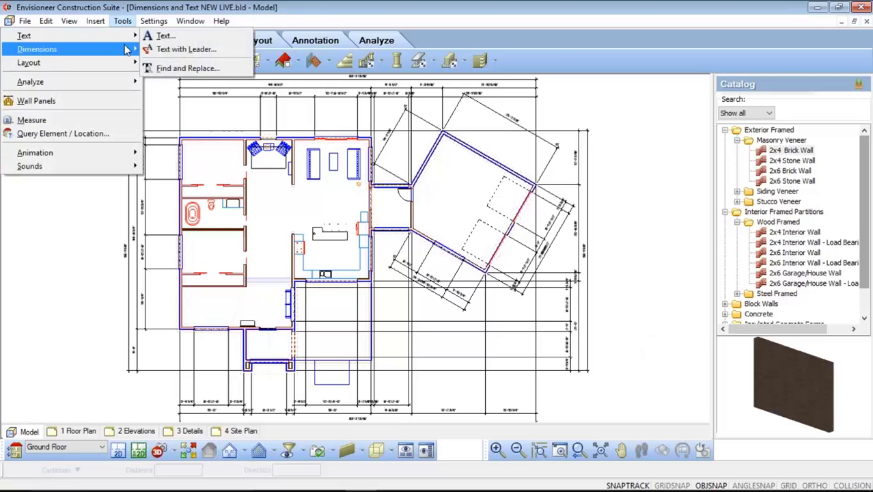
pyautogui.moveTo(127, 50)
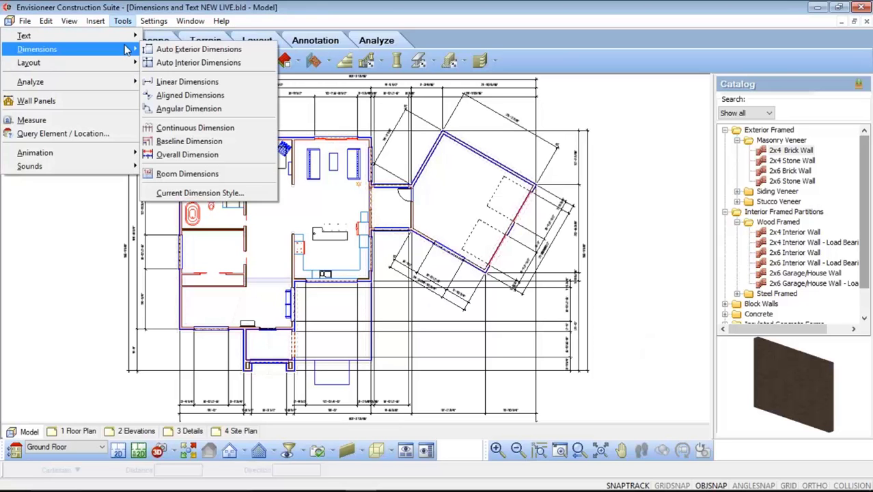
pyautogui.click(228, 63)
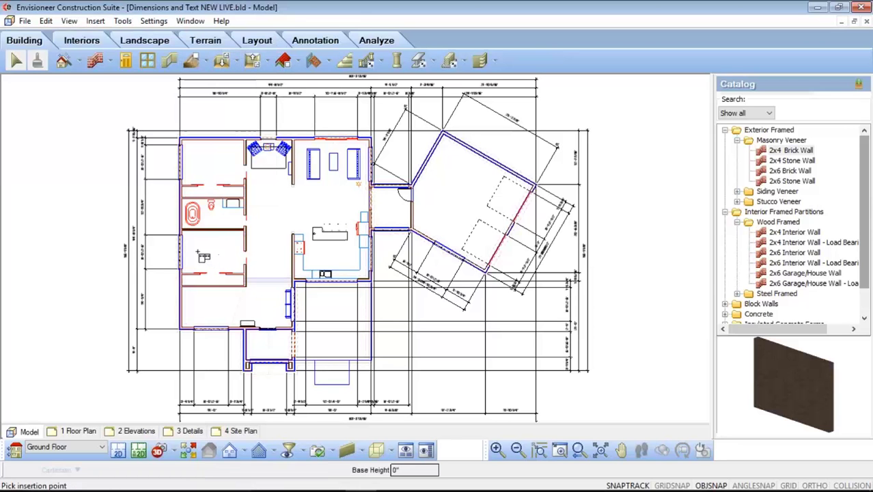
pyautogui.scroll(2, 227, 257)
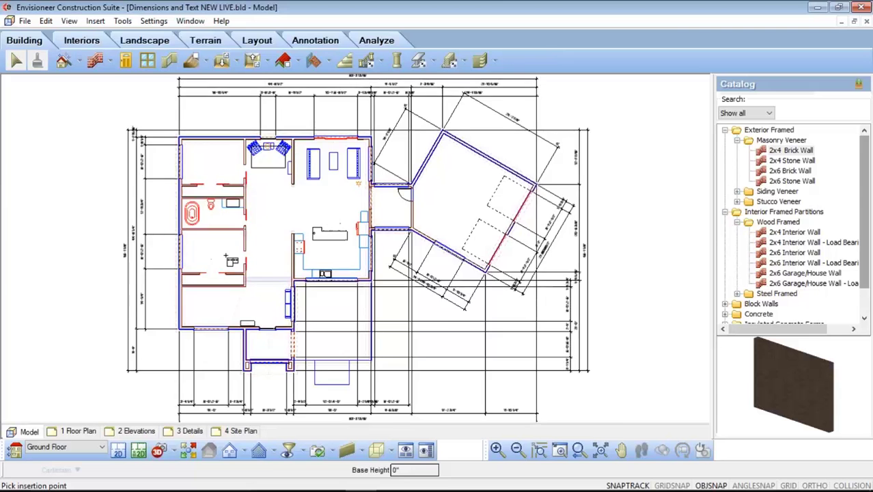
pyautogui.scroll(3, 226, 254)
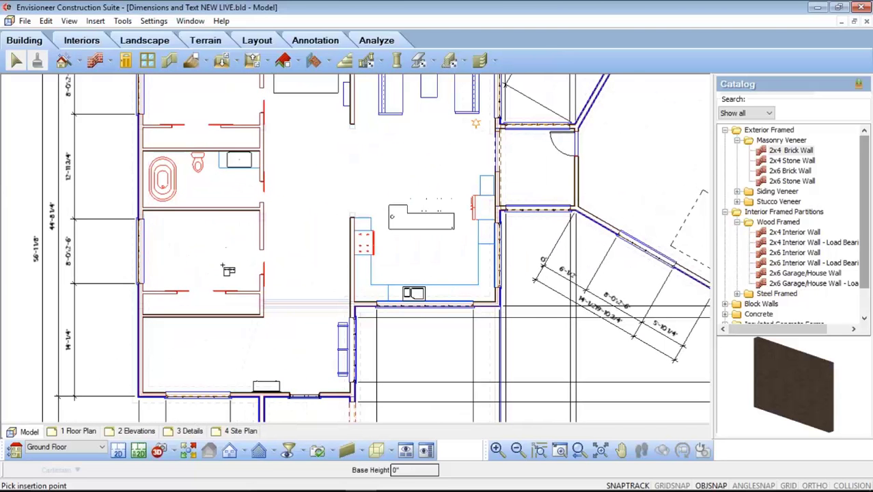
pyautogui.scroll(1, 223, 267)
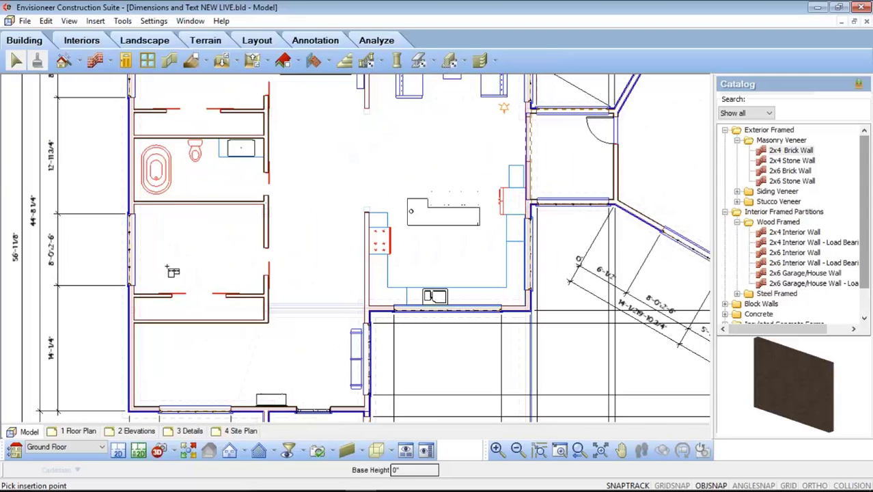
pyautogui.click(110, 259)
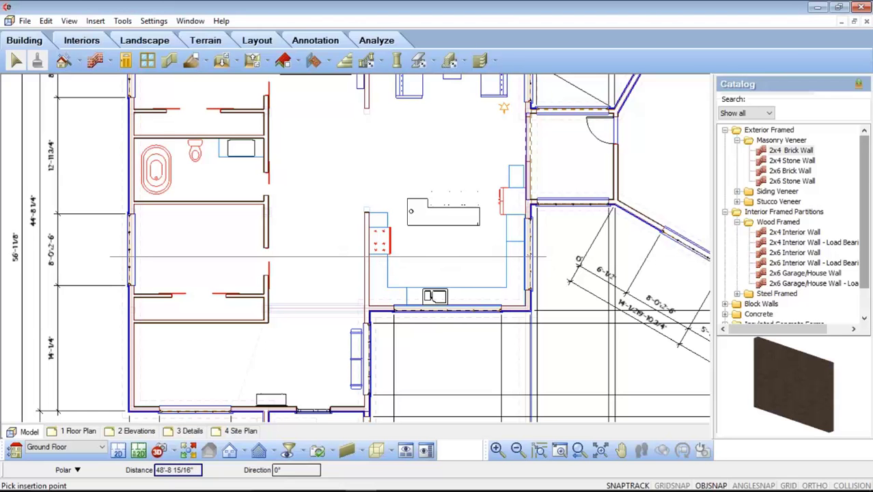
pyautogui.click(559, 257)
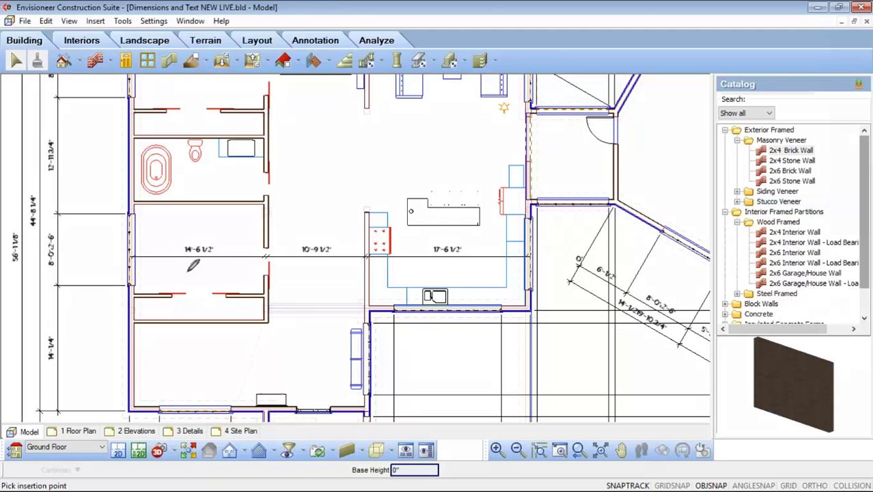
pyautogui.moveTo(181, 253)
pyautogui.mouseDown()
pyautogui.moveTo(224, 251)
pyautogui.moveTo(219, 231)
pyautogui.moveTo(179, 263)
pyautogui.moveTo(186, 270)
pyautogui.mouseUp()
pyautogui.moveTo(294, 270)
pyautogui.mouseDown()
pyautogui.moveTo(322, 266)
pyautogui.moveTo(322, 236)
pyautogui.moveTo(294, 247)
pyautogui.moveTo(311, 268)
pyautogui.moveTo(326, 264)
pyautogui.mouseUp()
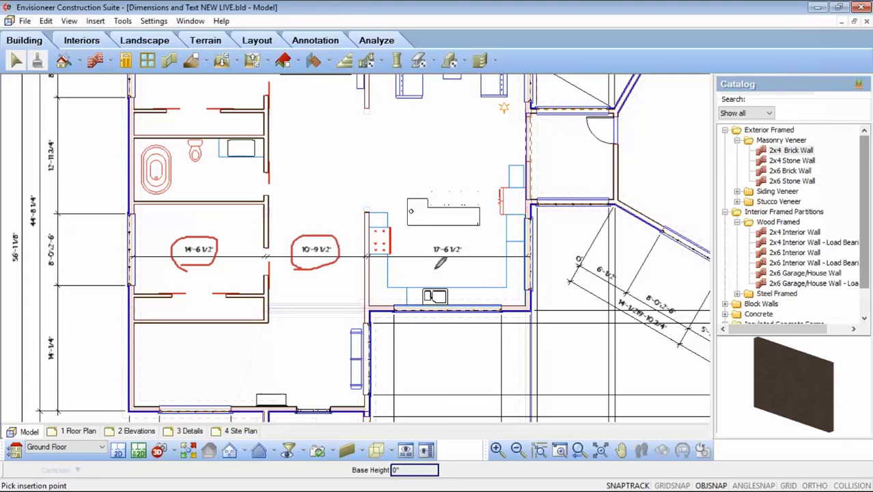
pyautogui.moveTo(424, 260)
pyautogui.mouseDown()
pyautogui.moveTo(477, 248)
pyautogui.moveTo(447, 234)
pyautogui.moveTo(419, 238)
pyautogui.moveTo(426, 262)
pyautogui.mouseUp()
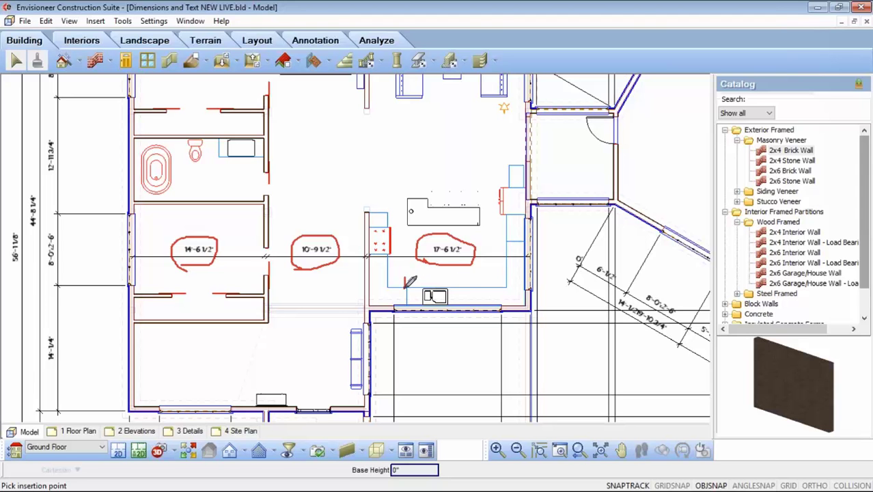
pyautogui.moveTo(401, 285)
pyautogui.mouseDown()
pyautogui.moveTo(405, 293)
pyautogui.moveTo(411, 285)
pyautogui.mouseUp()
pyautogui.rightClick(847, 250)
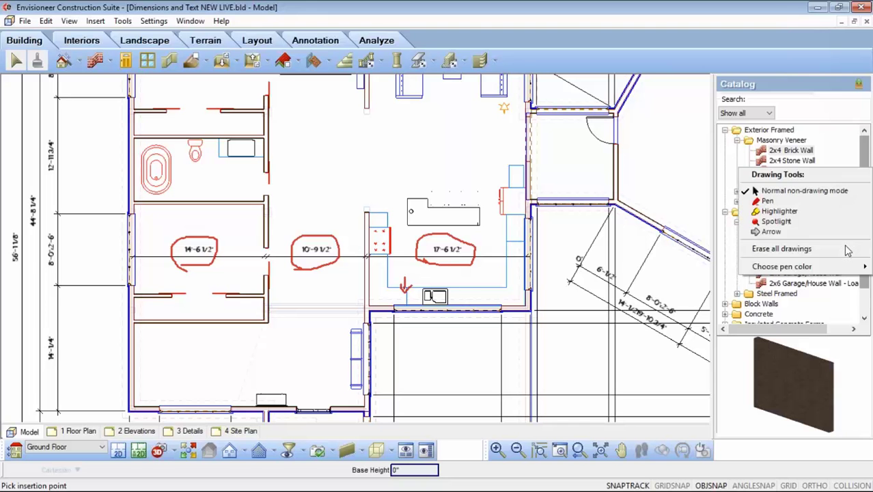
pyautogui.click(807, 249)
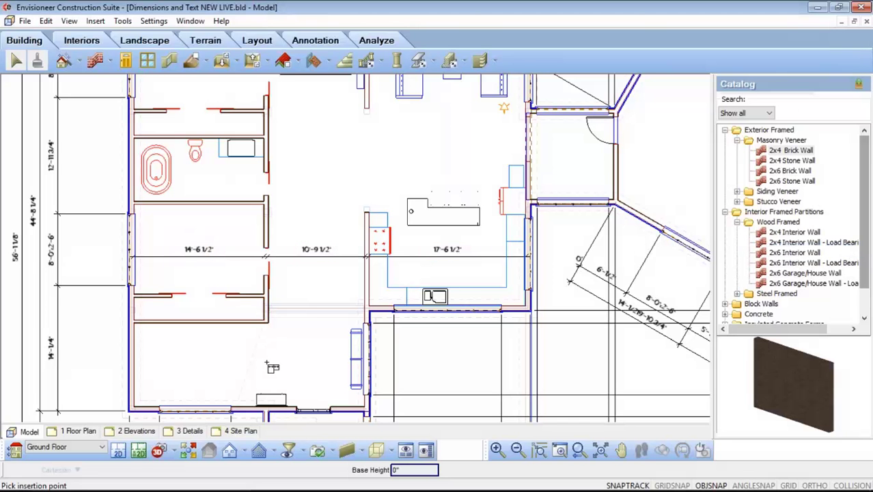
# Turn on angle snapping and add an auto interior dimension across the angled garage, from the garage-door wall to the opposite wall at 150°
pyautogui.scroll(-1, 266, 367)
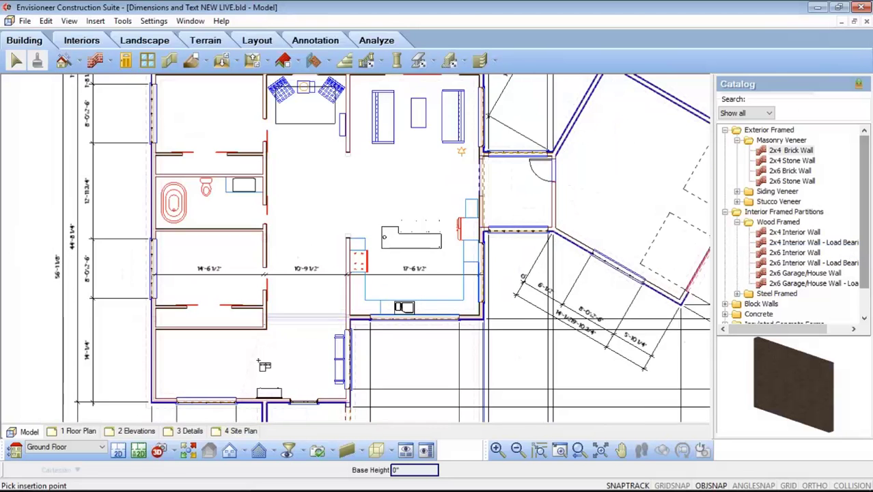
pyautogui.scroll(-1, 258, 360)
pyautogui.scroll(-1, 259, 356)
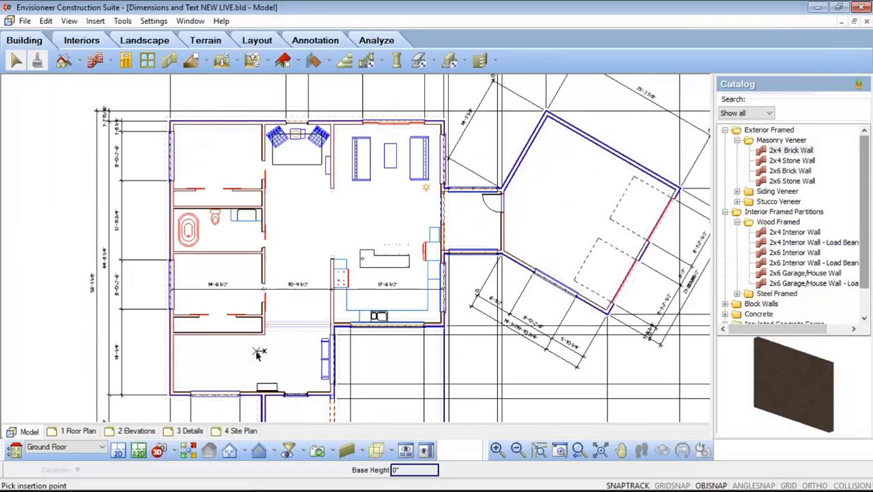
pyautogui.scroll(-1, 259, 353)
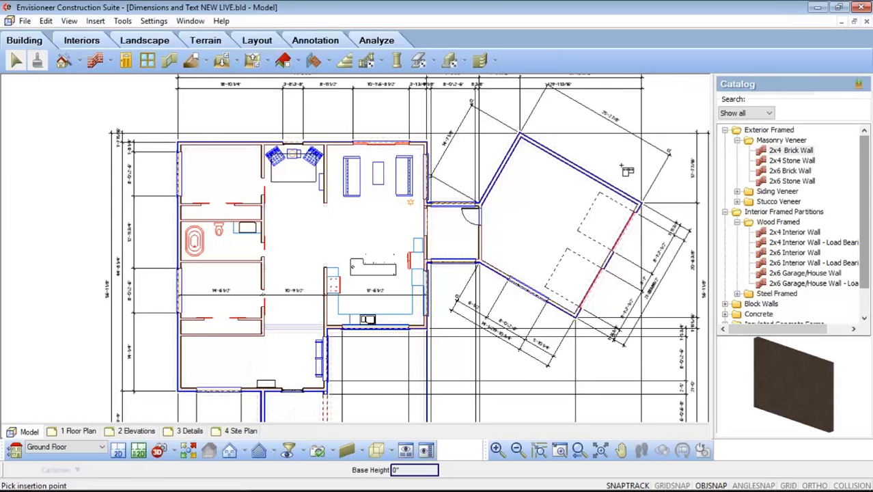
pyautogui.scroll(1, 628, 171)
pyautogui.scroll(2, 632, 179)
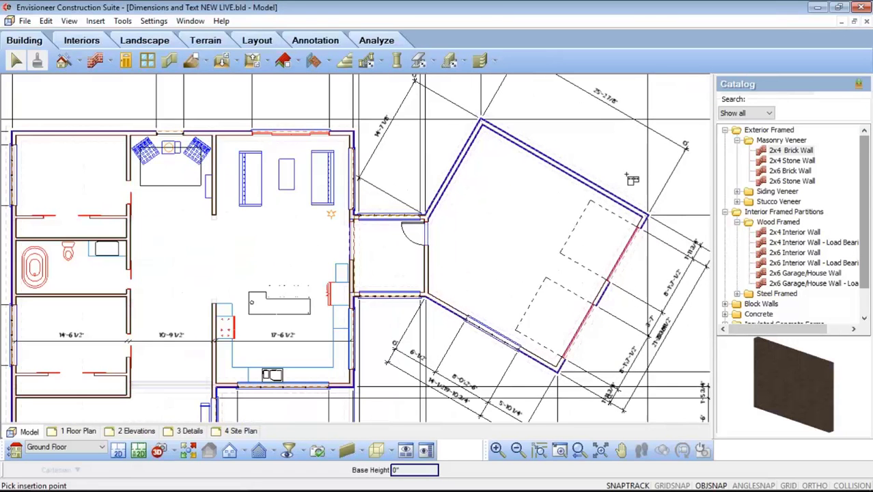
pyautogui.scroll(1, 633, 179)
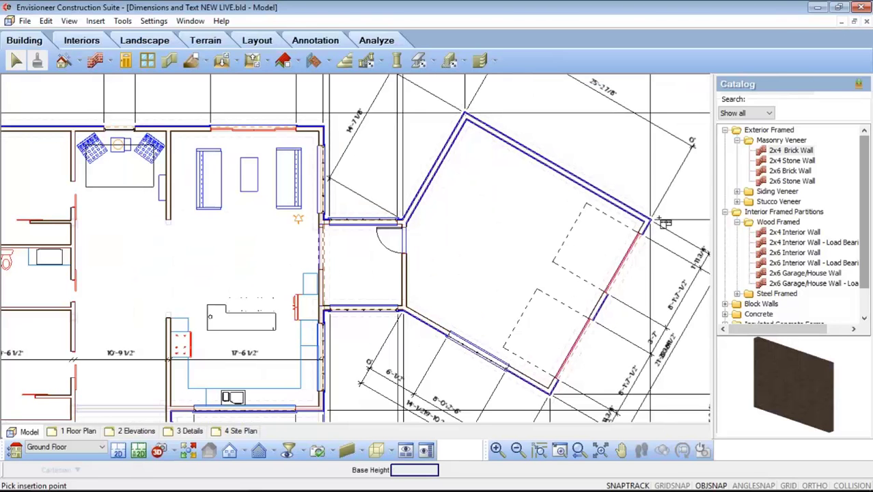
pyautogui.click(755, 486)
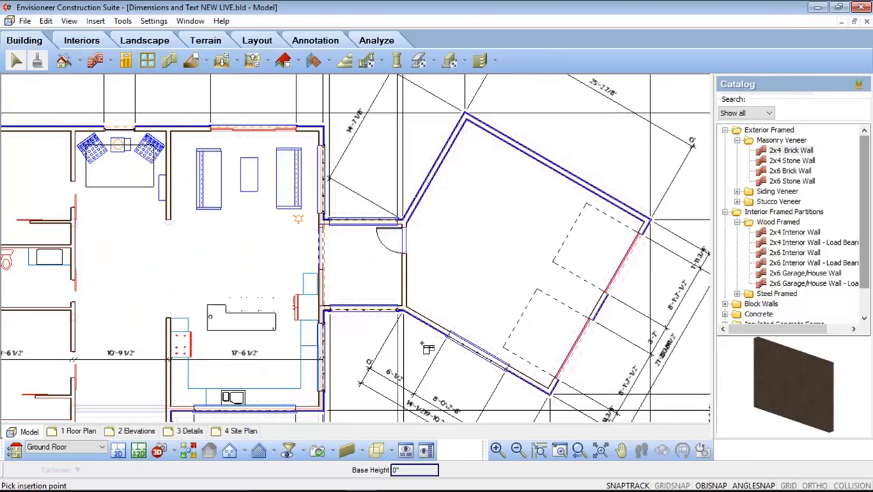
pyautogui.click(607, 312)
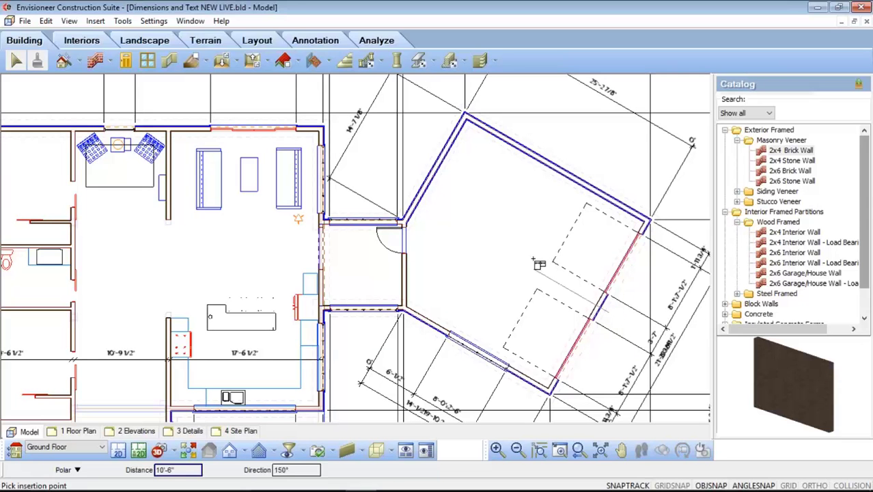
pyautogui.click(408, 194)
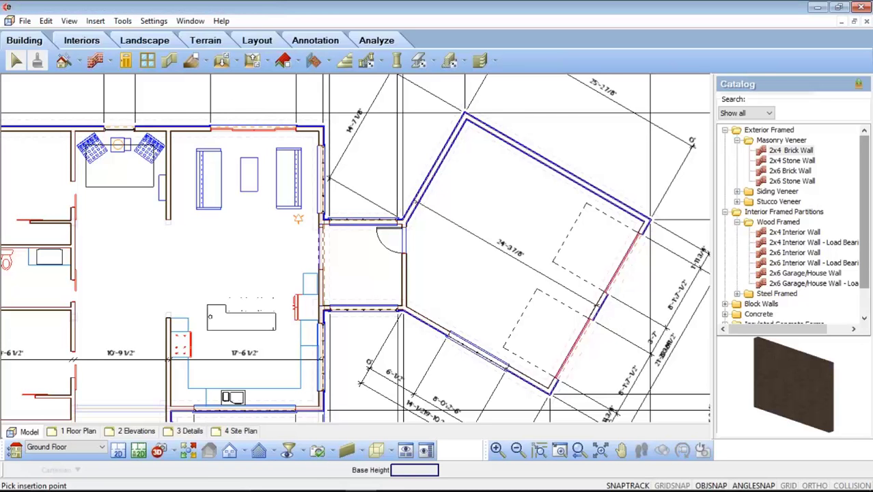
# Add a second auto interior dimension across the garage at 60°, from the window wall to the opposite wall, and return to the whole plan
pyautogui.click(432, 342)
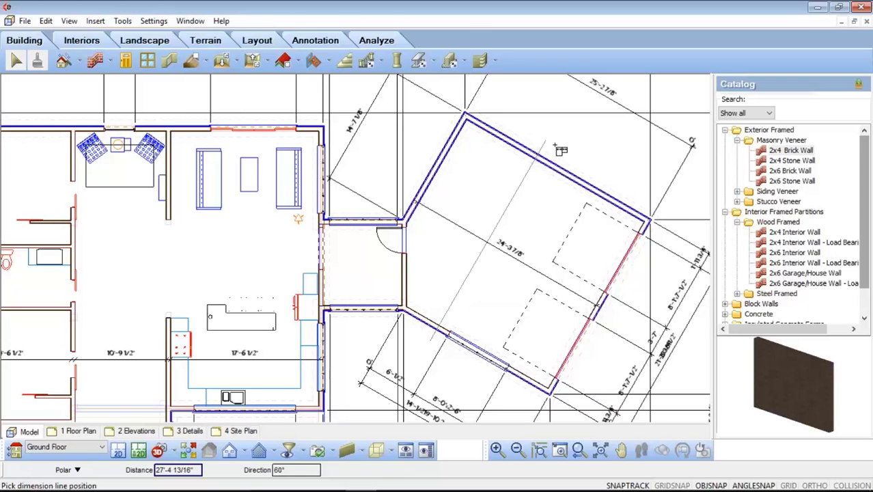
pyautogui.click(559, 149)
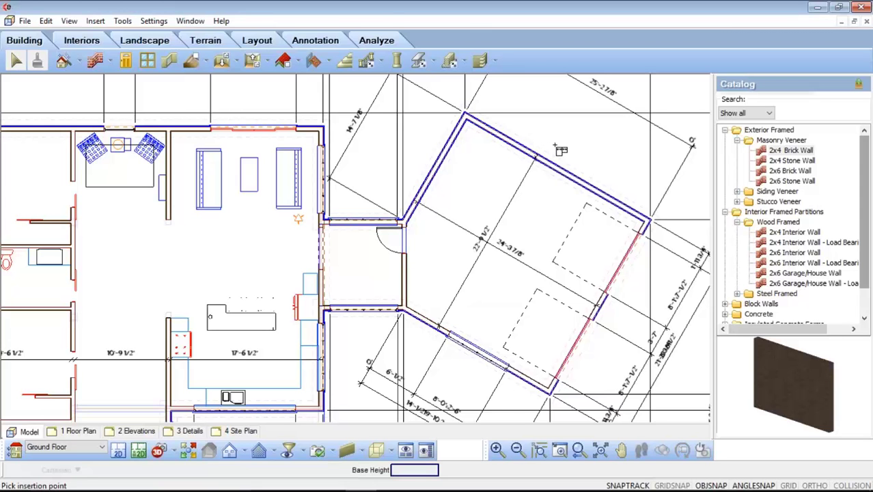
pyautogui.press('Escape')
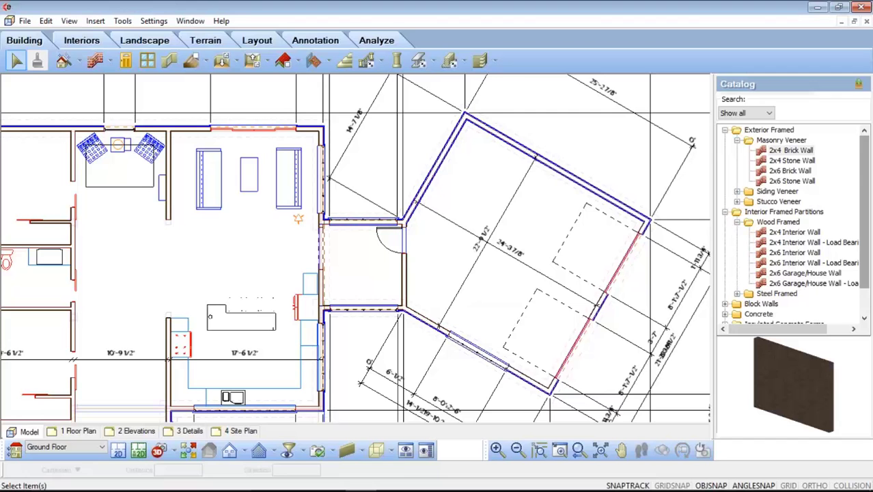
pyautogui.scroll(-2, 557, 151)
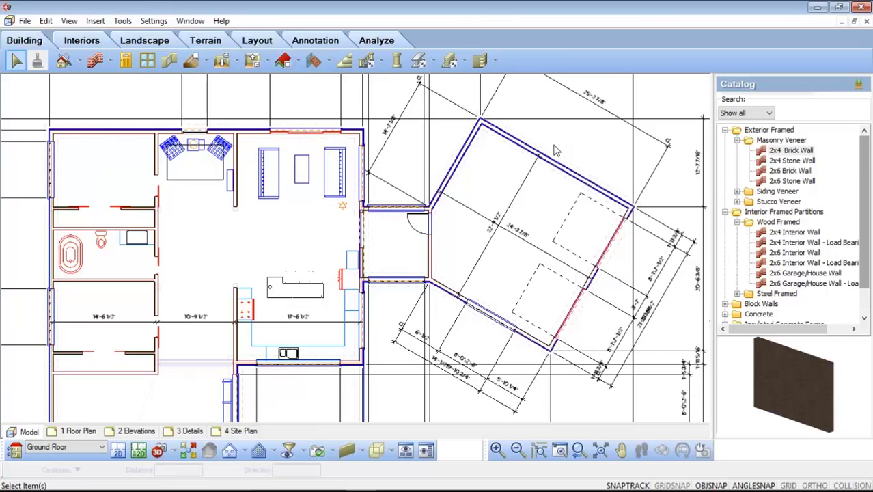
pyautogui.click(600, 450)
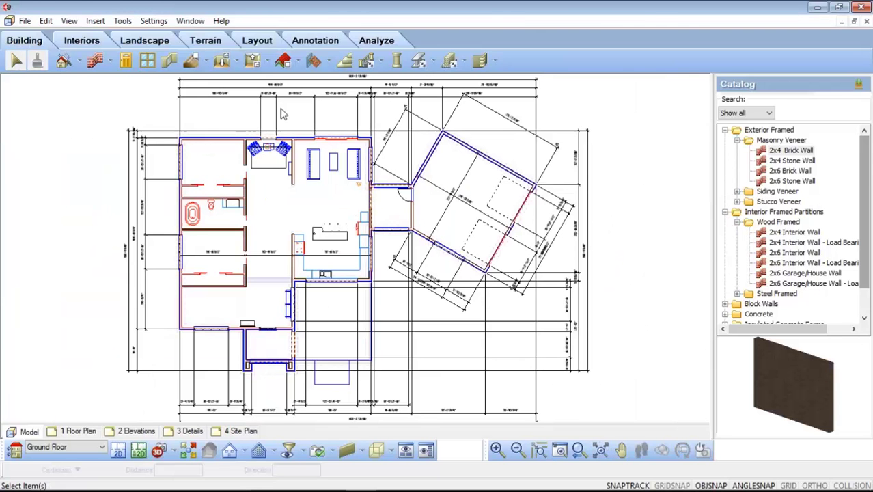
# Place a linear dimension along the inner edge of the kitchen's sink counter, spanning 13'-3" from the stove-side corner, with its line above the edge
pyautogui.click(123, 21)
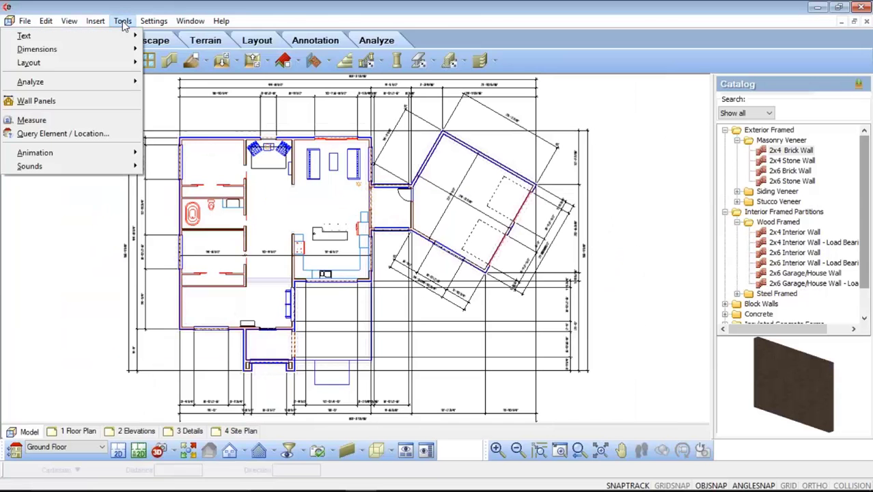
pyautogui.moveTo(127, 54)
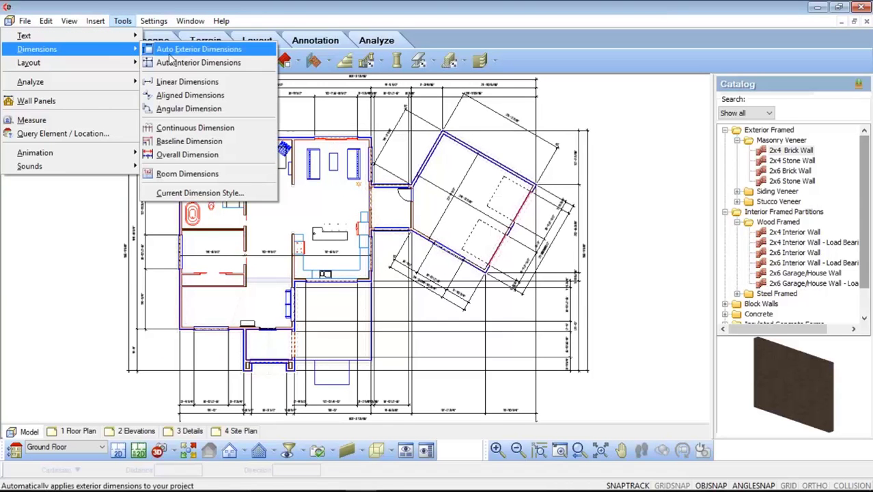
pyautogui.click(241, 85)
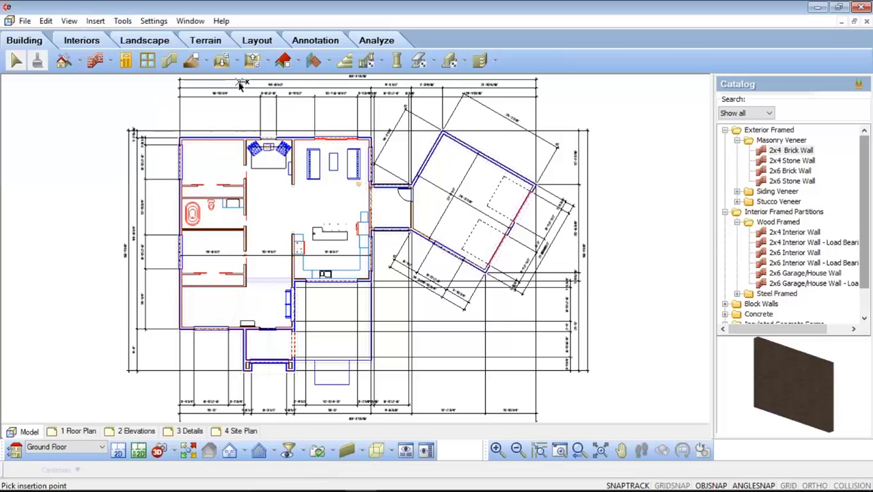
pyautogui.scroll(5, 318, 262)
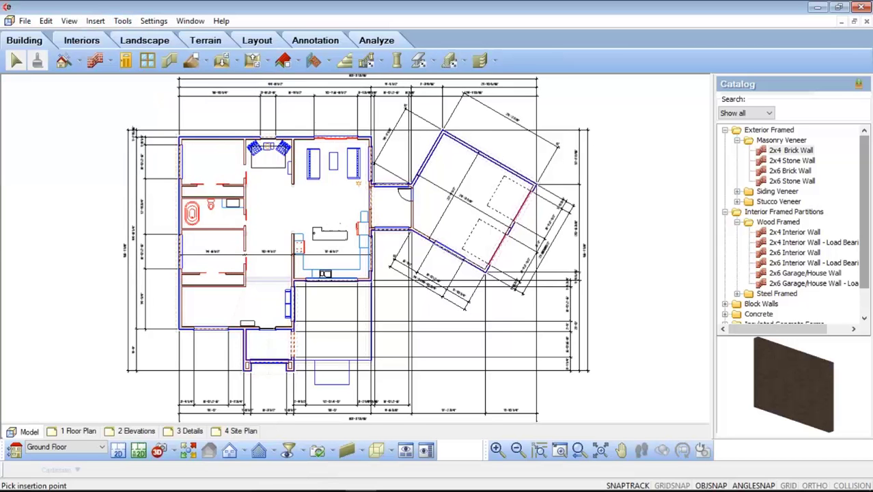
pyautogui.scroll(5, 317, 261)
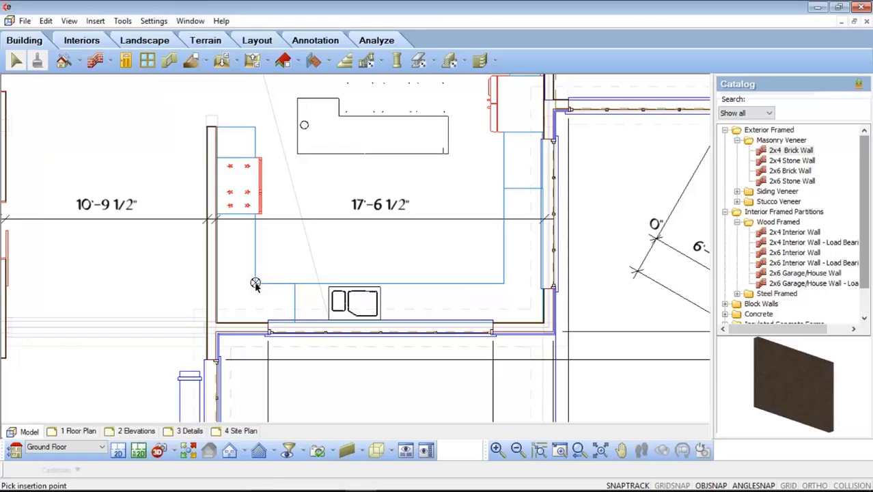
pyautogui.click(255, 283)
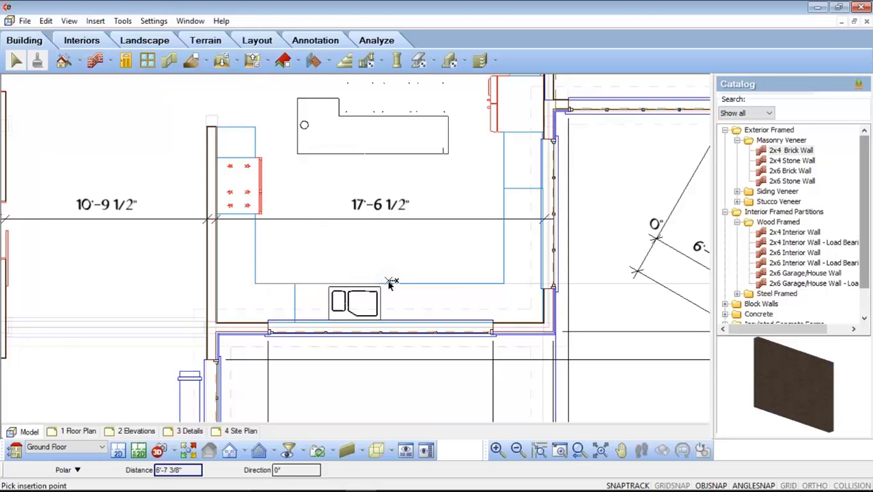
pyautogui.write('13\'-3"')
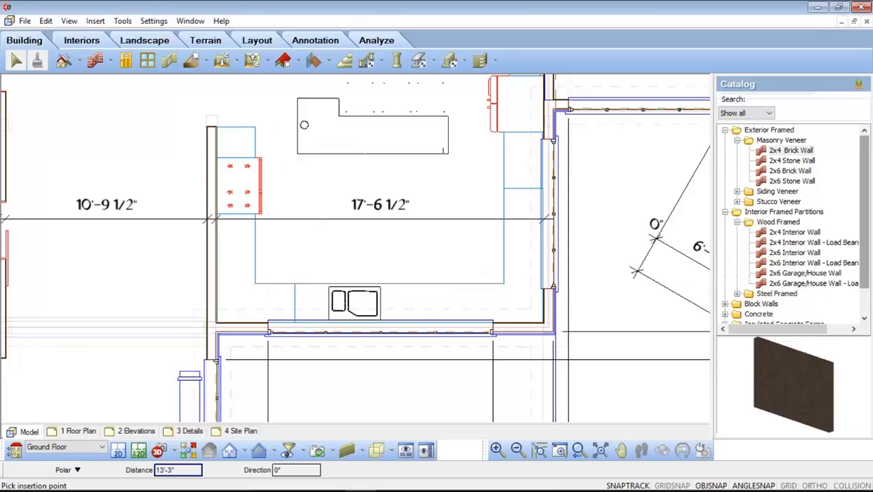
pyautogui.press('Return')
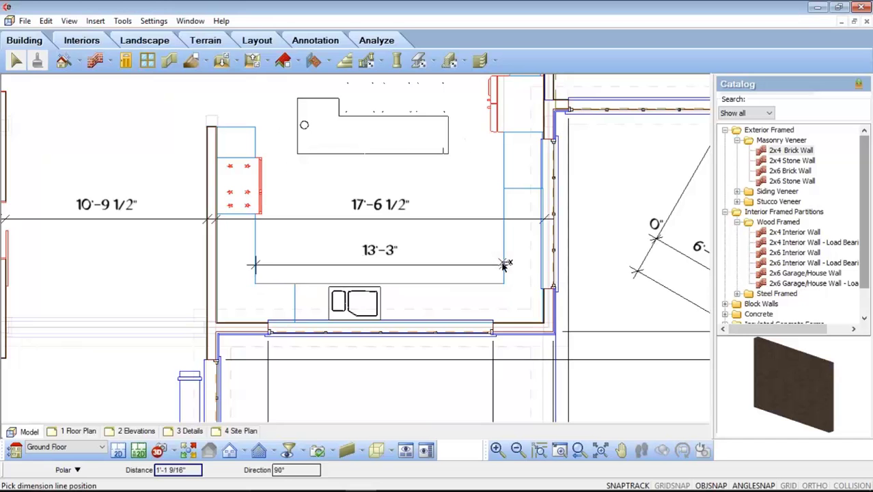
pyautogui.click(507, 255)
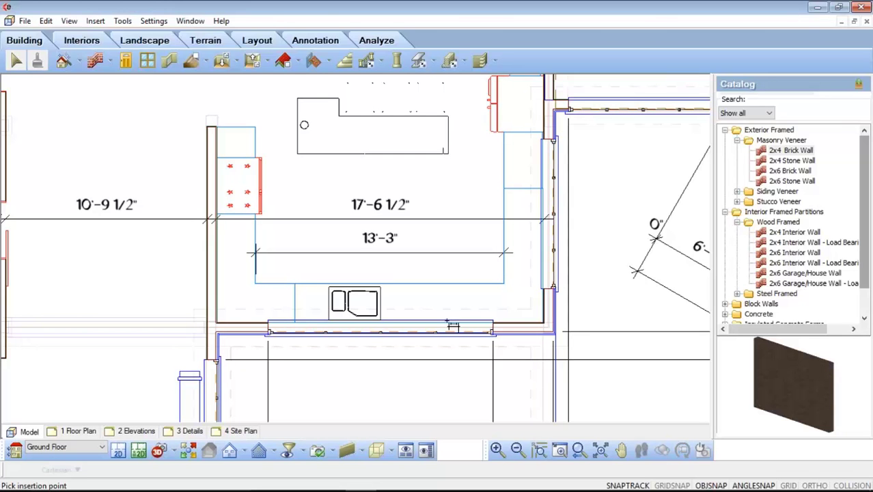
# Place a vertical linear dimension along the inner edge of the stove counter, from the sink-counter corner to its far end, with its line beside the island
pyautogui.click(255, 284)
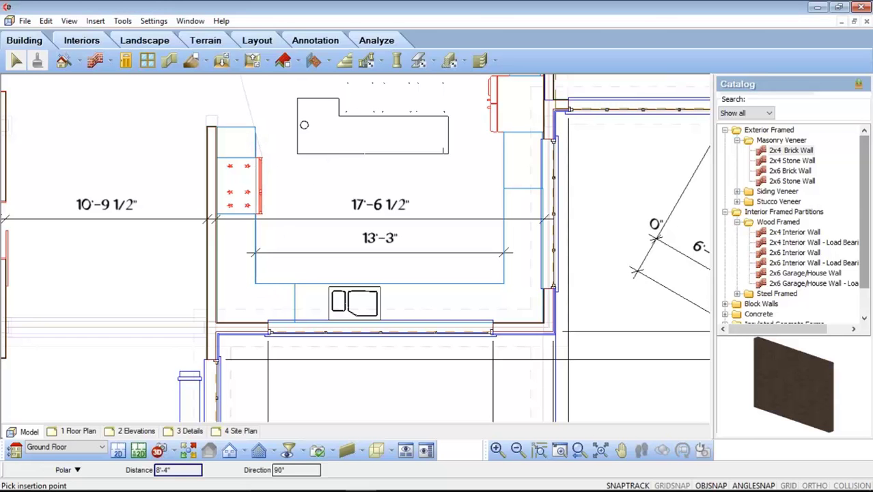
pyautogui.click(255, 128)
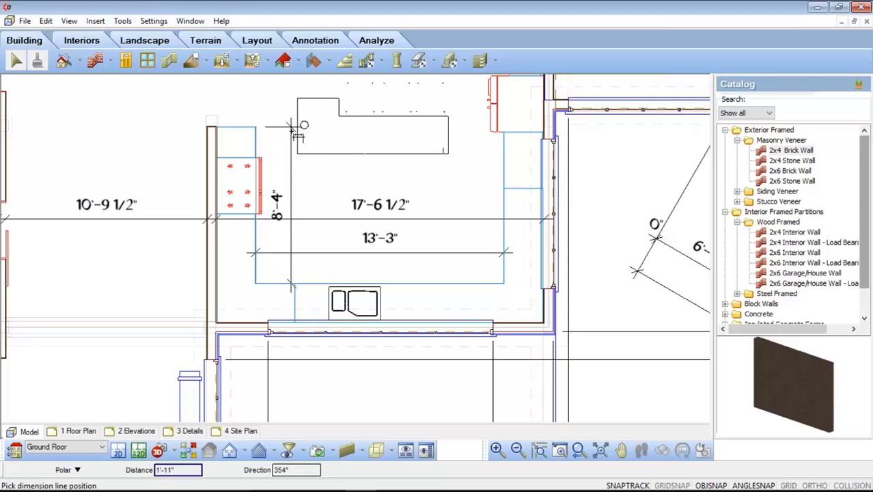
pyautogui.click(291, 130)
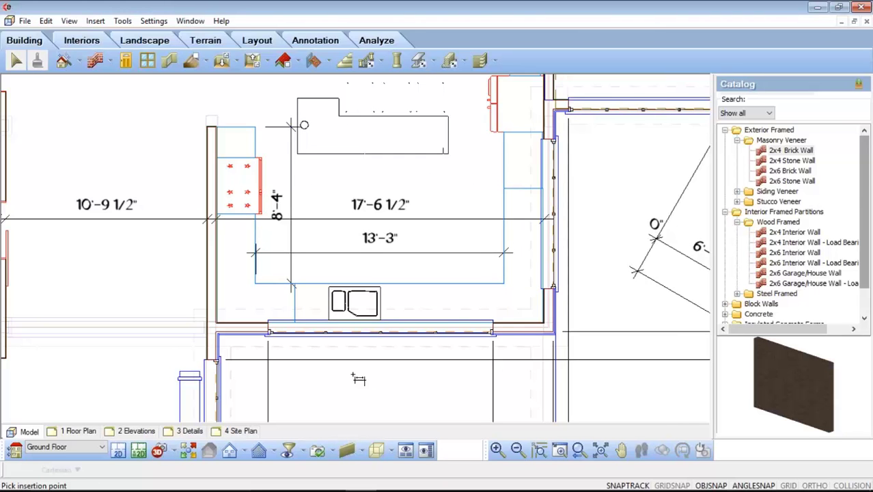
# Try a horizontal linear dimension across the hall from the bedroom wall to the kitchen's stove wall, with its line above the stove counter
pyautogui.scroll(-2, 358, 380)
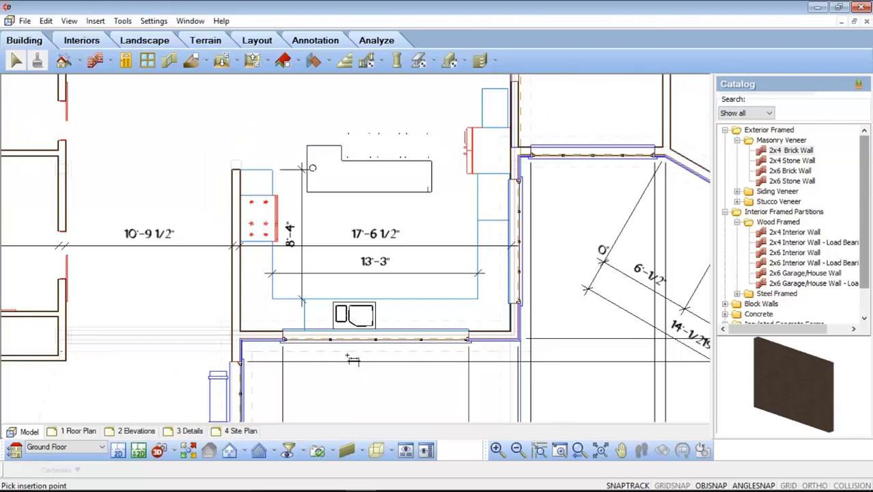
pyautogui.scroll(-2, 276, 254)
pyautogui.scroll(-1, 276, 254)
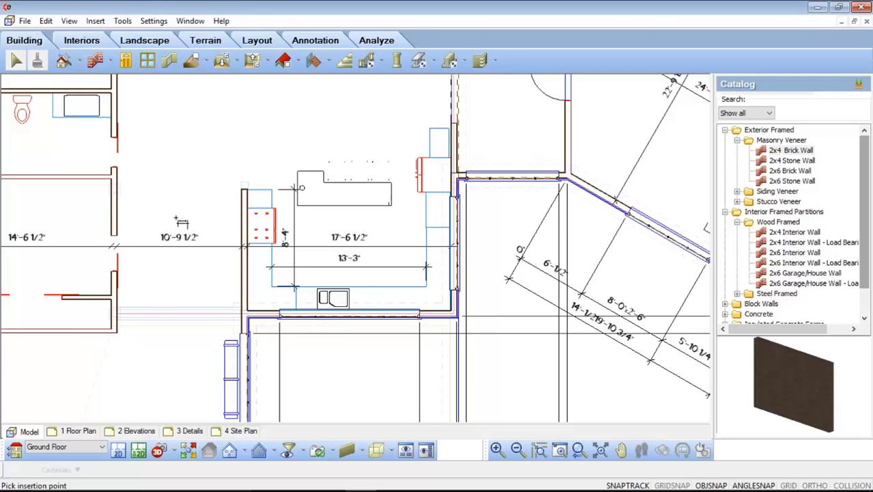
pyautogui.click(116, 214)
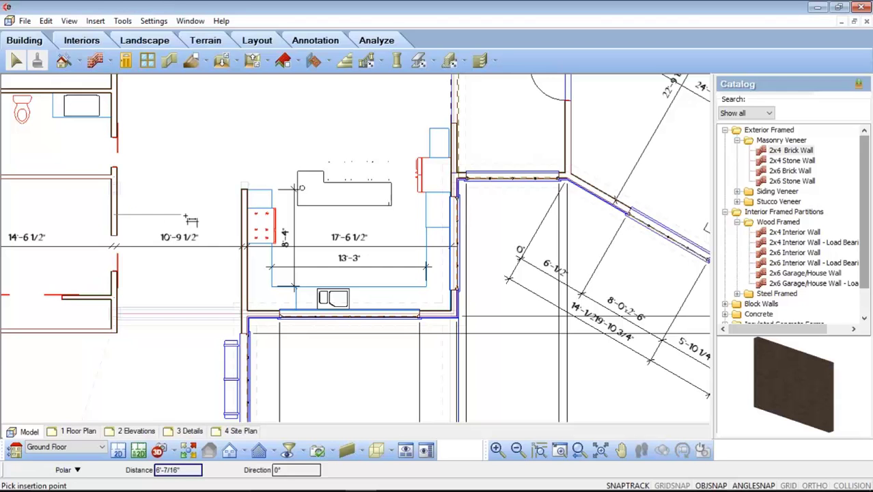
pyautogui.click(243, 215)
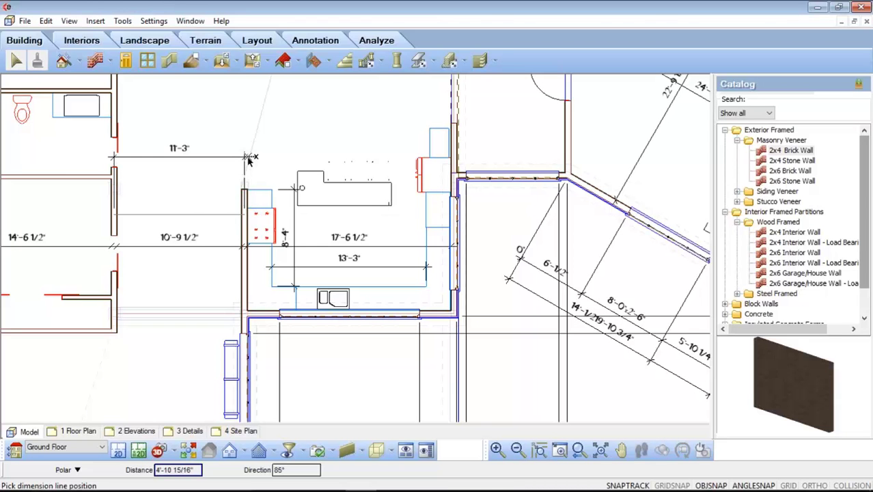
pyautogui.click(249, 159)
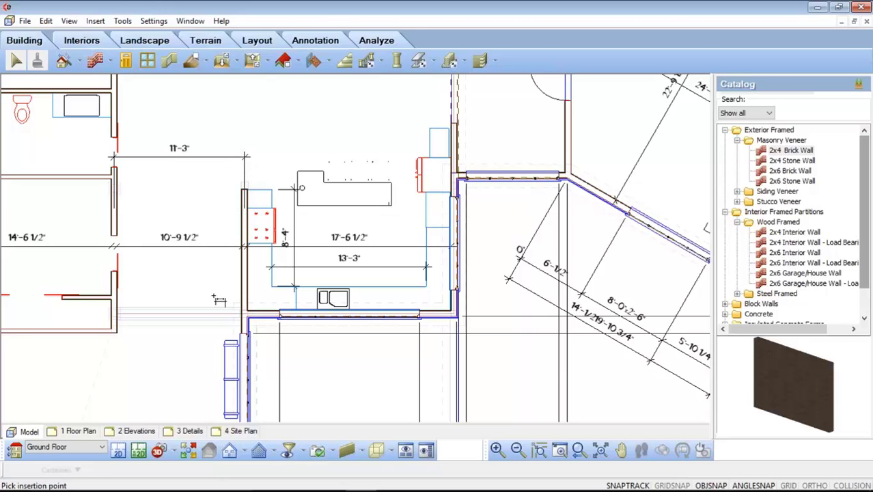
pyautogui.press('Escape')
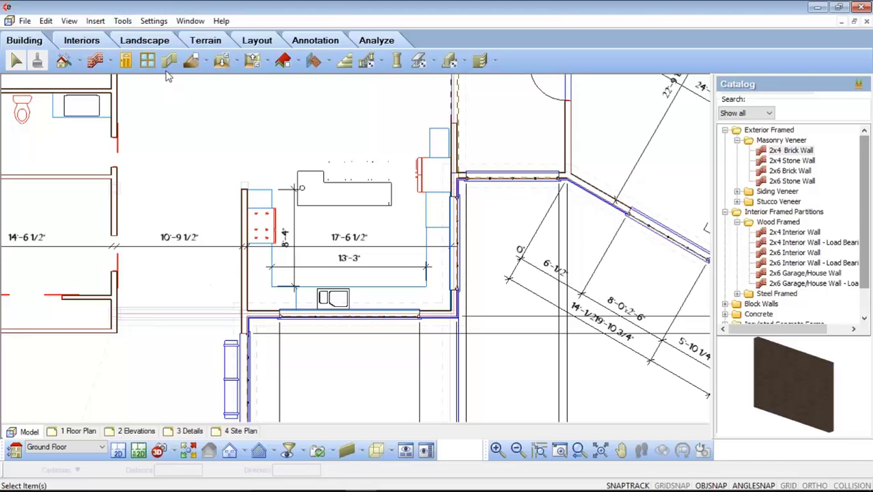
# Add an aligned dimension along the inner face of the angled garage wall, from the passage door corner to the far upper corner, with its line inside the garage
pyautogui.click(124, 21)
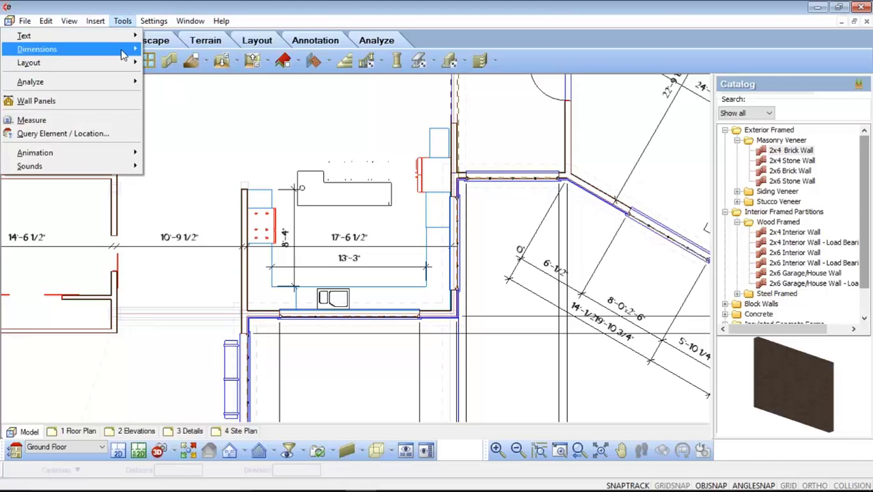
pyautogui.moveTo(126, 54)
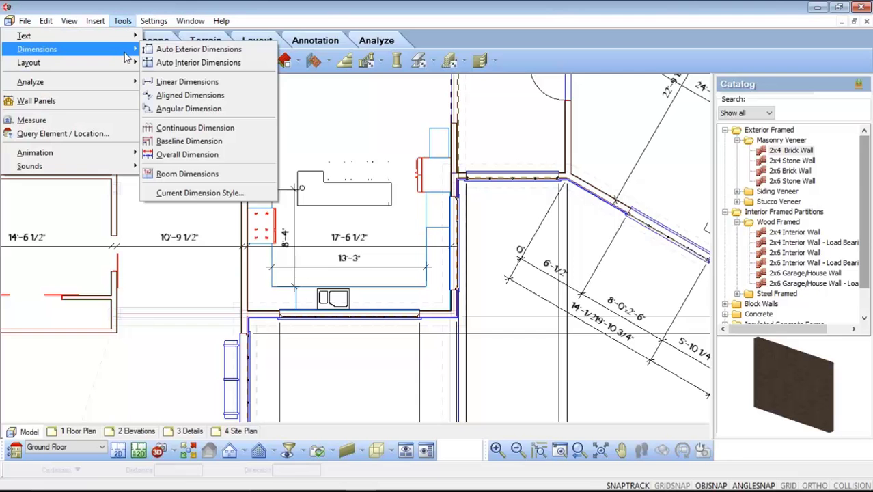
pyautogui.click(202, 96)
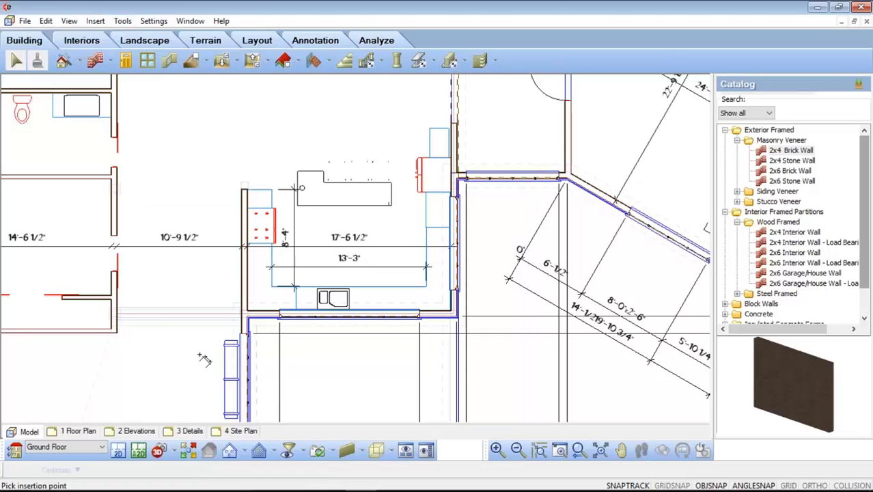
pyautogui.scroll(-1, 204, 357)
pyautogui.scroll(-3, 203, 357)
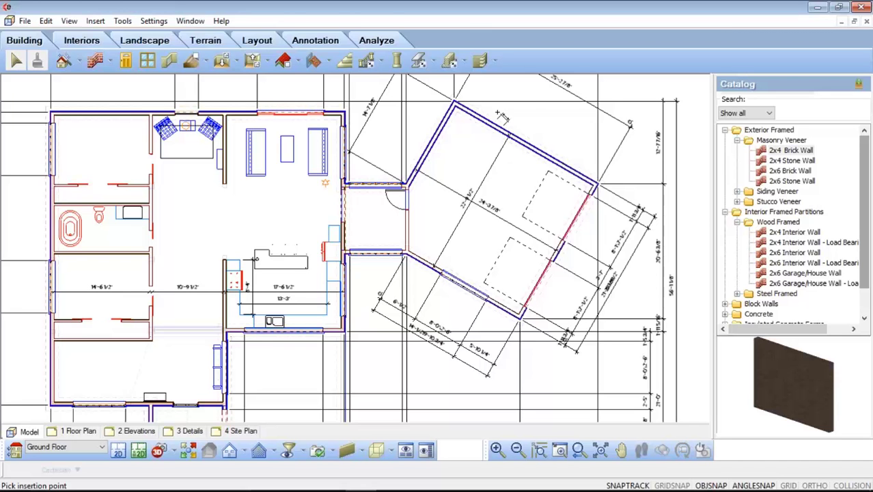
pyautogui.scroll(1, 476, 114)
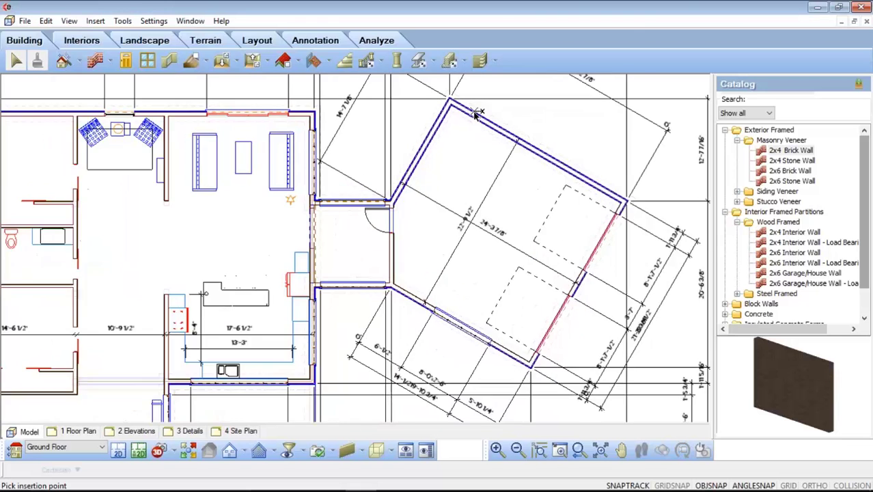
pyautogui.scroll(3, 477, 114)
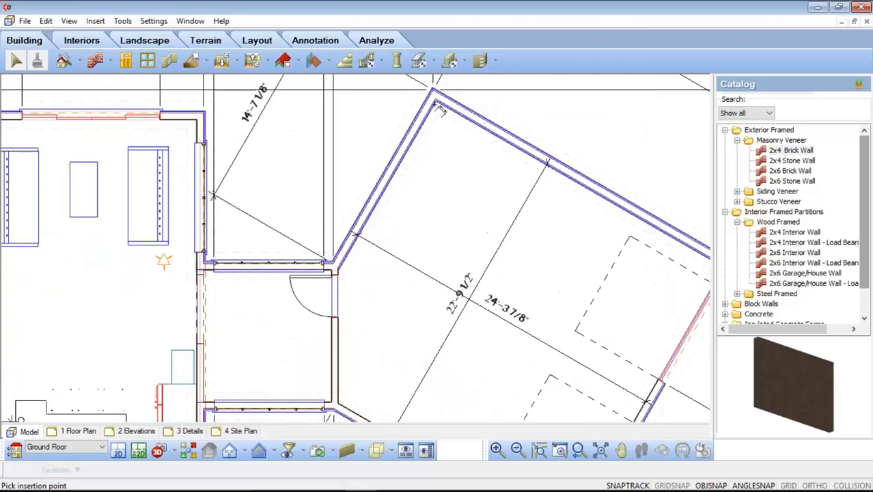
pyautogui.click(340, 271)
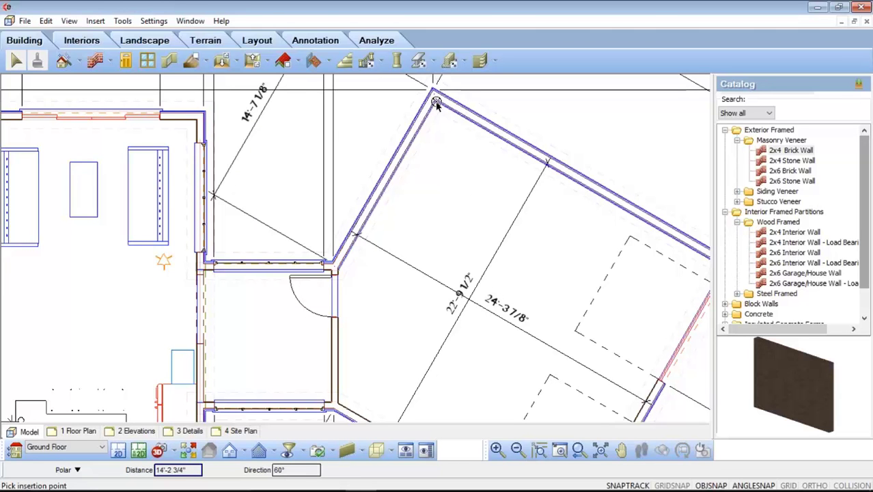
pyautogui.click(436, 102)
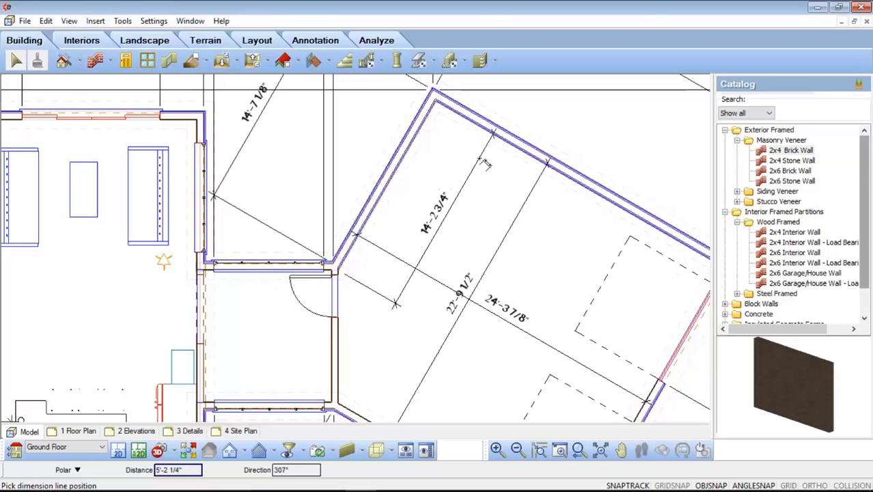
pyautogui.click(485, 162)
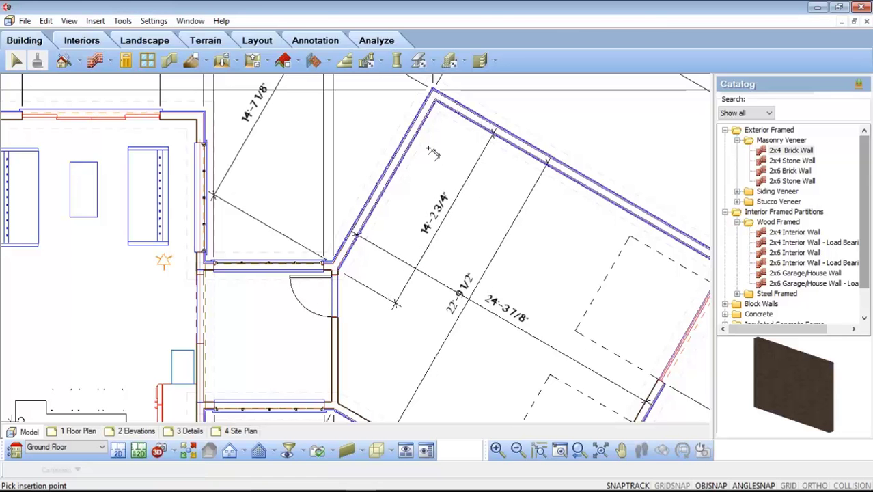
# Add an aligned dimension along the inner face of the garage's window wall, between its two inside corners, with its line inside the garage
pyautogui.scroll(-4, 432, 153)
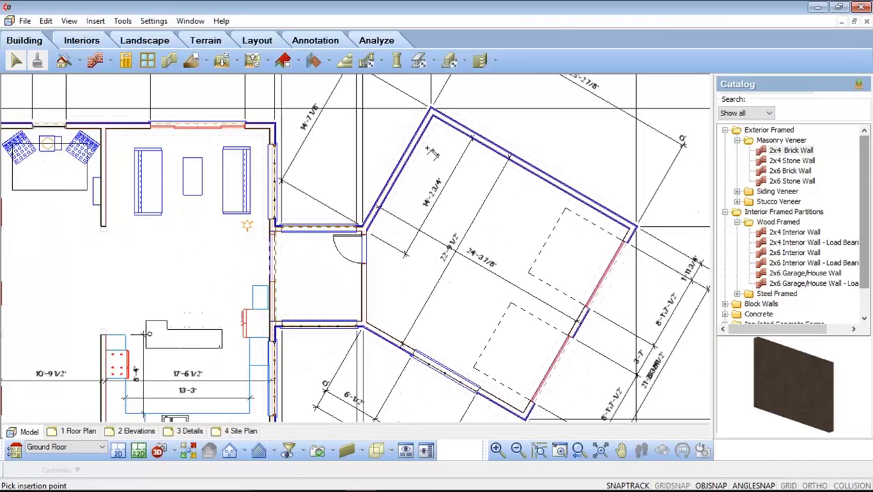
pyautogui.scroll(2, 477, 388)
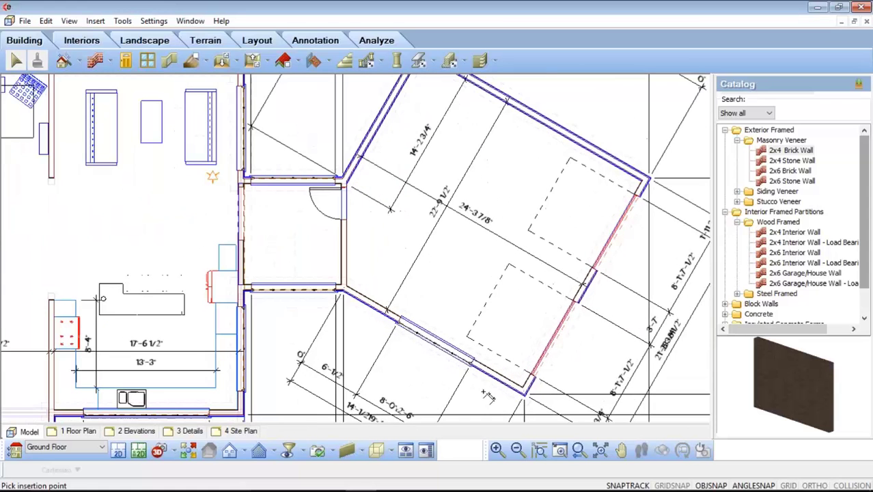
pyautogui.click(524, 389)
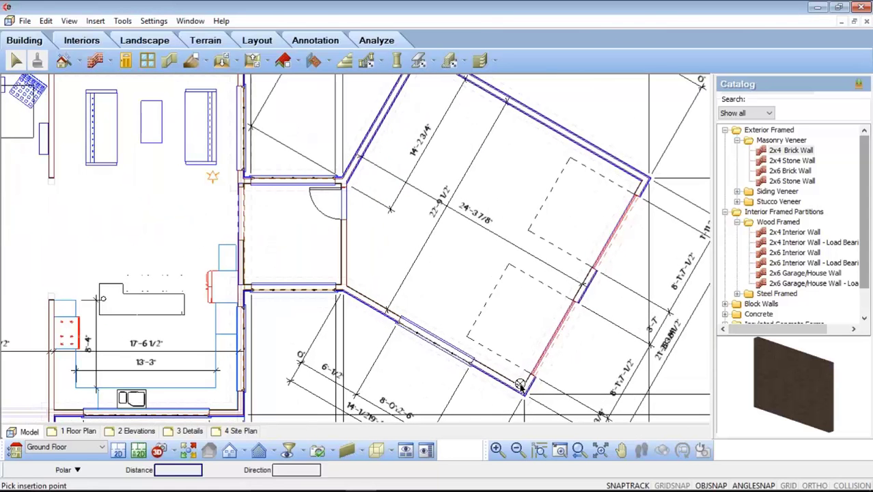
pyautogui.click(346, 289)
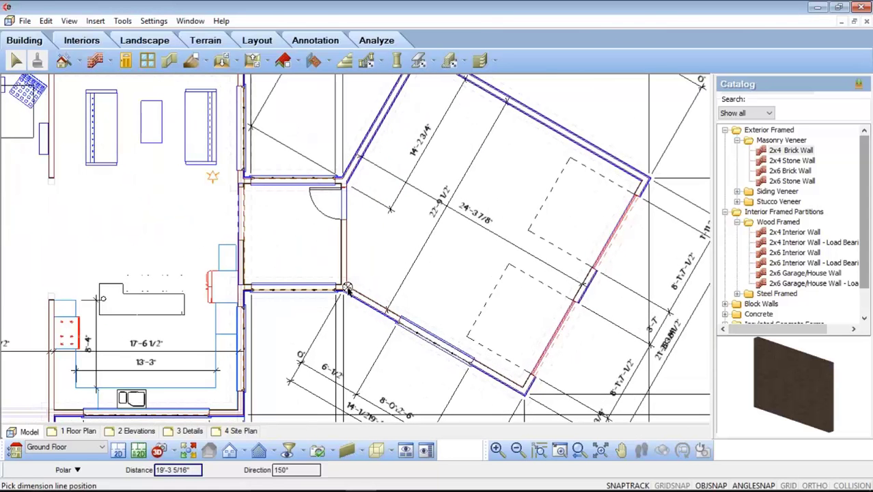
pyautogui.click(373, 257)
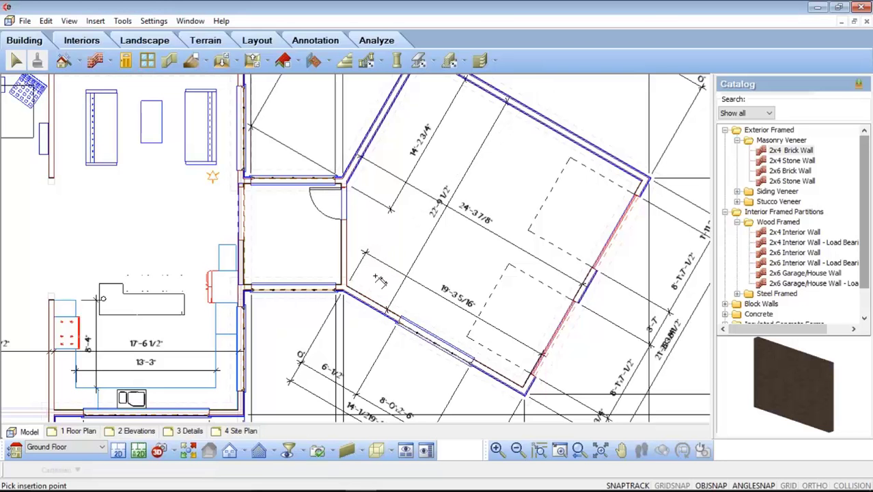
pyautogui.press('Escape')
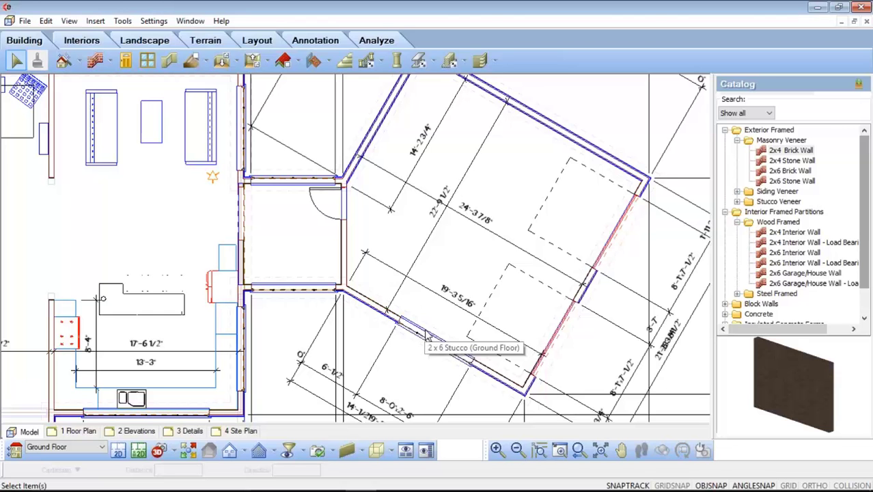
pyautogui.click(123, 22)
pyautogui.moveTo(120, 49)
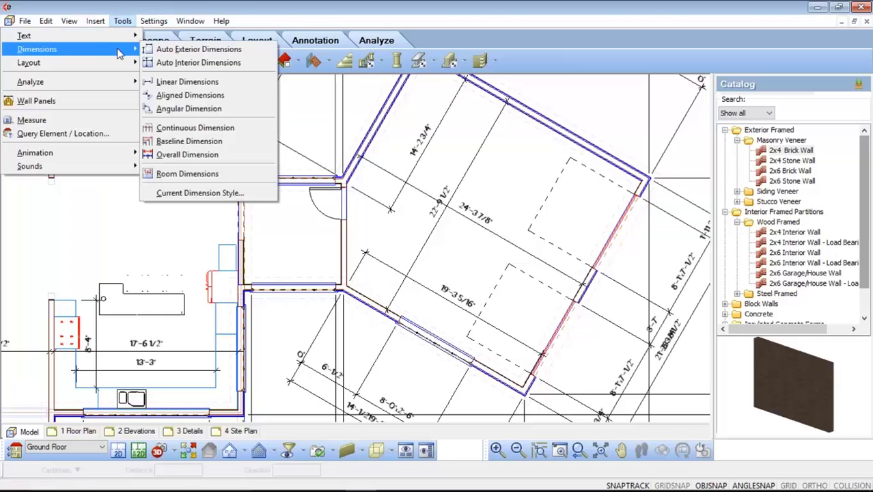
pyautogui.click(210, 113)
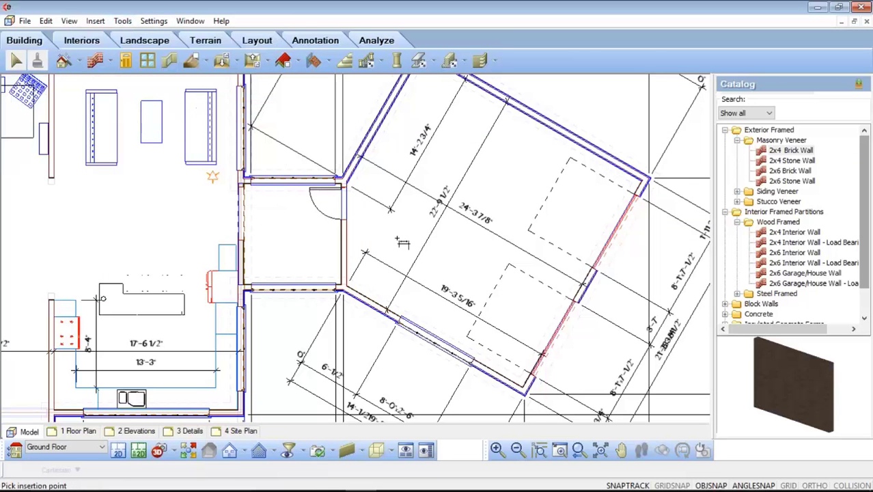
pyautogui.scroll(1, 368, 294)
pyautogui.scroll(5, 368, 294)
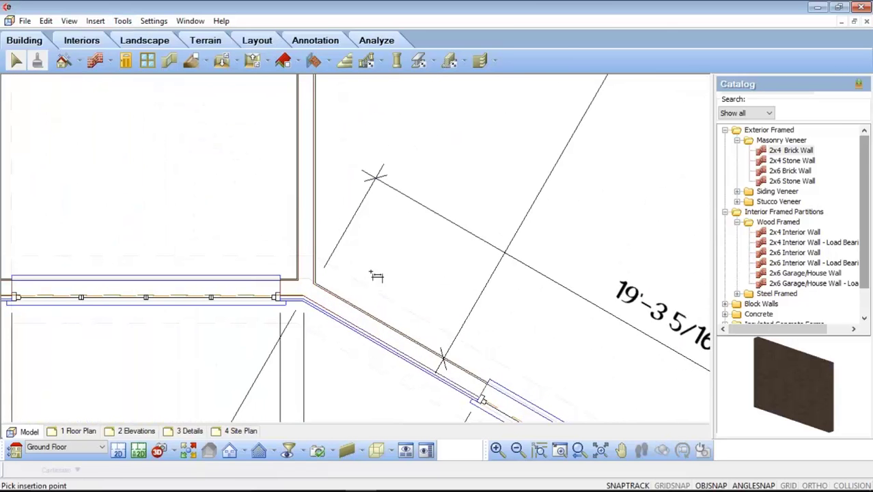
pyautogui.click(870, 175)
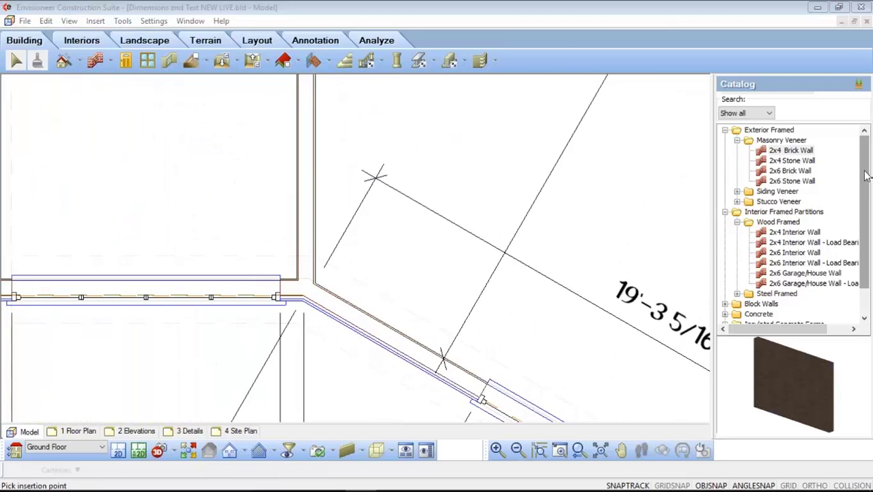
pyautogui.click(809, 203)
pyautogui.click(772, 202)
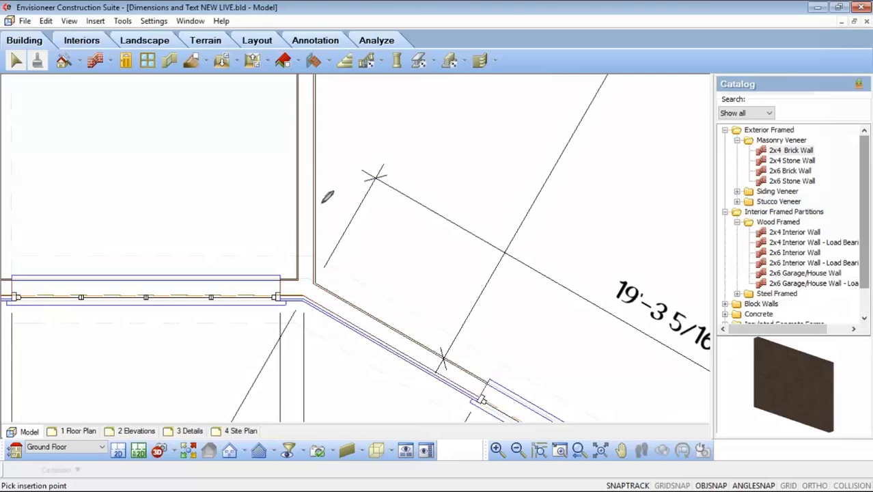
pyautogui.moveTo(314, 176)
pyautogui.mouseDown()
pyautogui.moveTo(367, 221)
pyautogui.moveTo(380, 306)
pyautogui.moveTo(399, 303)
pyautogui.mouseUp()
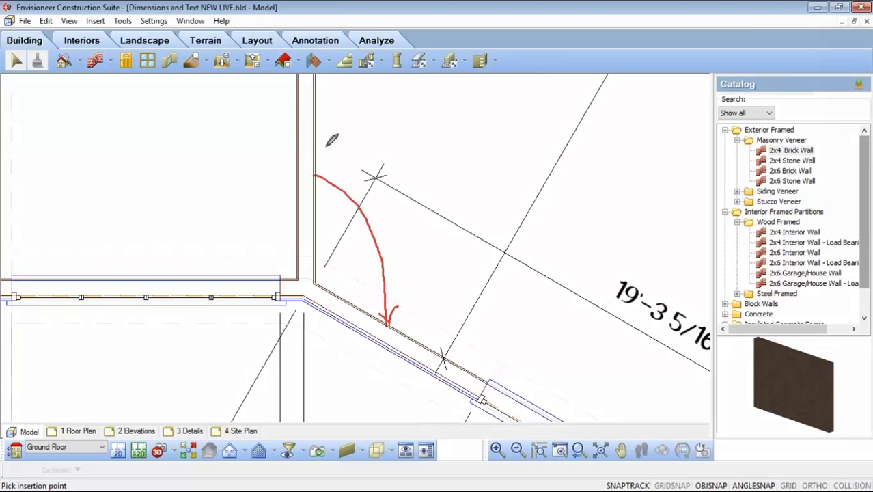
pyautogui.moveTo(332, 171)
pyautogui.mouseDown()
pyautogui.moveTo(317, 177)
pyautogui.moveTo(325, 181)
pyautogui.mouseUp()
pyautogui.click(839, 251)
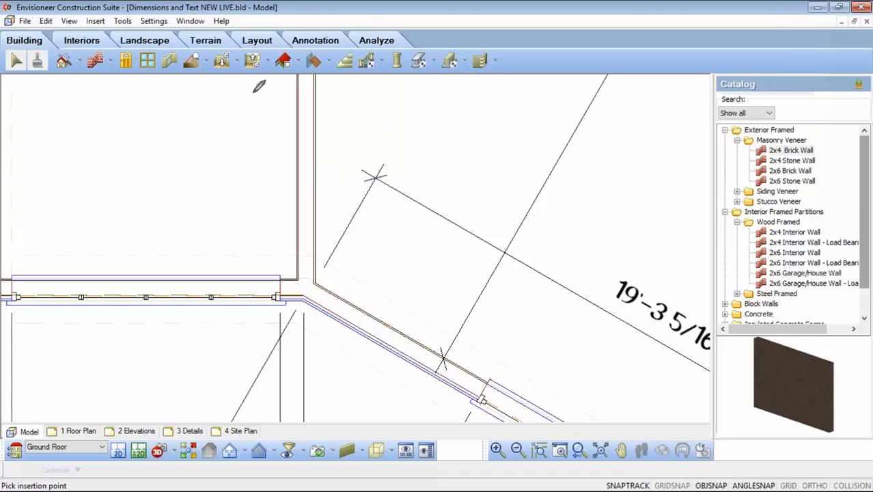
# Add an angular dimension at the garage's inside corner between the passage wall and the angled window wall, with its arc inside the garage
pyautogui.click(123, 21)
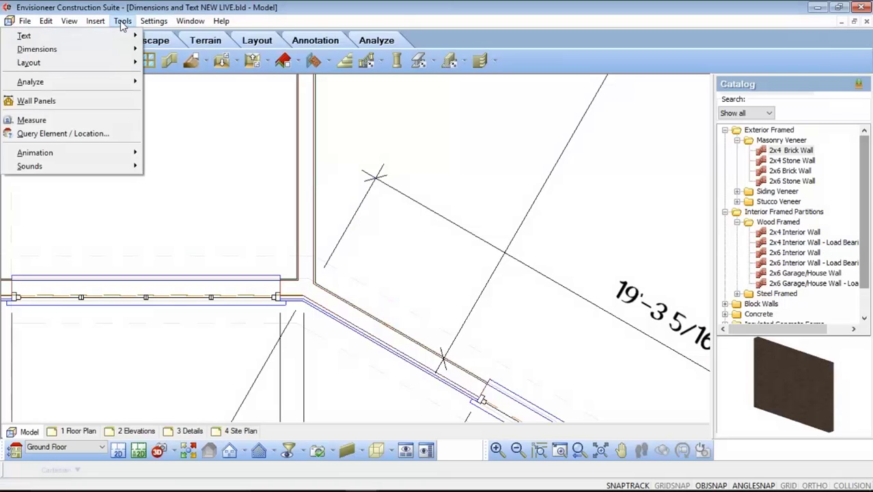
pyautogui.moveTo(116, 49)
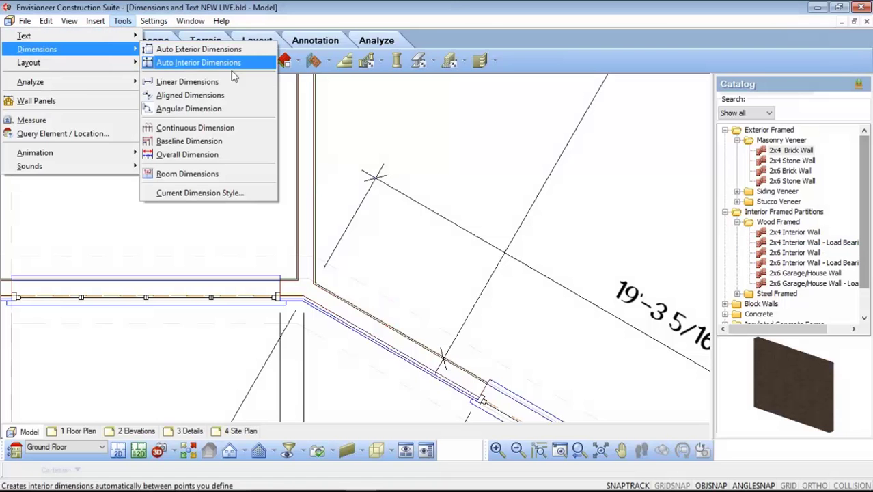
pyautogui.click(230, 109)
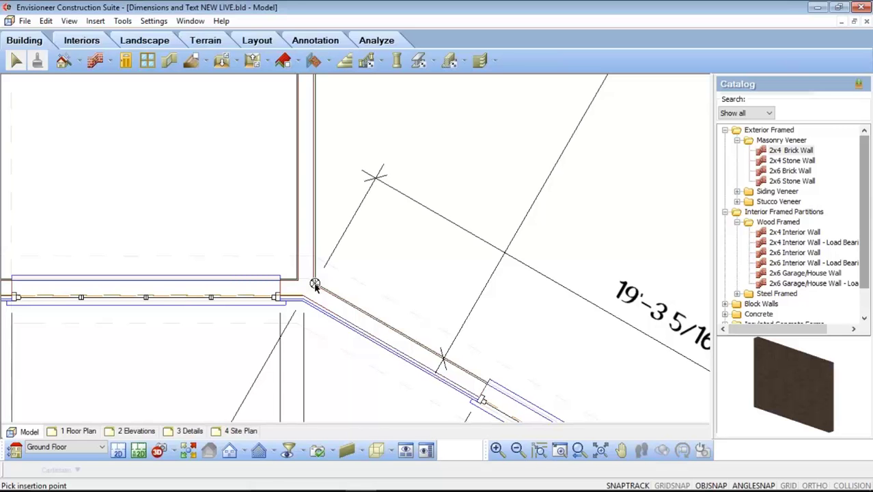
pyautogui.click(314, 284)
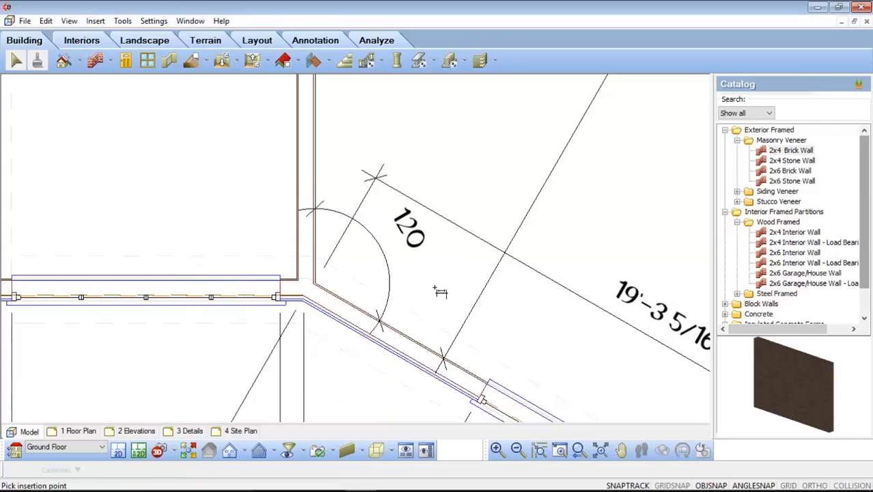
# End the angular dimensioning and start inserting new text in the ground floor plan
pyautogui.press('Escape')
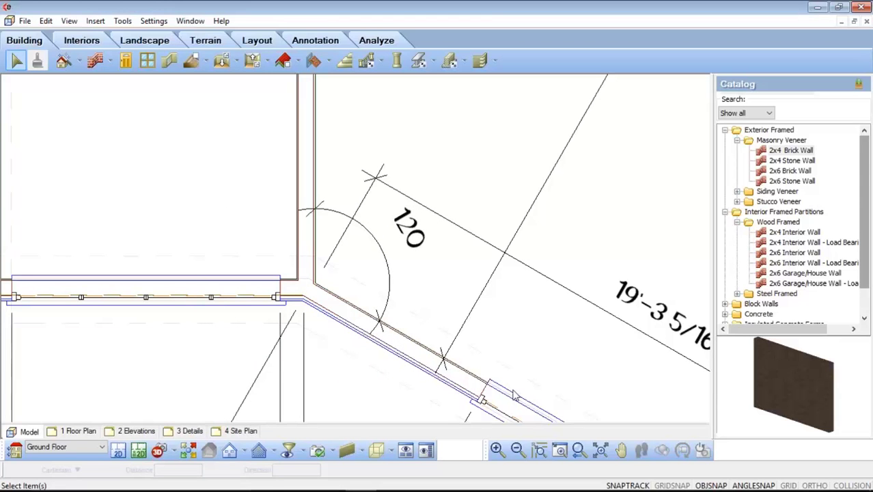
pyautogui.click(600, 449)
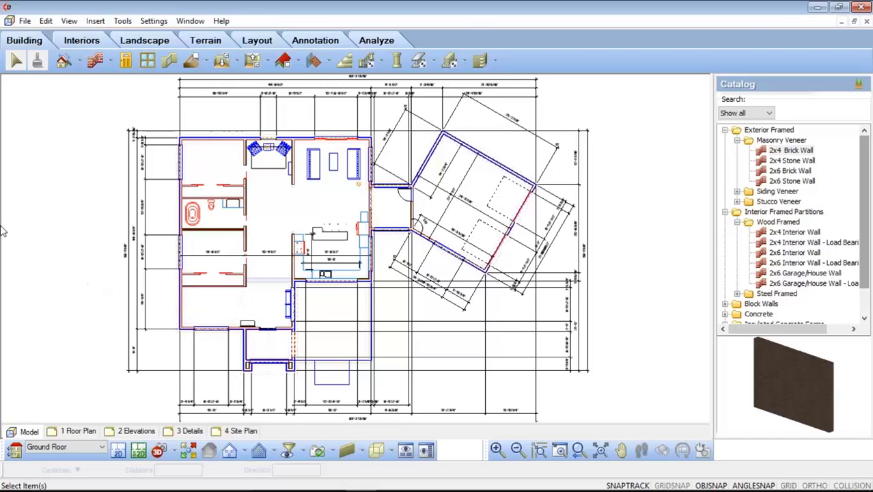
pyautogui.click(123, 21)
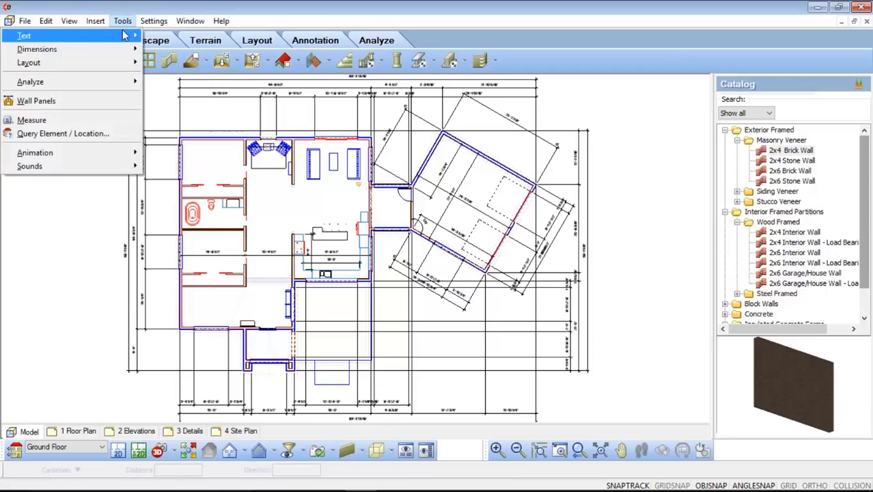
pyautogui.moveTo(124, 38)
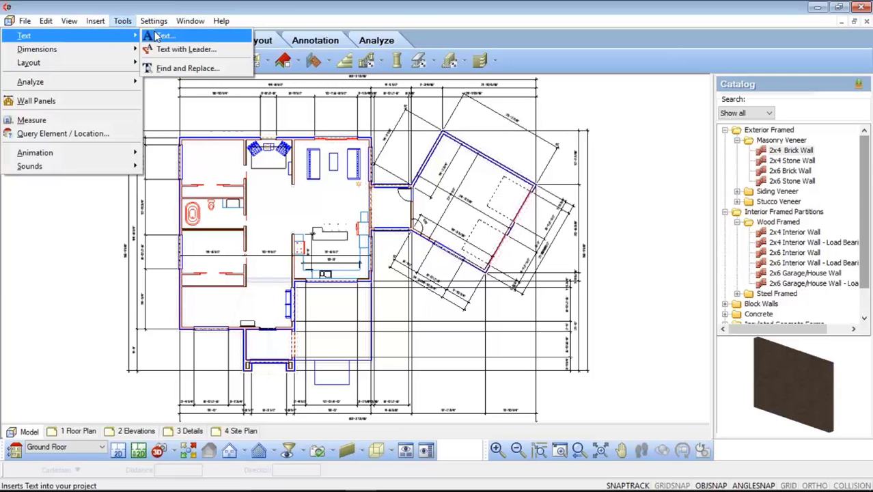
pyautogui.click(156, 35)
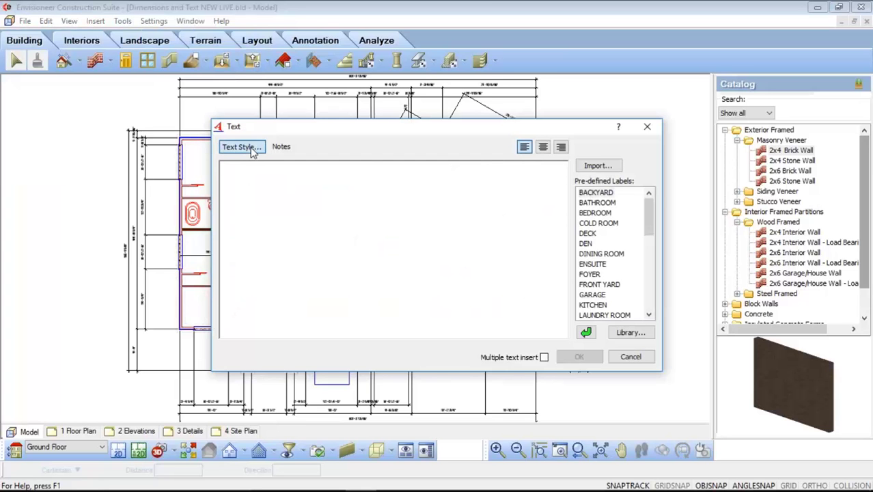
# Look through the available text styles for the new text, from Marks through Default
pyautogui.click(250, 147)
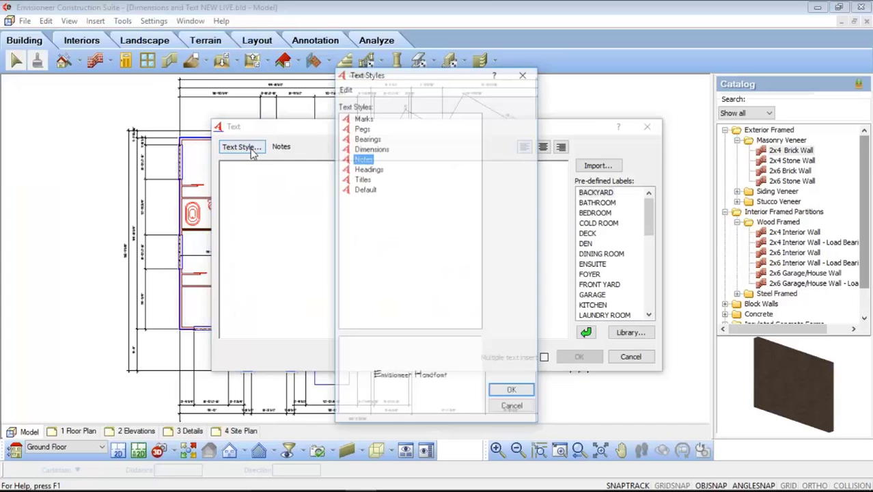
pyautogui.click(366, 119)
pyautogui.click(362, 128)
pyautogui.click(368, 139)
pyautogui.click(372, 149)
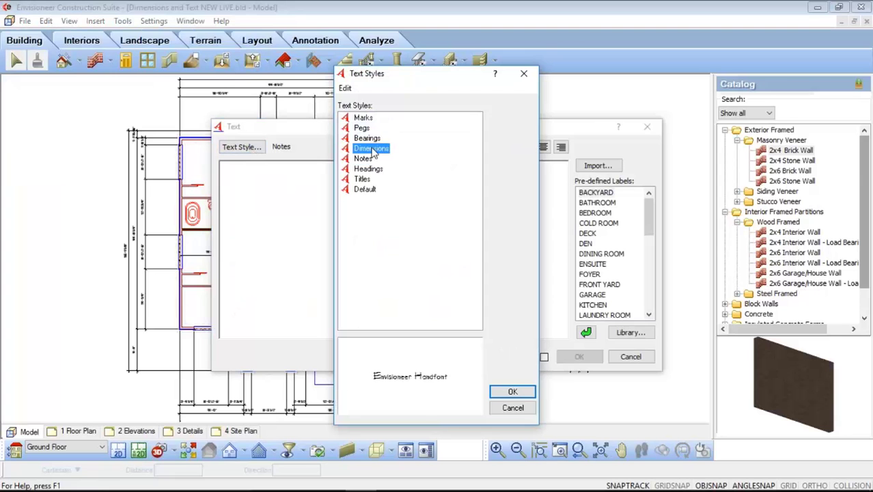
pyautogui.click(372, 158)
pyautogui.click(374, 169)
pyautogui.click(373, 179)
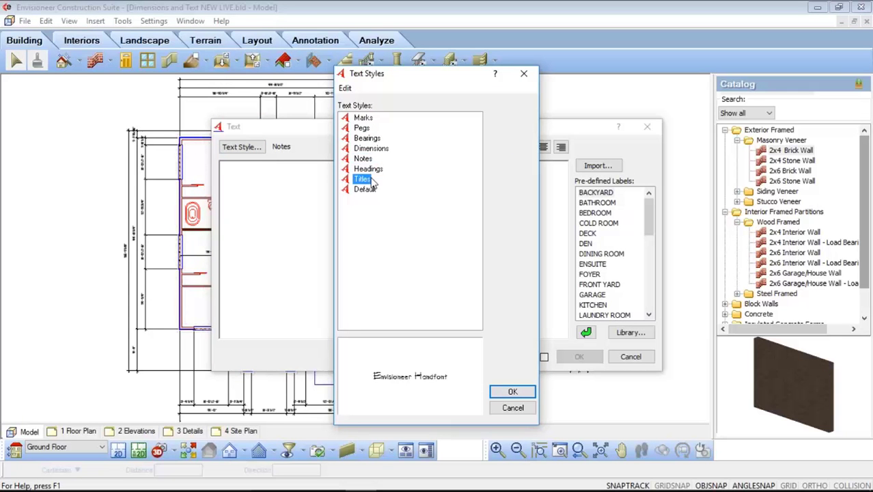
pyautogui.click(373, 189)
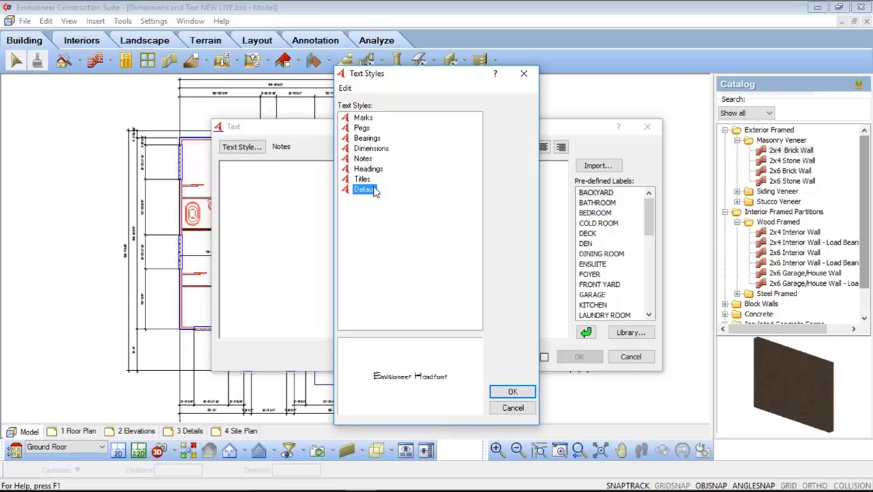
# Choose the Notes text style for the new text
pyautogui.click(371, 159)
pyautogui.rightClick(370, 158)
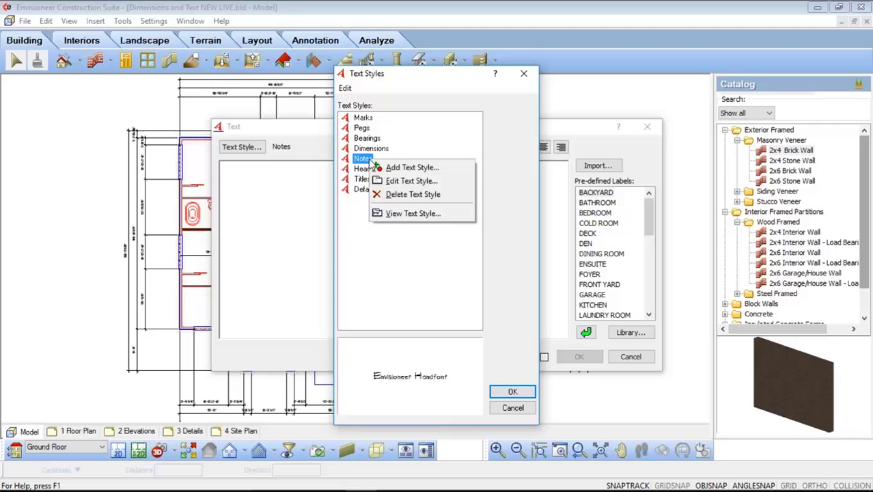
pyautogui.click(388, 157)
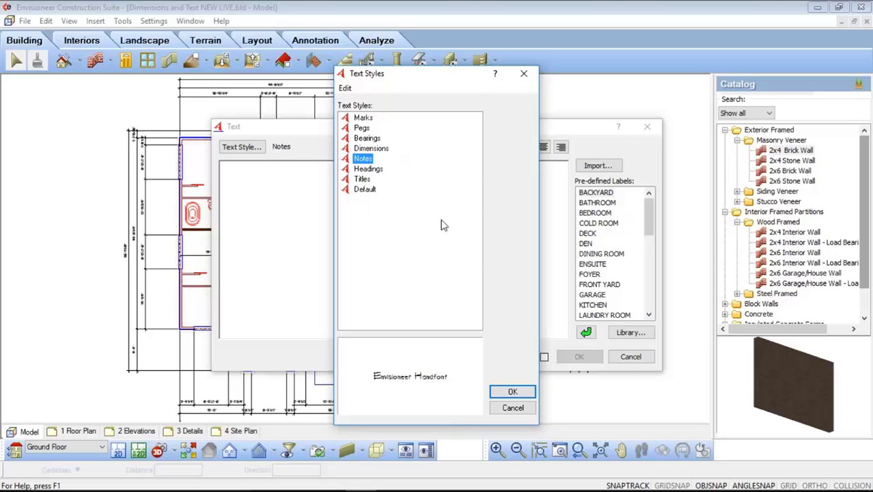
pyautogui.click(514, 393)
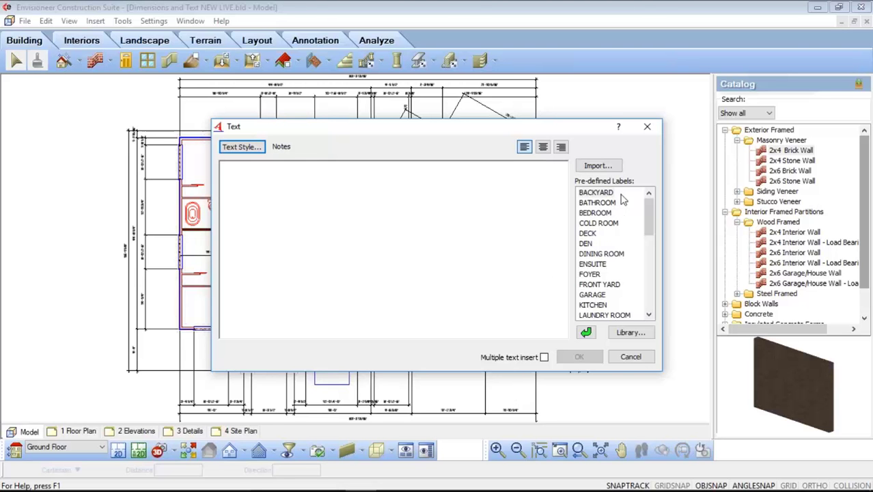
# Try adding the predefined BEDROOM label to the empty text, and clear the text again
pyautogui.moveTo(650, 219)
pyautogui.mouseDown()
pyautogui.moveTo(650, 291)
pyautogui.moveTo(650, 207)
pyautogui.mouseUp()
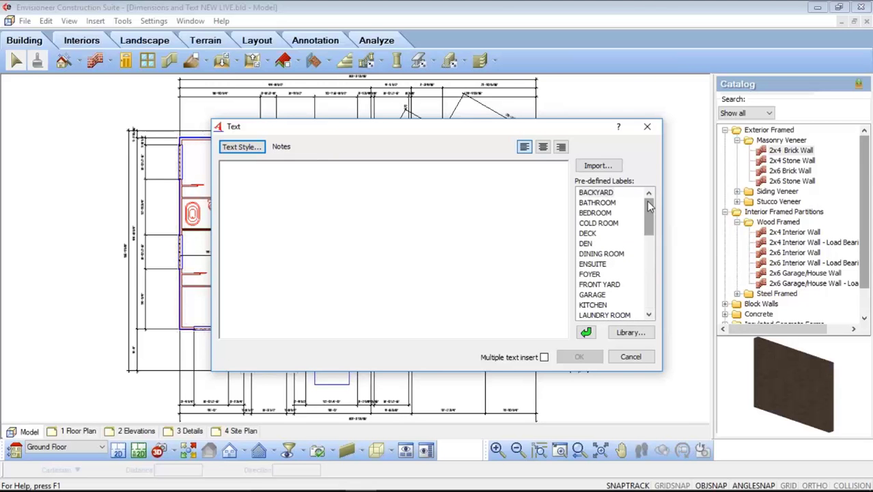
pyautogui.click(590, 214)
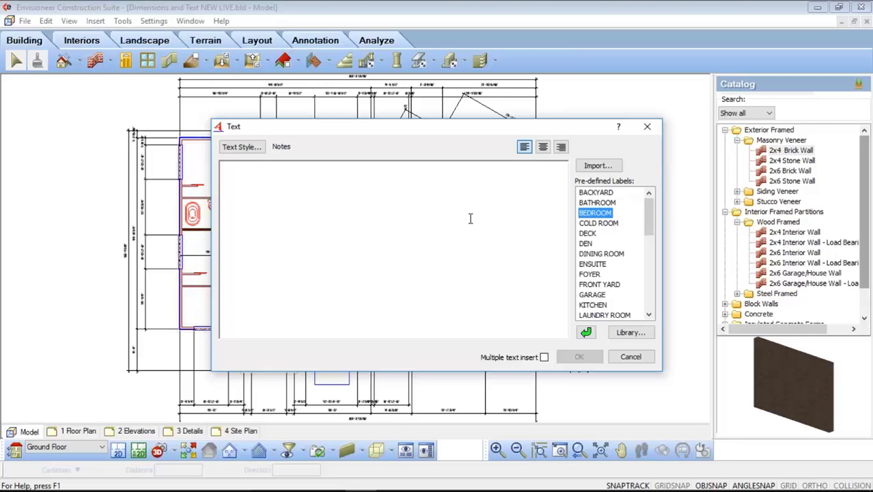
pyautogui.click(591, 336)
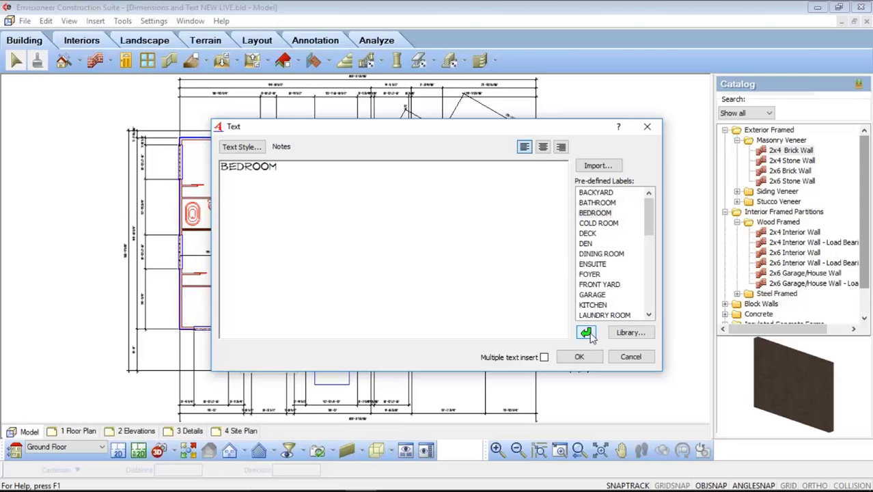
pyautogui.click(311, 169)
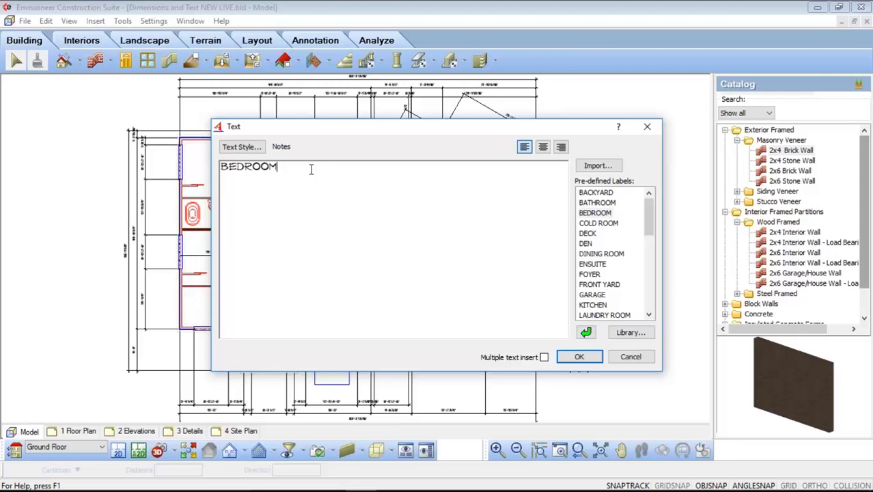
pyautogui.hotkey('ctrl', 'a')
pyautogui.press('Delete')
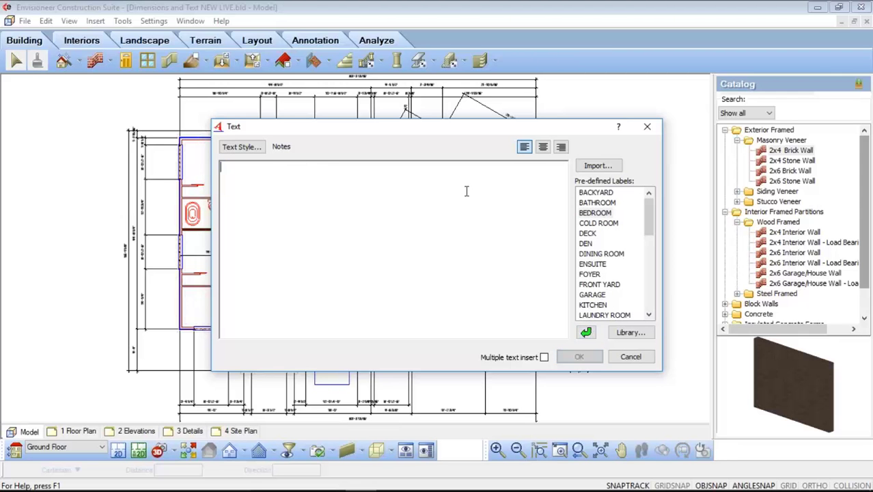
# Compose the text BEDROOM #1 from the predefined BEDROOM label and enable multiple text insert
pyautogui.doubleClick(595, 213)
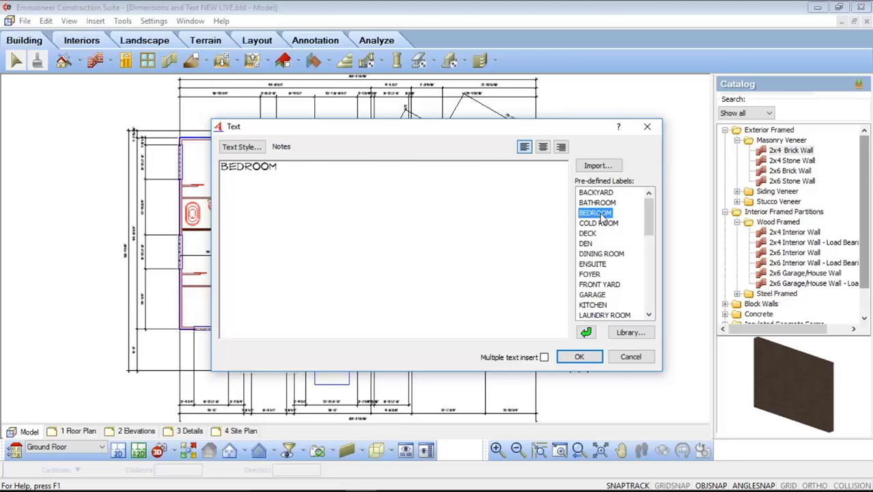
pyautogui.click(297, 168)
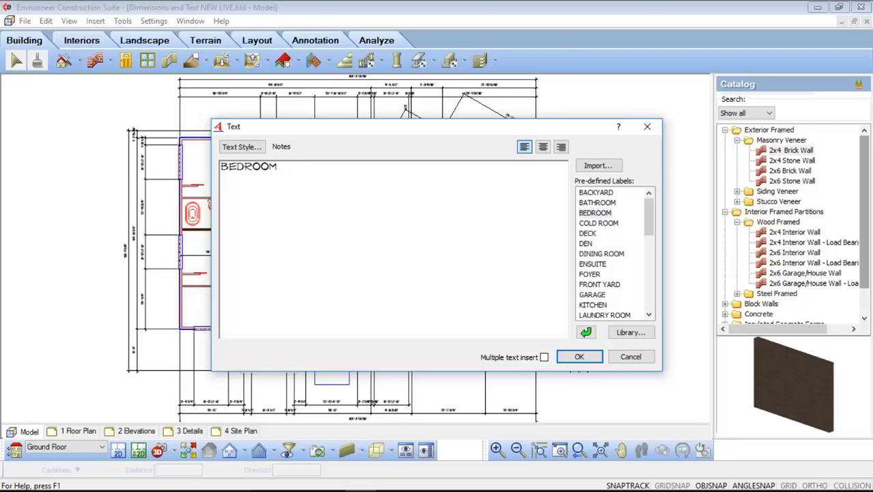
pyautogui.write('#1')
pyautogui.click(867, 178)
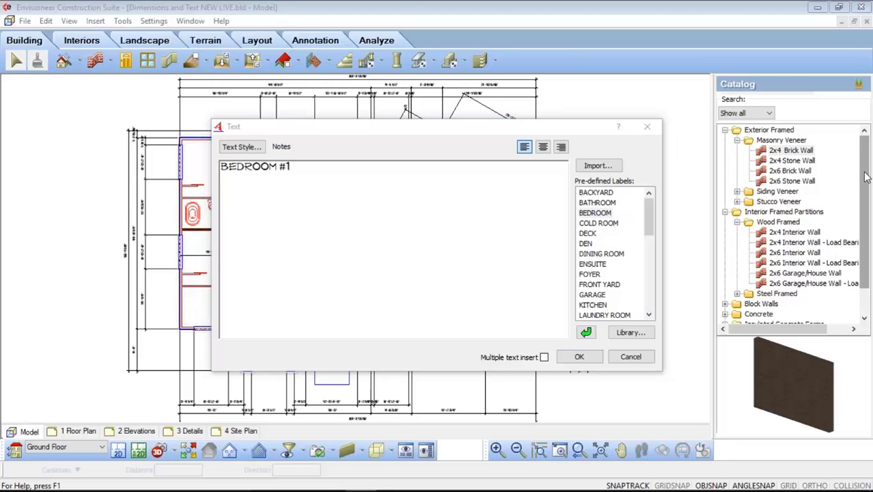
pyautogui.click(832, 200)
pyautogui.moveTo(624, 147)
pyautogui.mouseDown()
pyautogui.moveTo(592, 141)
pyautogui.moveTo(579, 164)
pyautogui.moveTo(619, 167)
pyautogui.moveTo(632, 154)
pyautogui.mouseUp()
pyautogui.click(544, 358)
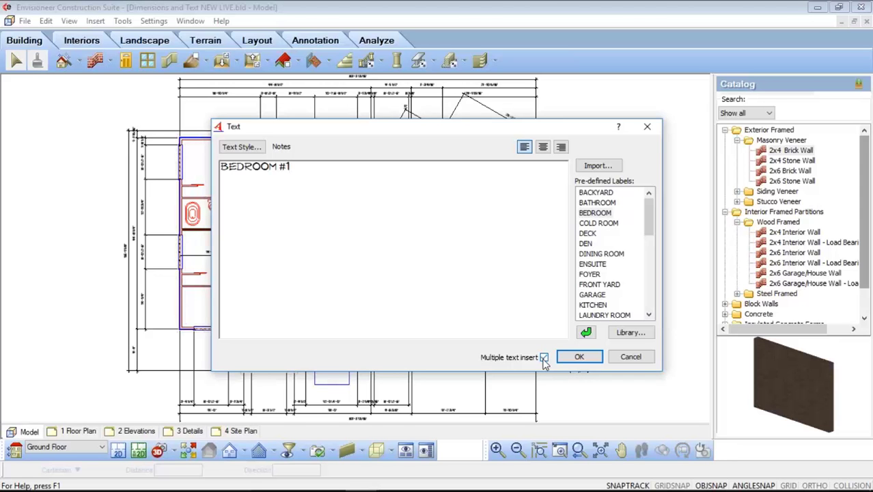
# Place the text "BEDROOM #1" inside the upper-left bedroom of the floor plan and end the text insertion
pyautogui.click(579, 357)
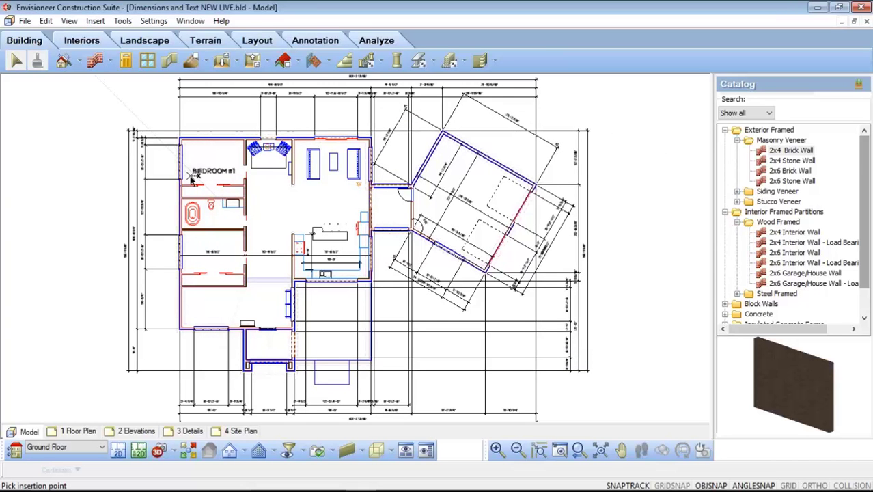
pyautogui.click(194, 177)
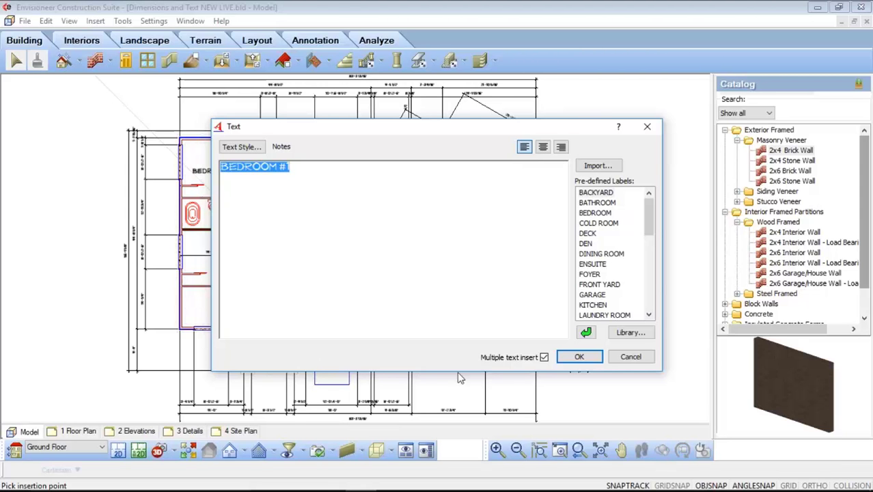
pyautogui.click(630, 357)
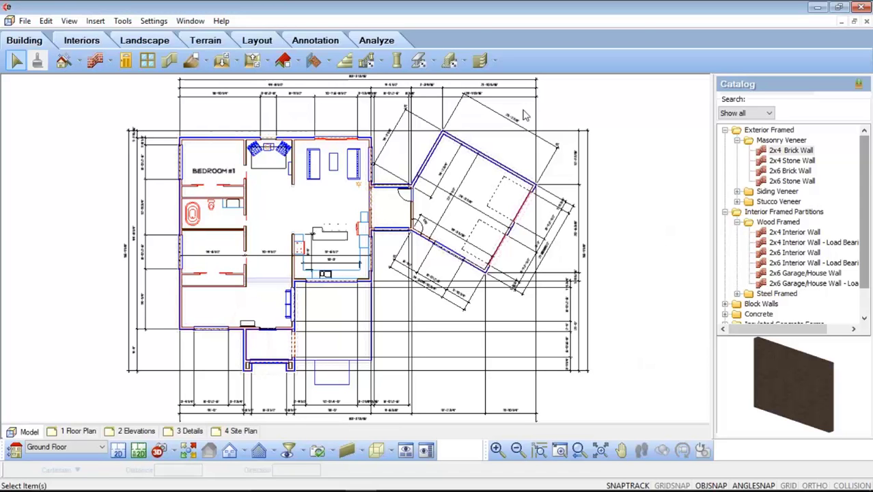
# Create a room region named "MUD ROOM" in the room linking house and garage, displaying its area and perimeter
pyautogui.click(124, 22)
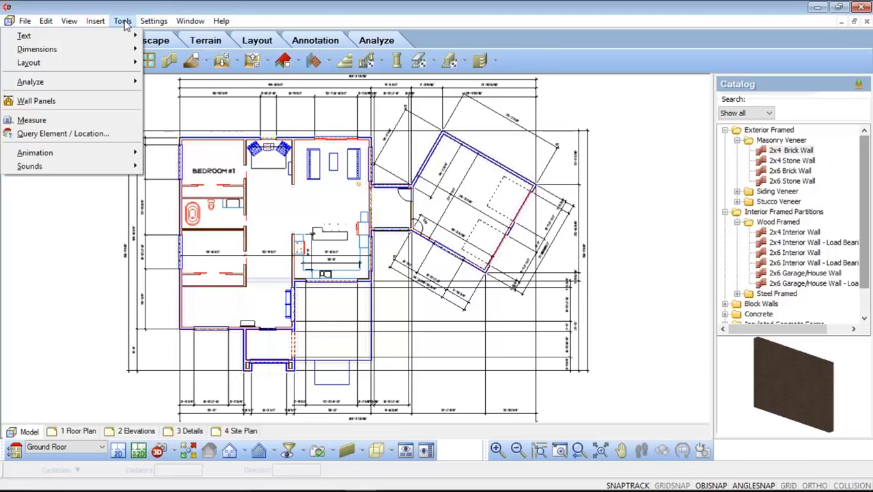
pyautogui.moveTo(112, 83)
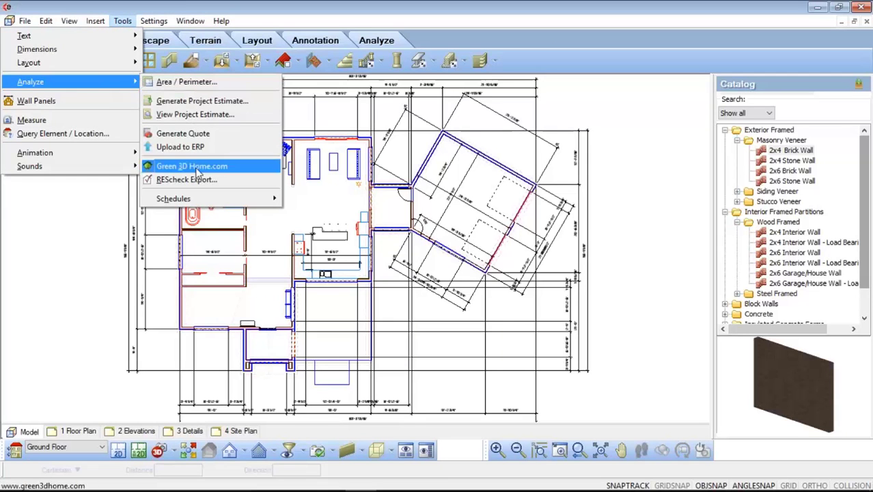
pyautogui.moveTo(210, 203)
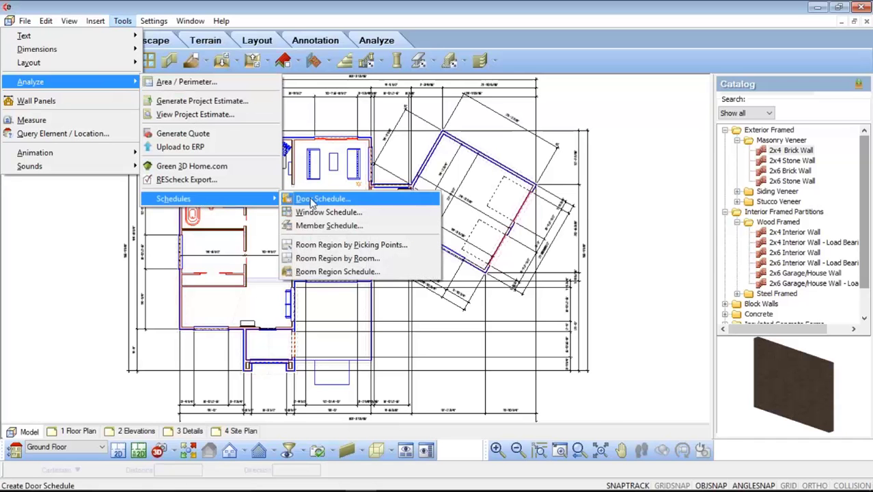
pyautogui.click(335, 258)
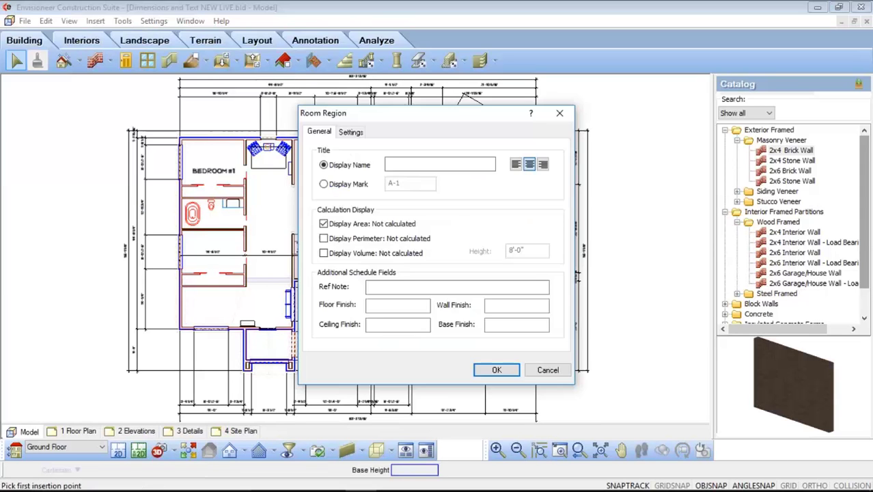
pyautogui.click(403, 165)
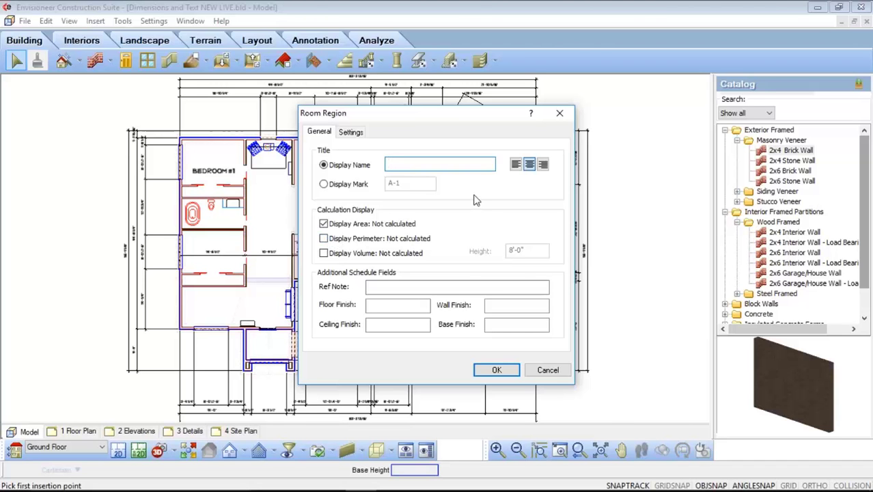
pyautogui.write('MUD ROOM')
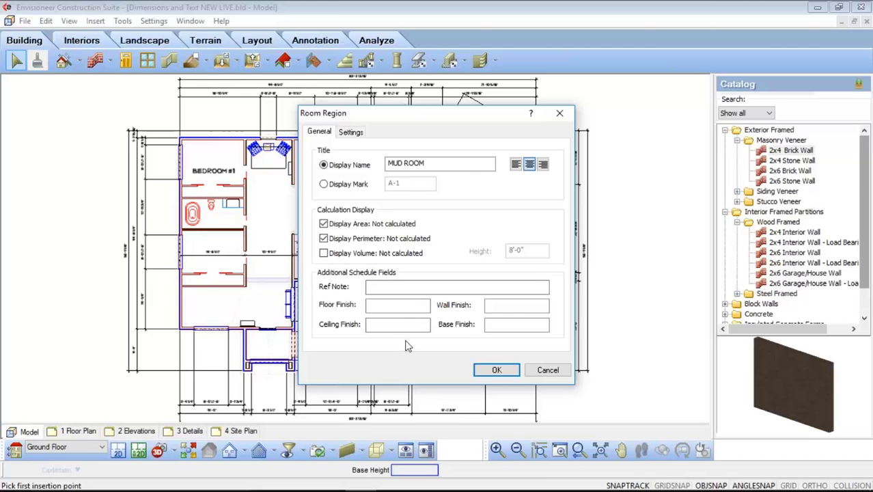
pyautogui.click(496, 370)
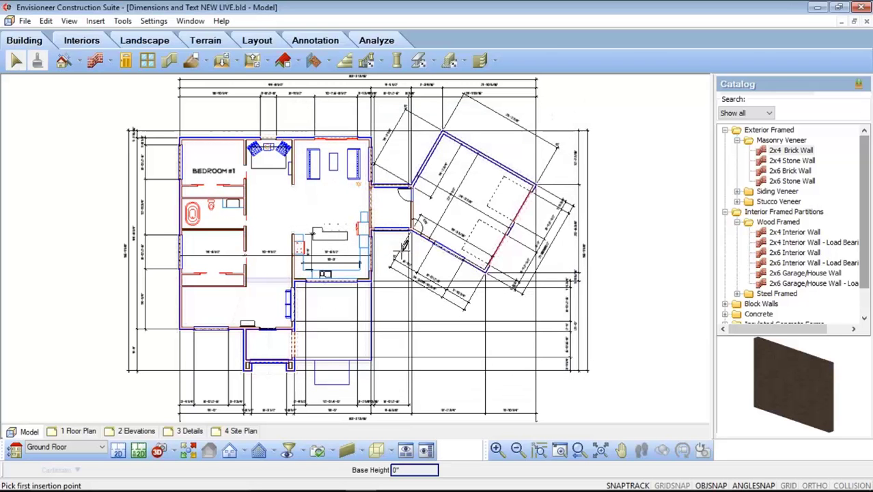
pyautogui.click(391, 205)
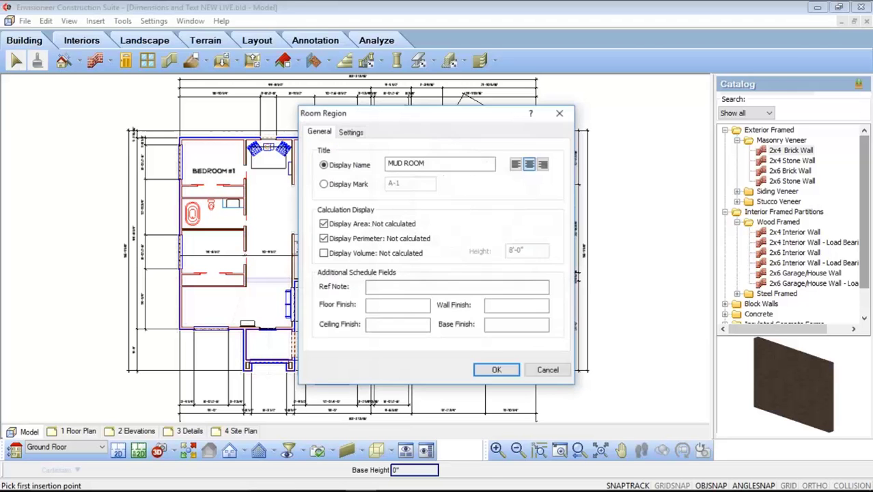
pyautogui.click(497, 371)
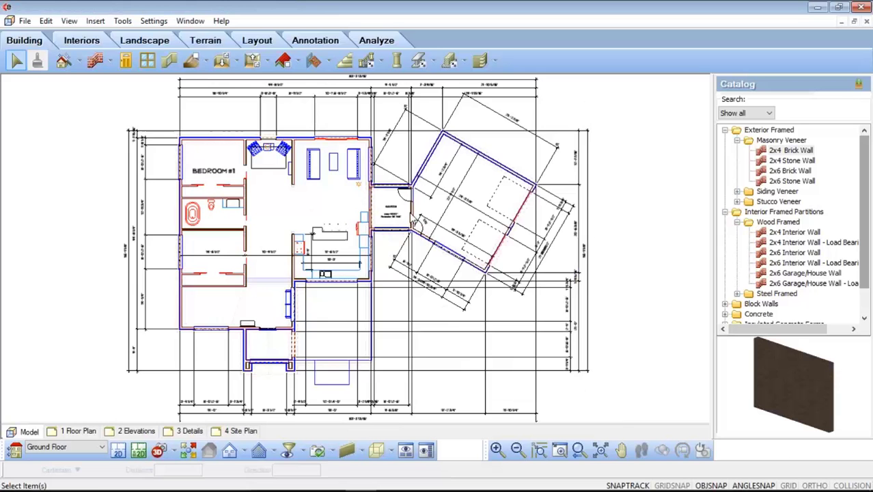
# Examine the room region label placed in the mud room
pyautogui.scroll(5, 409, 216)
pyautogui.scroll(4, 404, 215)
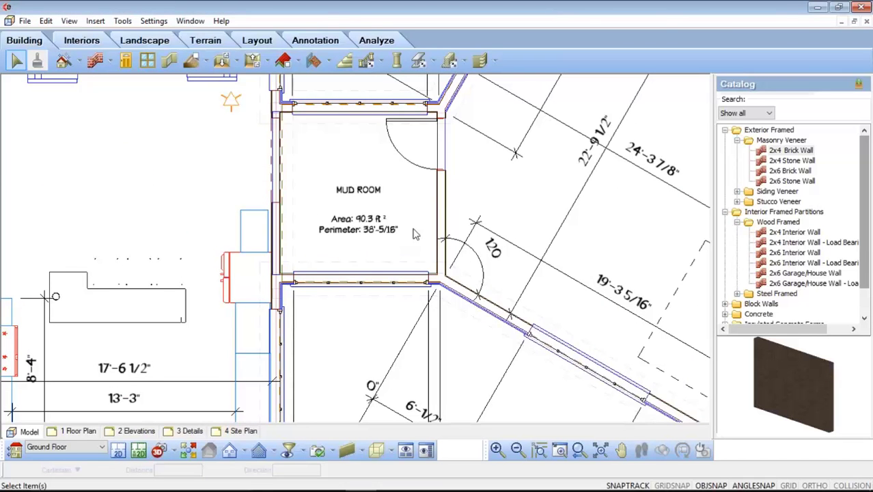
pyautogui.scroll(-2, 417, 249)
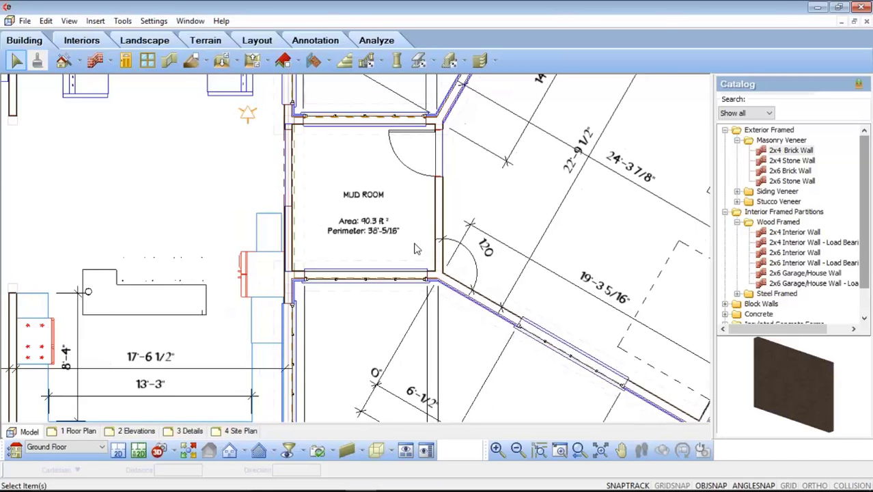
pyautogui.scroll(-2, 417, 249)
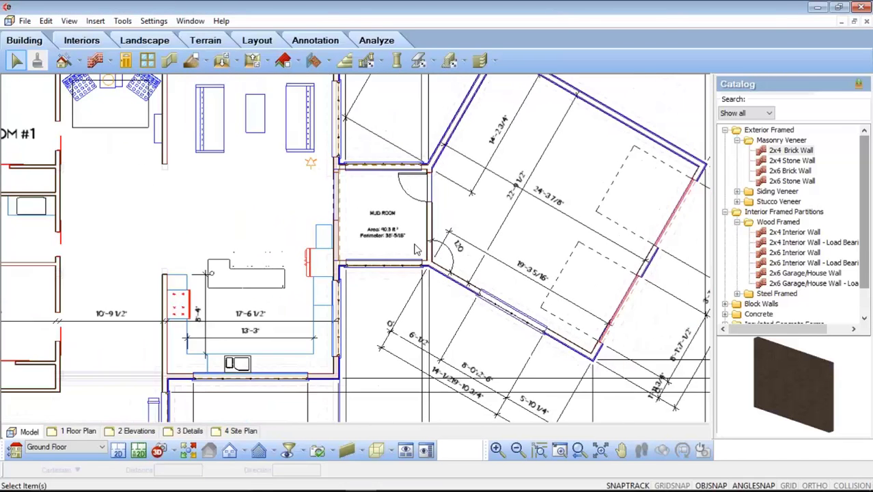
pyautogui.scroll(-1, 415, 249)
pyautogui.scroll(-1, 416, 247)
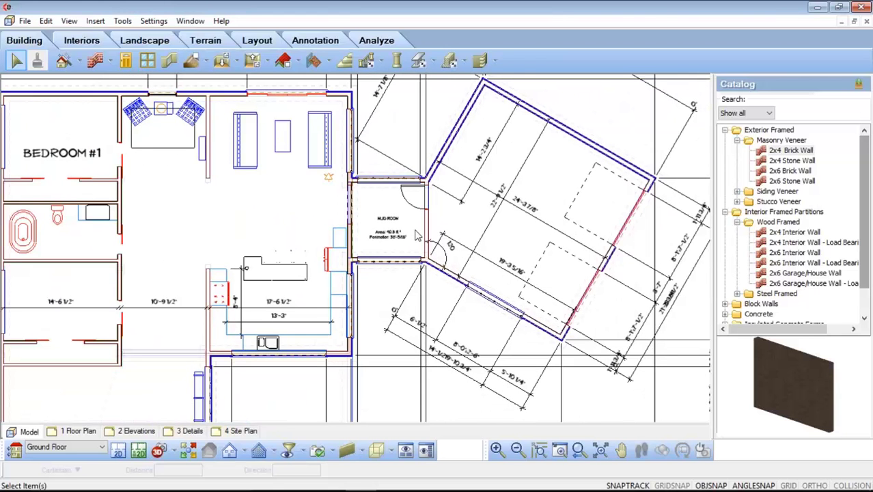
pyautogui.click(601, 449)
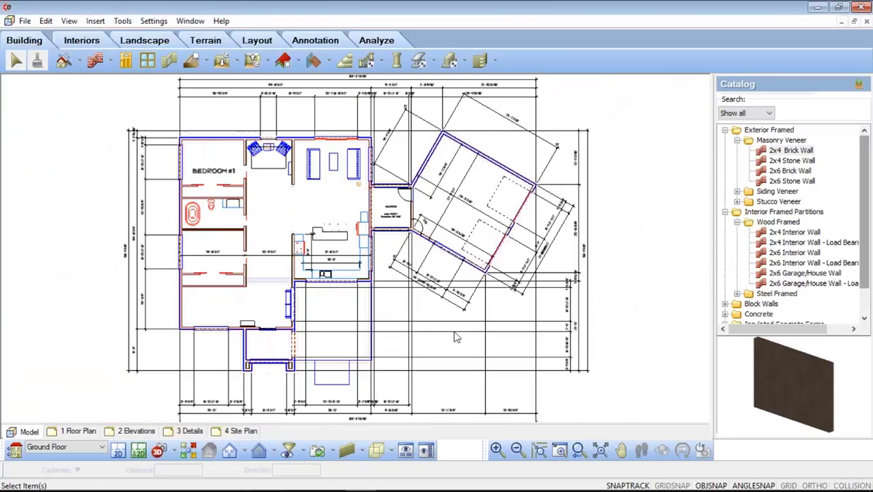
# Define room dimensions for Bedroom #1 by picking its lower-right, upper-right and upper-left inside corners
pyautogui.click(123, 21)
pyautogui.moveTo(128, 52)
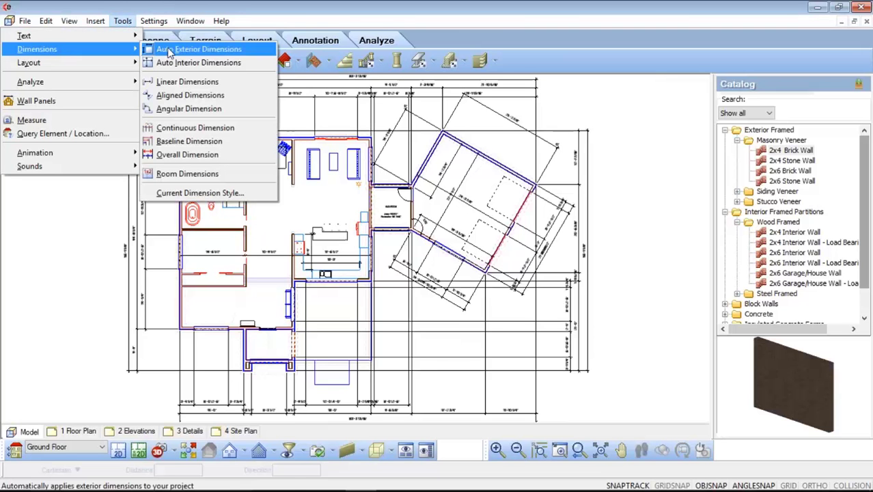
pyautogui.click(195, 176)
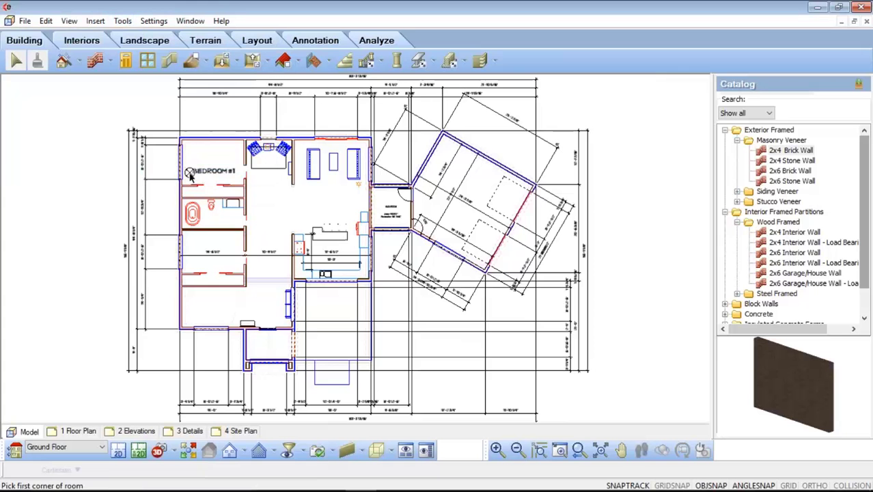
pyautogui.scroll(5, 195, 151)
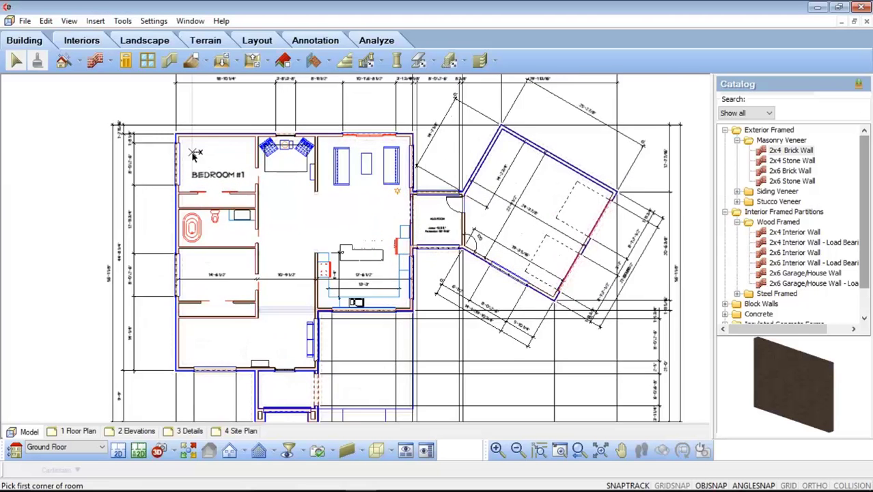
pyautogui.scroll(6, 195, 151)
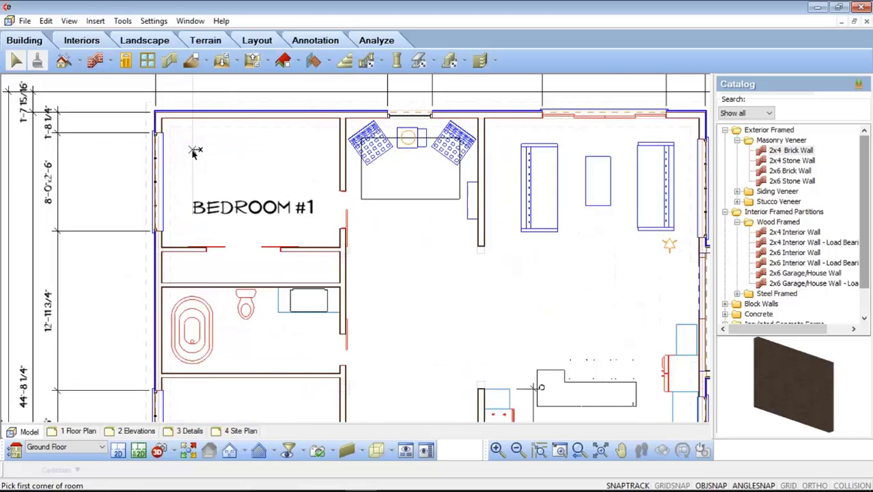
pyautogui.scroll(1, 195, 151)
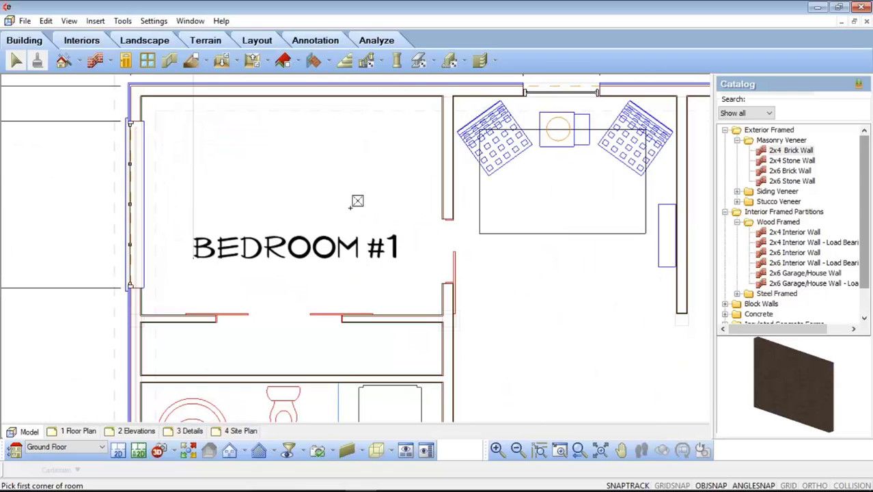
pyautogui.click(442, 316)
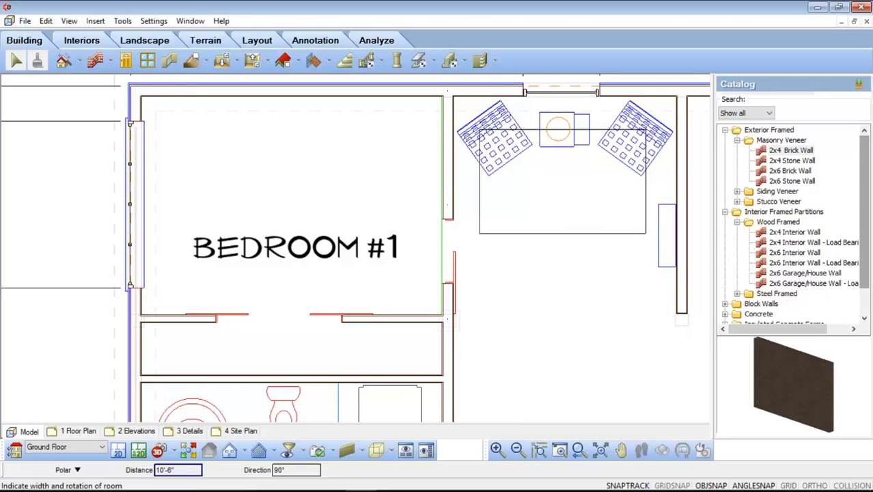
pyautogui.click(443, 97)
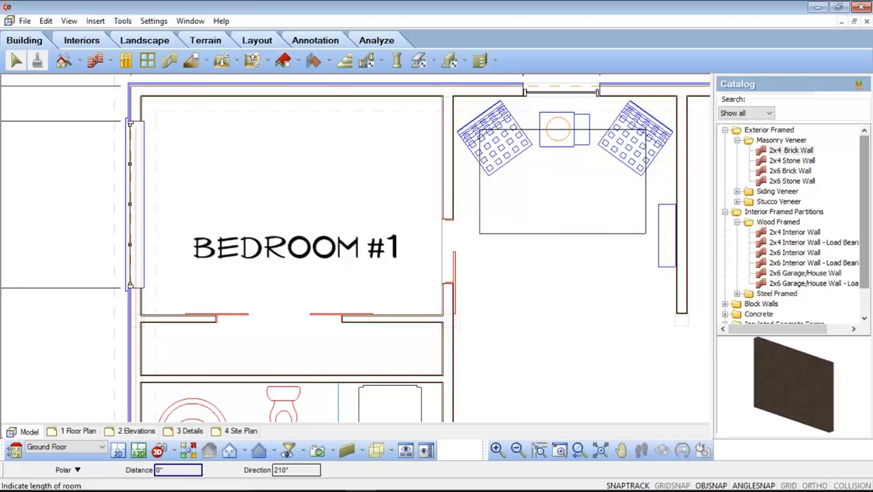
pyautogui.click(142, 96)
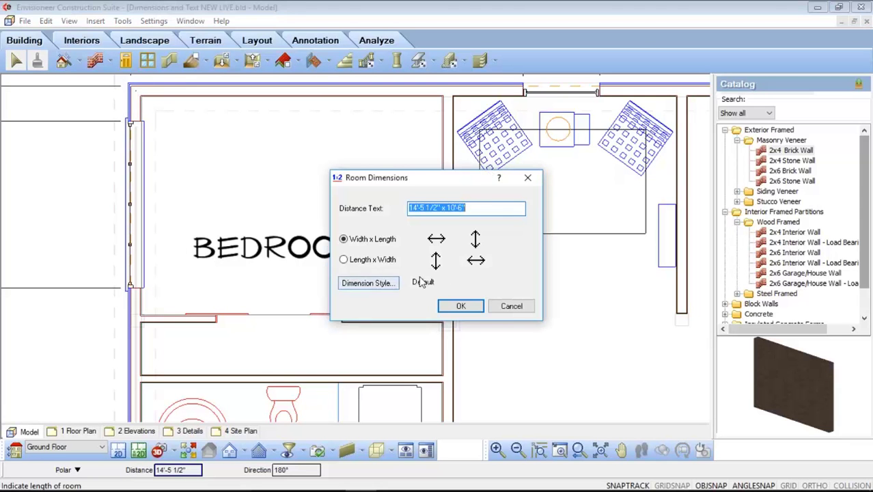
# Try to edit the width portion of the bedroom's distance text
pyautogui.click(474, 209)
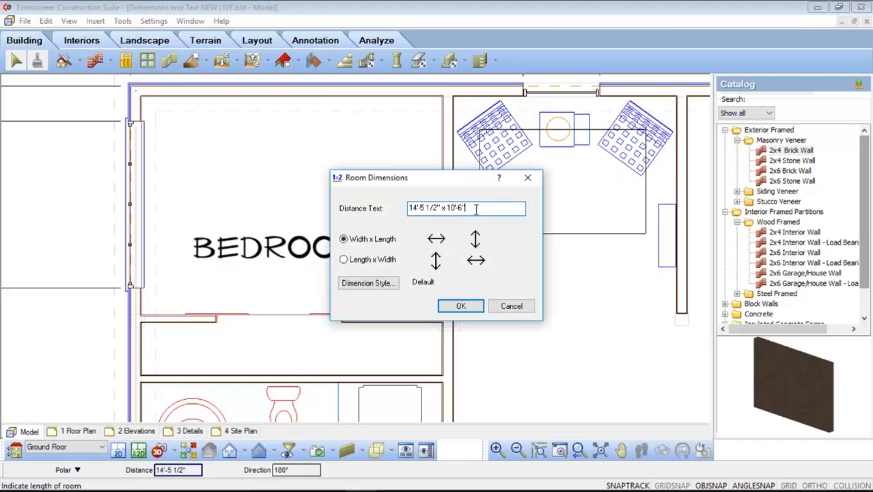
pyautogui.moveTo(474, 208); pyautogui.dragTo(408, 209)
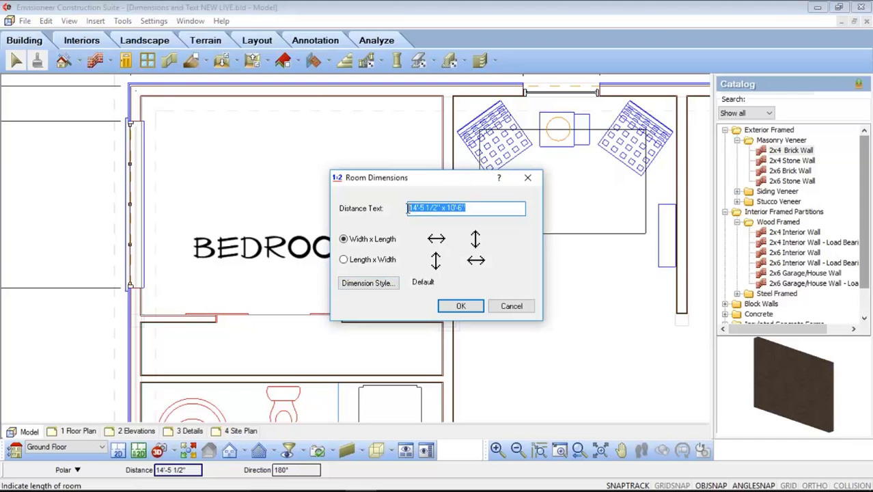
pyautogui.click(438, 211)
pyautogui.press('BackSpace')
pyautogui.press('BackSpace')
pyautogui.press('BackSpace')
pyautogui.press('BackSpace')
pyautogui.press('BackSpace')
pyautogui.press('BackSpace')
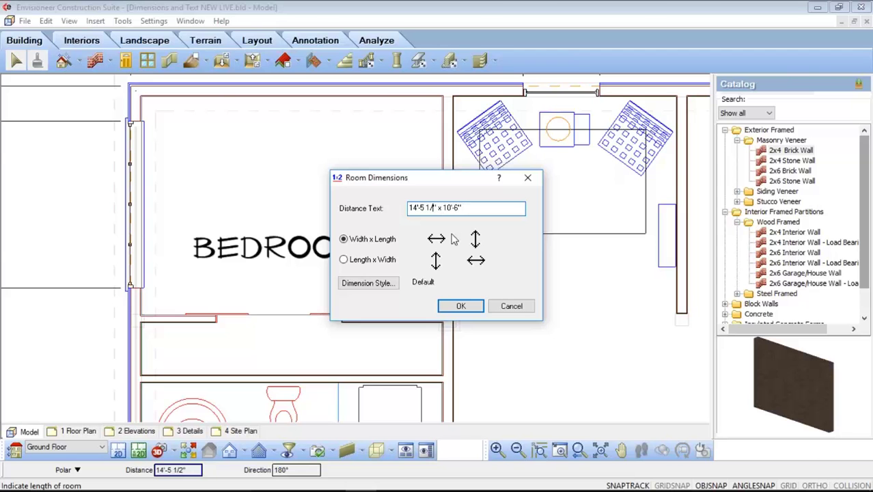
pyautogui.write('-6')
# Compare the Length x Width order with Width x Length, and insert the bedroom's room dimension as Width x Length
pyautogui.click(343, 260)
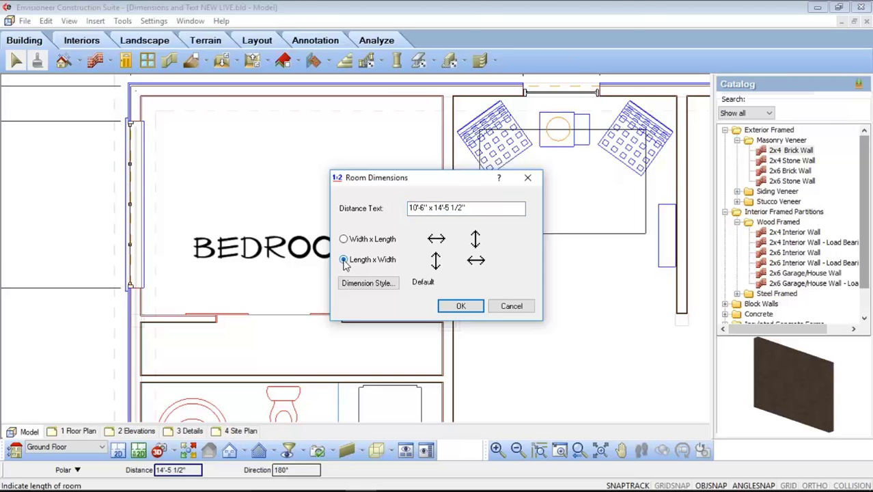
pyautogui.click(344, 239)
pyautogui.click(344, 259)
pyautogui.click(343, 238)
pyautogui.click(343, 260)
pyautogui.click(344, 240)
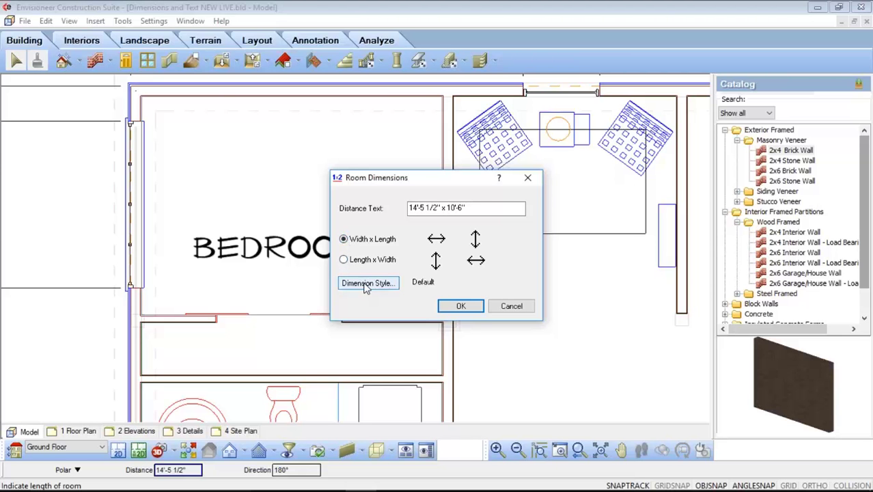
pyautogui.click(462, 308)
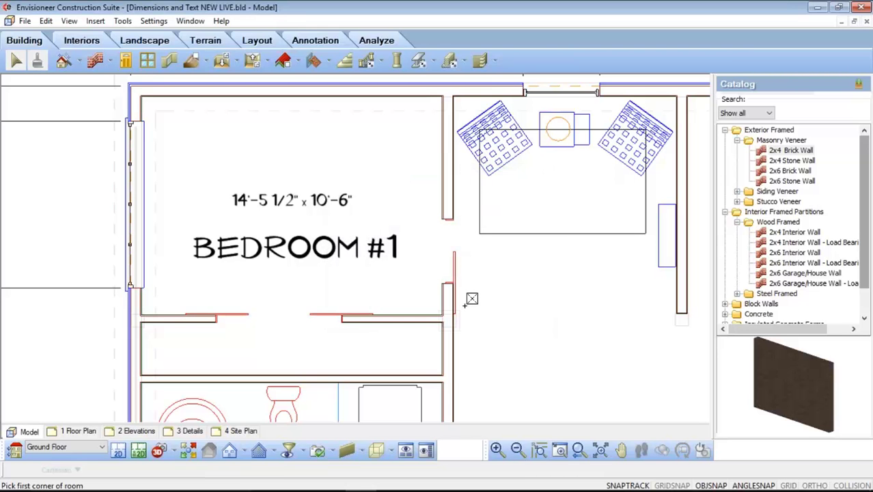
pyautogui.press('Escape')
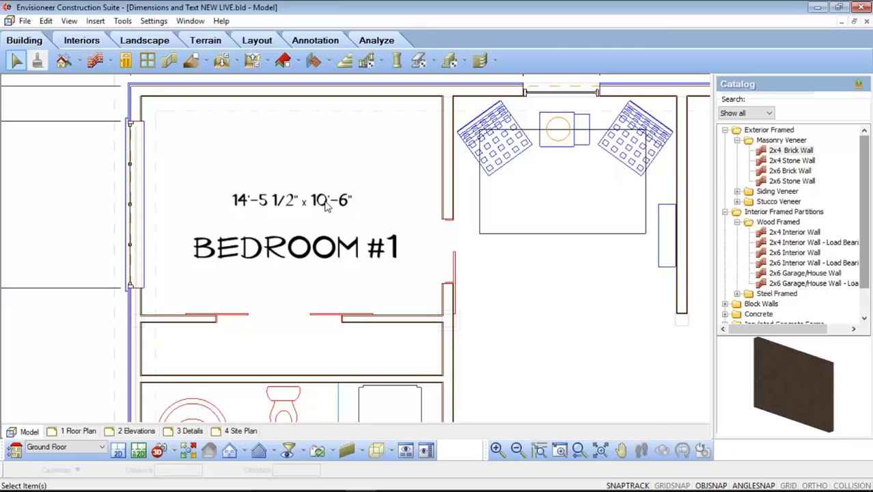
# Add BEDROOM #1 as a separate line above the measurements in the bedroom's room dimension text
pyautogui.doubleClick(327, 205)
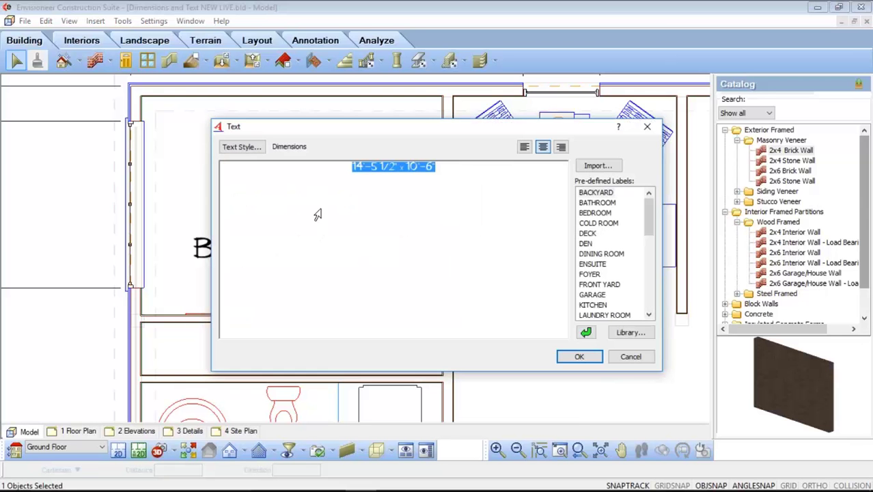
pyautogui.click(353, 172)
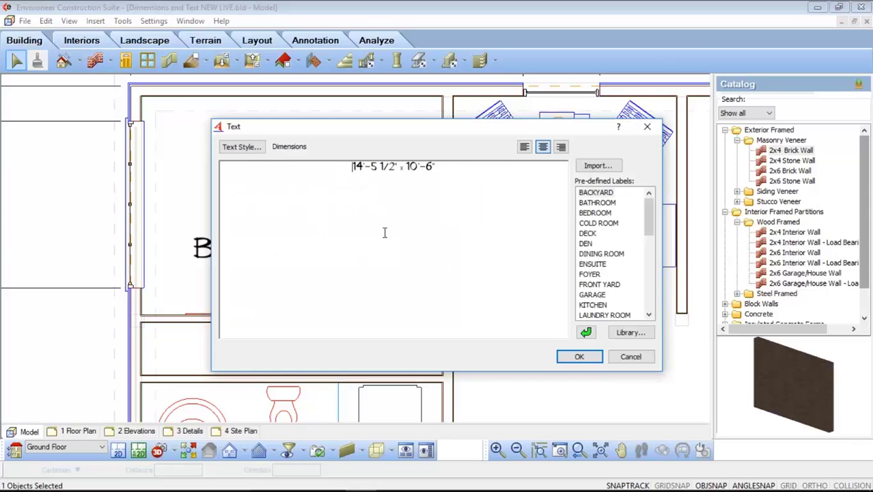
pyautogui.write('BEDR')
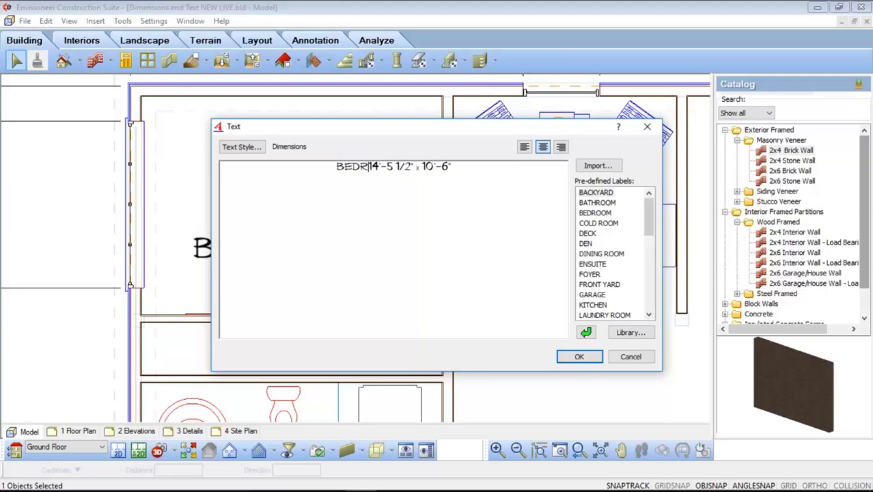
pyautogui.write('RO')
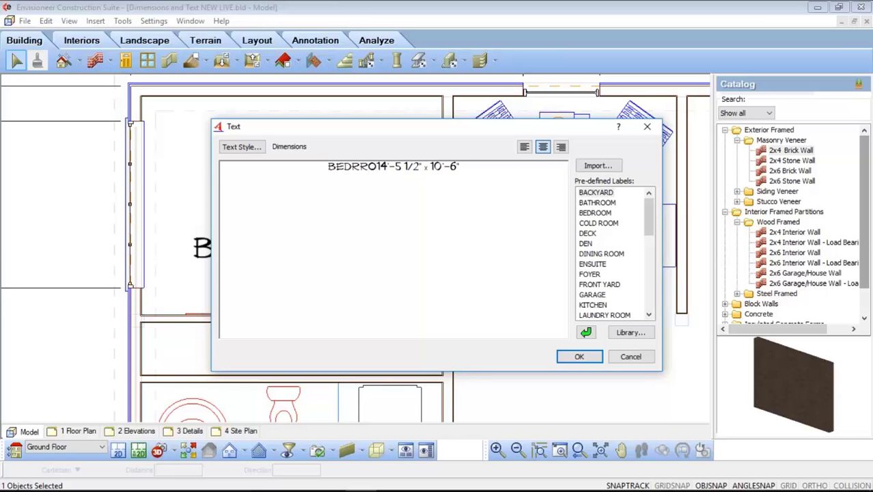
pyautogui.press('BackSpace')
pyautogui.press('BackSpace')
pyautogui.write('OOM #')
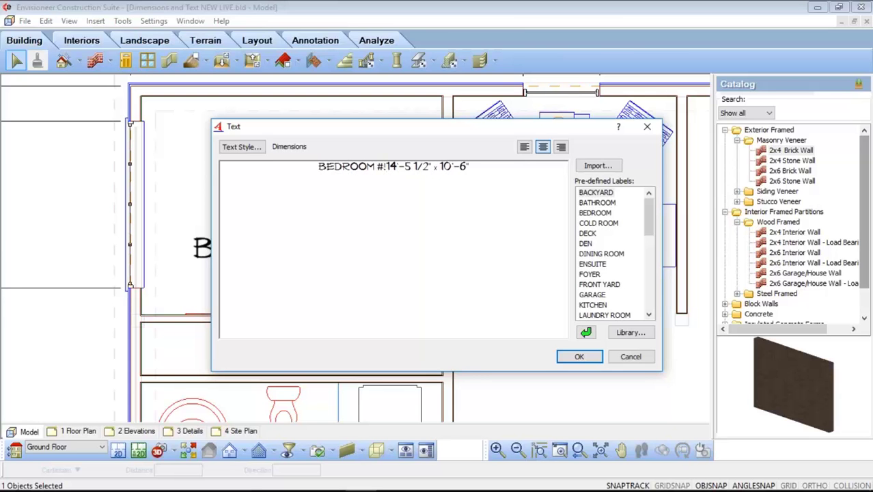
pyautogui.write('1')
pyautogui.press('Return')
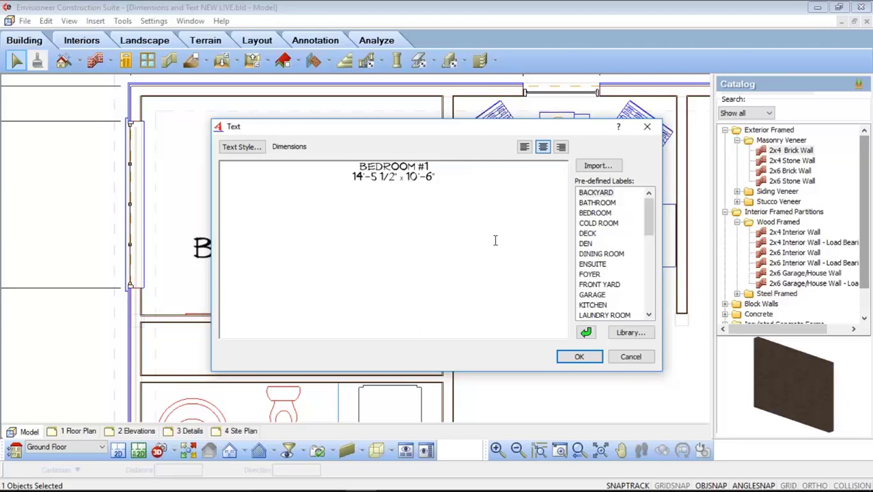
pyautogui.click(579, 357)
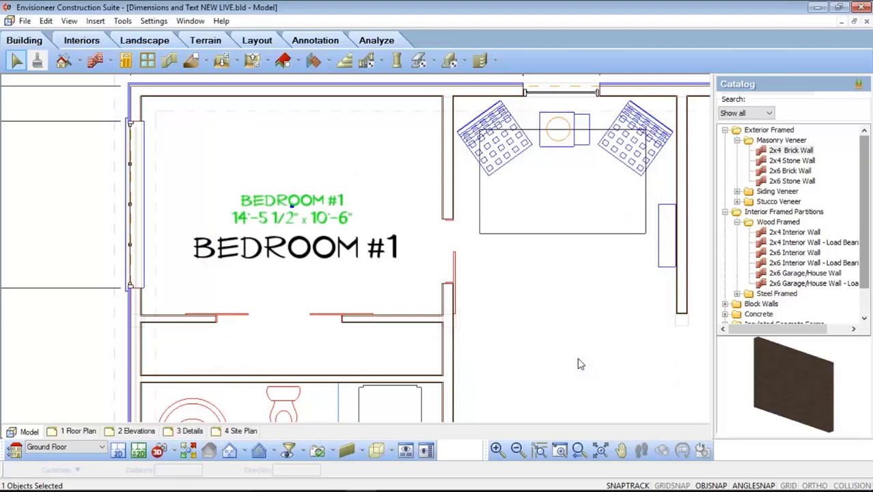
pyautogui.click(391, 284)
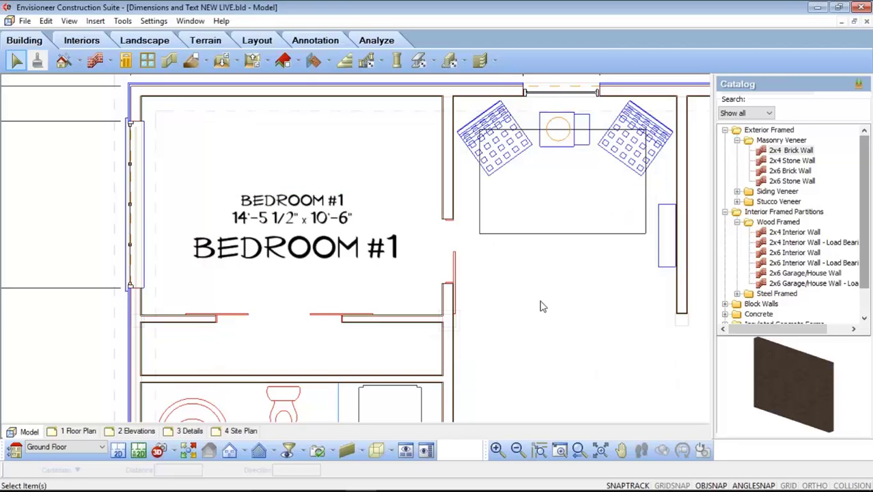
# Create a text with leader reading KITCHEN ISLAND, with multiple text insert turned off
pyautogui.click(609, 456)
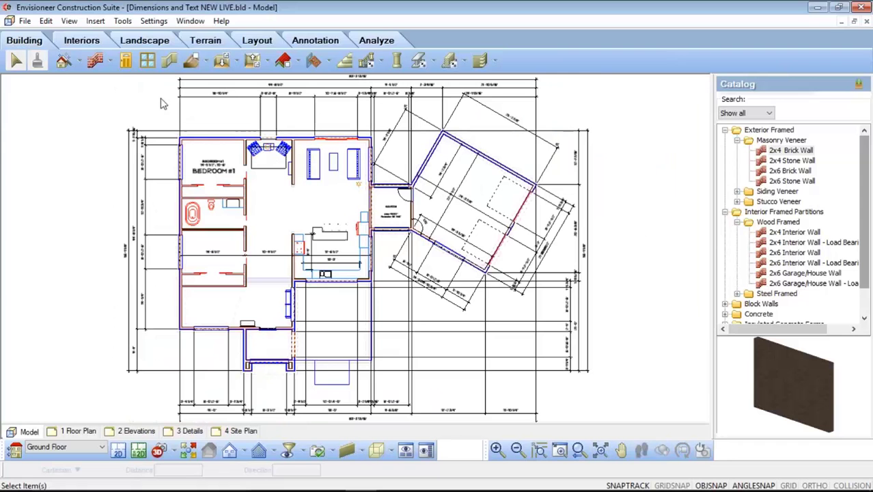
pyautogui.click(124, 22)
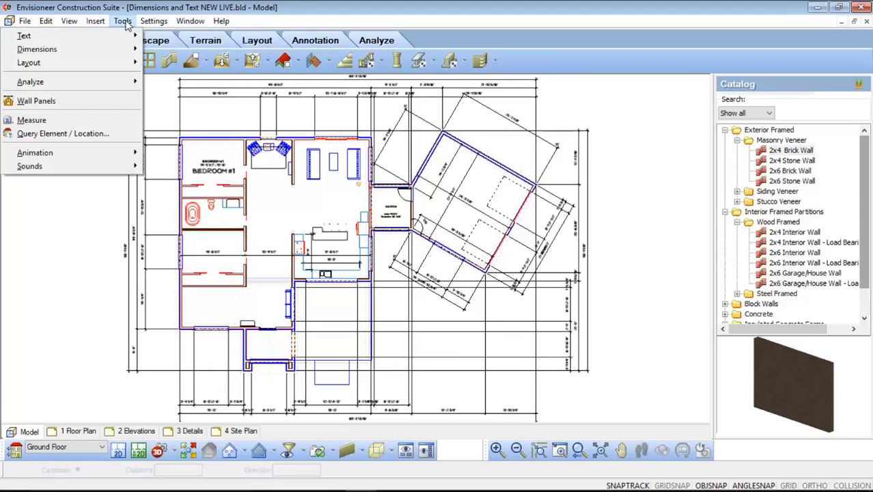
pyautogui.moveTo(133, 36)
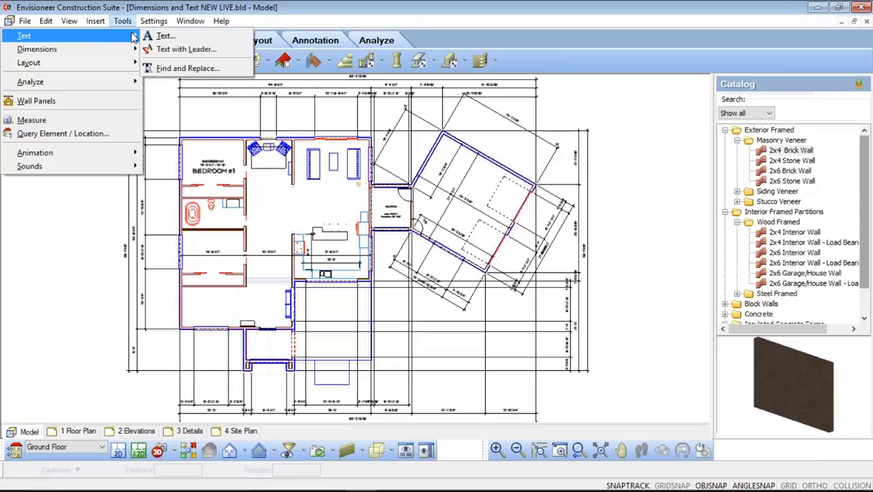
pyautogui.click(179, 51)
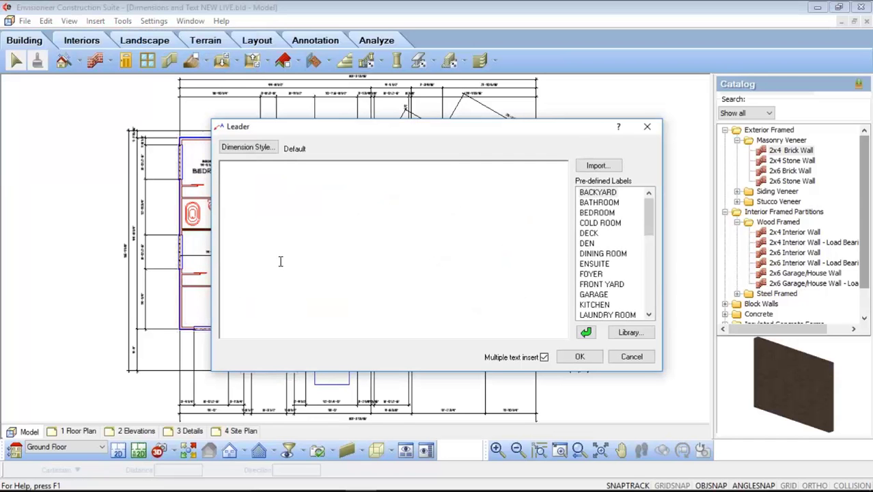
pyautogui.write('KITCHEN ISLAND')
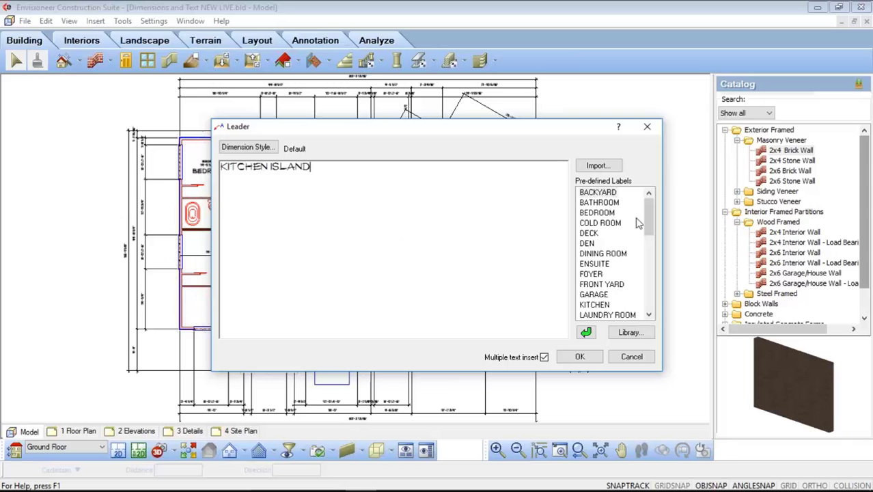
pyautogui.scroll(-8, 646, 220)
pyautogui.scroll(8, 632, 218)
pyautogui.click(545, 357)
pyautogui.click(582, 356)
pyautogui.click(580, 356)
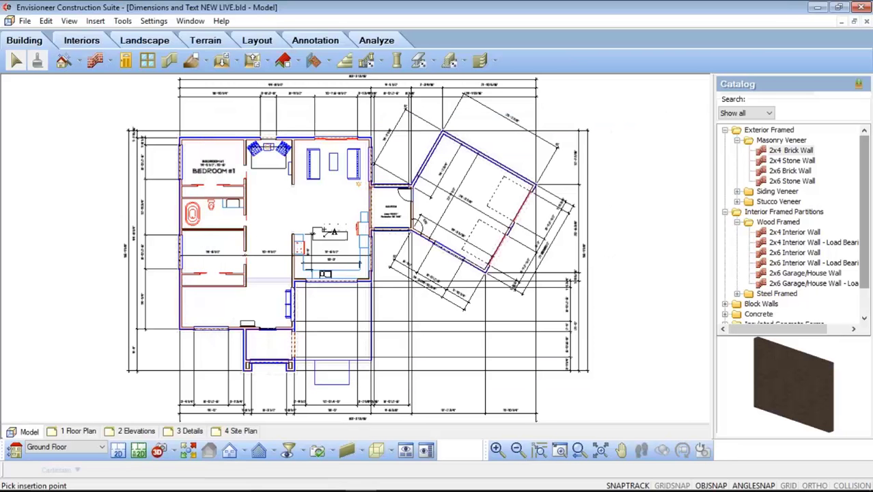
# Place the leader with its arrowhead just above the kitchen island's upper-left part and its text up and to the left
pyautogui.scroll(5, 335, 235)
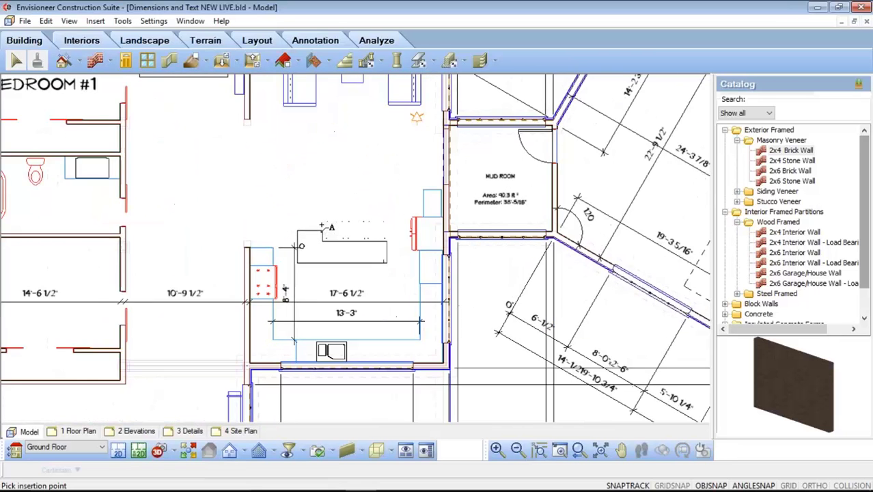
pyautogui.scroll(2, 321, 227)
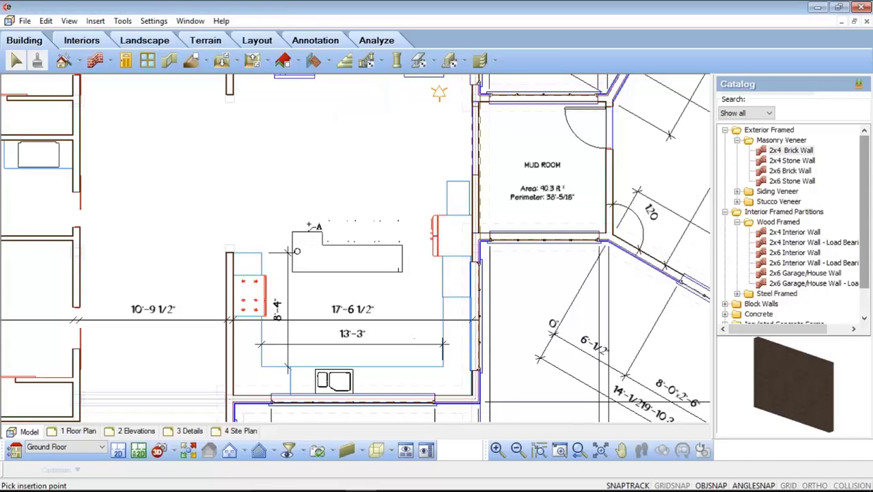
pyautogui.click(309, 225)
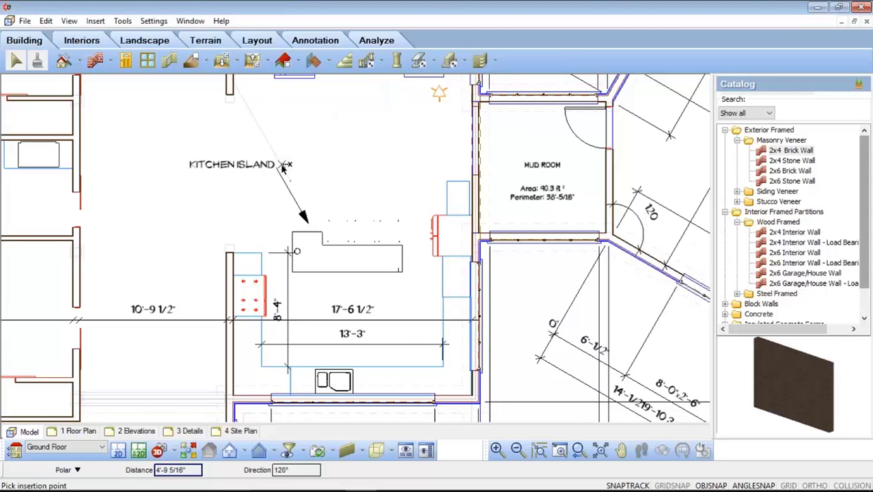
pyautogui.click(273, 168)
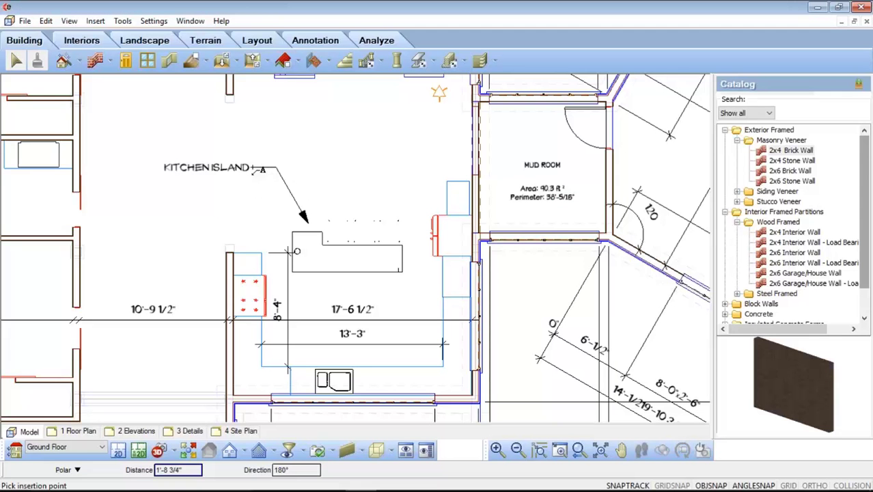
pyautogui.click(254, 169)
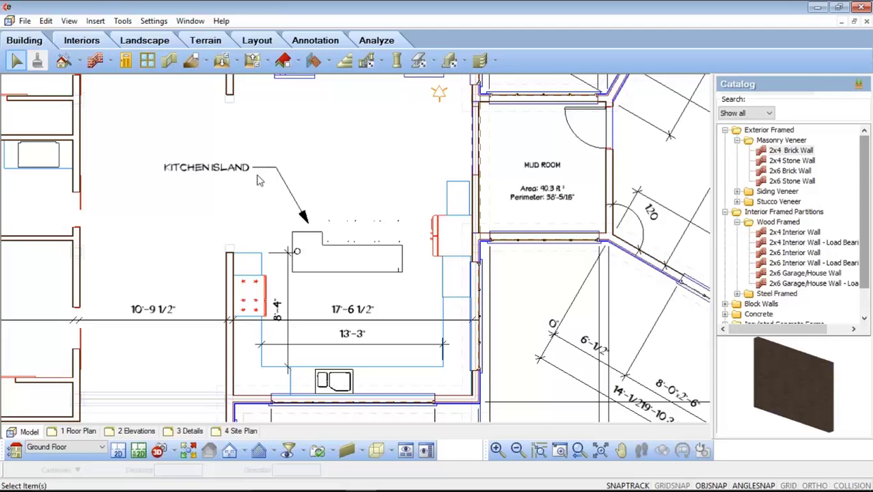
# Move the KITCHEN ISLAND leader slightly down so its arrowhead meets the island's upper edge
pyautogui.click(295, 203)
pyautogui.rightClick(295, 199)
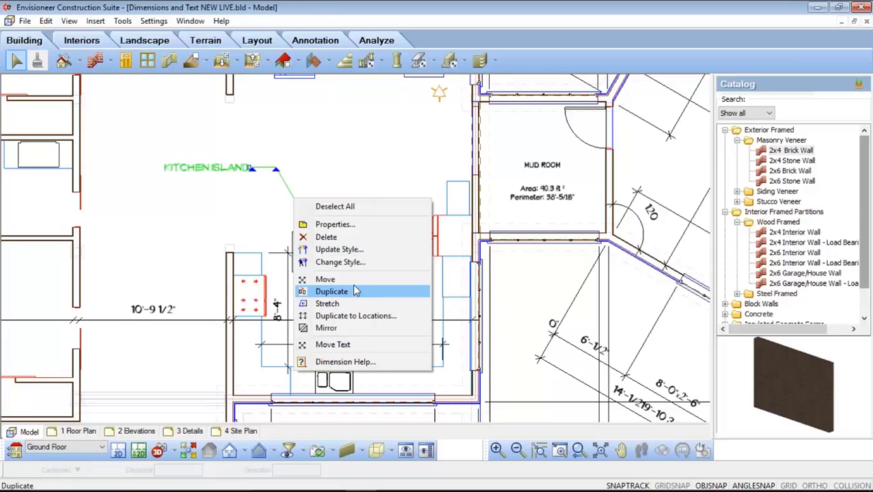
pyautogui.click(326, 279)
pyautogui.click(292, 195)
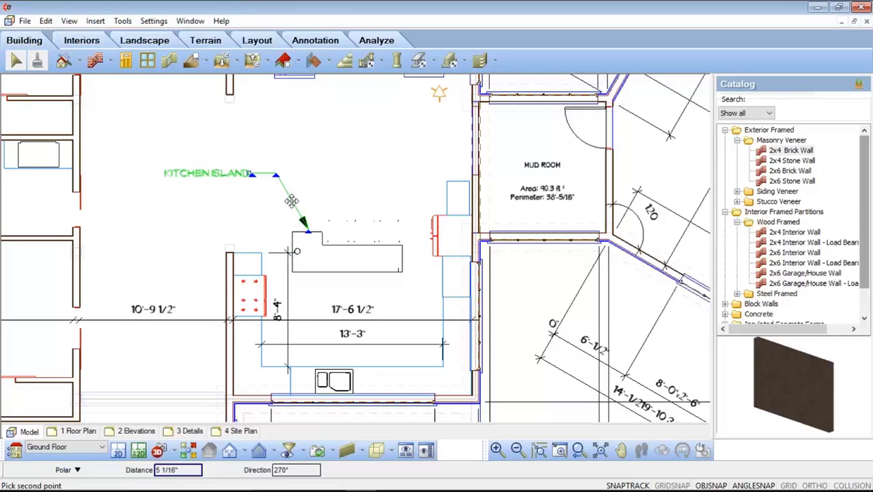
pyautogui.click(292, 203)
pyautogui.click(345, 207)
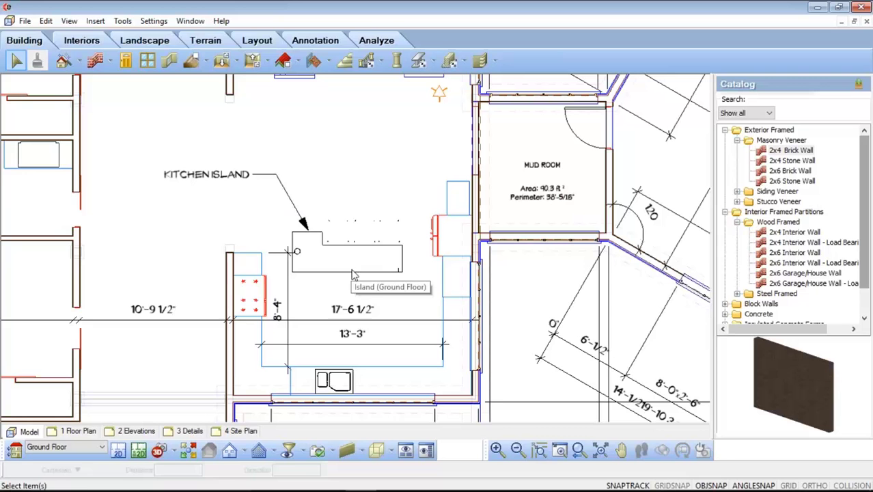
# Open the 3 Details sheet, frame its building section and bring up the annotation tools
pyautogui.click(579, 450)
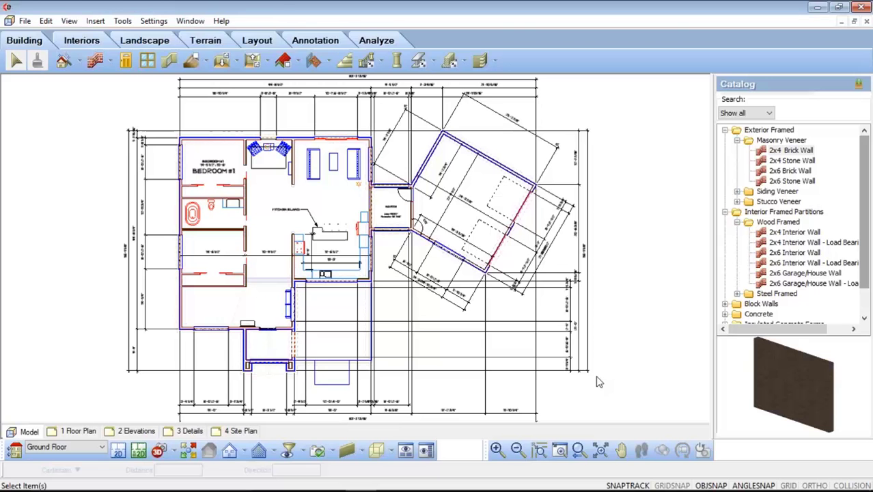
pyautogui.click(186, 431)
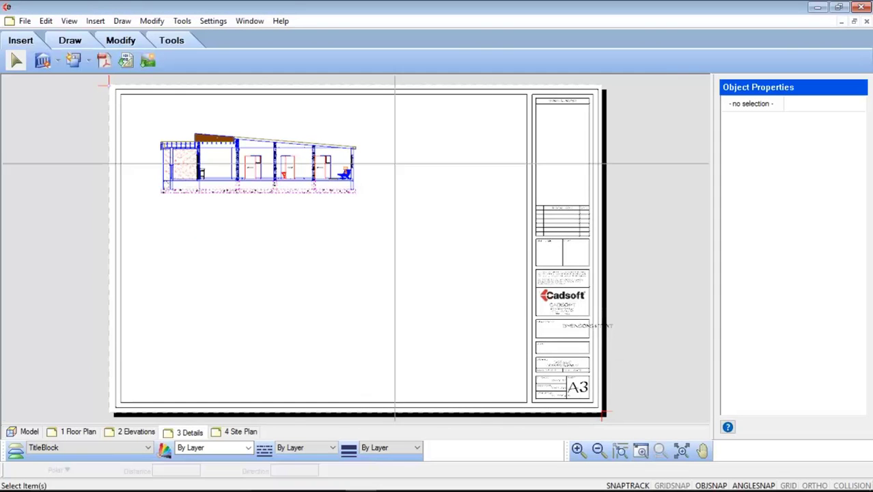
pyautogui.moveTo(373, 112)
pyautogui.mouseDown()
pyautogui.moveTo(347, 147)
pyautogui.moveTo(267, 205)
pyautogui.moveTo(141, 218)
pyautogui.mouseUp()
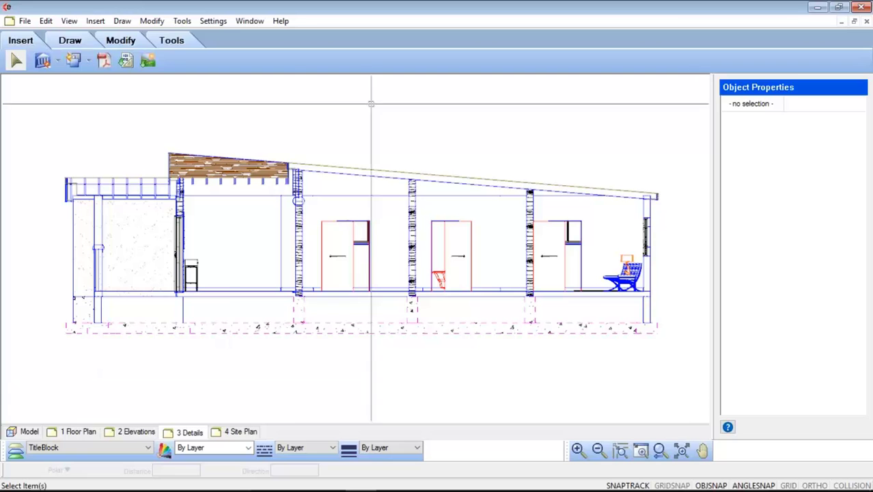
pyautogui.click(173, 42)
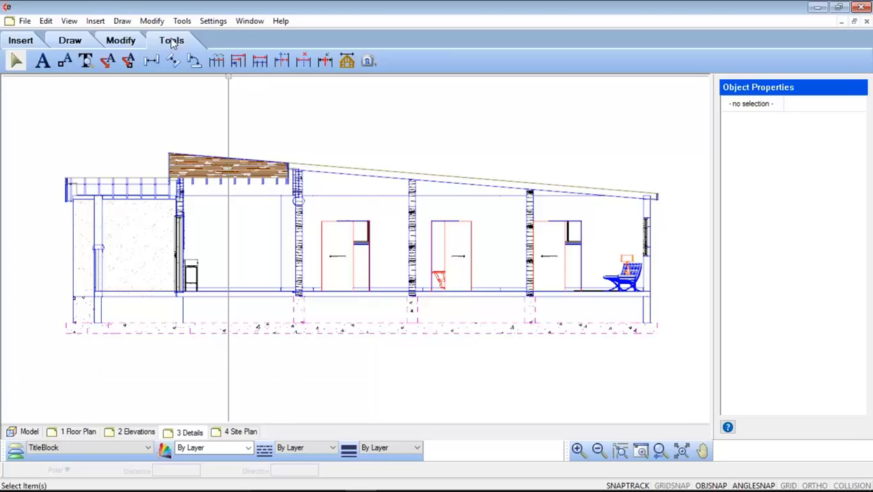
pyautogui.click(183, 22)
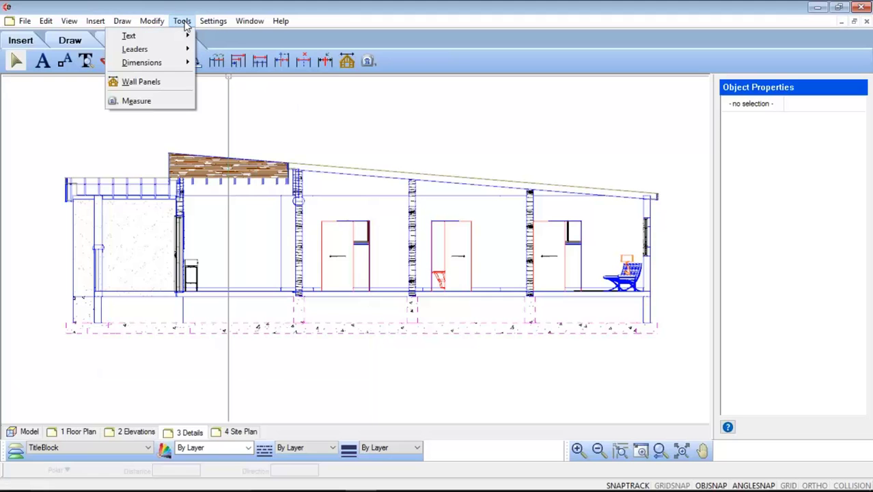
pyautogui.moveTo(185, 63)
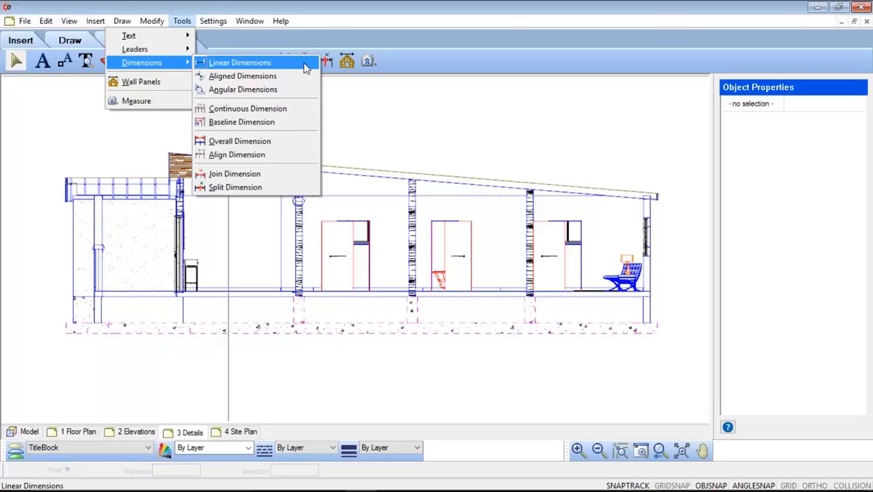
pyautogui.click(342, 99)
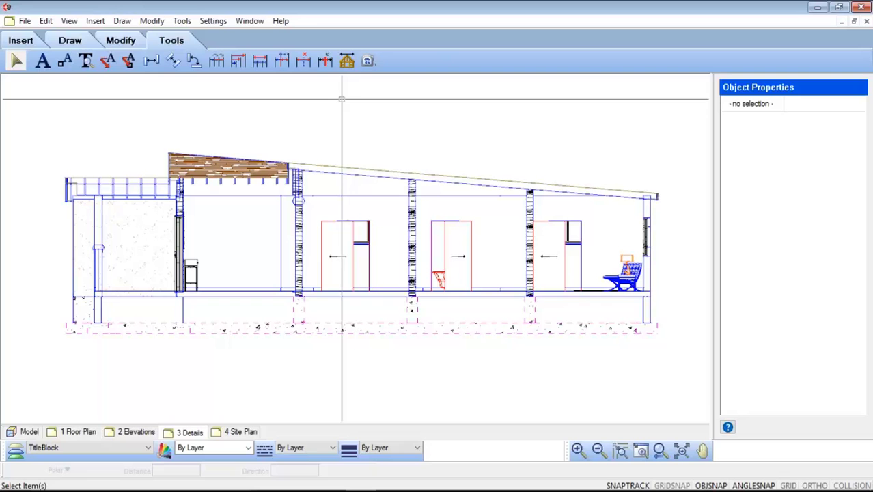
# Add a vertical linear dimension for the window opening's height in the section's right exterior wall, placed outside the wall
pyautogui.click(152, 62)
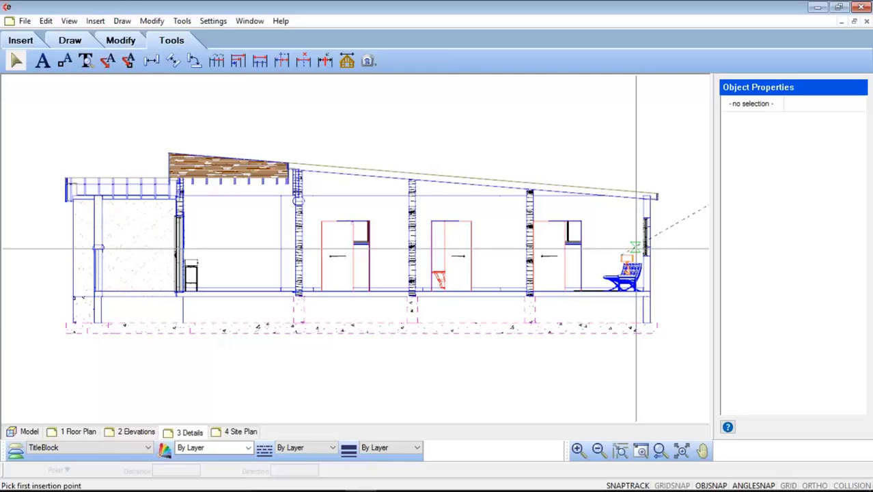
pyautogui.scroll(5, 674, 231)
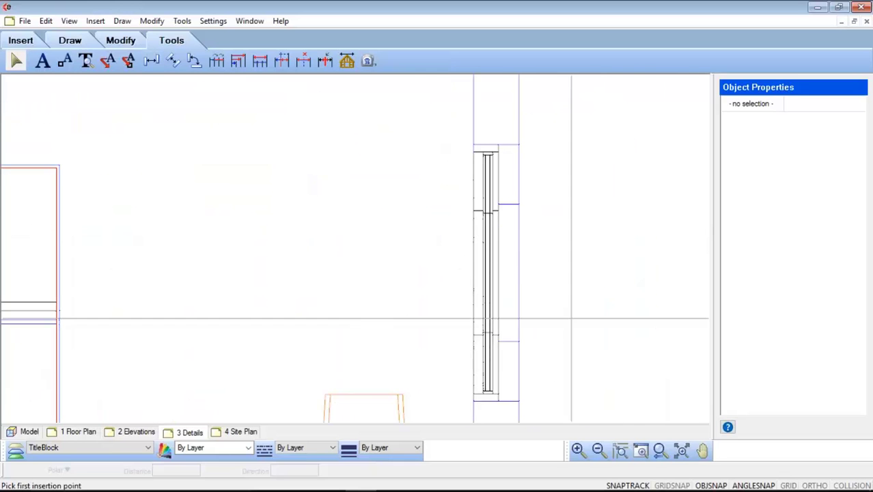
pyautogui.click(519, 401)
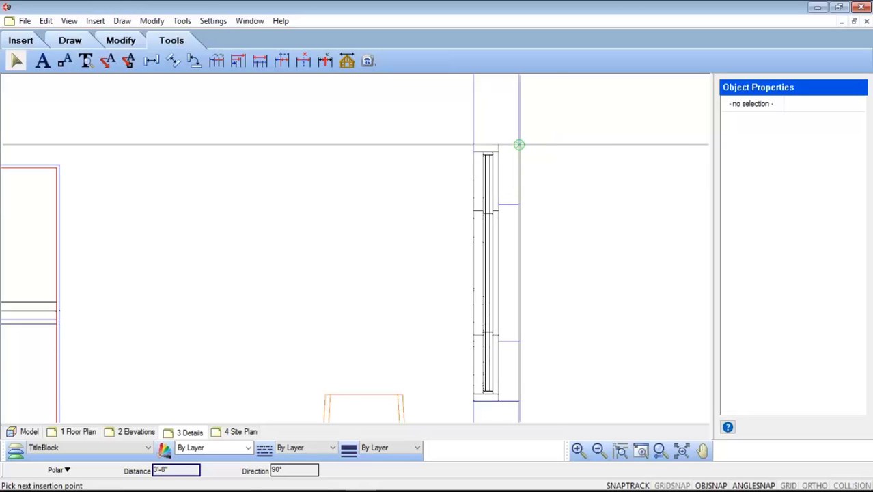
pyautogui.click(519, 144)
pyautogui.click(667, 140)
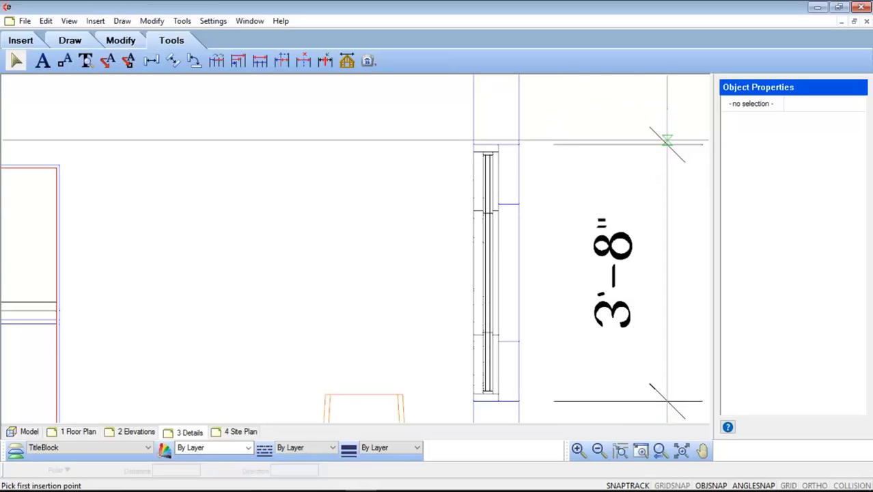
pyautogui.scroll(-4, 498, 127)
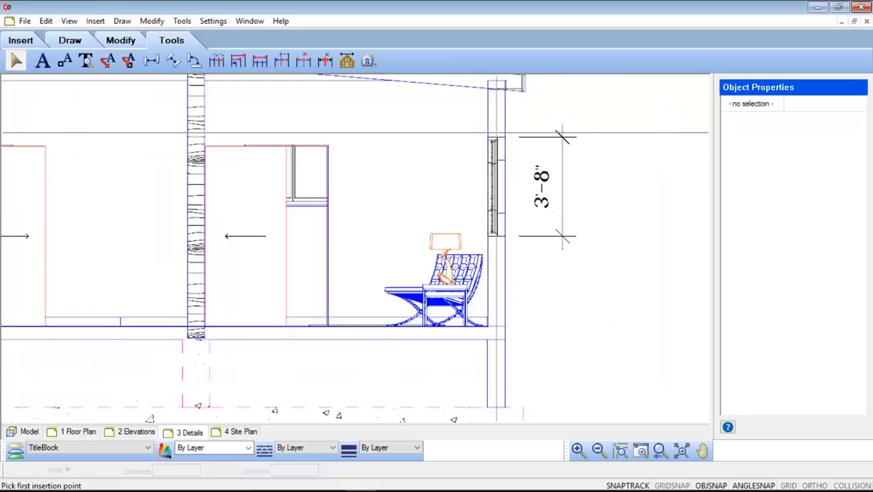
pyautogui.scroll(2, 567, 304)
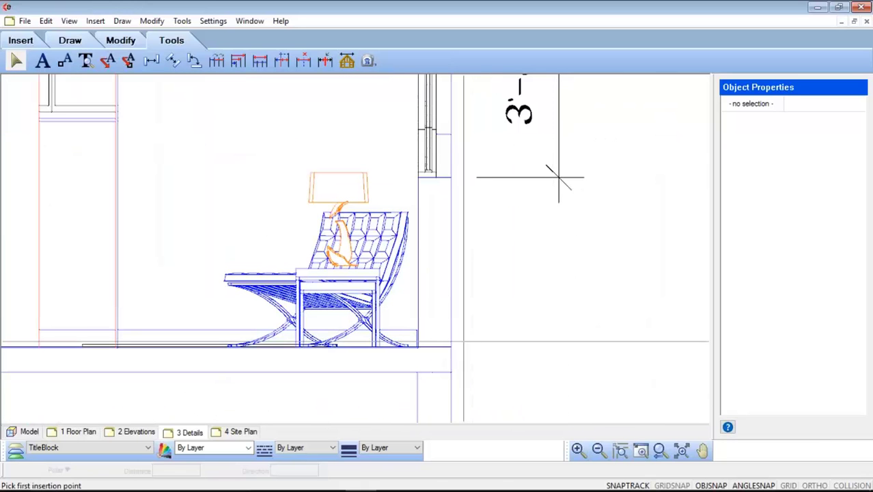
# Add a vertical linear dimension from the floor line to the window sill, aligned below the window-height dimension outside the right exterior wall
pyautogui.click(450, 346)
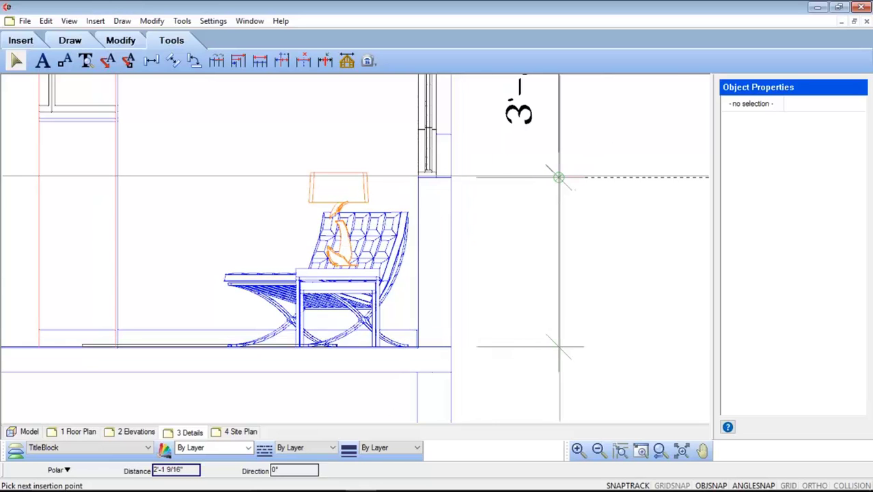
pyautogui.click(559, 177)
pyautogui.scroll(-4, 610, 373)
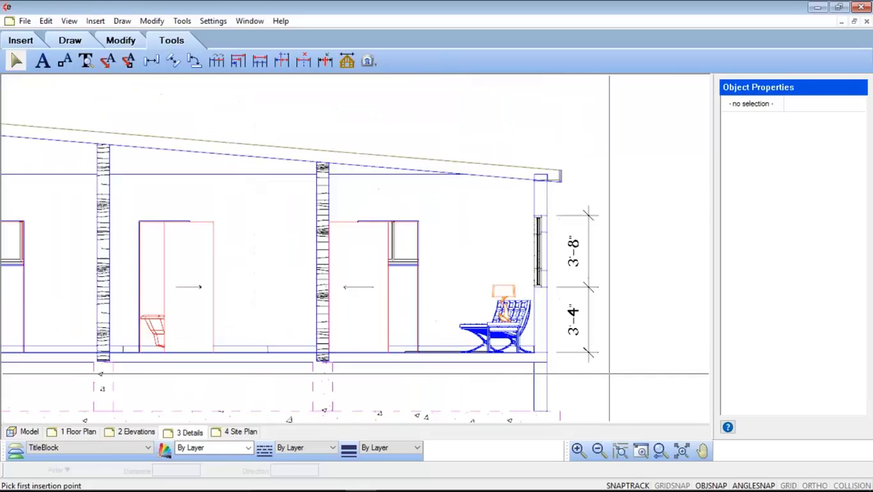
pyautogui.scroll(-3, 620, 181)
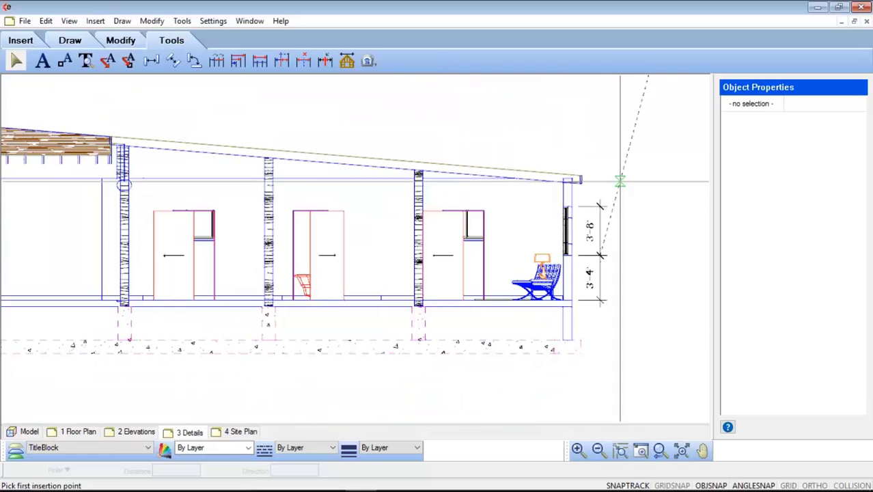
pyautogui.click(155, 62)
pyautogui.scroll(-4, 639, 335)
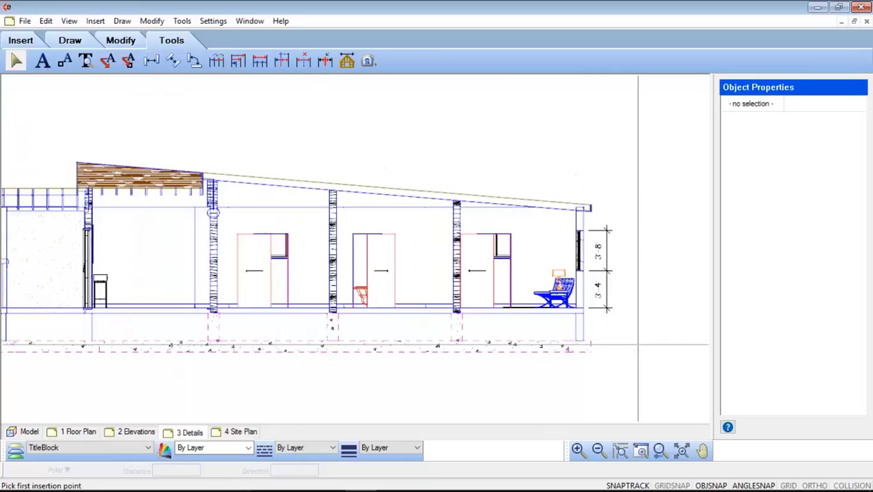
pyautogui.click(173, 61)
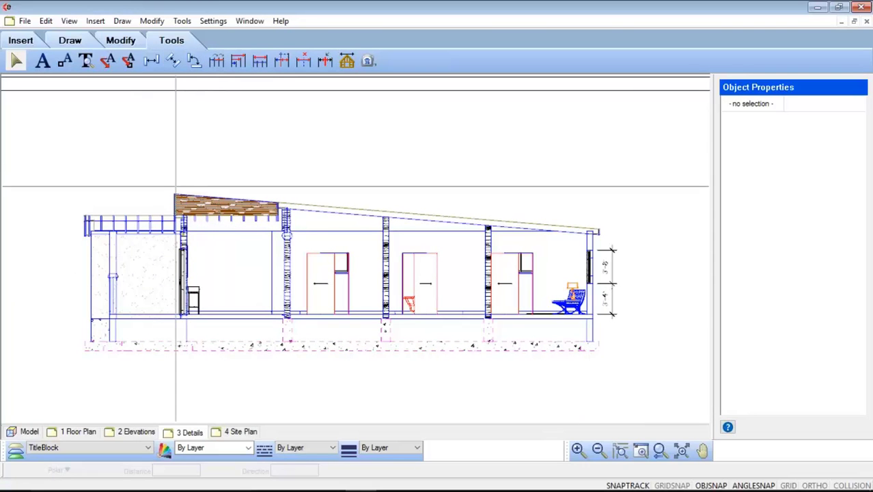
pyautogui.click(175, 192)
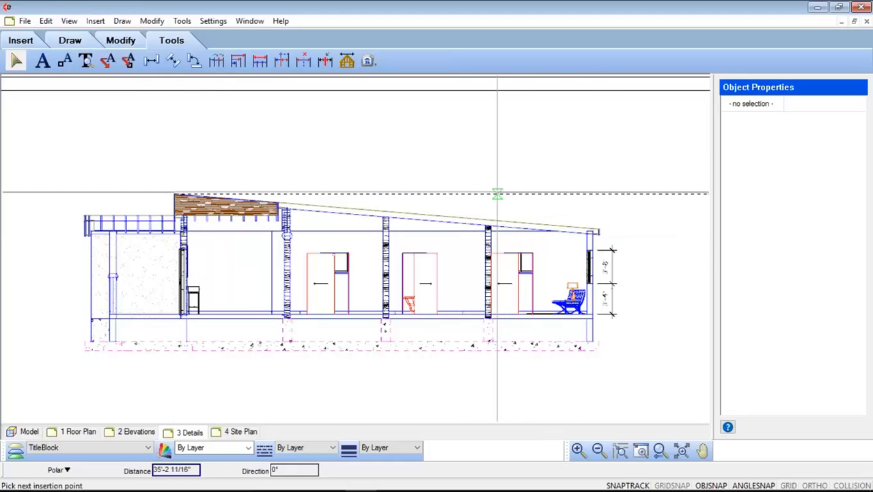
pyautogui.press('Escape')
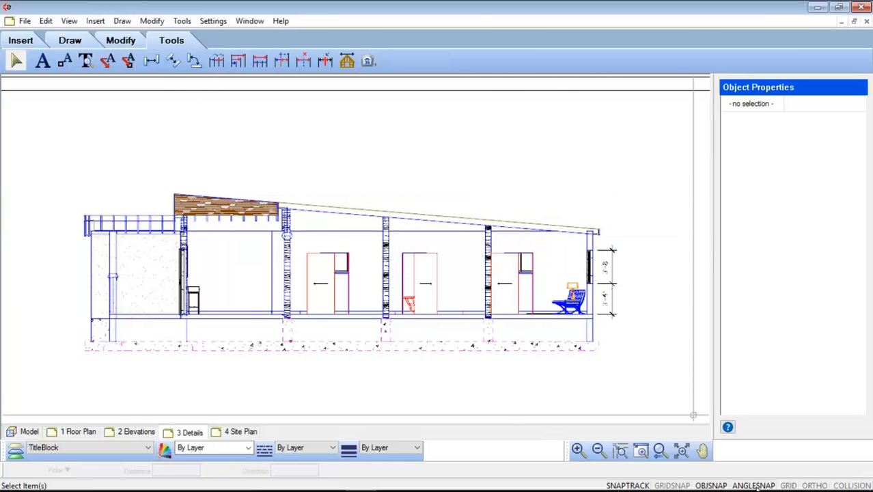
# Turn off angle snapping and add an aligned dimension along the sloped roof from its upper-left peak to the right eave, placed above the roof
pyautogui.click(755, 485)
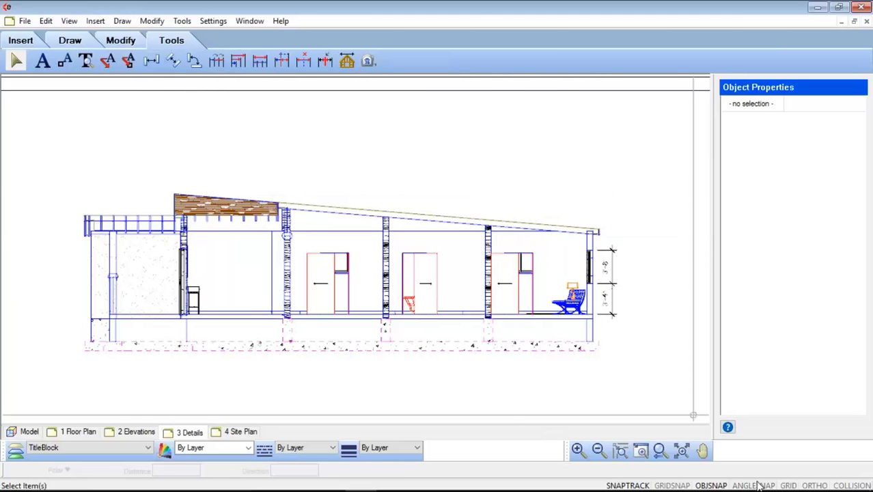
pyautogui.click(195, 60)
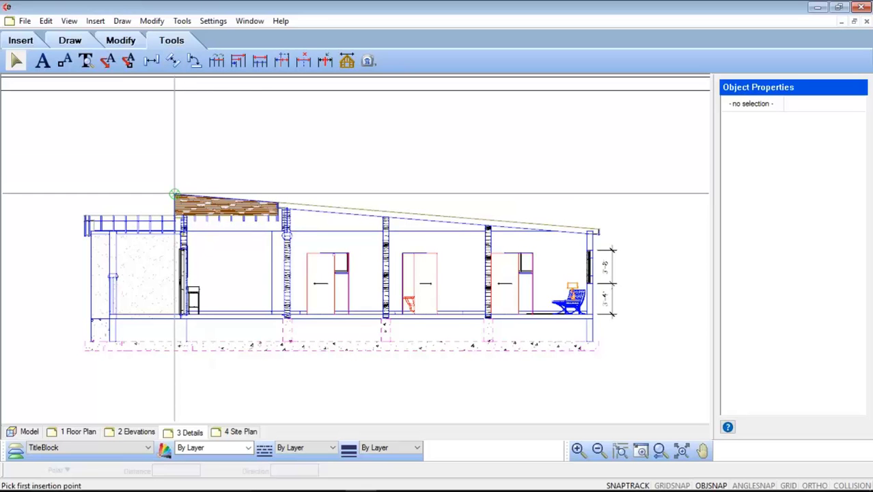
pyautogui.click(175, 194)
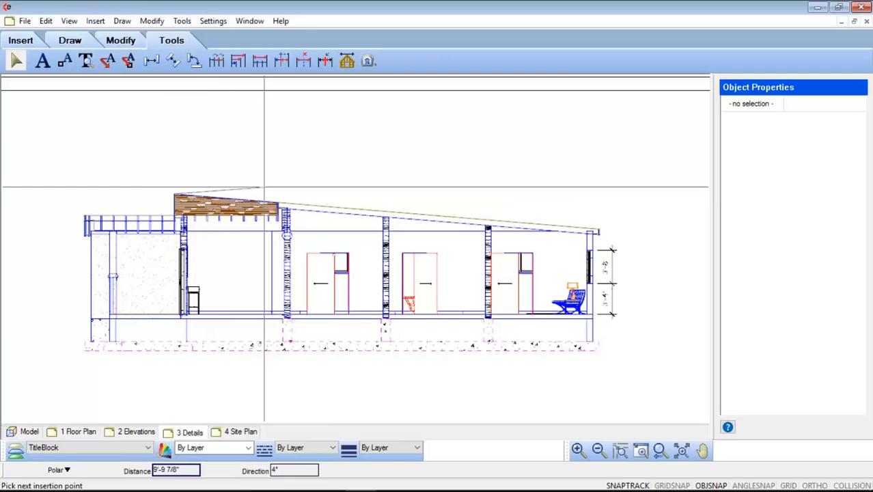
pyautogui.click(600, 229)
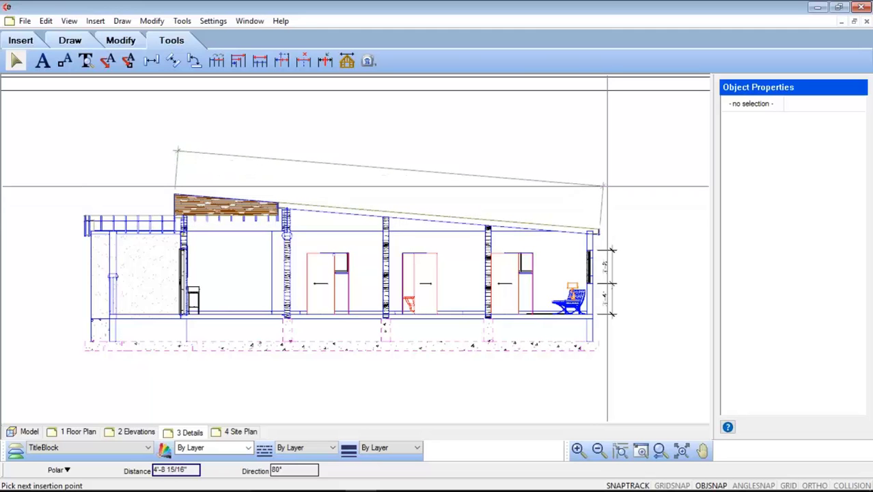
pyautogui.click(606, 180)
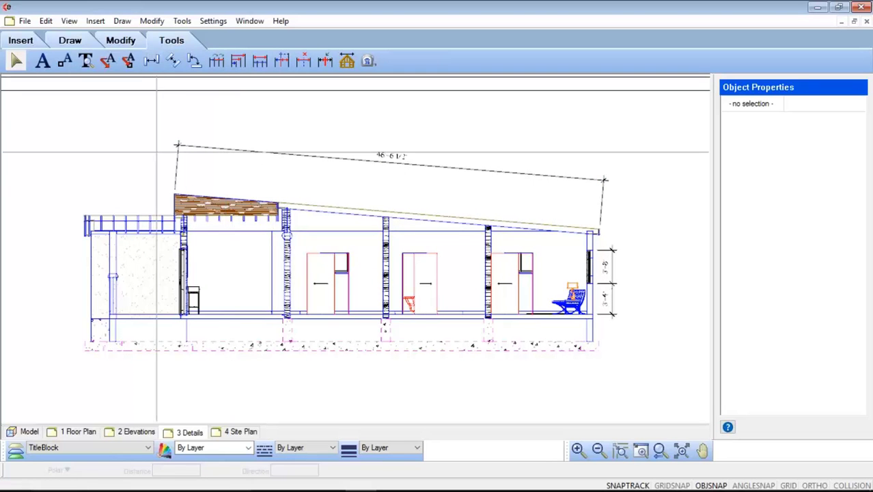
# Add a horizontal linear dimension between the roof's peak and right eave, placed above the sloped roof dimension
pyautogui.click(175, 190)
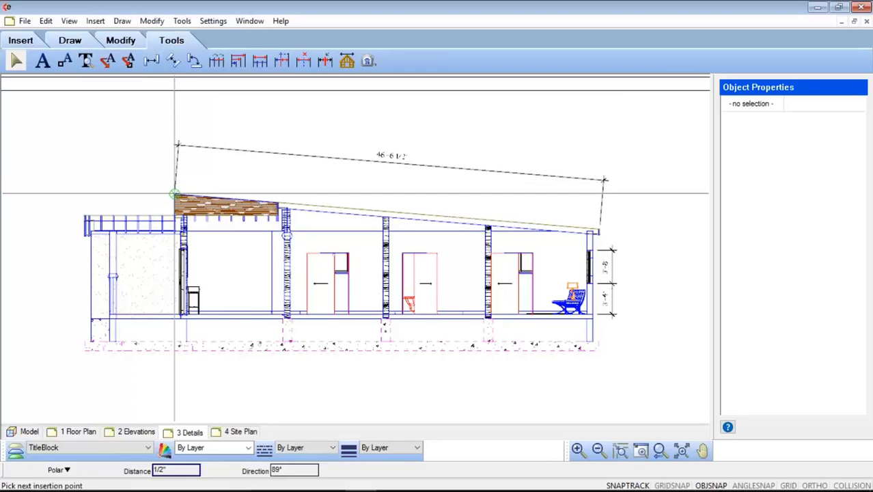
pyautogui.click(600, 230)
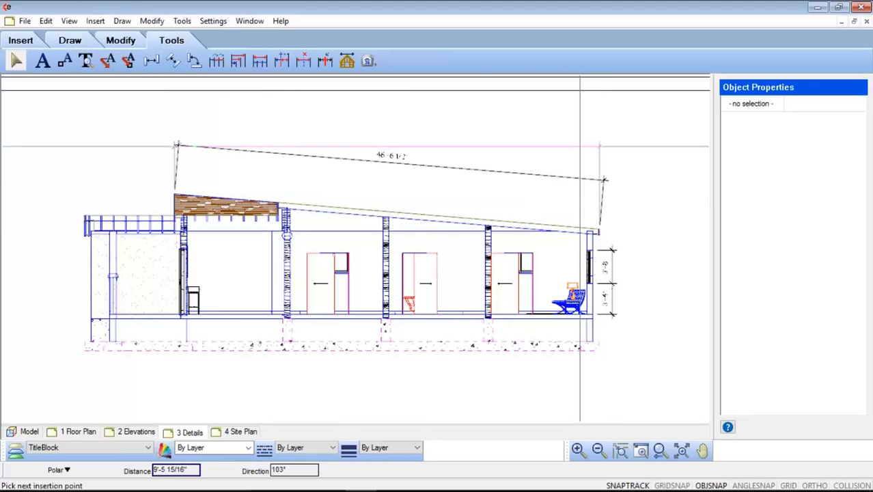
pyautogui.click(582, 113)
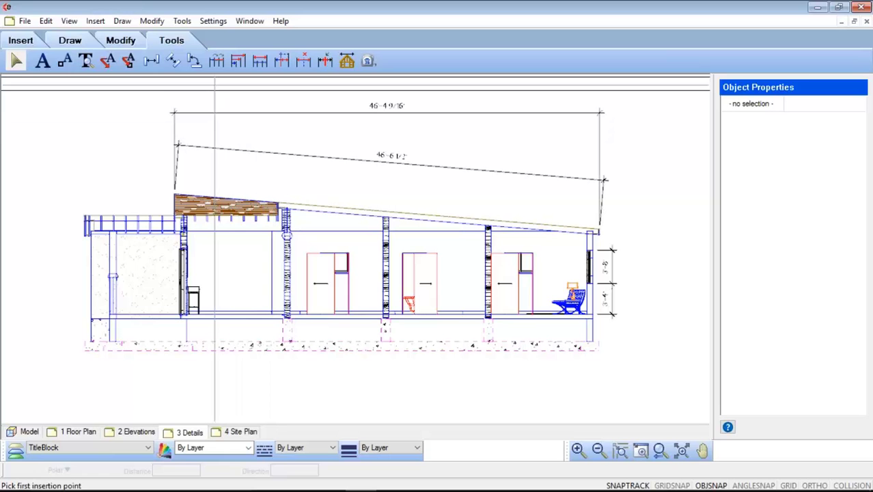
# Add an angular dimension between the right exterior wall's inner face and the roof's underside, with its arc inside the room
pyautogui.click(196, 65)
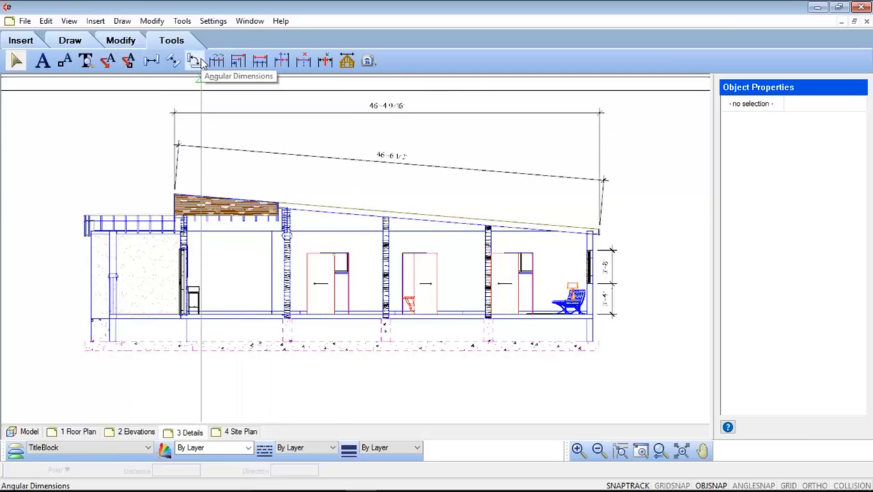
pyautogui.scroll(5, 568, 220)
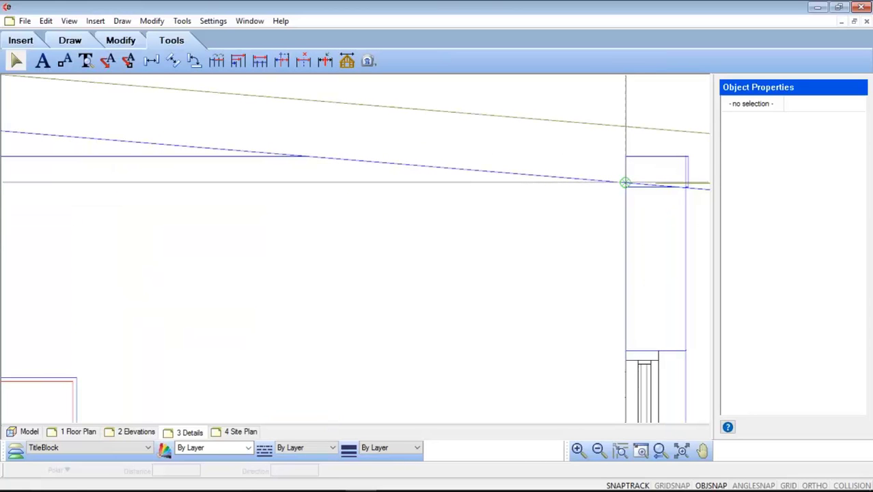
pyautogui.click(625, 183)
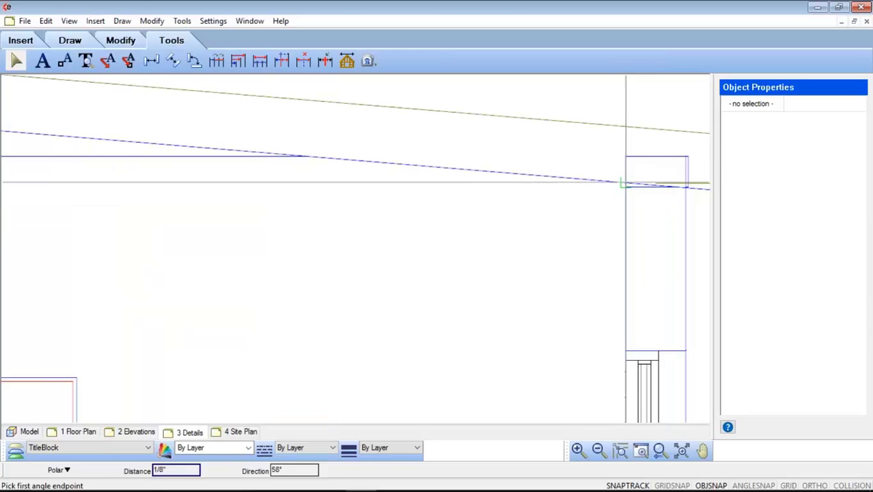
pyautogui.click(627, 281)
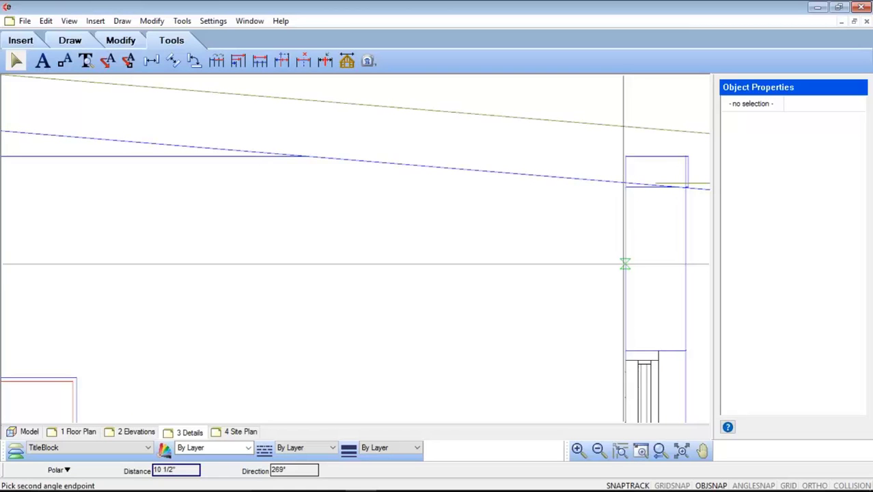
pyautogui.click(497, 171)
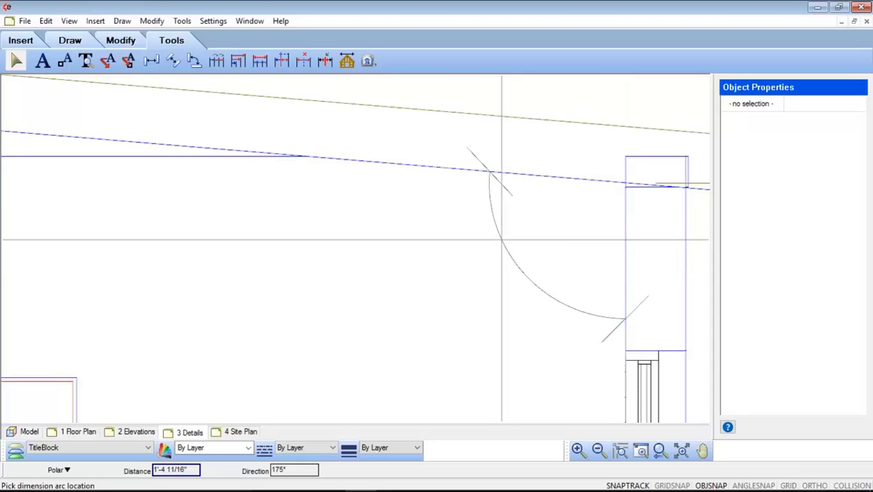
pyautogui.click(502, 239)
pyautogui.scroll(-3, 479, 243)
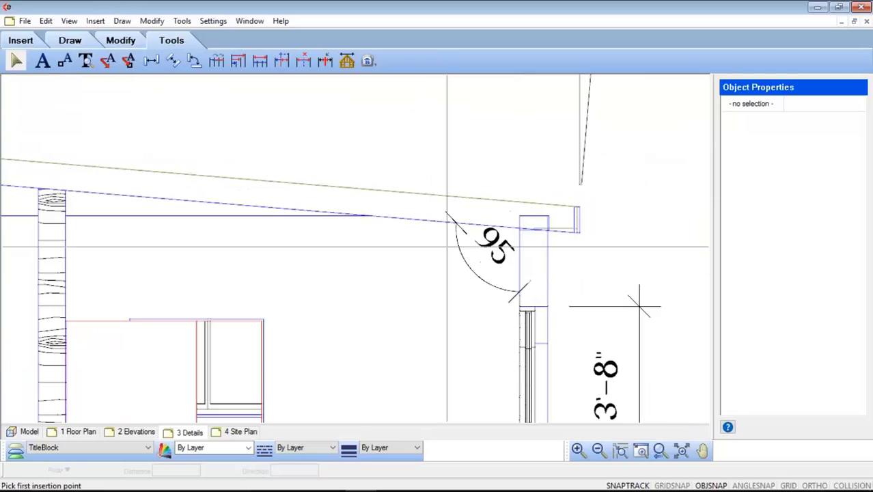
pyautogui.scroll(-3, 448, 246)
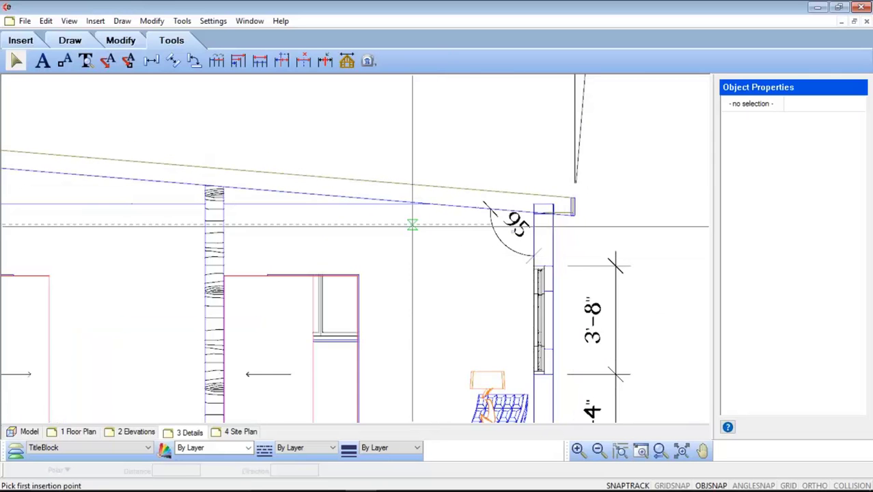
pyautogui.scroll(-4, 412, 224)
pyautogui.scroll(-2, 570, 225)
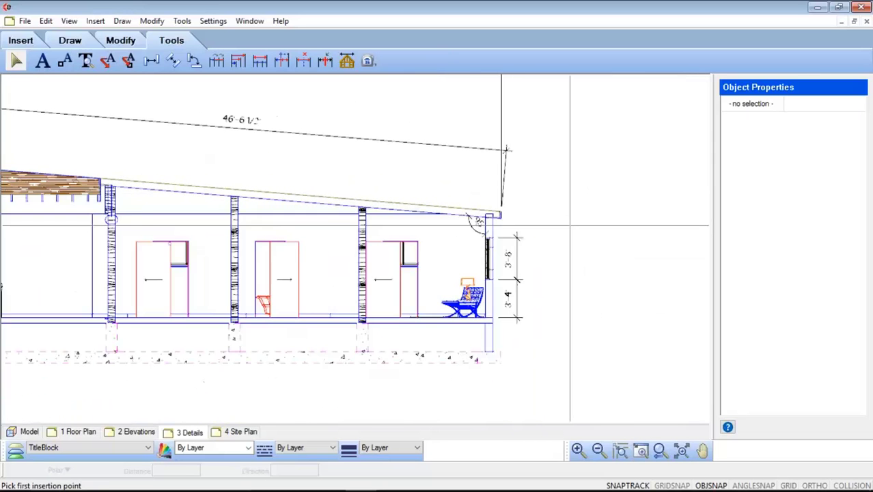
pyautogui.scroll(-3, 577, 229)
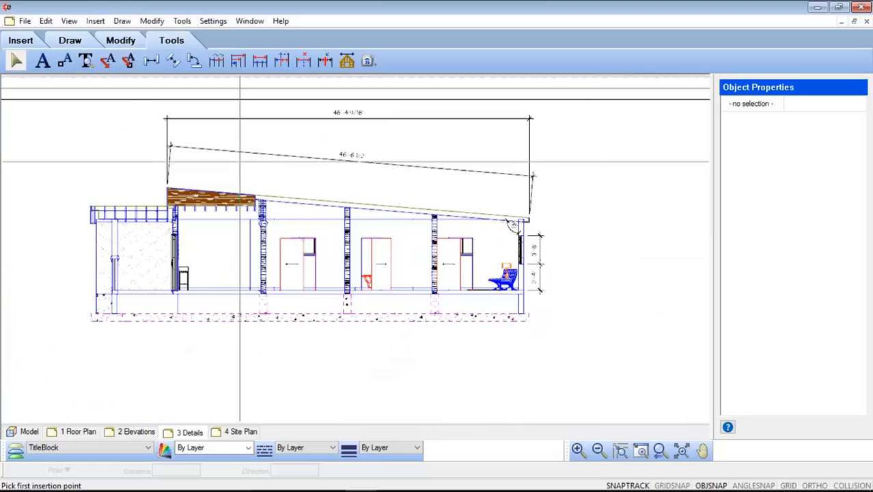
pyautogui.scroll(1, 240, 162)
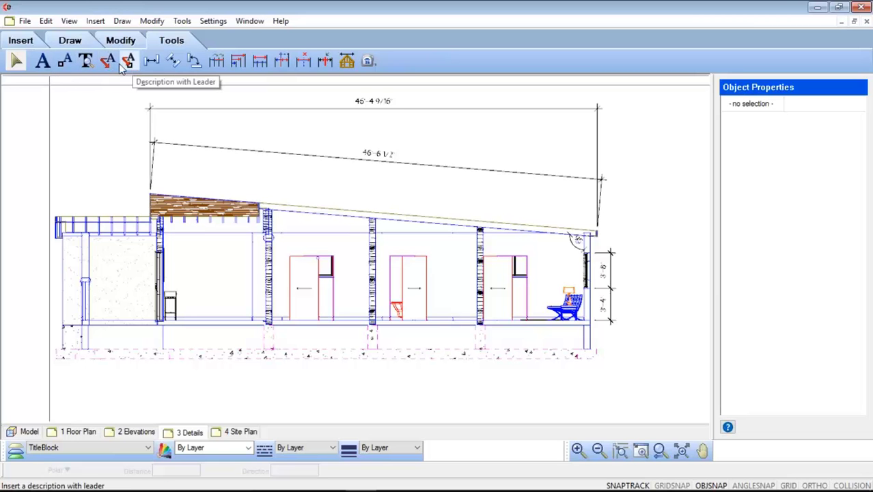
pyautogui.click(172, 59)
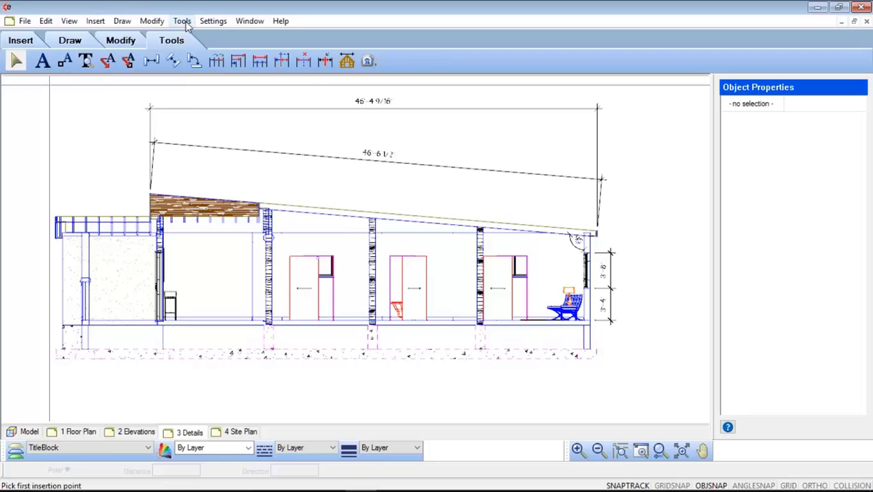
pyautogui.click(184, 22)
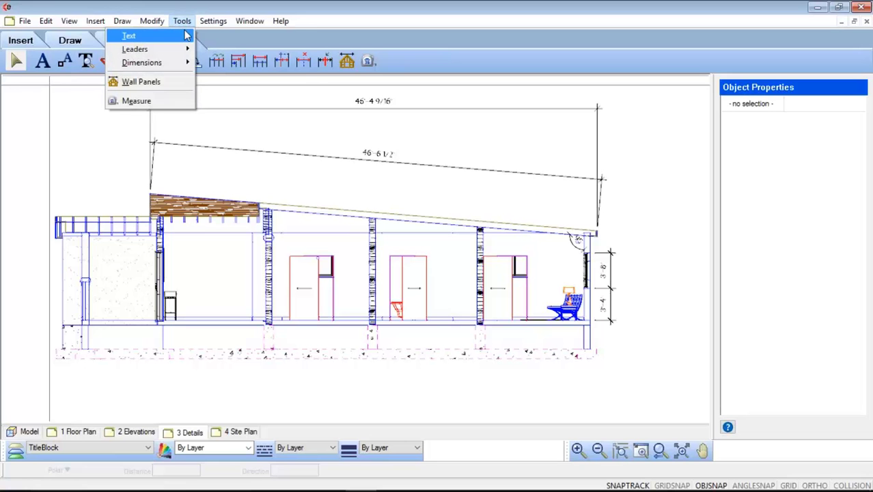
pyautogui.moveTo(186, 35)
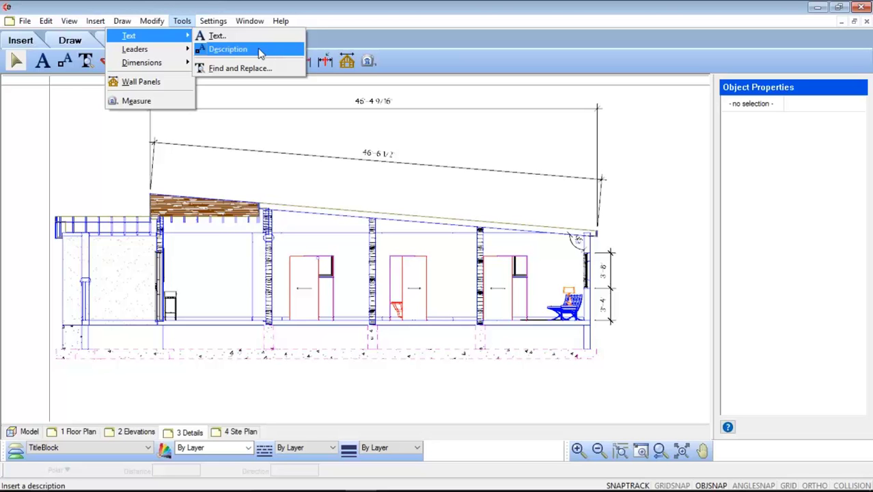
pyautogui.moveTo(191, 52)
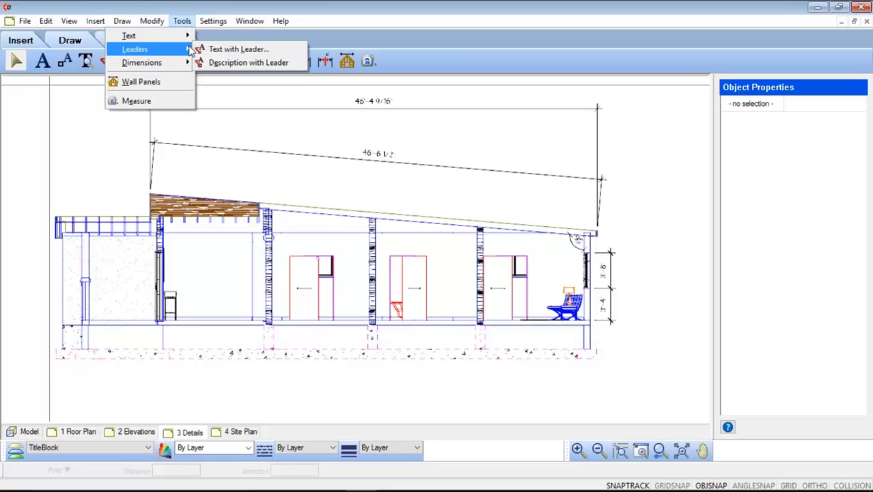
pyautogui.click(293, 64)
pyautogui.click(646, 144)
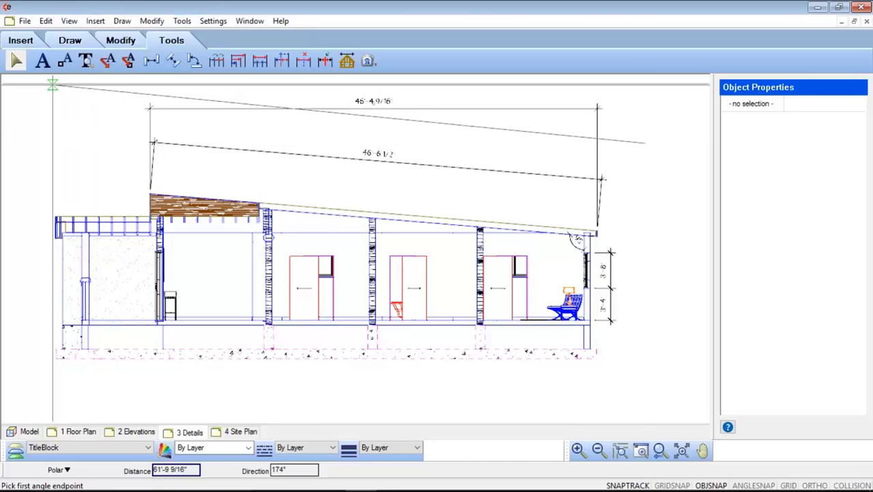
pyautogui.press('Escape')
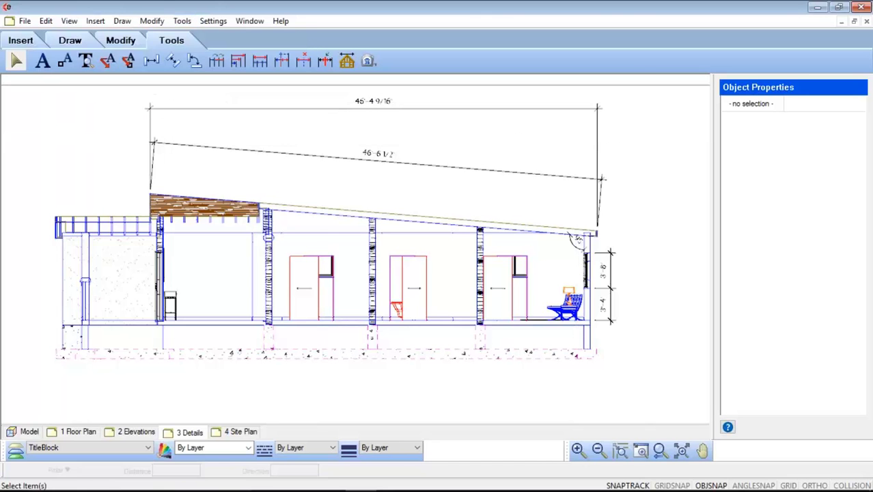
# Start a new text note in the Headings style reading "SECTION"
pyautogui.click(43, 62)
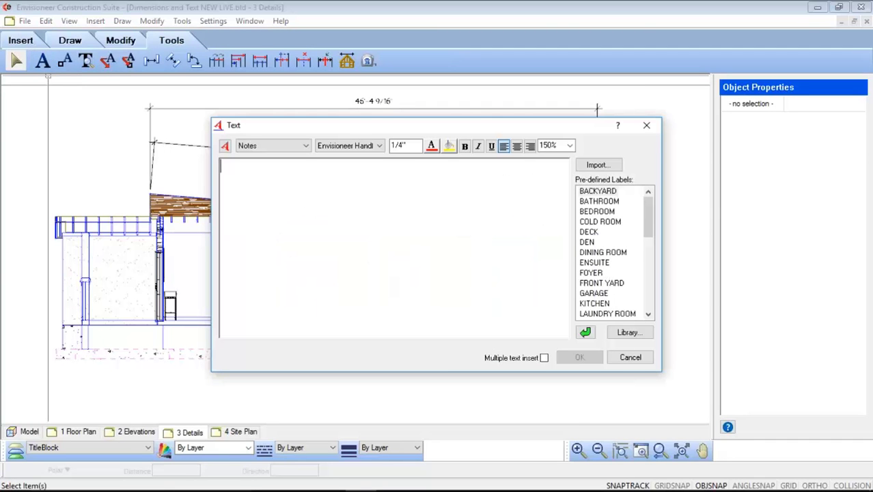
pyautogui.click(305, 147)
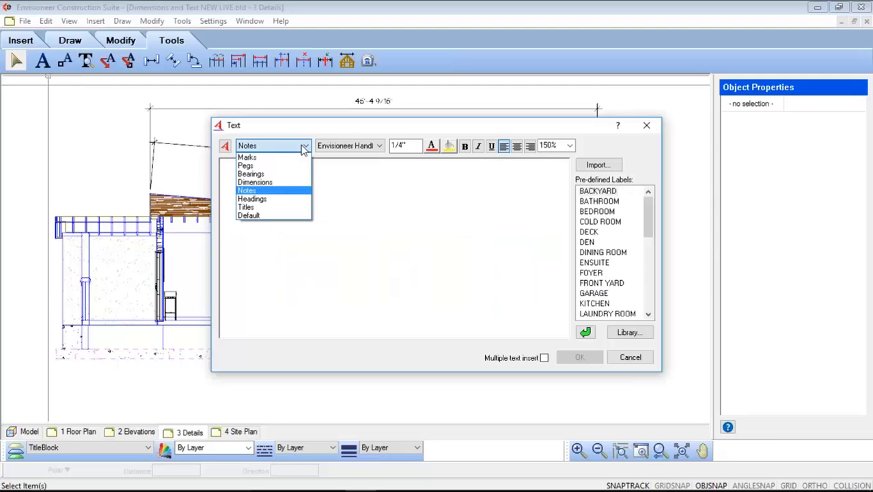
pyautogui.click(290, 201)
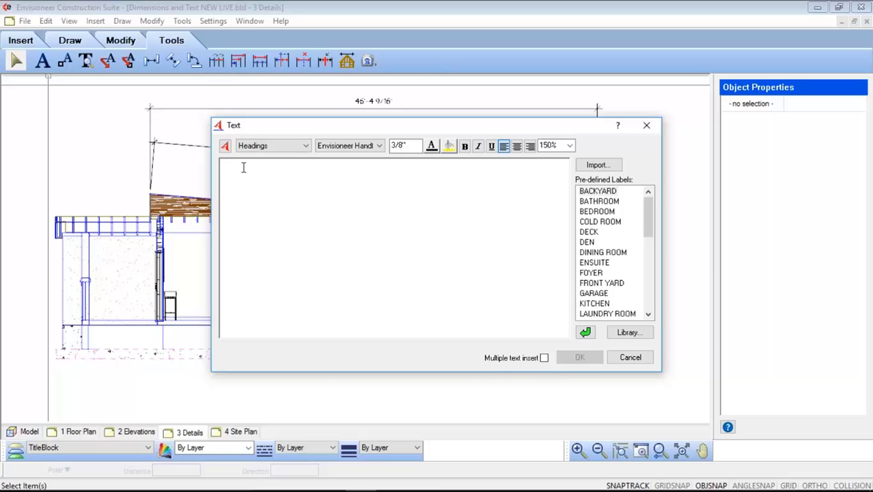
pyautogui.write('SE')
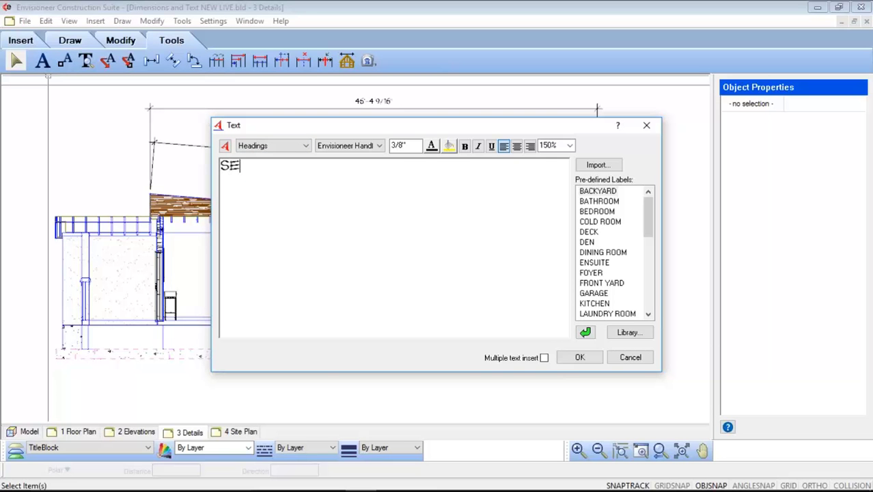
pyautogui.write('CTION')
# Underline the word SECTION and make it bold
pyautogui.moveTo(276, 170); pyautogui.dragTo(223, 176)
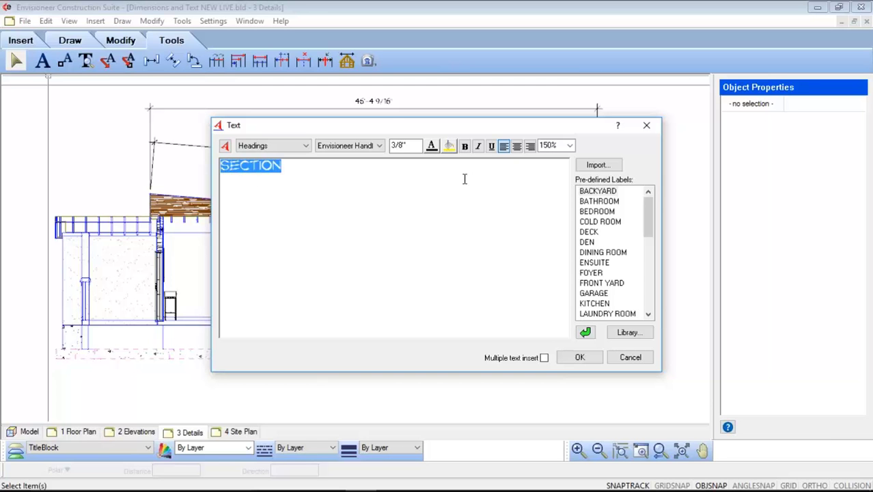
pyautogui.click(491, 146)
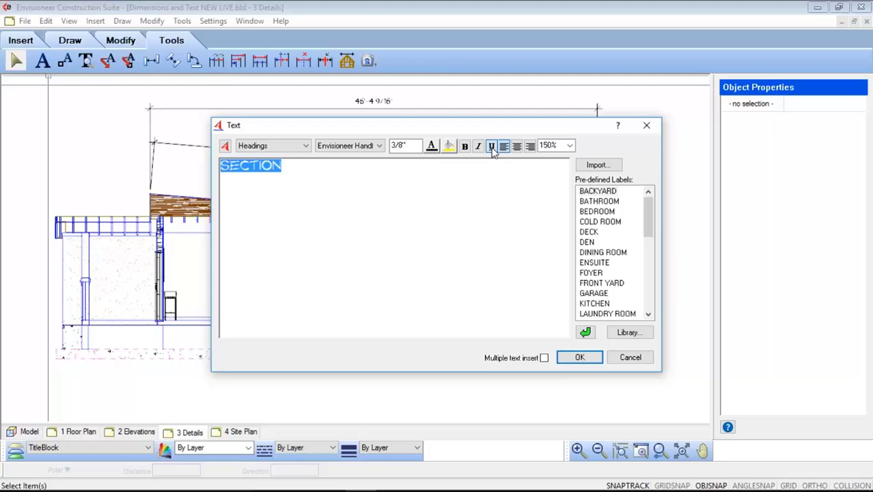
pyautogui.click(464, 146)
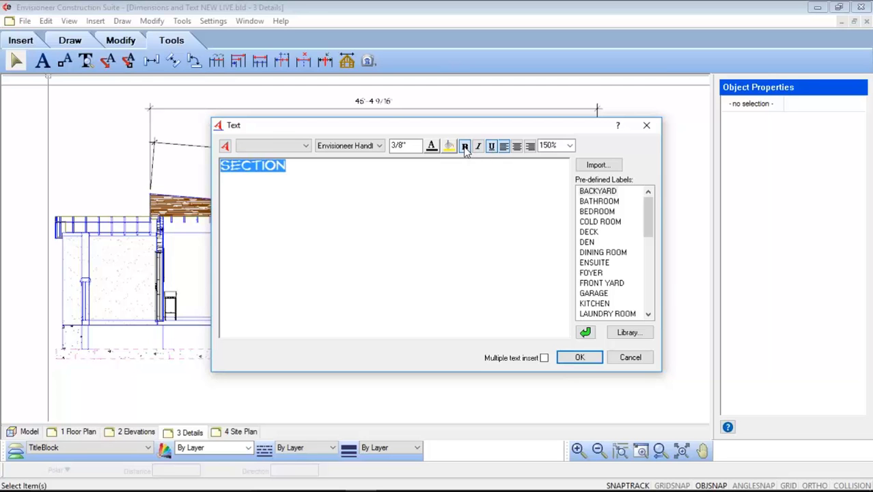
pyautogui.moveTo(419, 146); pyautogui.dragTo(390, 147)
pyautogui.click(409, 148)
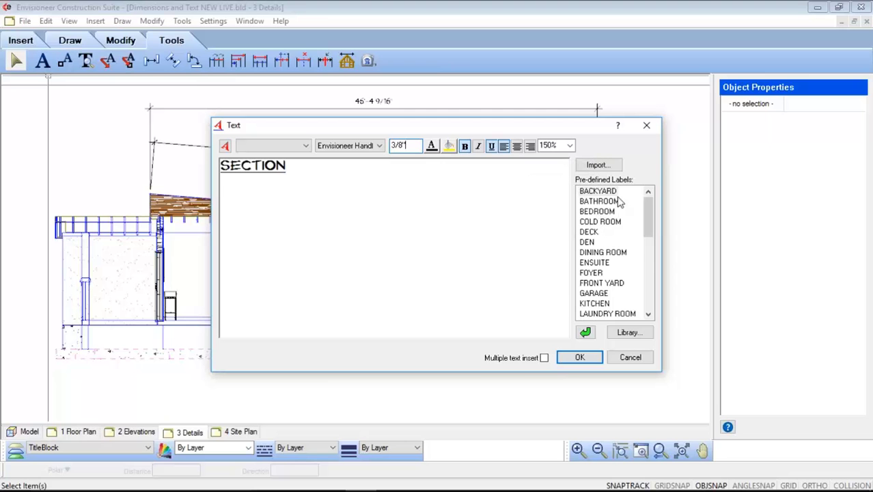
pyautogui.moveTo(648, 225)
pyautogui.mouseDown()
pyautogui.moveTo(651, 296)
pyautogui.moveTo(650, 220)
pyautogui.mouseUp()
# Add a second line under the heading in the Dimensions style reading "scale = 1/4" = 1'0""
pyautogui.click(294, 168)
pyautogui.press('Return')
pyautogui.click(302, 147)
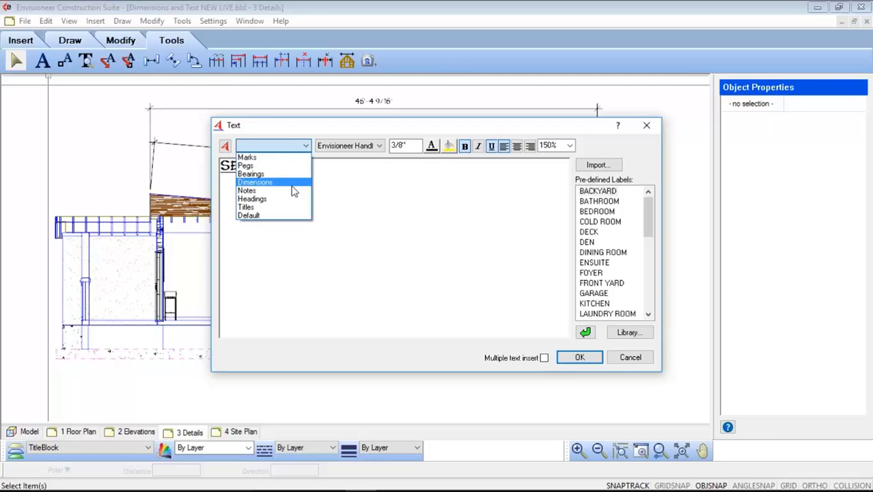
pyautogui.click(260, 183)
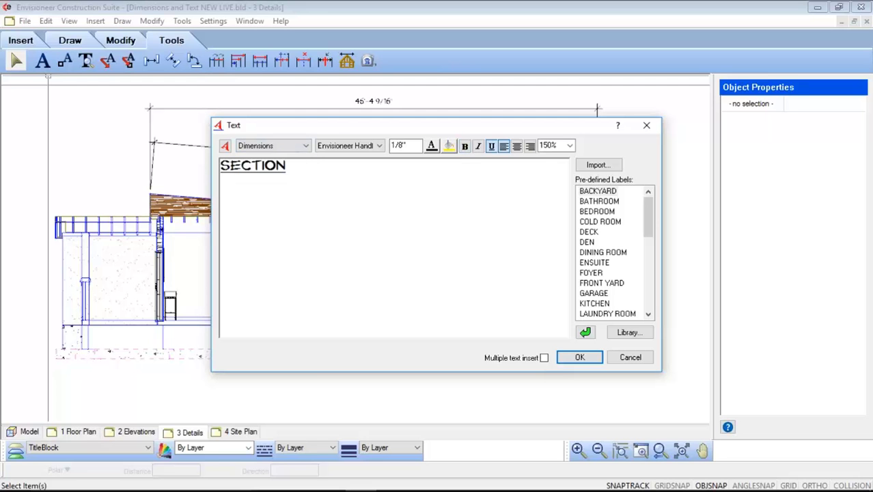
pyautogui.click(403, 145)
pyautogui.click(238, 180)
pyautogui.write("SCALE = 1/4 = 1'0")
# Right-align both title lines and place the text below the left end of the section's footing
pyautogui.moveTo(271, 182); pyautogui.dragTo(216, 164)
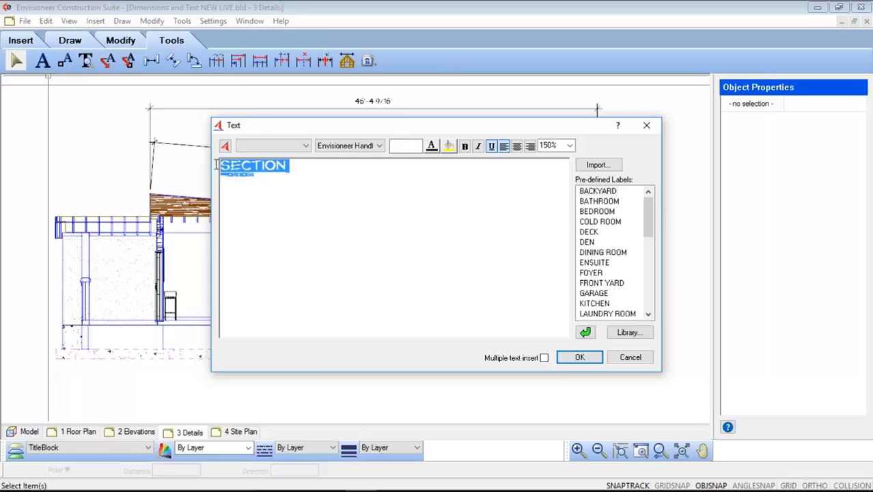
pyautogui.click(530, 146)
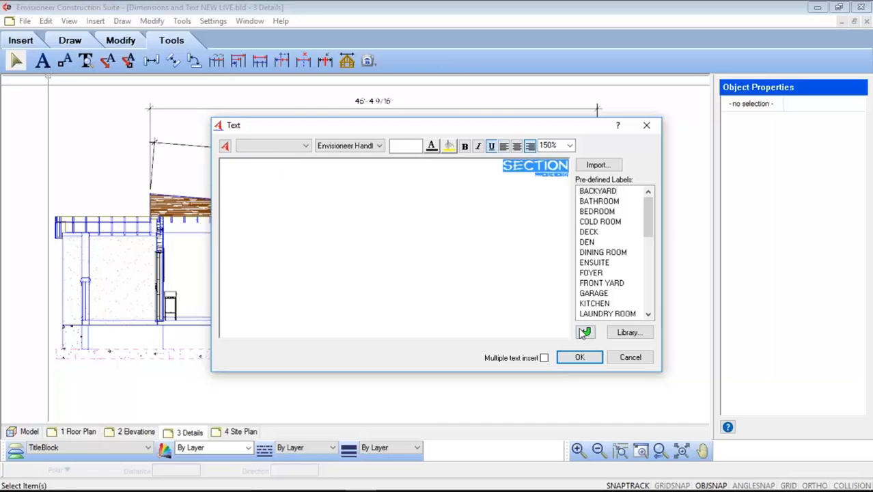
pyautogui.click(579, 358)
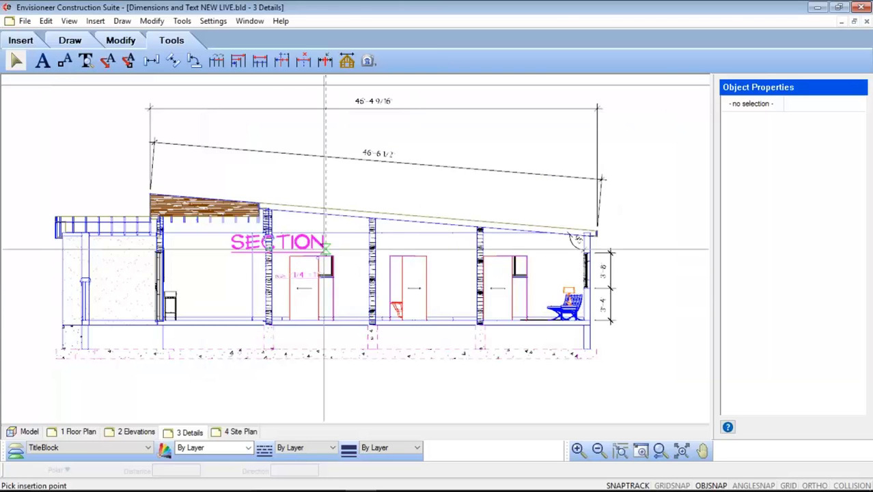
pyautogui.scroll(-2, 325, 250)
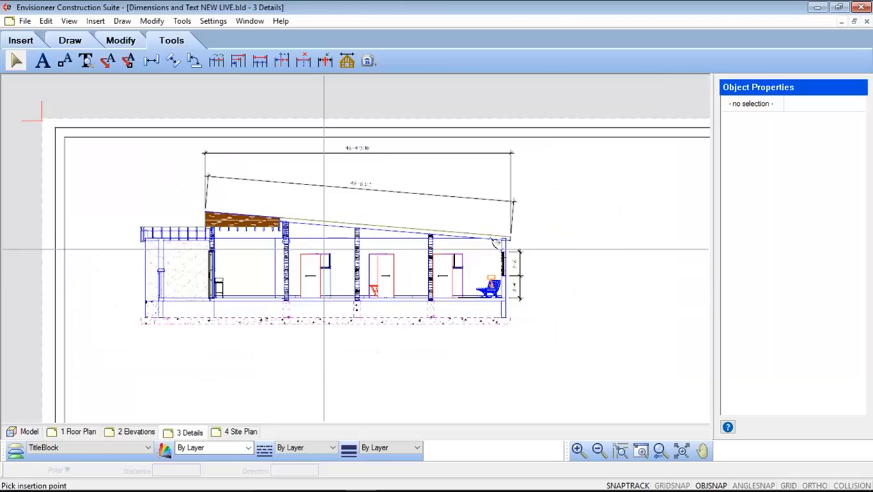
pyautogui.click(212, 340)
pyautogui.scroll(3, 205, 352)
pyautogui.scroll(2, 192, 362)
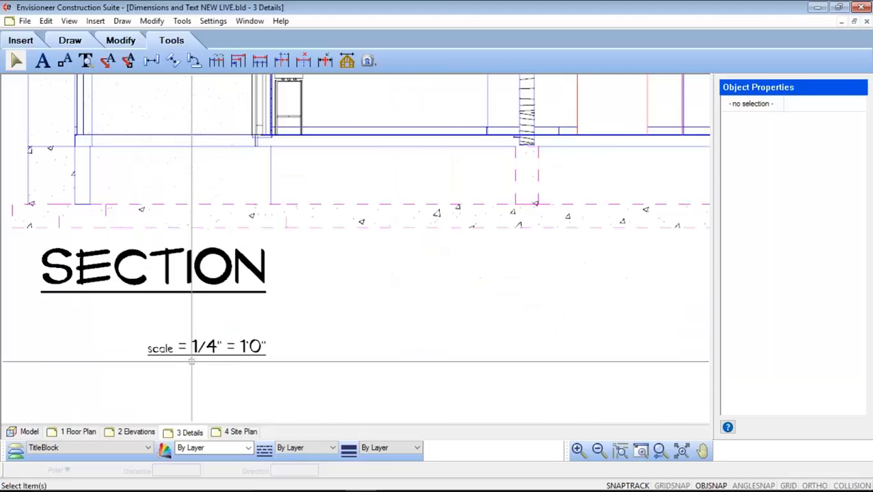
pyautogui.scroll(-5, 192, 362)
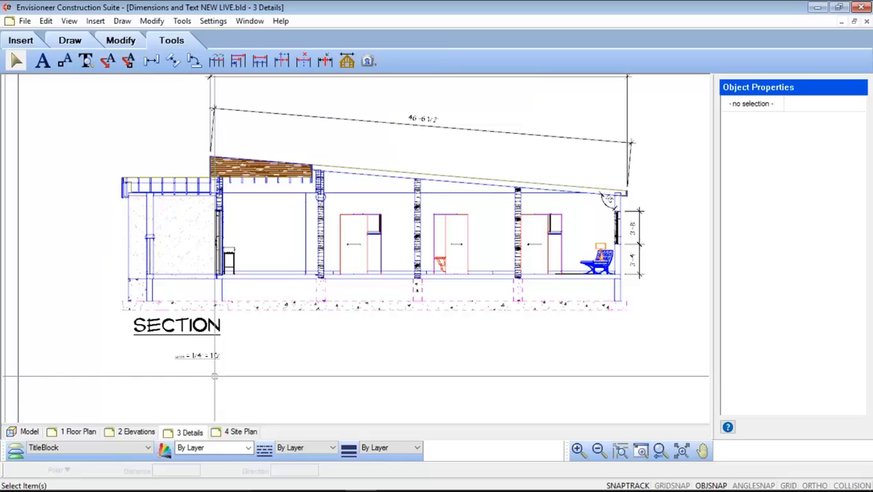
# Place the component label "1' X 2' Rect. Solid Strip Footing" just beyond the right end of the strip footing
pyautogui.scroll(-1, 215, 375)
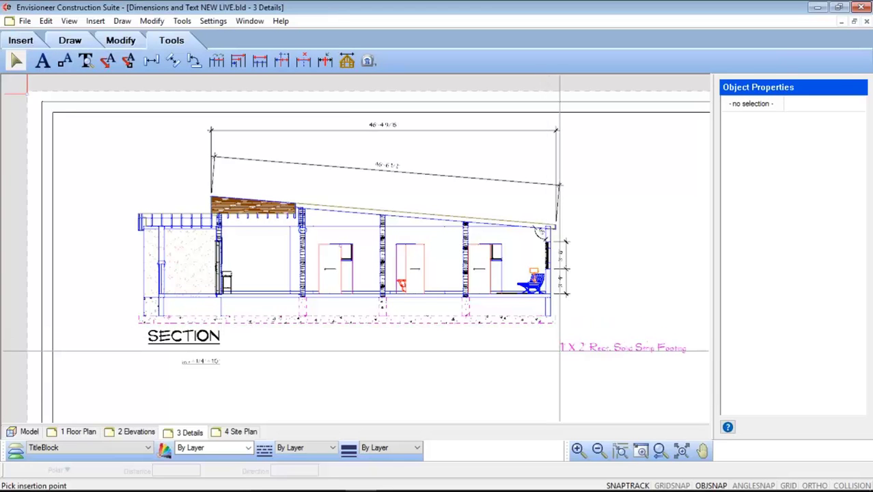
pyautogui.scroll(-2, 464, 359)
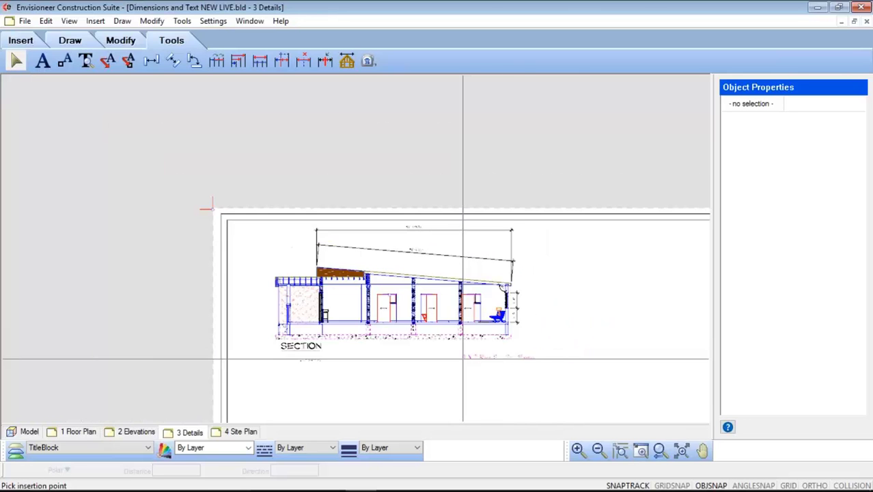
pyautogui.scroll(4, 522, 336)
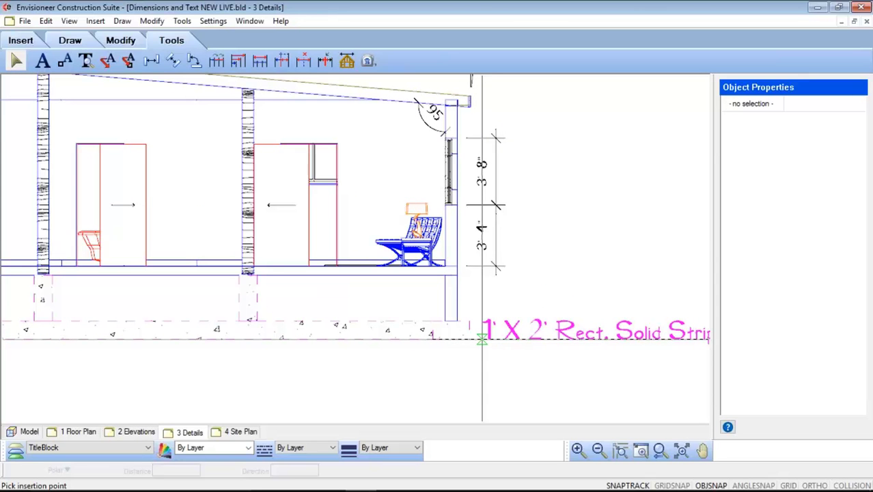
pyautogui.click(483, 337)
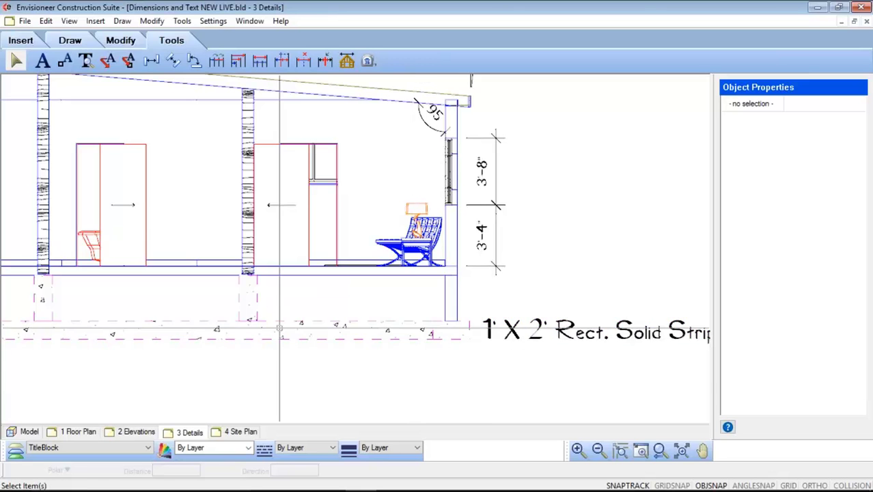
pyautogui.scroll(-3, 279, 326)
pyautogui.scroll(-3, 431, 368)
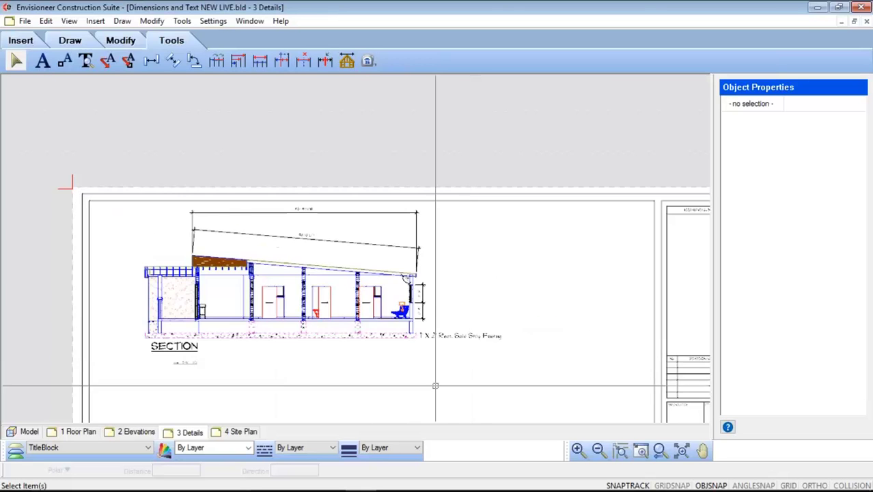
# Examine the footing label's font, height, color, background and text contents without changing them
pyautogui.scroll(5, 471, 301)
pyautogui.scroll(3, 478, 299)
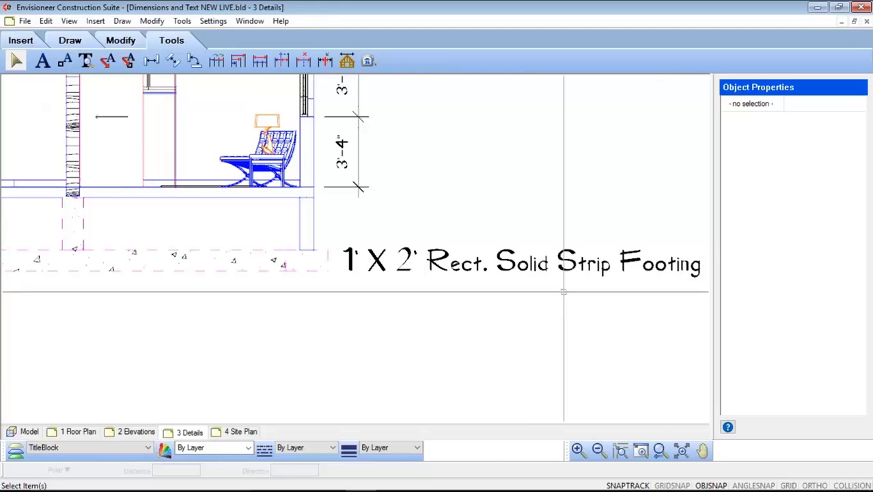
pyautogui.click(525, 265)
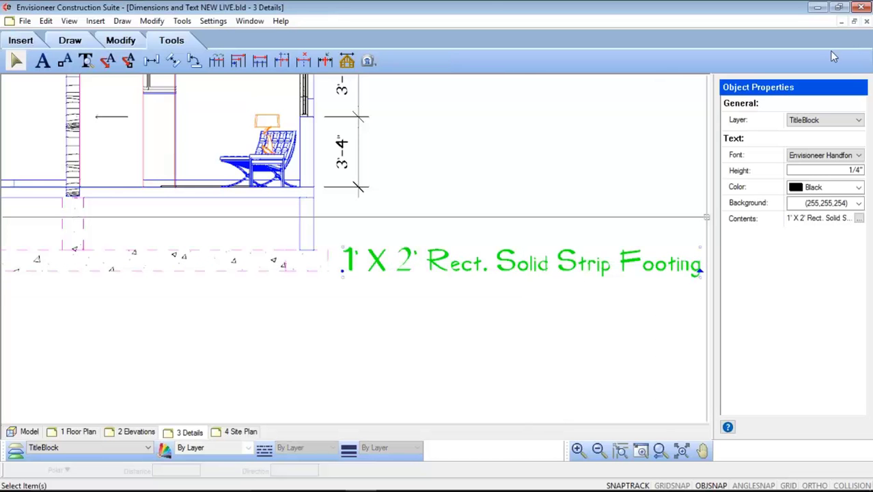
pyautogui.click(864, 17)
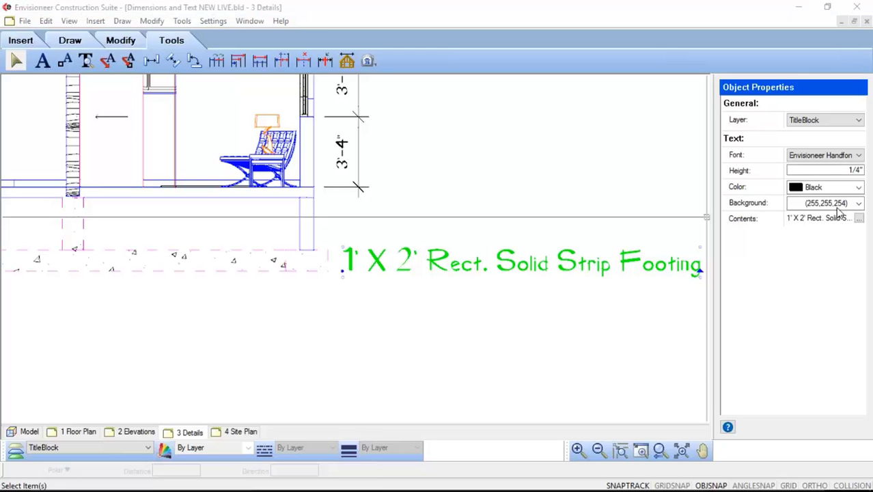
pyautogui.click(860, 157)
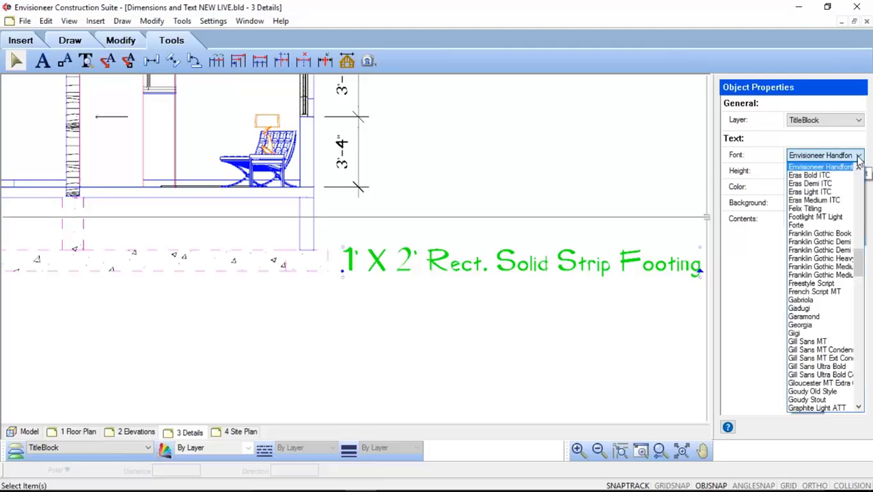
pyautogui.click(859, 157)
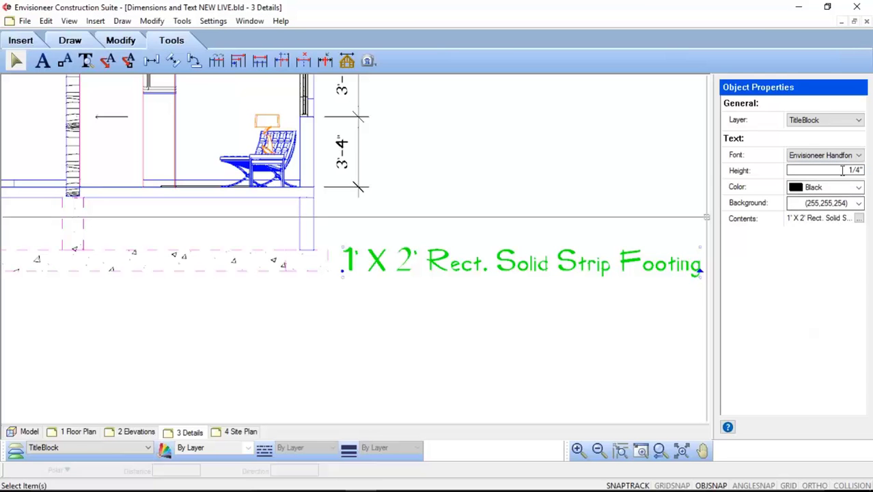
pyautogui.click(862, 171)
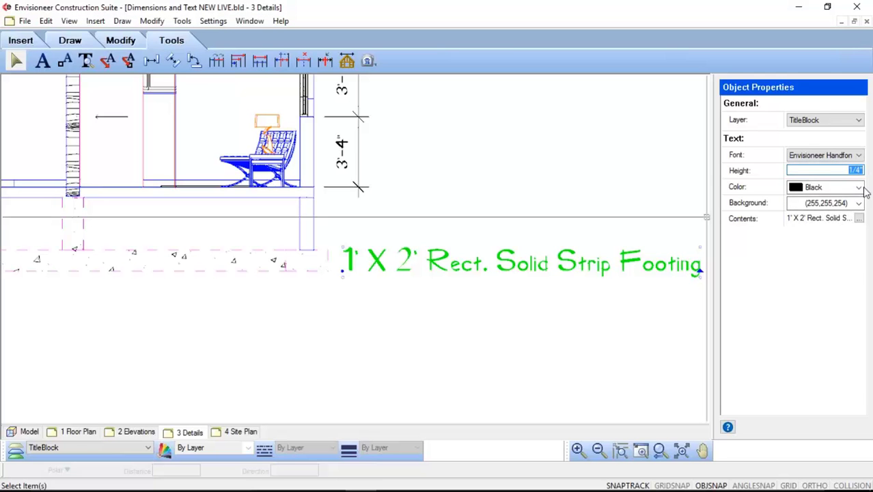
pyautogui.click(859, 188)
pyautogui.click(860, 201)
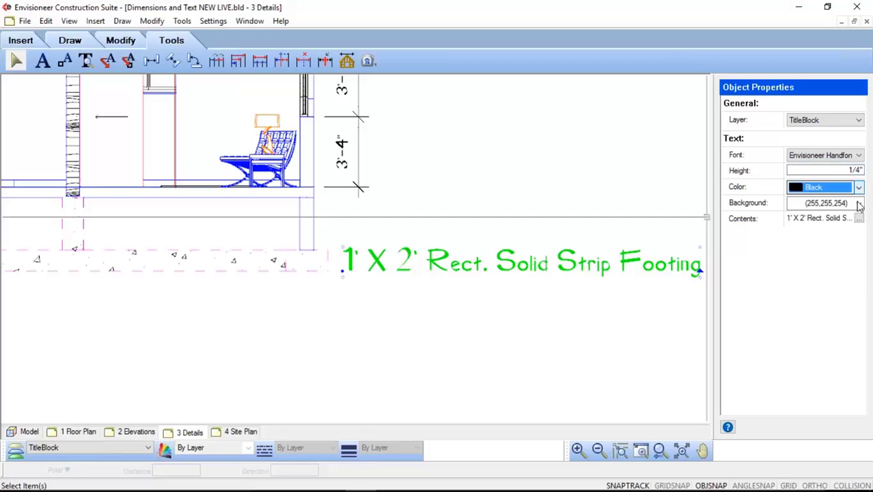
pyautogui.click(860, 204)
pyautogui.click(860, 204)
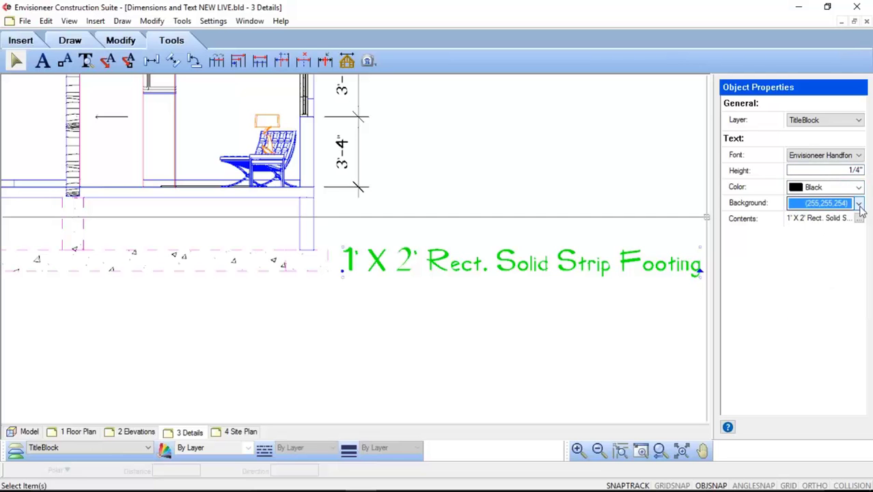
pyautogui.click(860, 218)
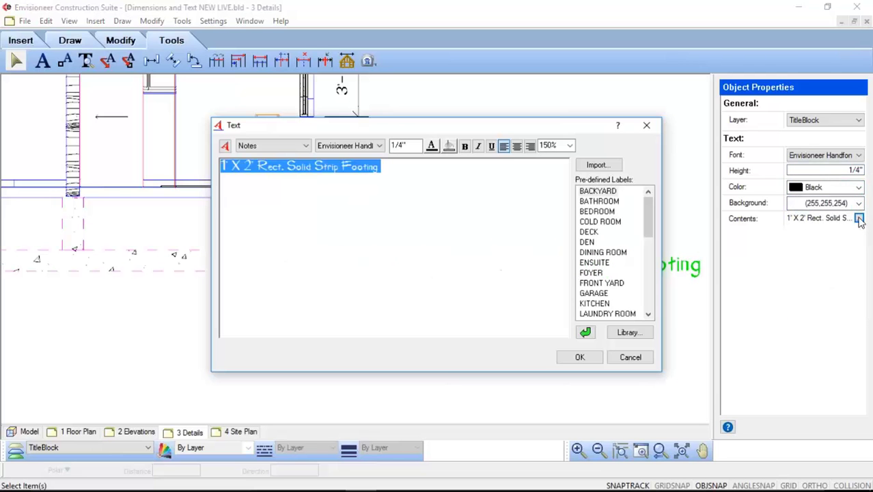
pyautogui.click(641, 360)
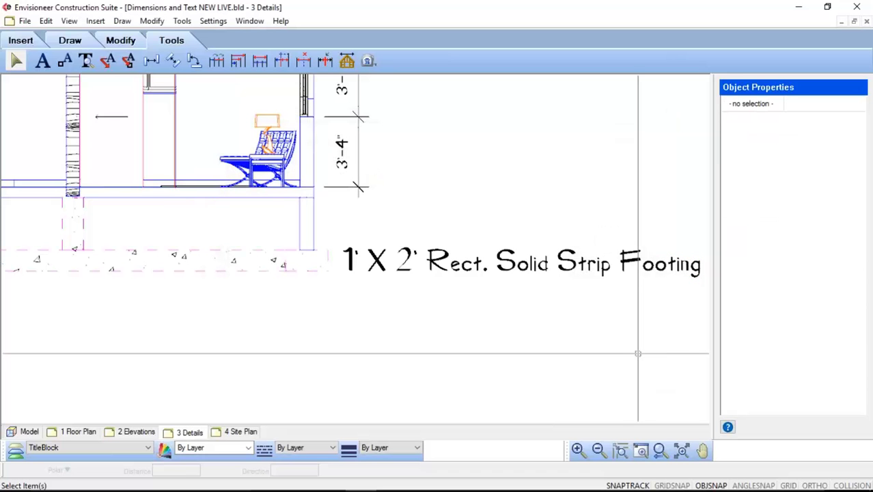
# Compose a leader note in the Dimensions style reading "ASPHALT SHINGLES" for the section drawing
pyautogui.scroll(-1, 640, 356)
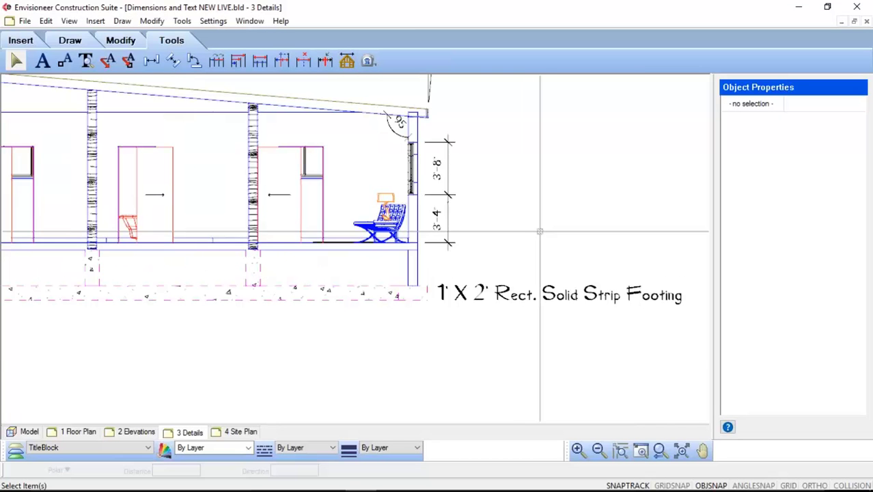
pyautogui.scroll(-4, 540, 233)
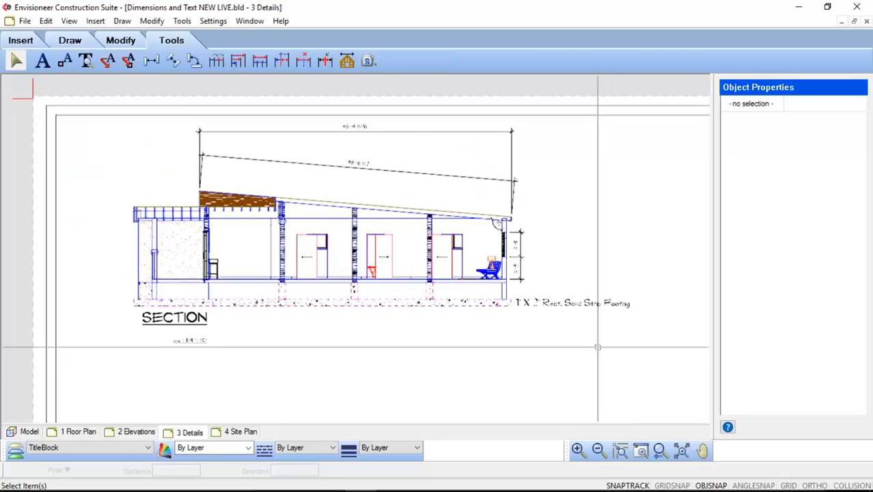
pyautogui.click(107, 62)
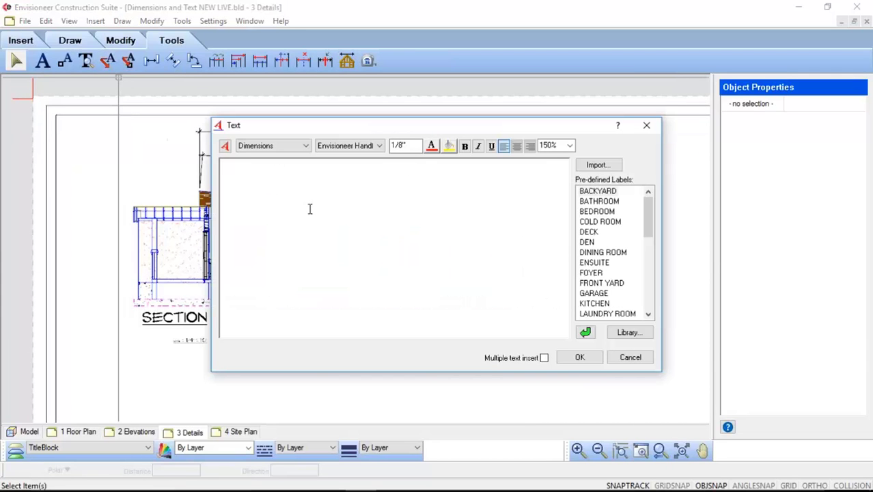
pyautogui.write('ASPHALT SHINGLE')
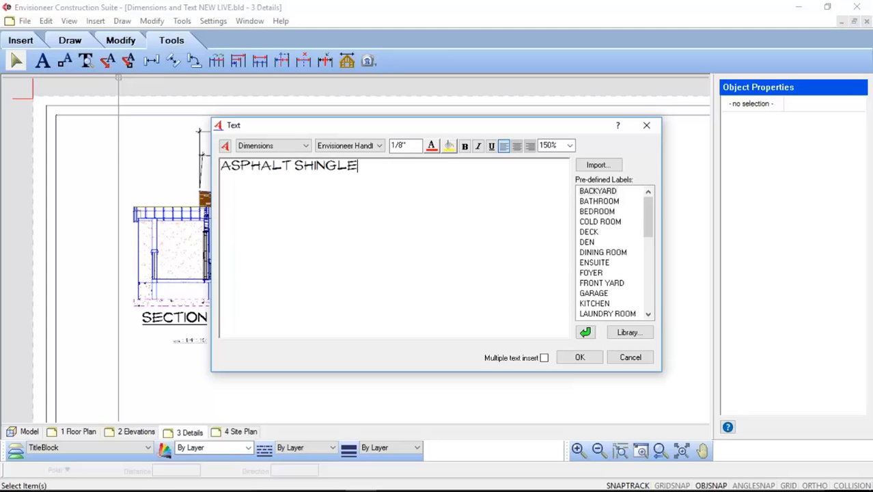
pyautogui.write('S')
pyautogui.click(582, 359)
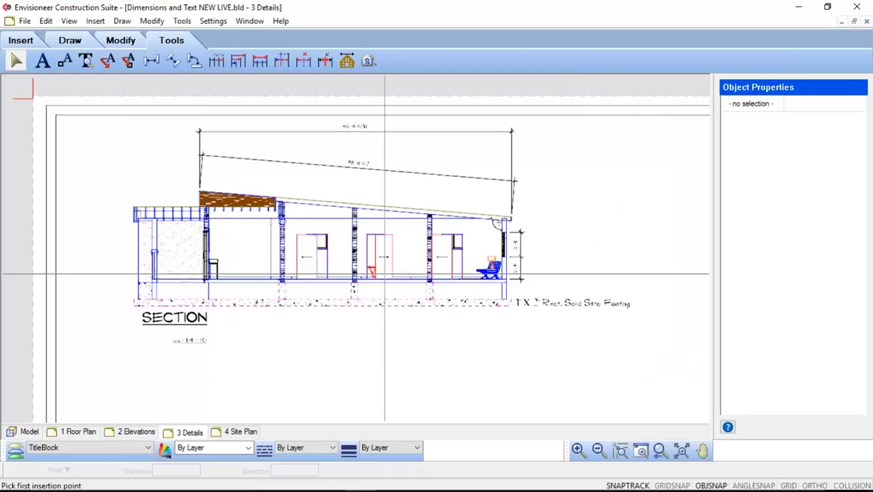
# Place the shingles note's leader with its arrowhead on the brown roof hatch and a short horizontal landing above the roof
pyautogui.scroll(4, 224, 185)
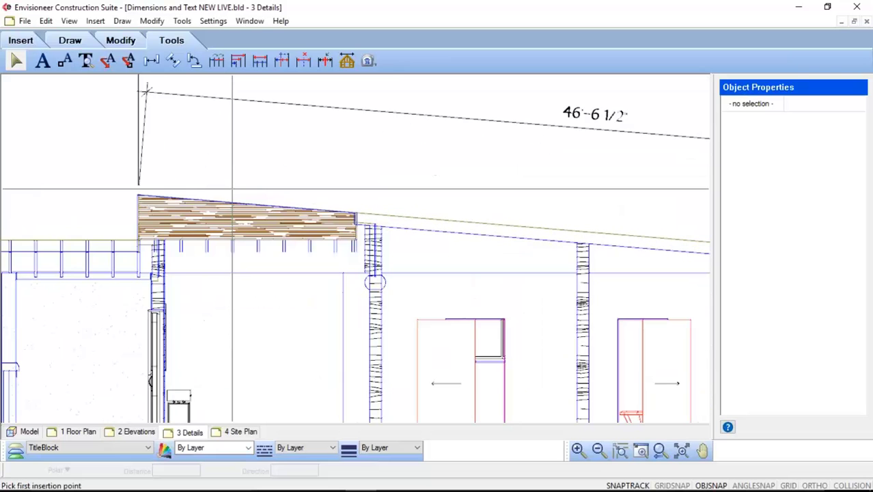
pyautogui.click(220, 216)
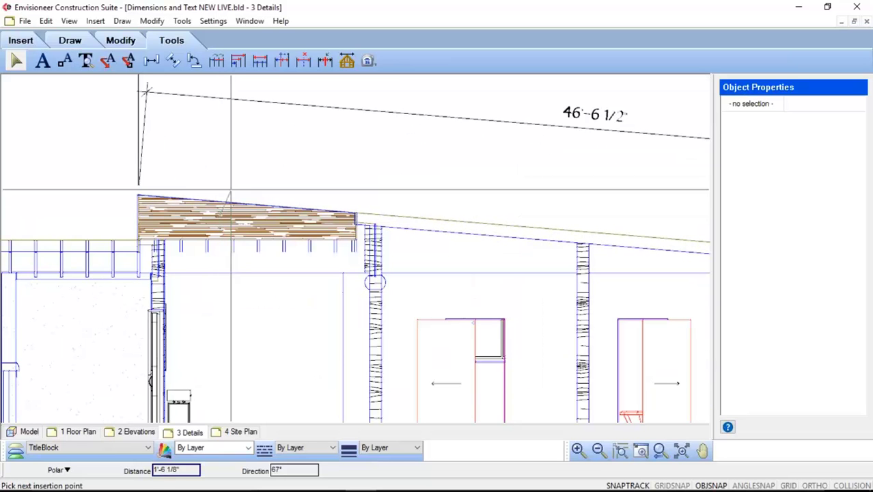
pyautogui.click(288, 162)
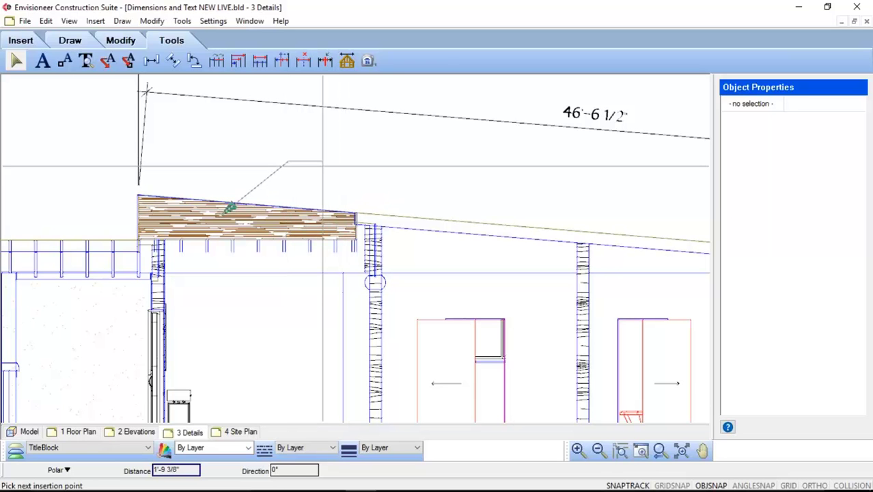
pyautogui.click(323, 165)
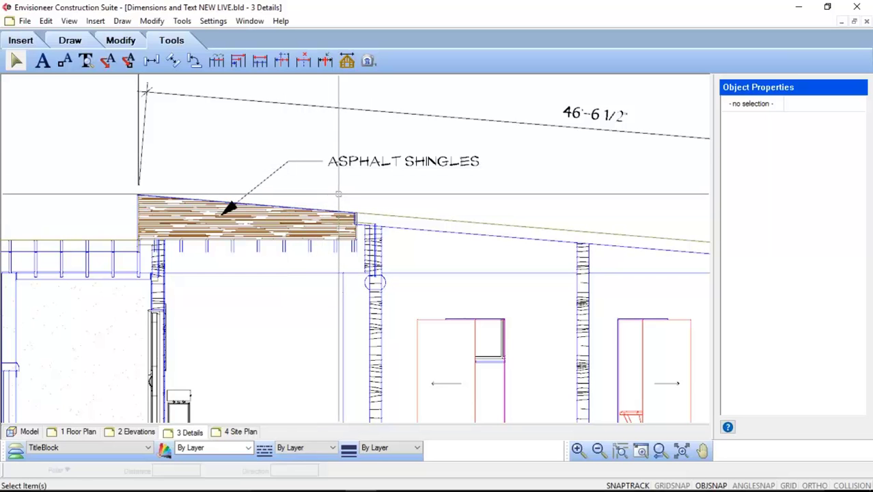
# Add a component label with leader, "8" x 8" Wood Post", pointing at the upper part of the section's middle post, with the text above the roof
pyautogui.scroll(-2, 312, 191)
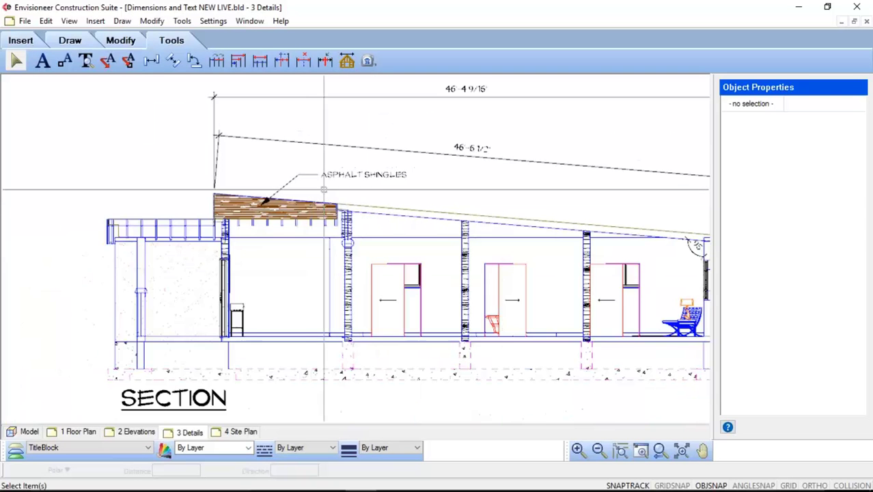
pyautogui.scroll(-1, 301, 210)
pyautogui.scroll(-1, 300, 210)
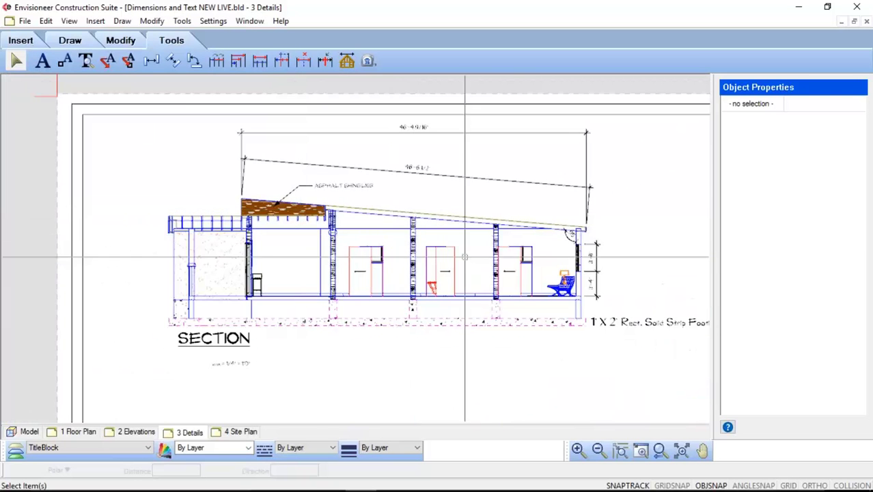
pyautogui.scroll(1, 464, 252)
pyautogui.scroll(-1, 464, 252)
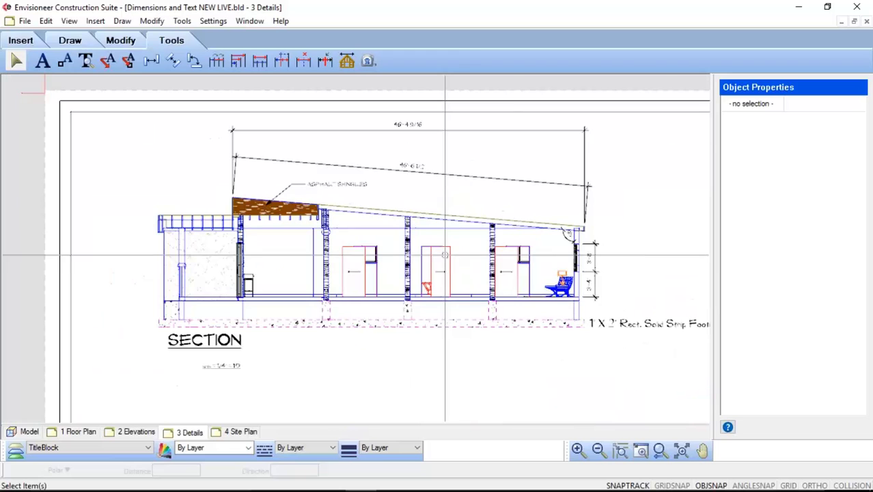
pyautogui.click(698, 457)
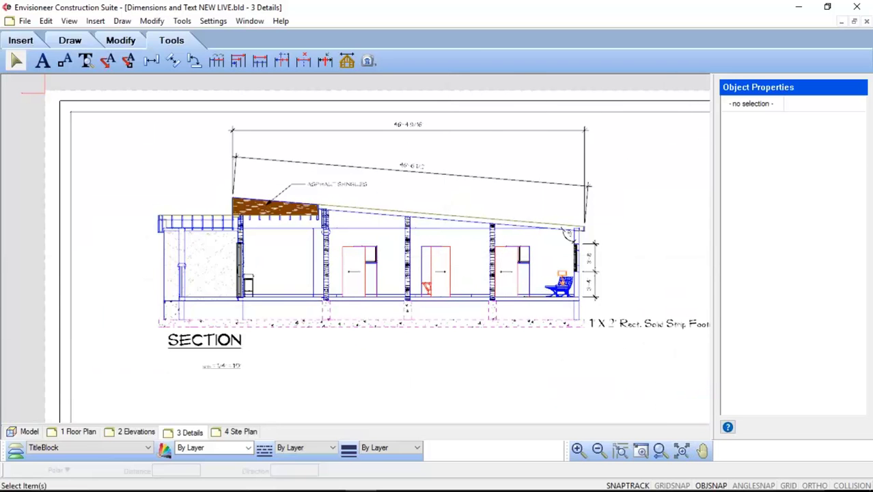
pyautogui.moveTo(670, 324); pyautogui.dragTo(608, 324)
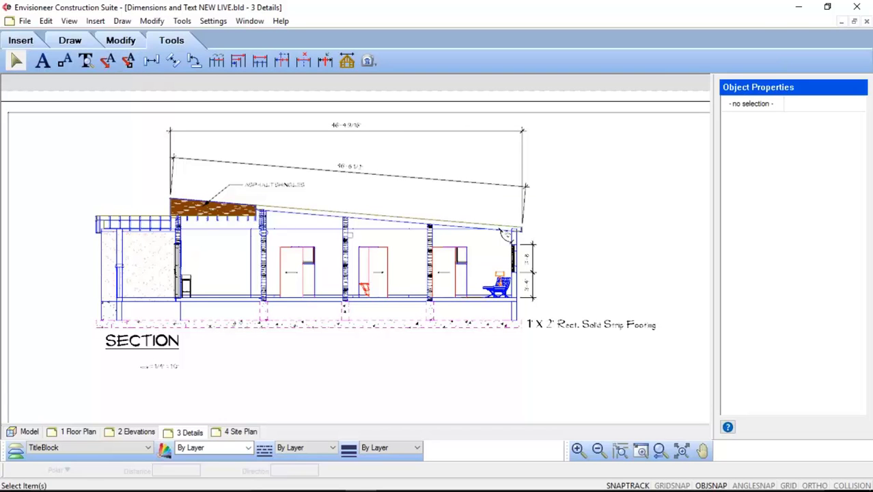
pyautogui.press('Return')
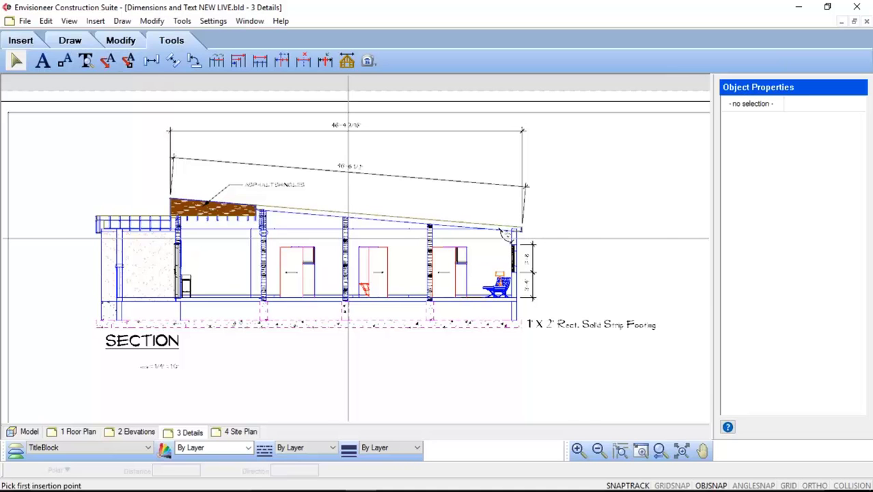
pyautogui.scroll(4, 348, 238)
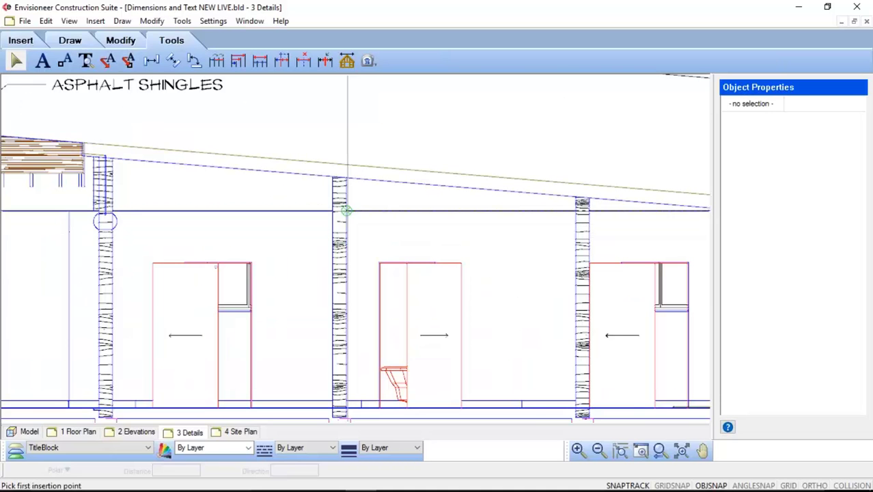
pyautogui.click(347, 200)
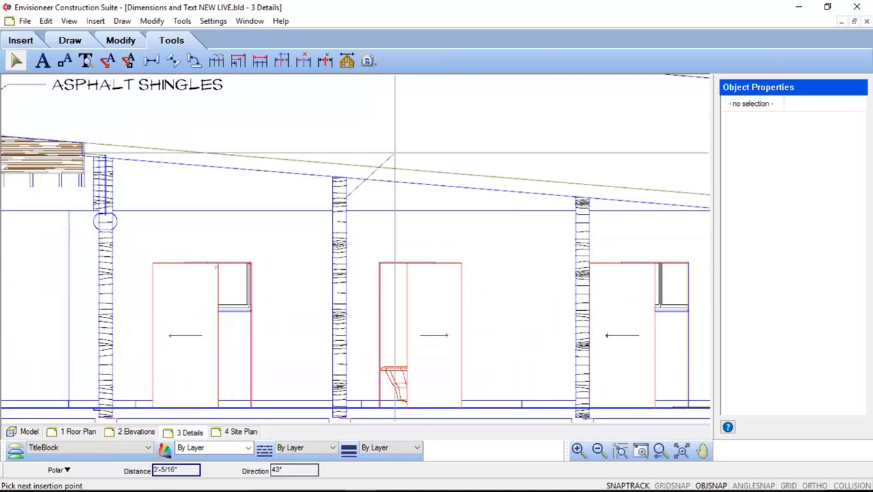
pyautogui.scroll(-3, 395, 156)
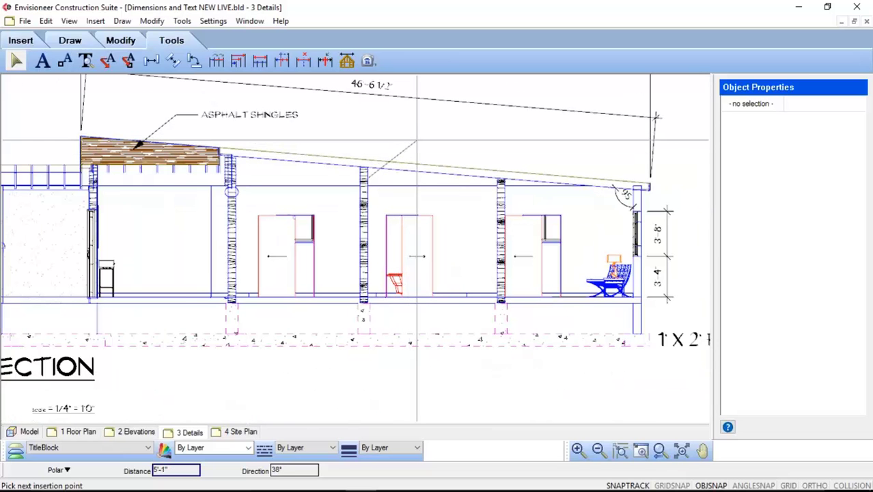
pyautogui.click(415, 141)
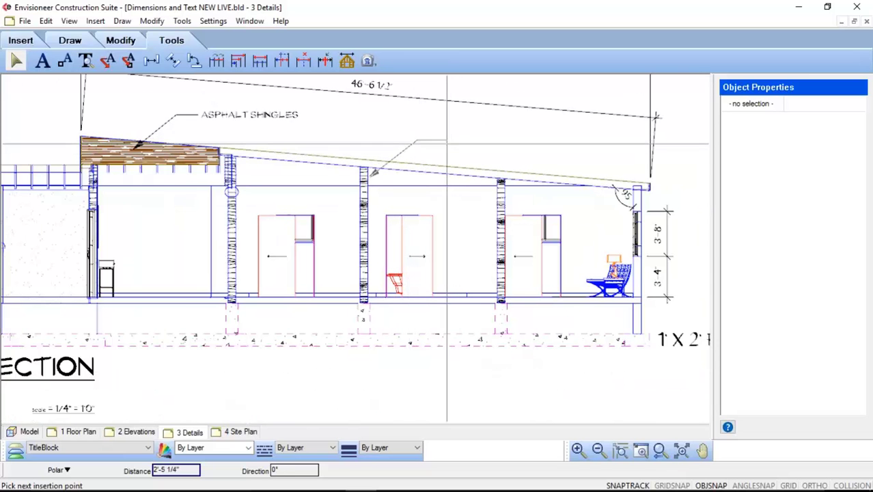
pyautogui.click(440, 141)
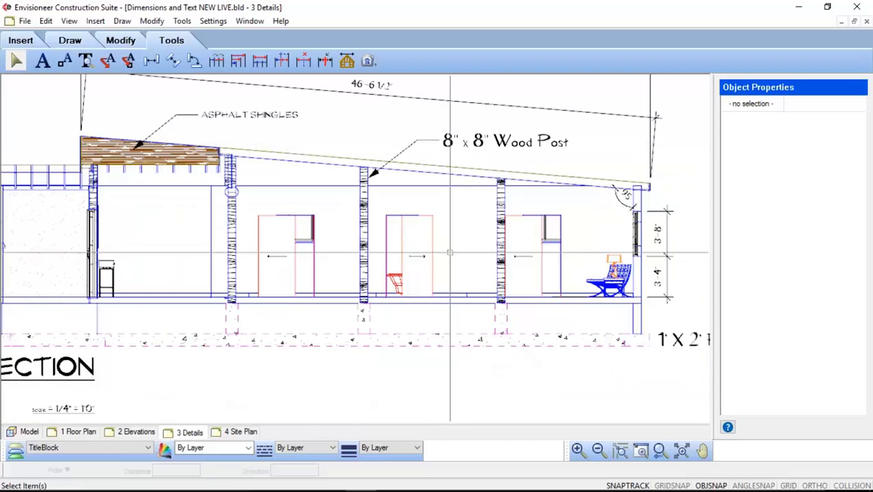
# Review the whole details sheet and switch to the elevations sheet to view the level markers at both ends of the elevation
pyautogui.scroll(-2, 384, 260)
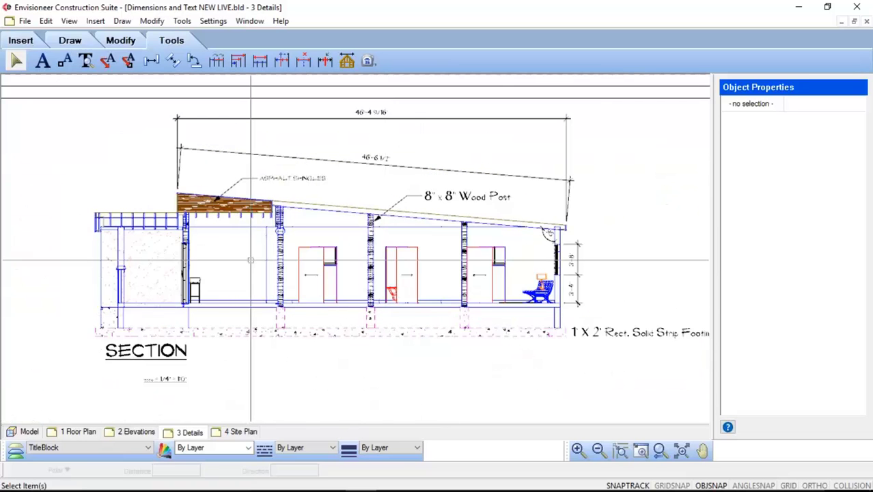
pyautogui.scroll(-1, 251, 260)
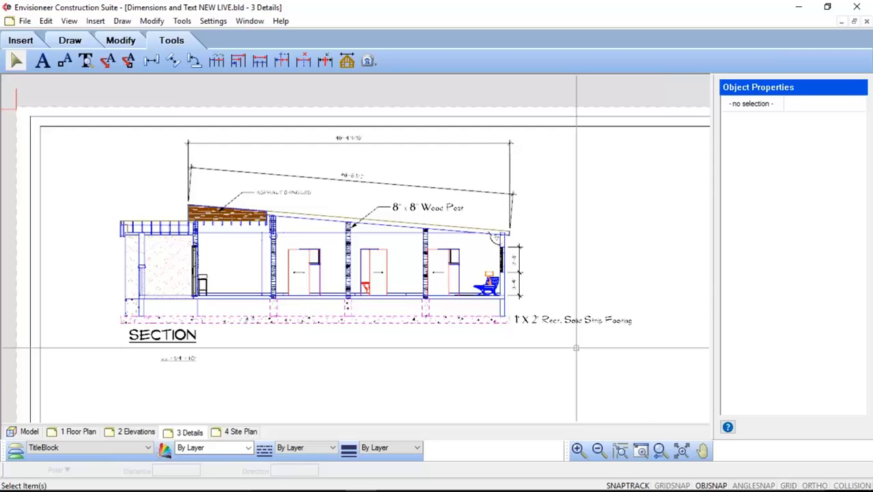
pyautogui.click(684, 451)
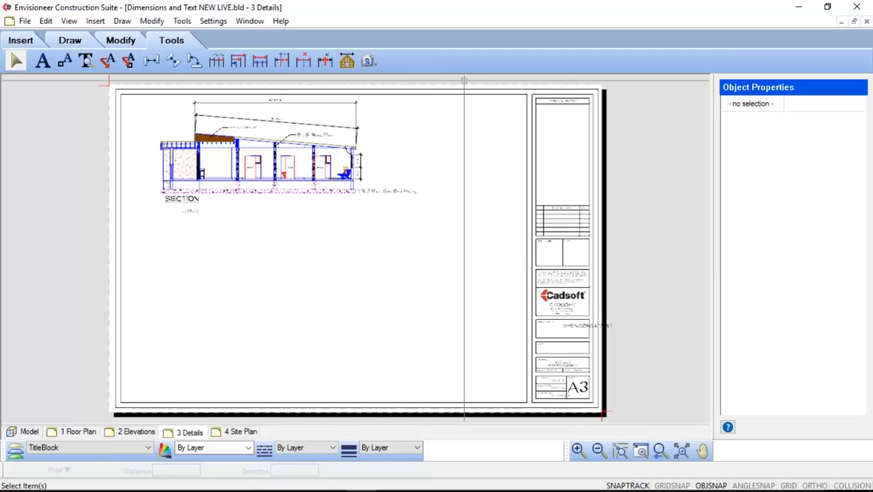
pyautogui.click(136, 432)
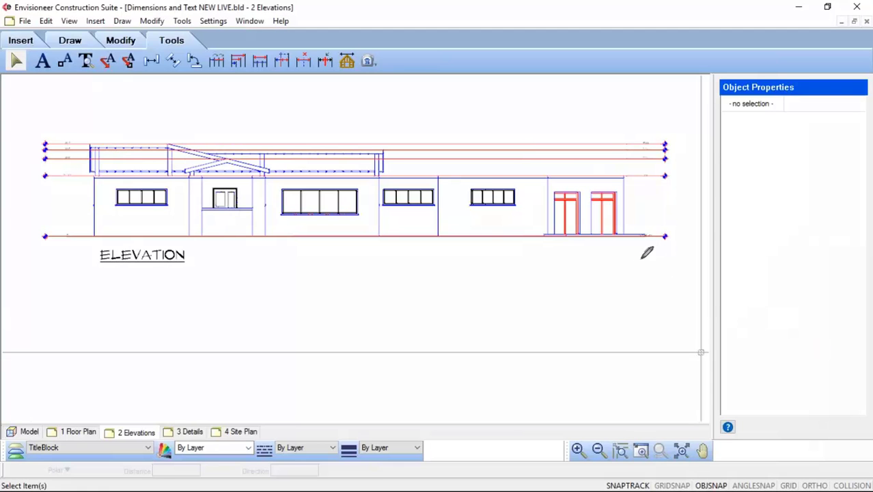
pyautogui.moveTo(633, 258)
pyautogui.mouseDown()
pyautogui.moveTo(685, 230)
pyautogui.moveTo(685, 137)
pyautogui.moveTo(667, 121)
pyautogui.moveTo(634, 144)
pyautogui.moveTo(639, 247)
pyautogui.mouseUp()
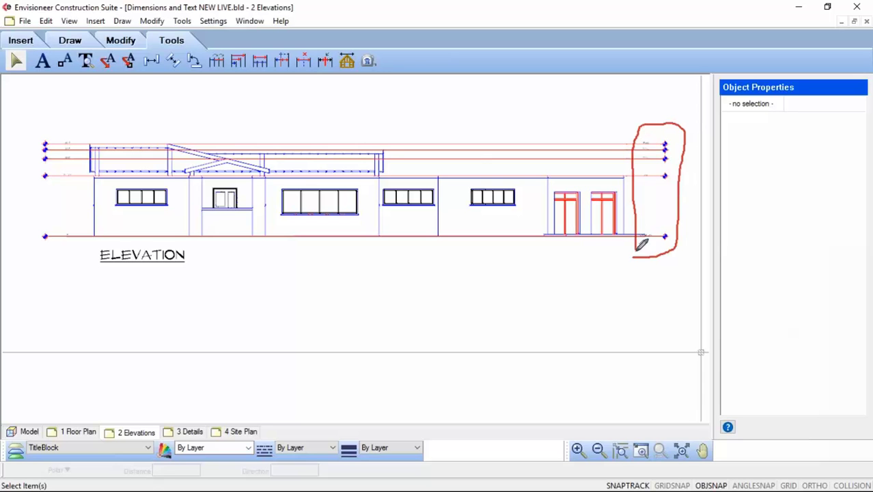
pyautogui.moveTo(33, 259)
pyautogui.mouseDown()
pyautogui.moveTo(70, 242)
pyautogui.moveTo(89, 176)
pyautogui.moveTo(83, 131)
pyautogui.moveTo(33, 146)
pyautogui.moveTo(22, 195)
pyautogui.moveTo(34, 259)
pyautogui.mouseUp()
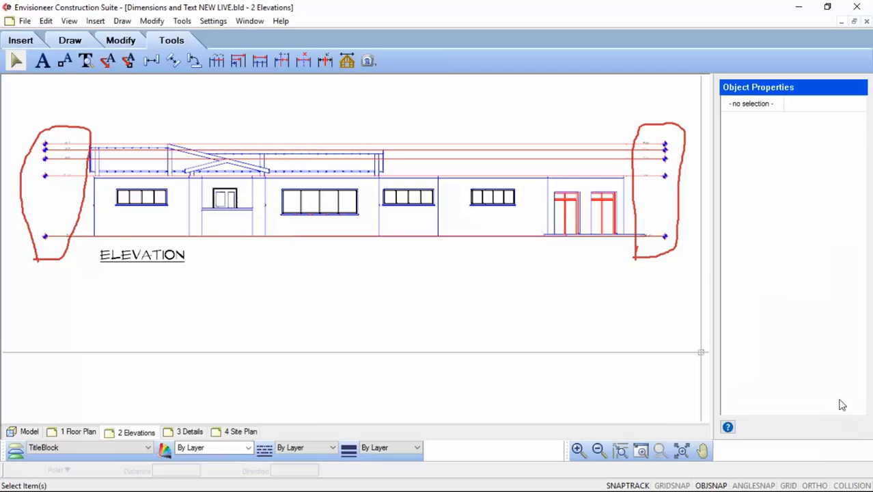
pyautogui.click(814, 399)
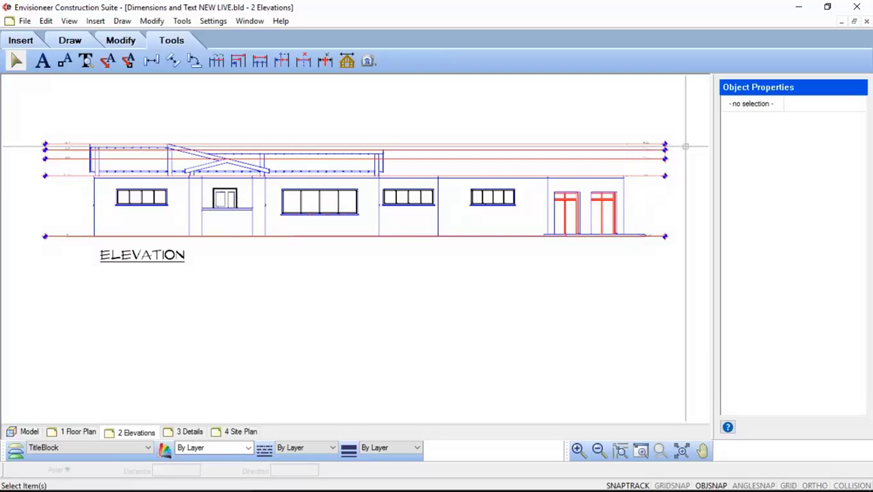
# Examine up close the height values at the elevation's left end and the level names at its right end
pyautogui.scroll(2, 31, 137)
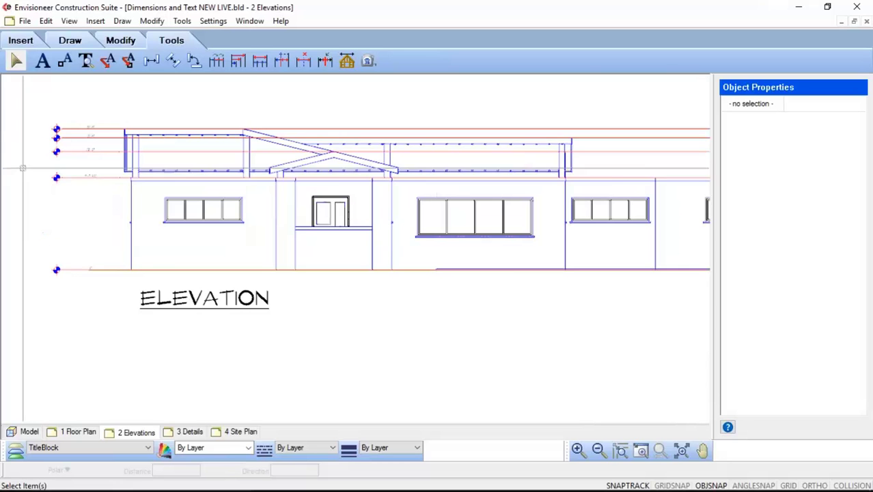
pyautogui.scroll(2, 22, 126)
pyautogui.scroll(1, 22, 125)
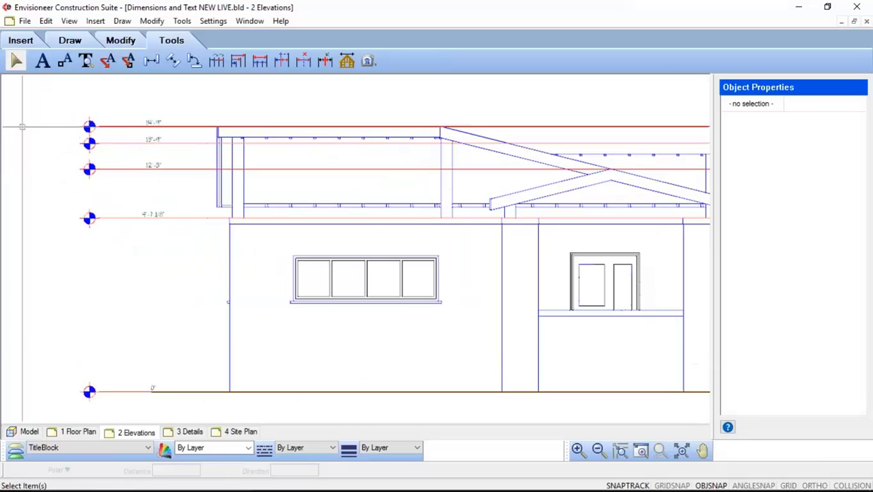
pyautogui.scroll(3, 142, 108)
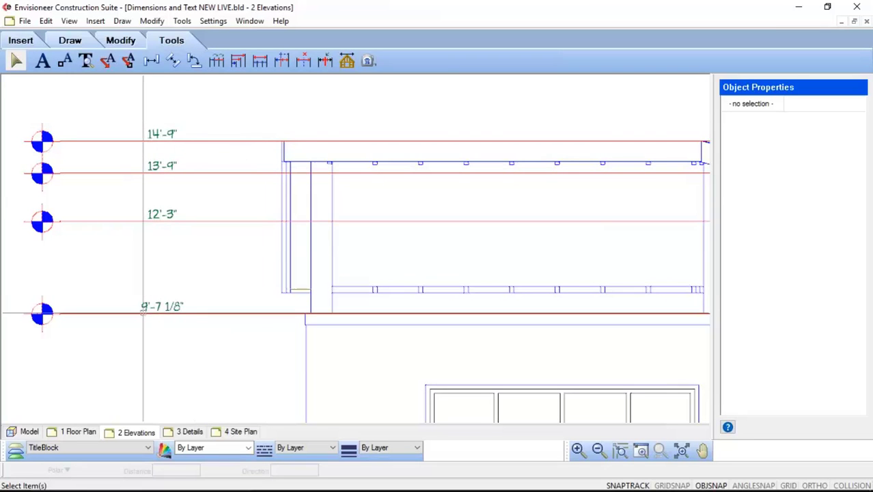
pyautogui.scroll(-5, 137, 198)
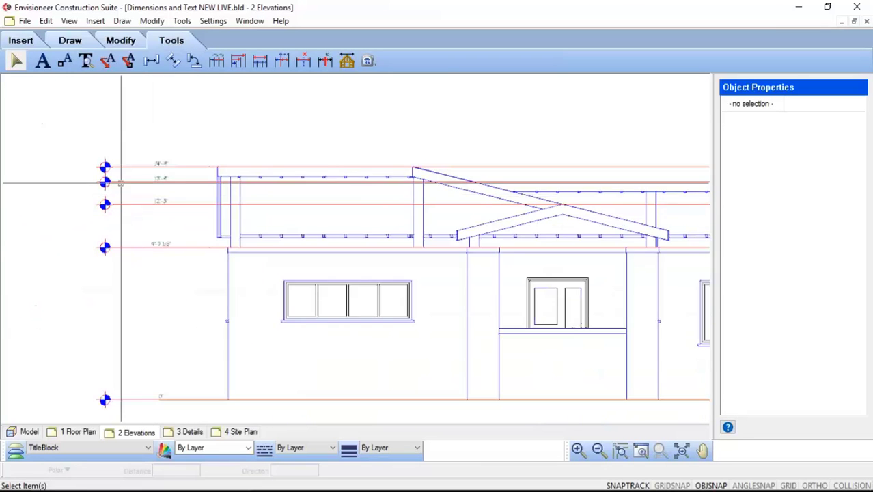
pyautogui.scroll(-2, 115, 180)
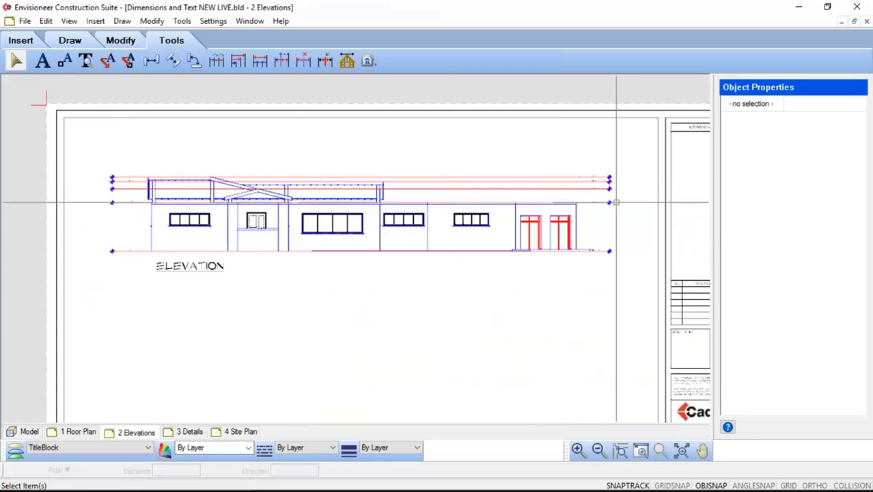
pyautogui.scroll(4, 627, 196)
pyautogui.scroll(3, 612, 189)
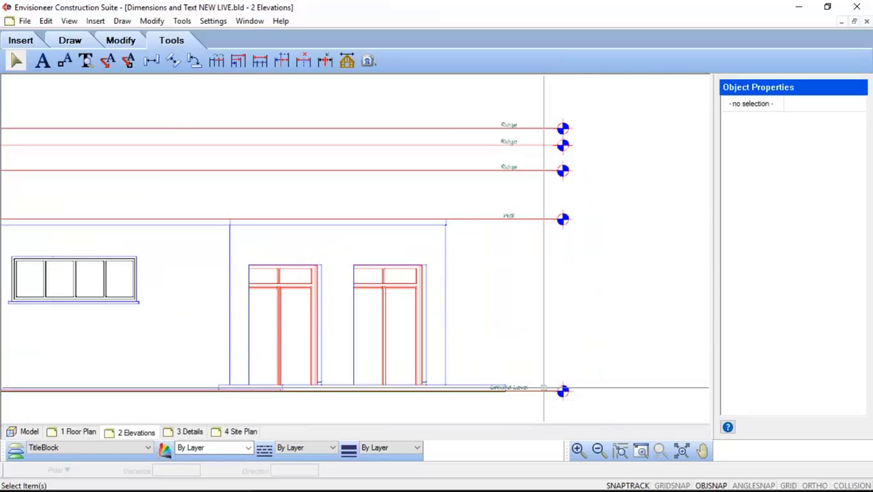
pyautogui.scroll(1, 545, 201)
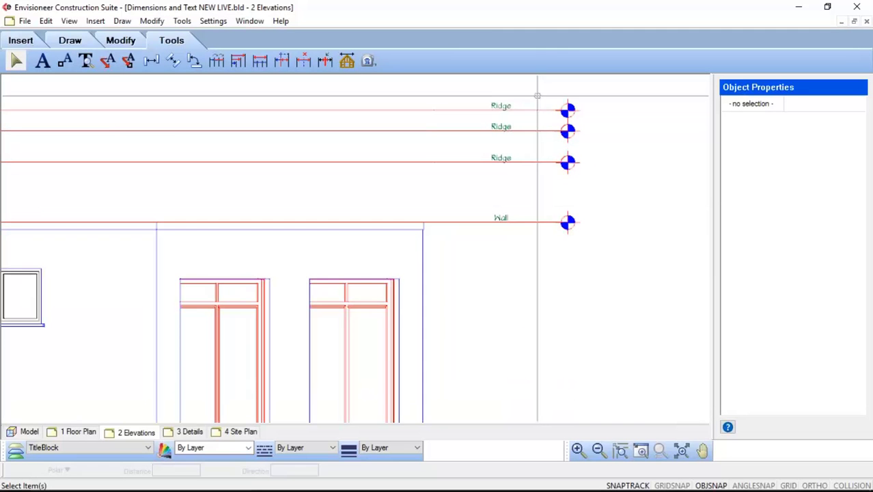
pyautogui.scroll(-3, 535, 261)
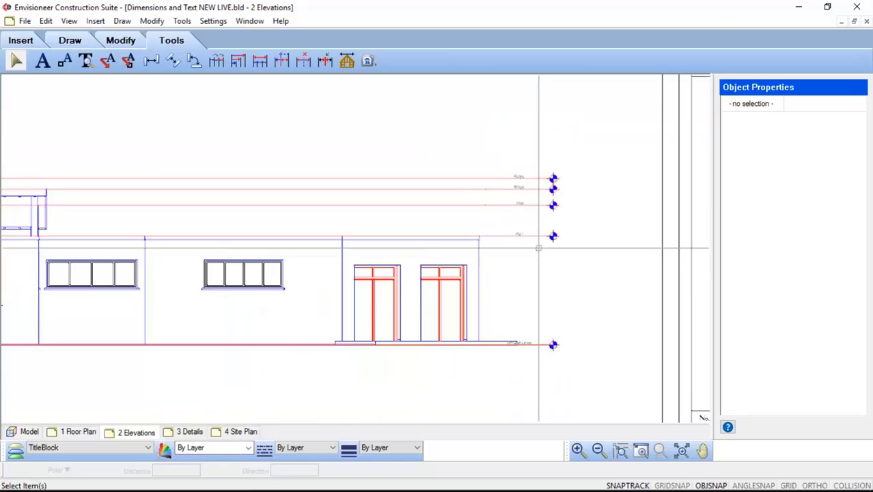
# View the whole elevations and details sheets, and return to the model's ground floor plan showing all its dimensions
pyautogui.click(683, 450)
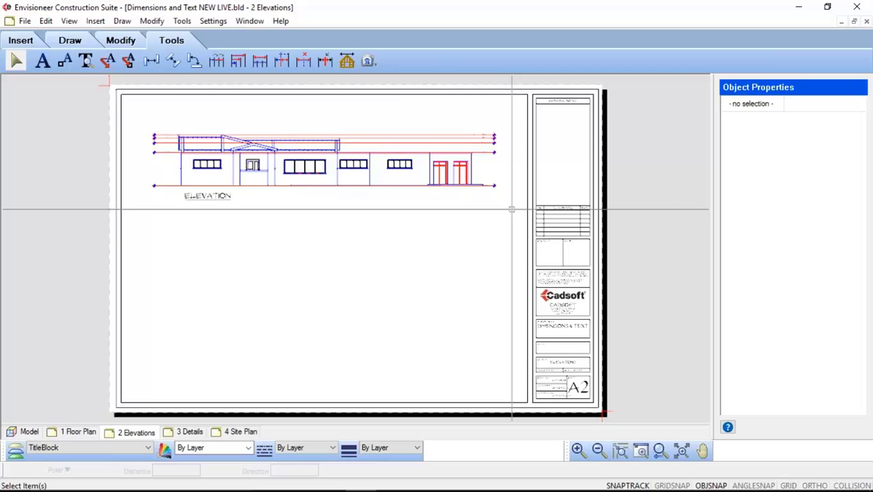
pyautogui.click(190, 432)
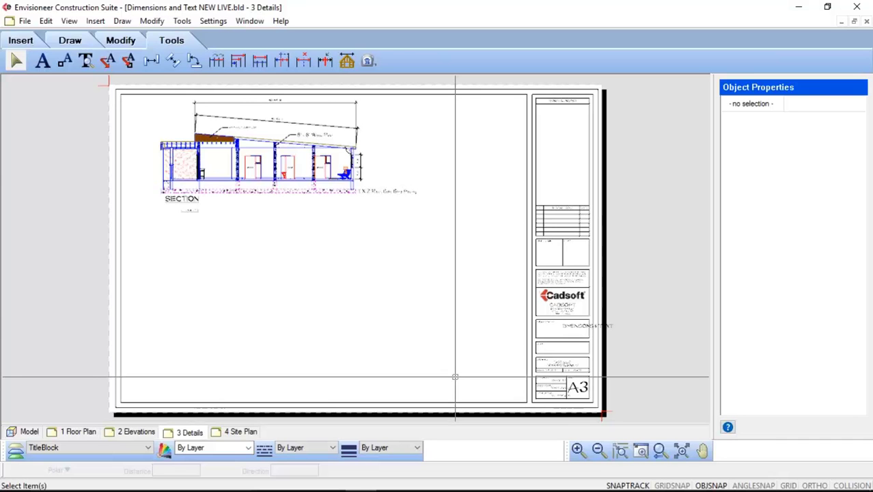
pyautogui.click(29, 434)
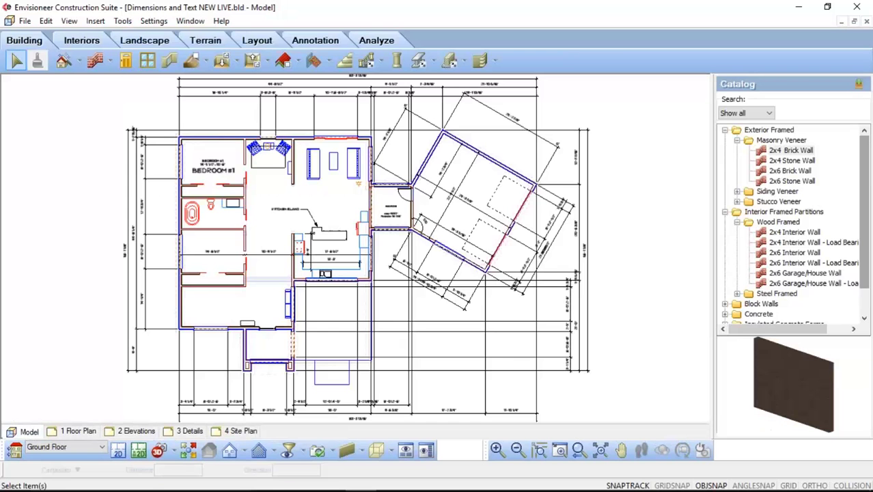
pyautogui.click(517, 451)
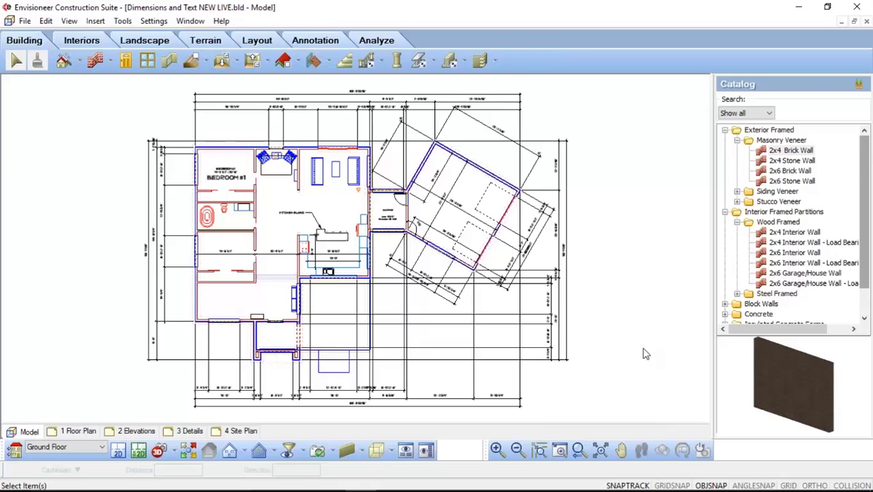
# Review the available dimension commands and examine the exterior and interior auto dimension settings
pyautogui.click(123, 22)
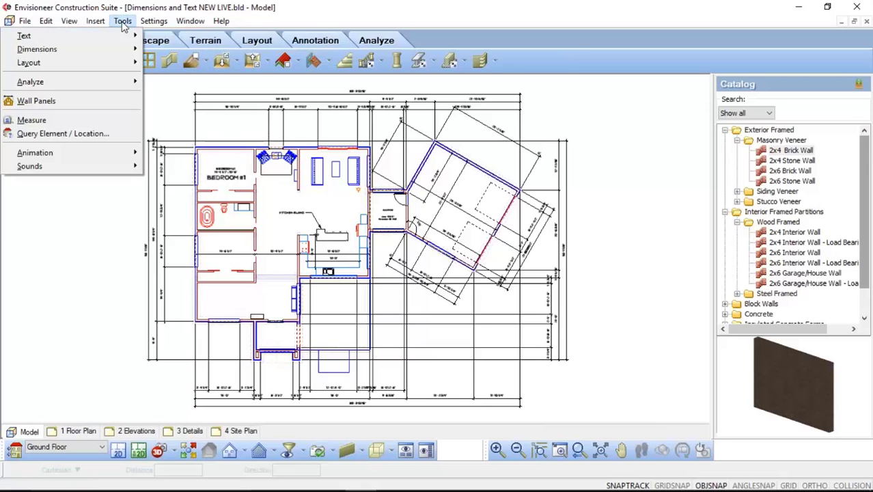
pyautogui.moveTo(137, 47)
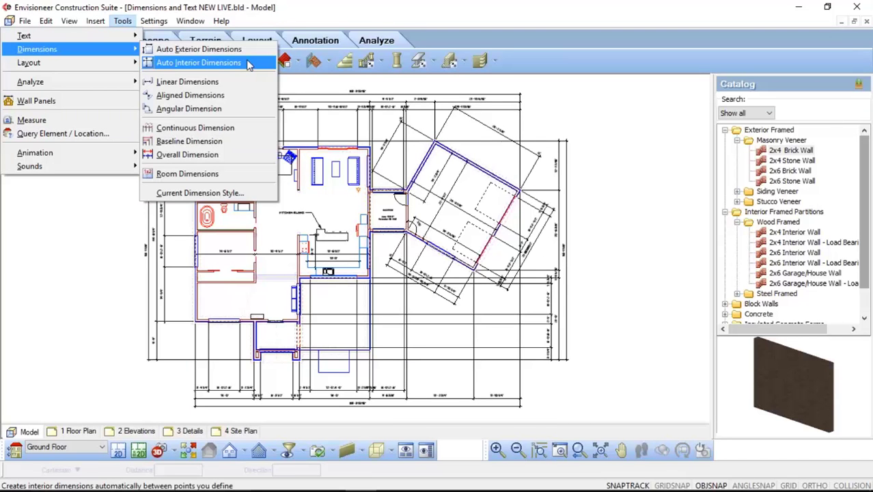
pyautogui.click(67, 220)
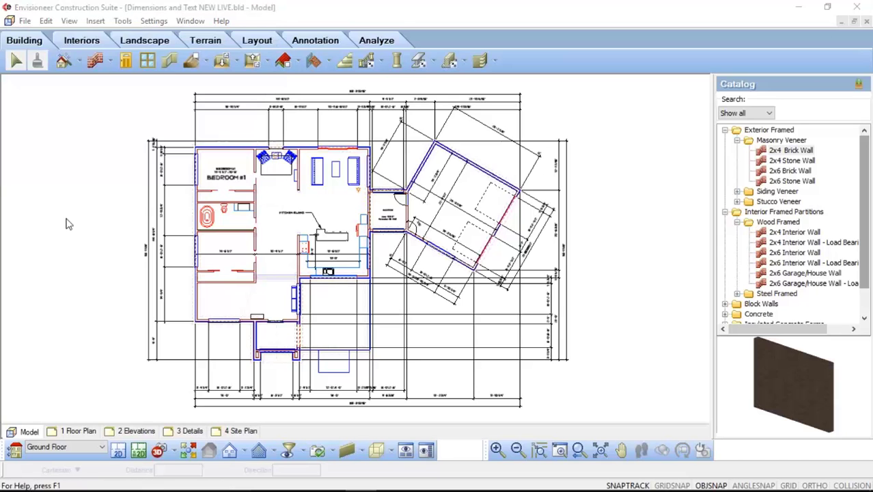
pyautogui.click(154, 21)
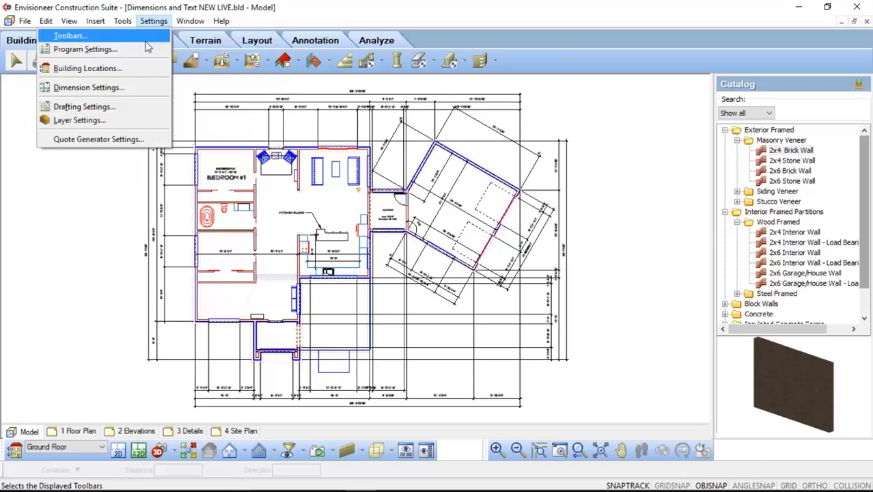
pyautogui.click(146, 88)
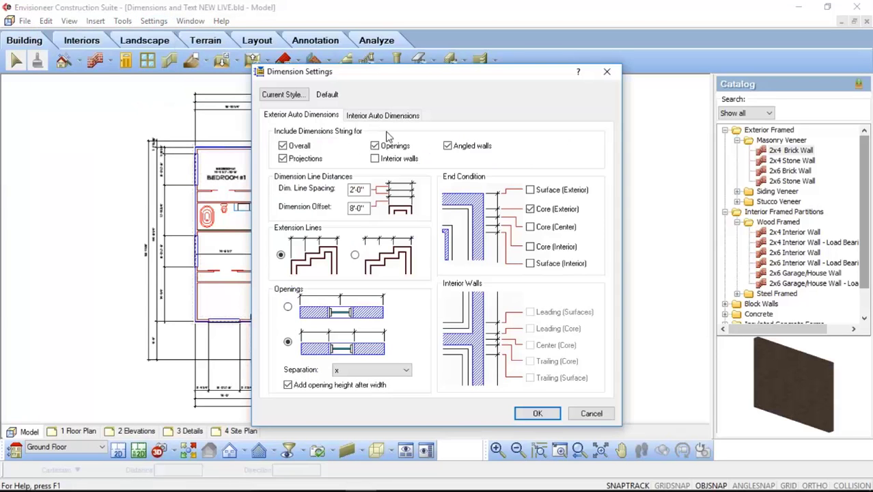
pyautogui.click(406, 120)
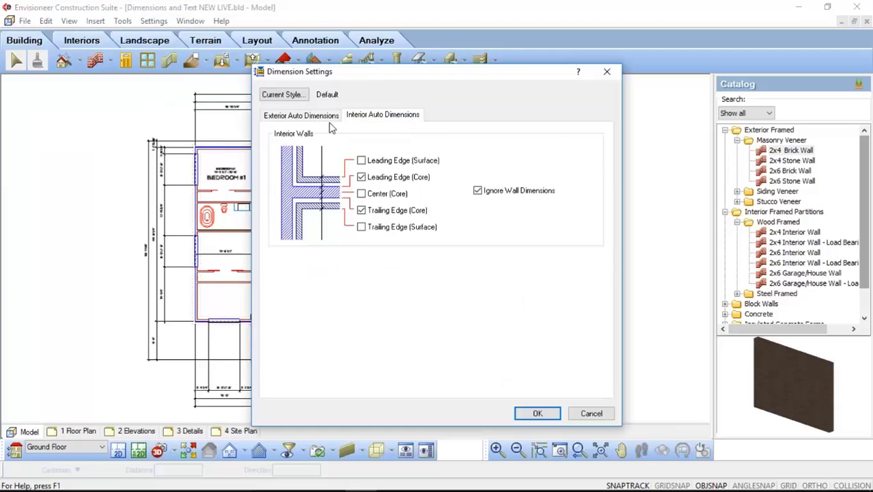
pyautogui.click(311, 117)
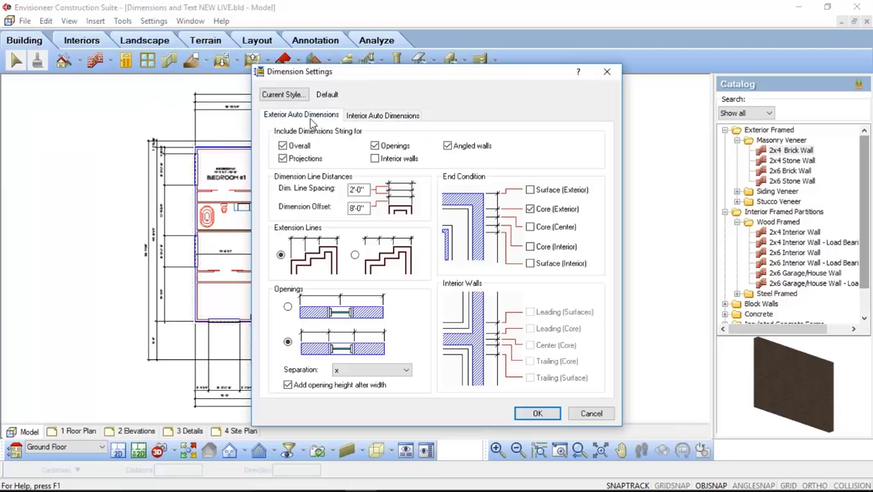
pyautogui.click(398, 121)
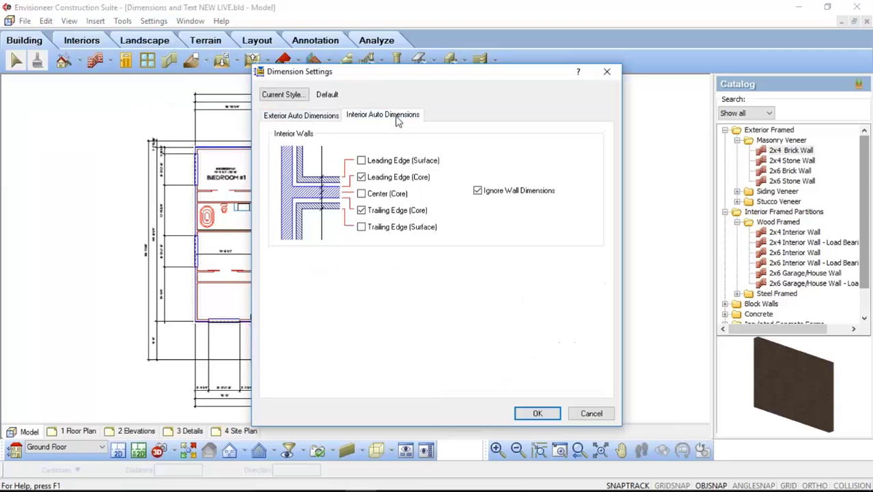
pyautogui.click(592, 414)
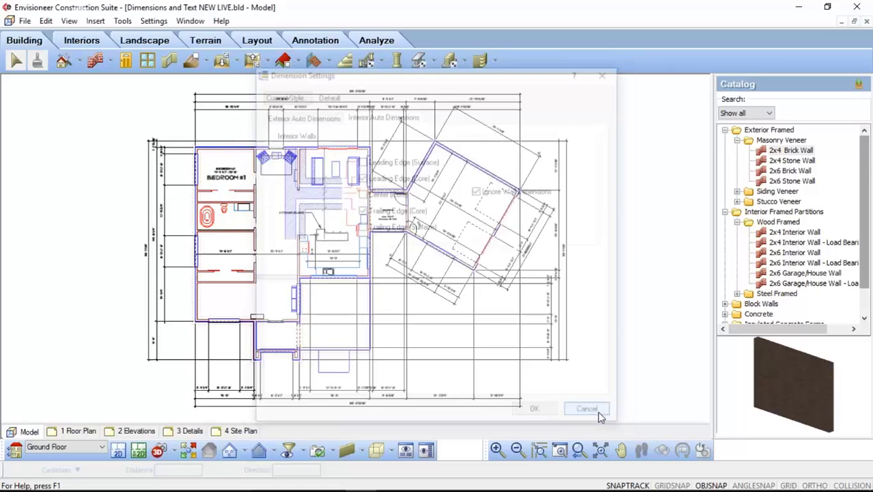
pyautogui.click(123, 21)
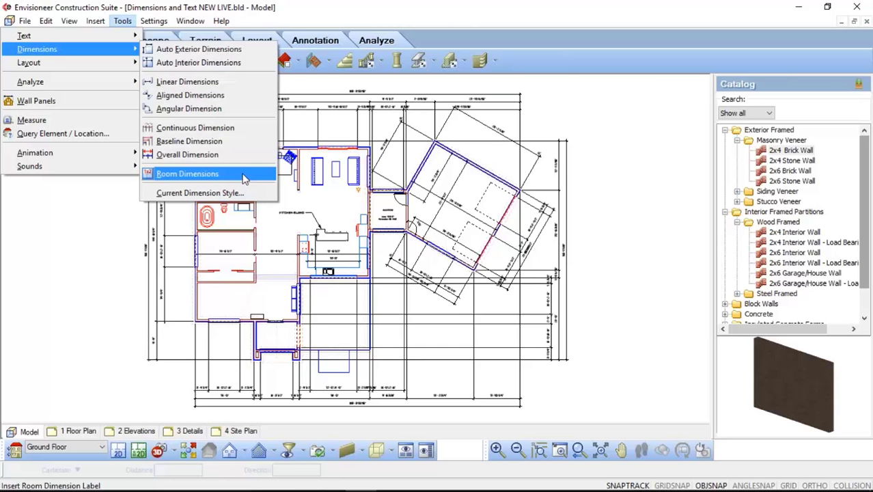
pyautogui.click(97, 214)
pyautogui.click(125, 23)
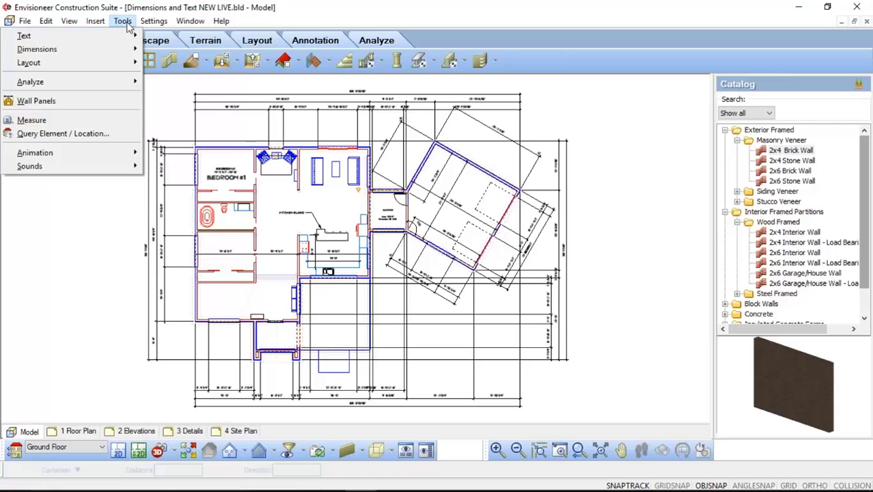
pyautogui.moveTo(120, 82)
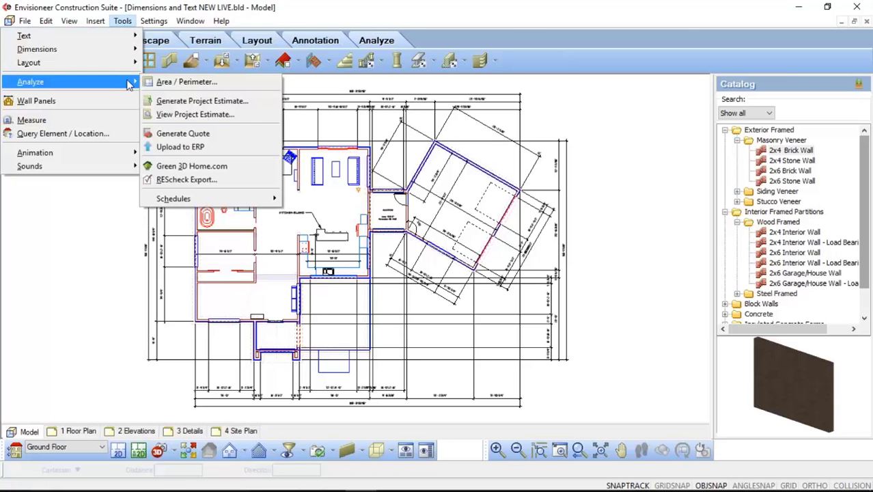
pyautogui.moveTo(193, 202)
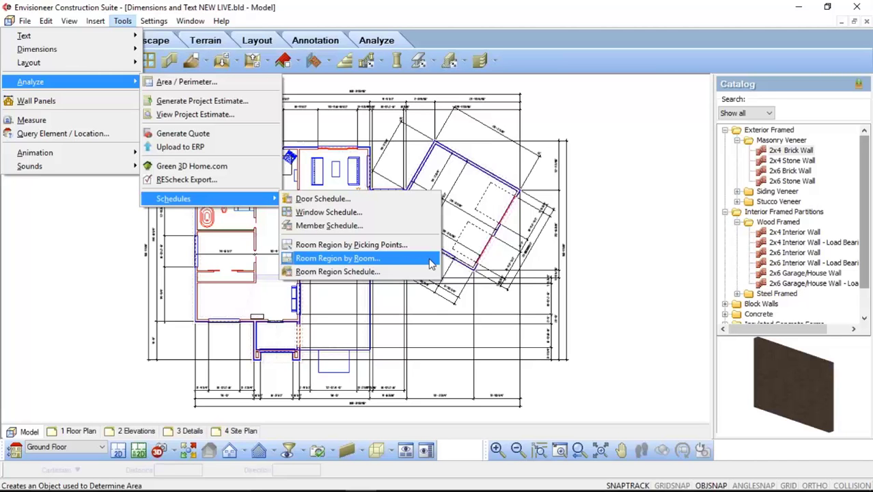
pyautogui.click(641, 244)
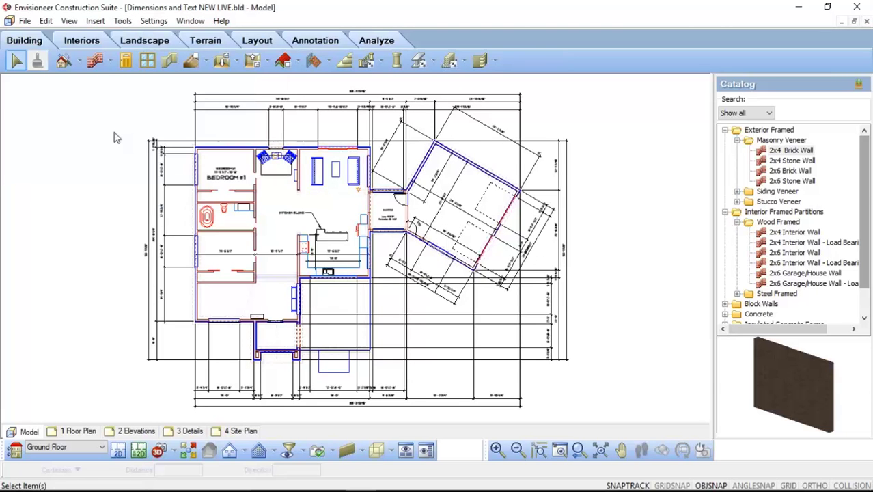
pyautogui.click(125, 23)
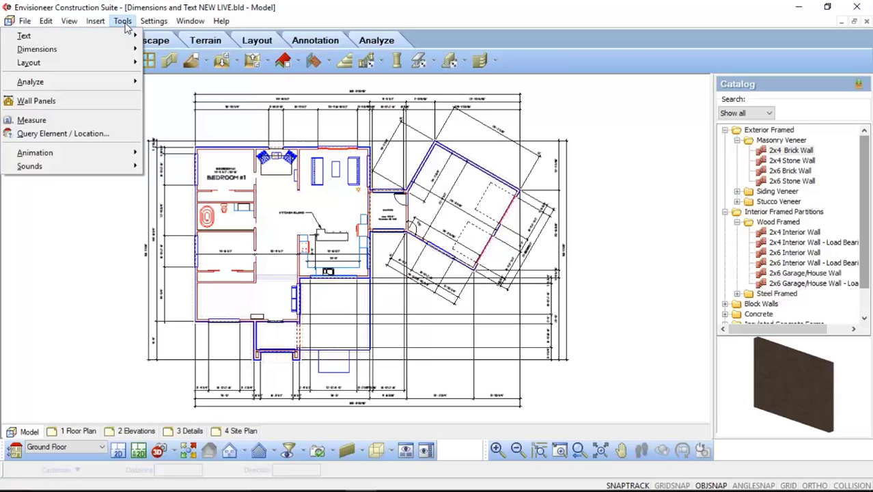
pyautogui.moveTo(41, 35)
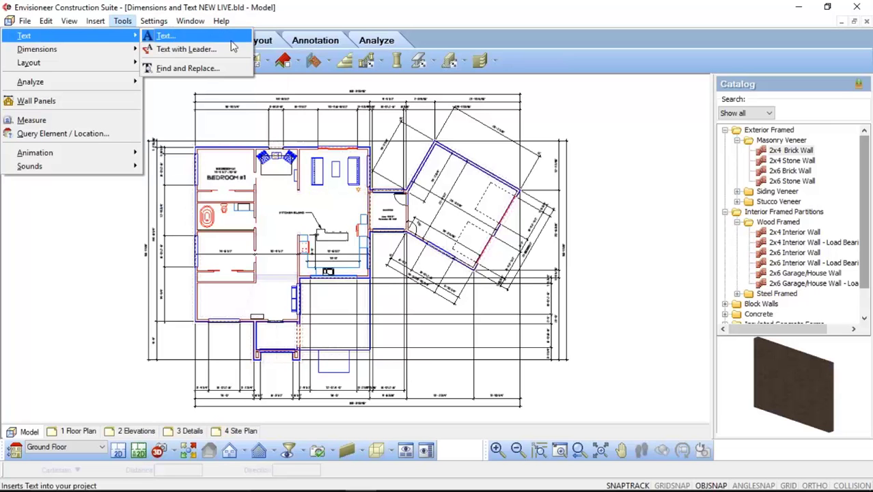
pyautogui.click(319, 15)
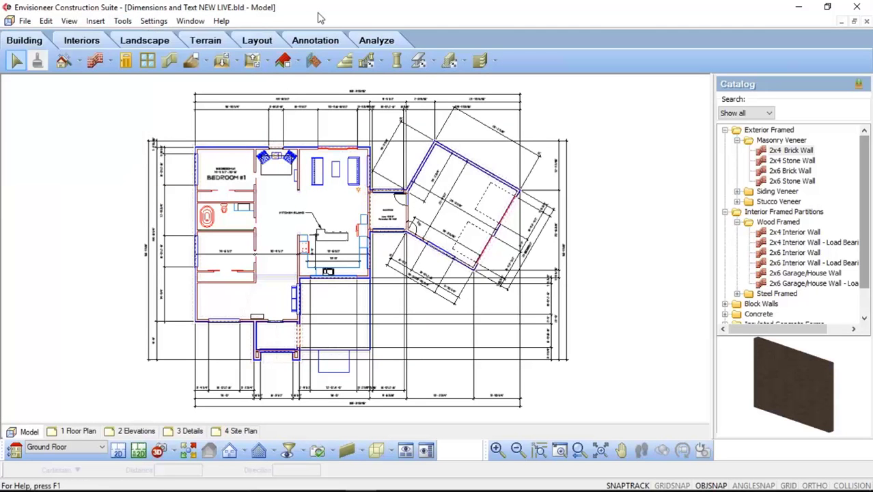
# On the details sheet, create a text note in the Notes style reading "window HEIGHT", with no predefined label inserted
pyautogui.click(186, 432)
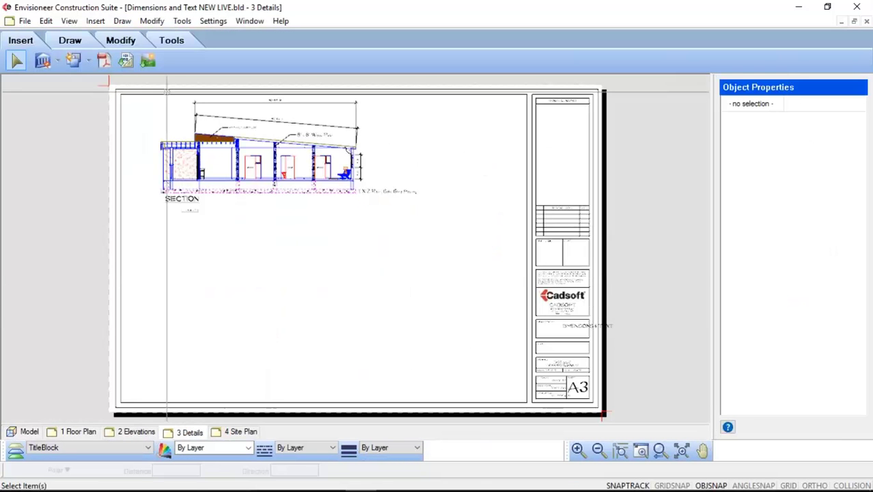
pyautogui.click(172, 40)
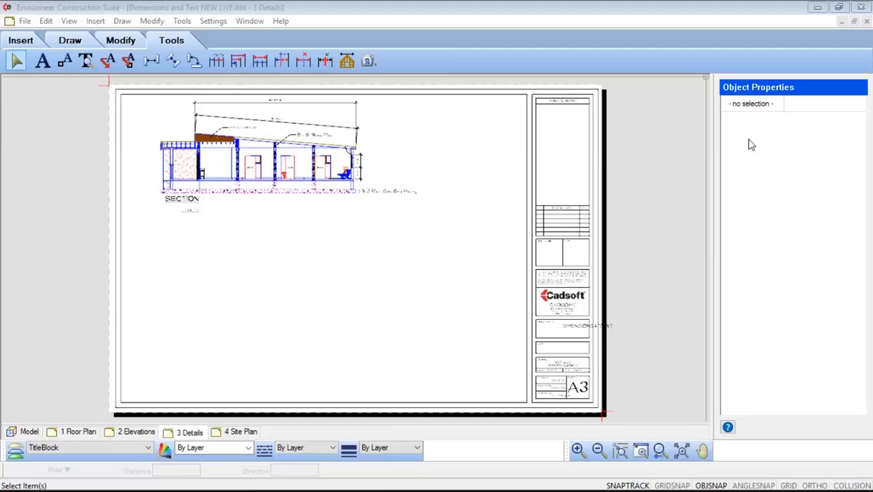
pyautogui.click(42, 60)
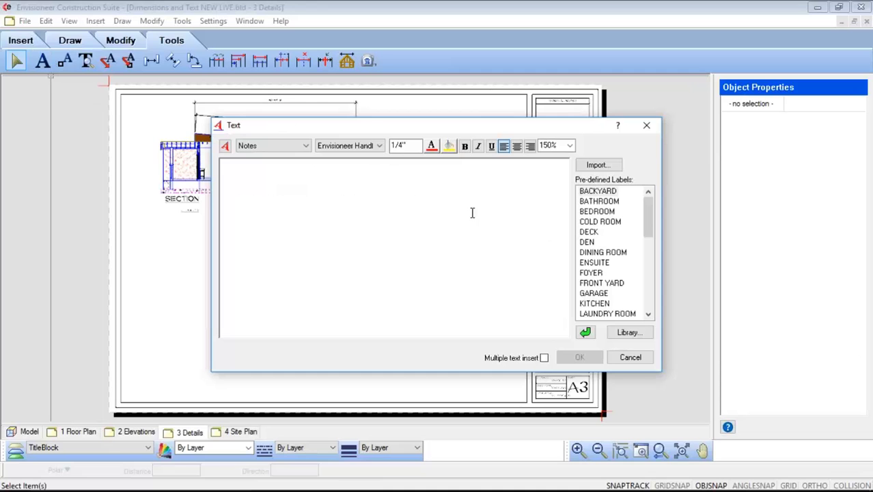
pyautogui.write('window HE')
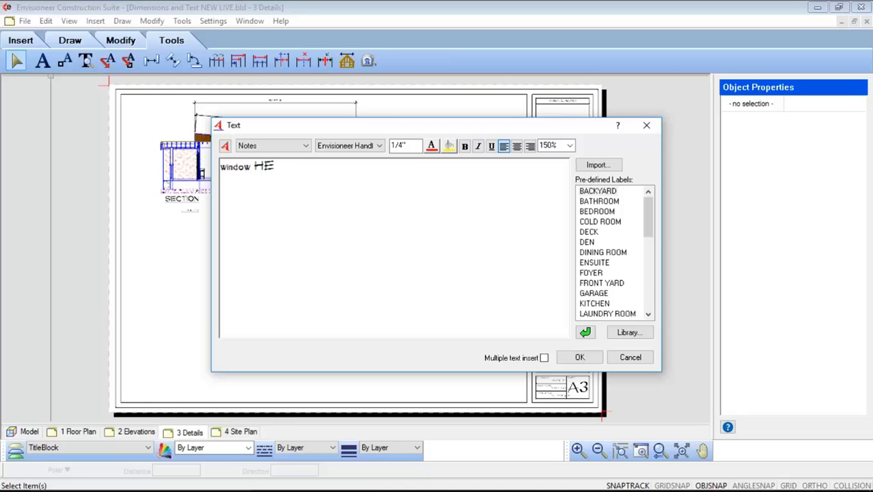
pyautogui.write('IGHT')
pyautogui.moveTo(310, 168); pyautogui.dragTo(211, 161)
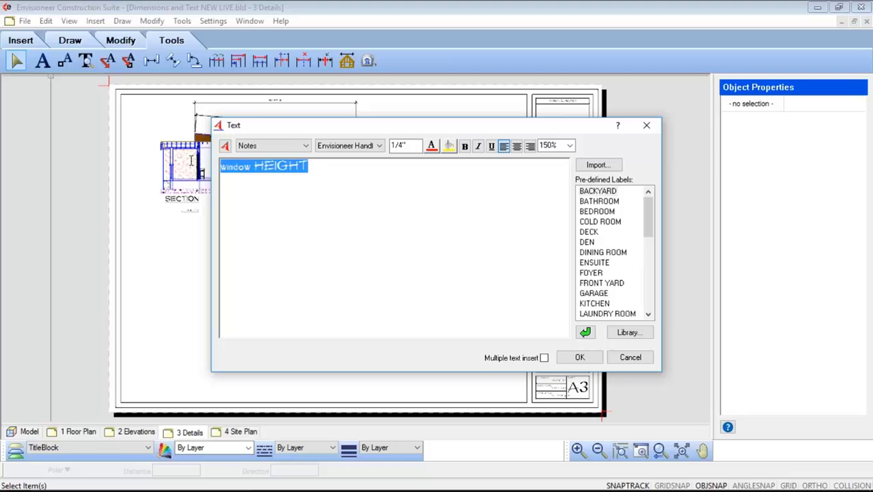
pyautogui.click(600, 295)
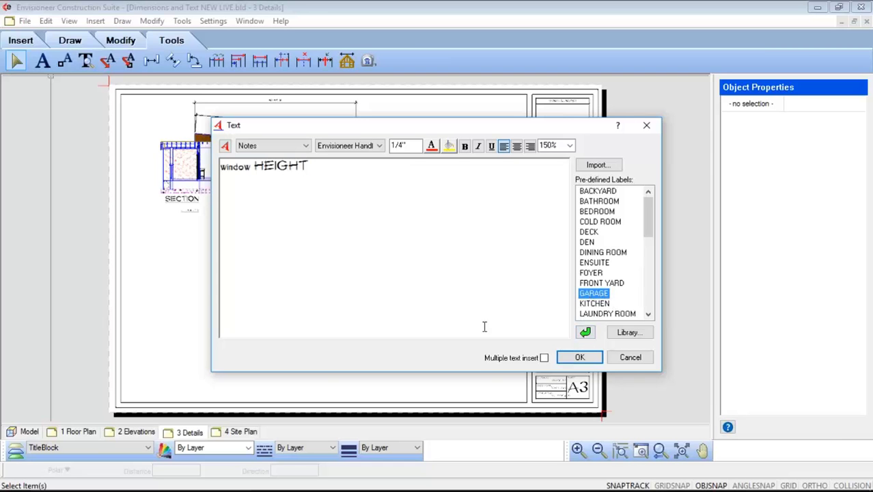
pyautogui.click(580, 357)
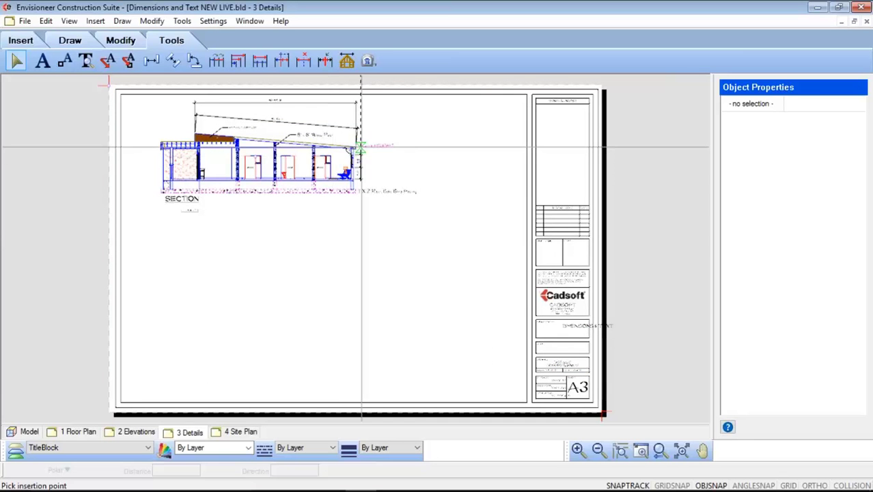
# Place the "window HEIGHT" note beside the 3'-8" window dimension, outside the section's right wall, and view the whole sheet
pyautogui.scroll(2, 375, 152)
pyautogui.scroll(4, 374, 154)
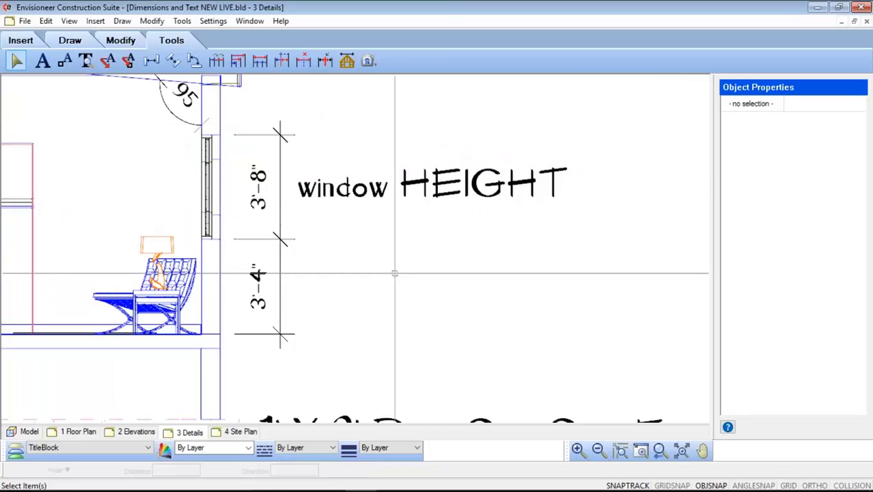
pyautogui.scroll(-2, 390, 259)
pyautogui.click(682, 450)
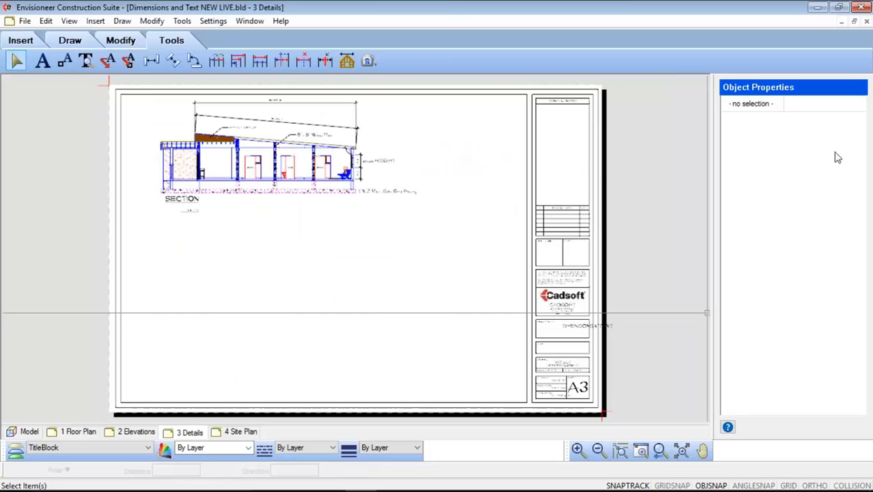
pyautogui.click(861, 134)
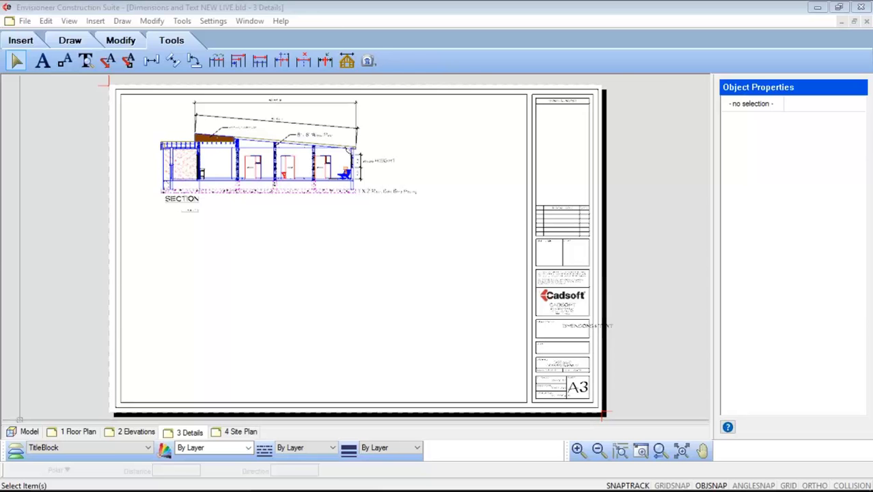
# Return to the model's ground floor plan and open the interior auto dimension settings
pyautogui.click(29, 431)
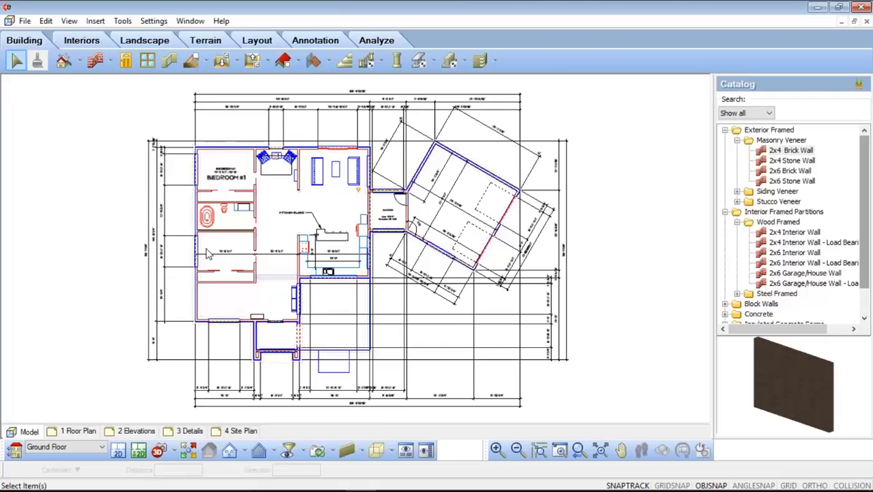
pyautogui.scroll(5, 210, 254)
pyautogui.scroll(1, 232, 242)
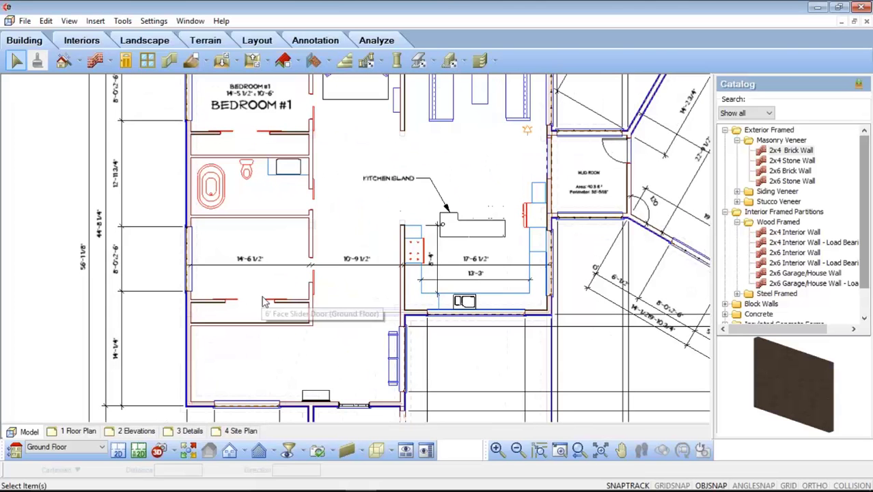
pyautogui.scroll(3, 255, 230)
pyautogui.scroll(1, 255, 230)
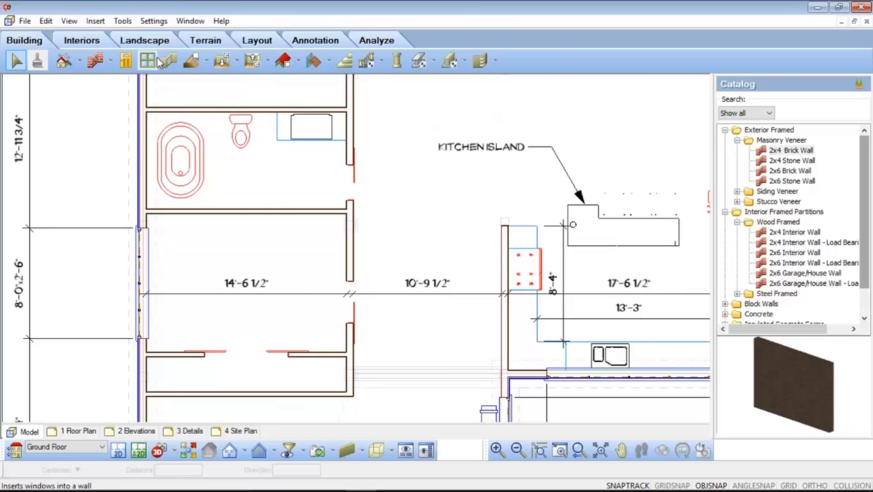
pyautogui.click(154, 21)
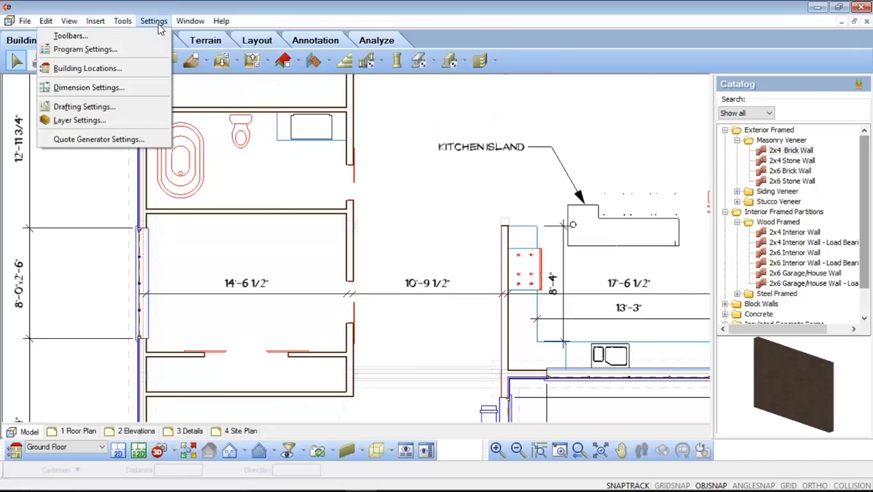
pyautogui.click(145, 88)
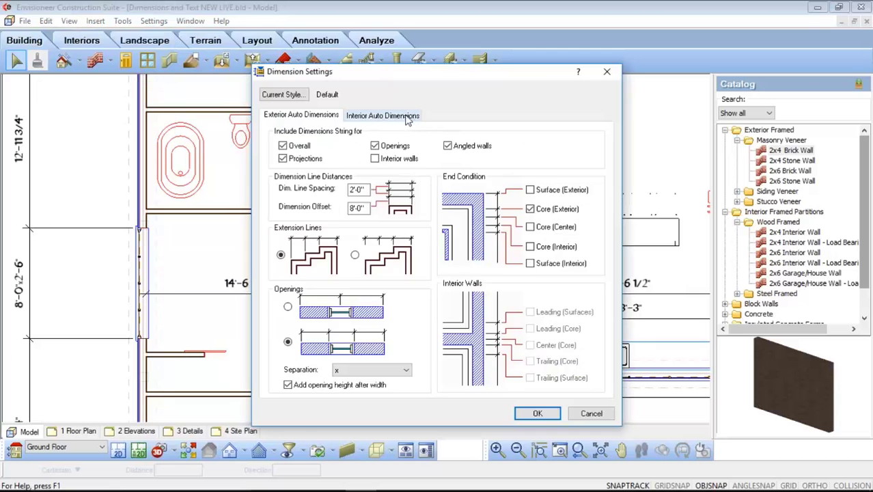
pyautogui.click(403, 117)
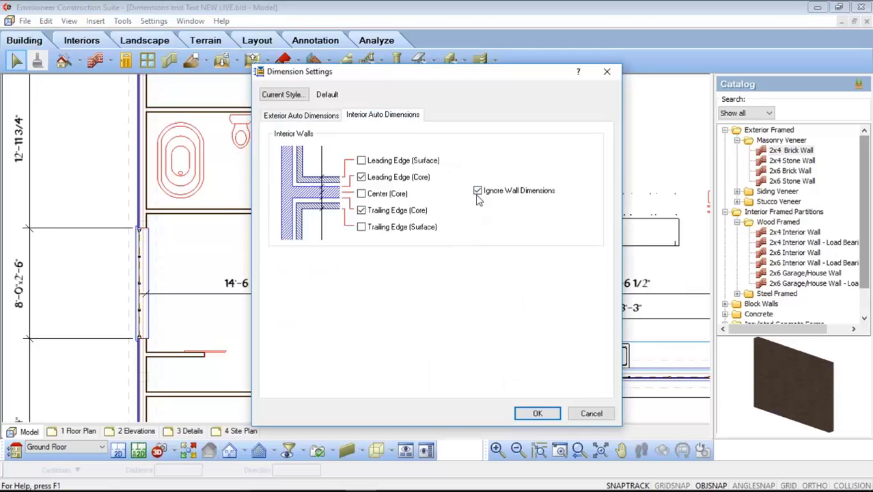
# Turn off Ignore Wall Dimensions for interior auto dimensions and apply the dimension settings
pyautogui.click(866, 202)
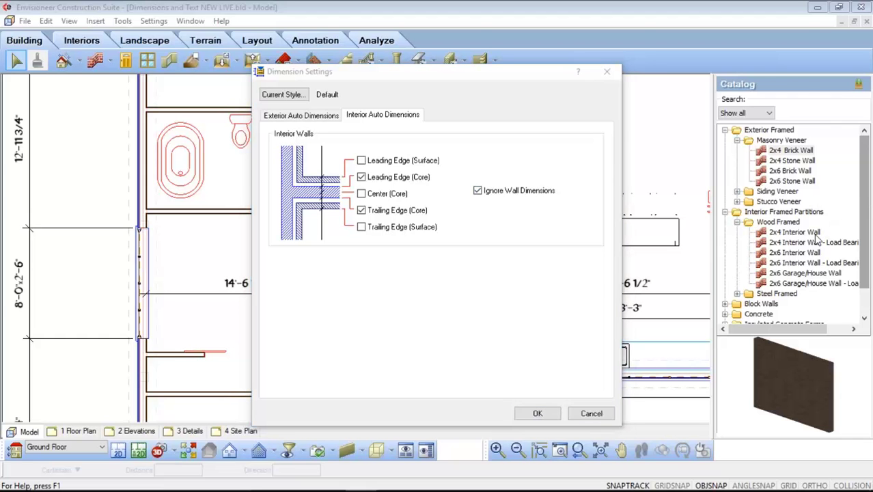
pyautogui.click(787, 273)
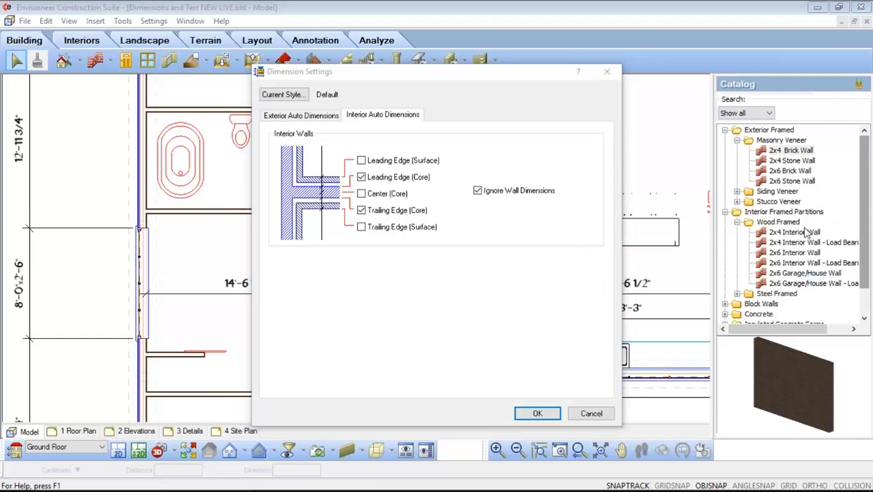
pyautogui.moveTo(471, 214)
pyautogui.mouseDown()
pyautogui.moveTo(562, 198)
pyautogui.moveTo(506, 164)
pyautogui.moveTo(453, 179)
pyautogui.moveTo(476, 215)
pyautogui.mouseUp()
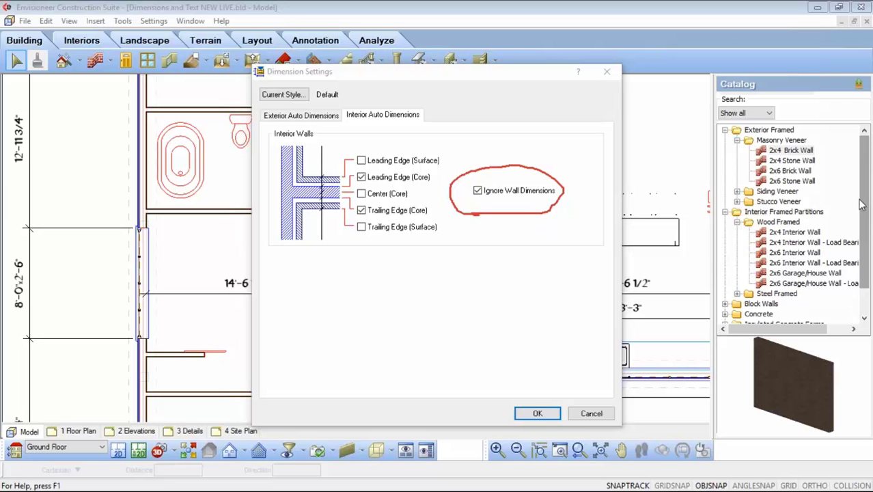
pyautogui.click(818, 271)
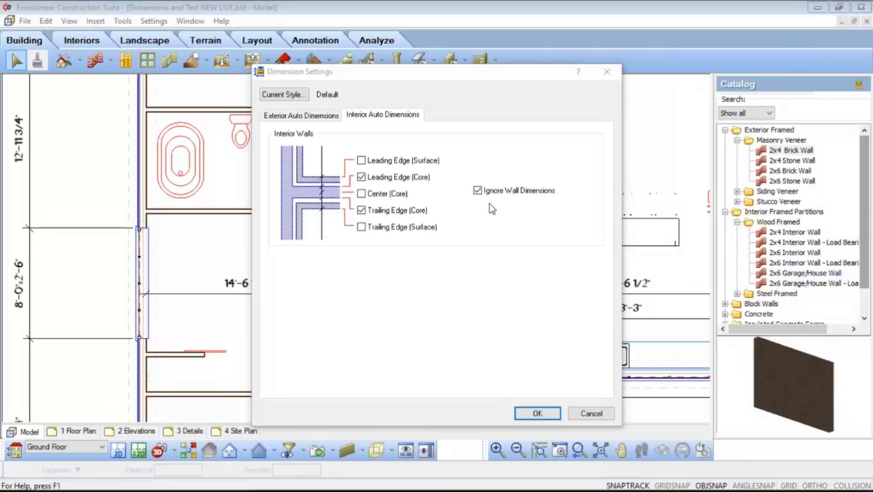
pyautogui.click(477, 191)
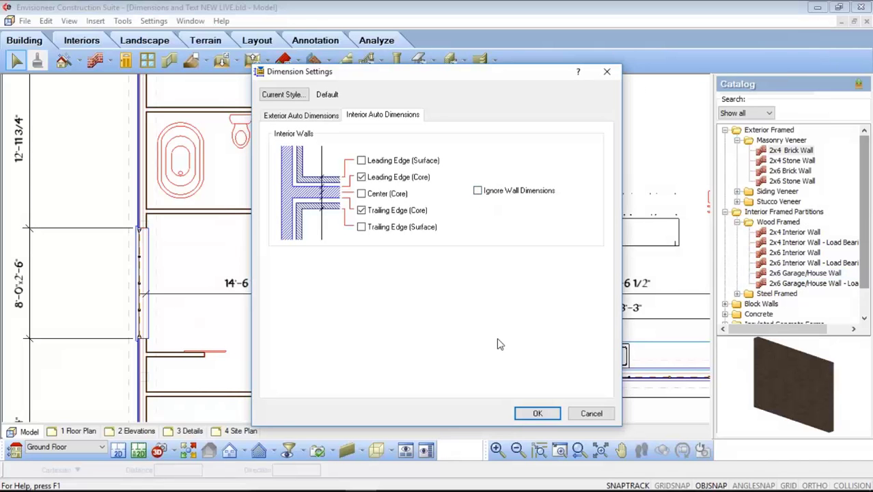
pyautogui.click(538, 413)
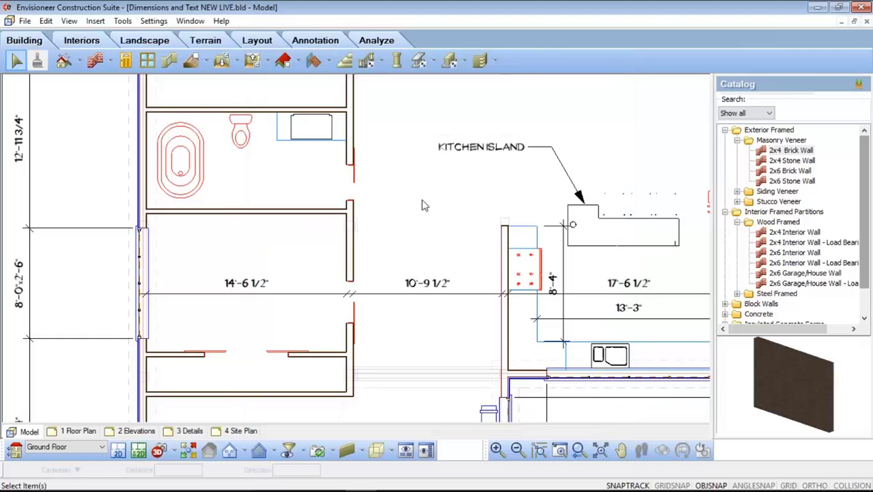
# Add an auto interior dimension string horizontally across the bathroom, from outside the exterior wall to past the opposite interior wall
pyautogui.click(123, 22)
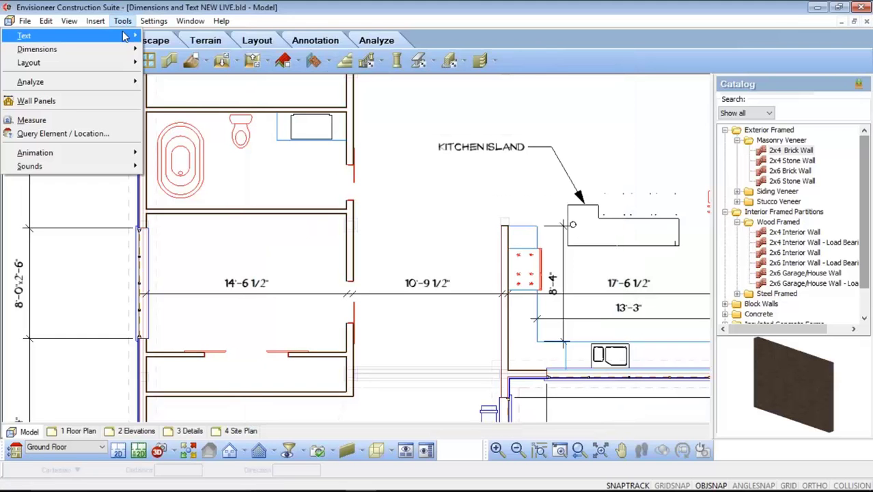
pyautogui.moveTo(124, 51)
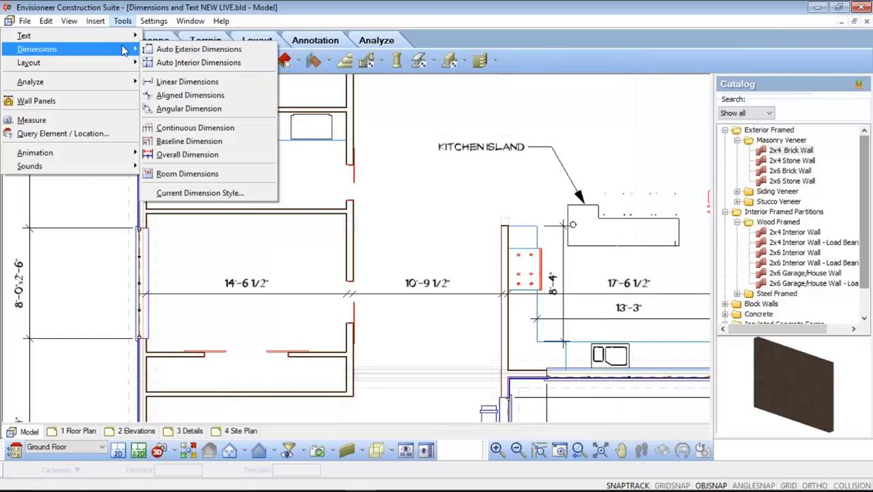
pyautogui.click(198, 62)
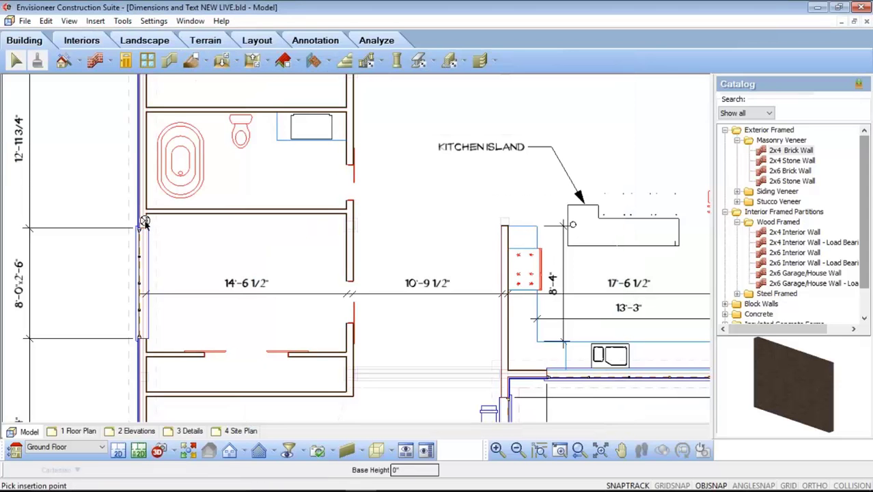
pyautogui.click(111, 143)
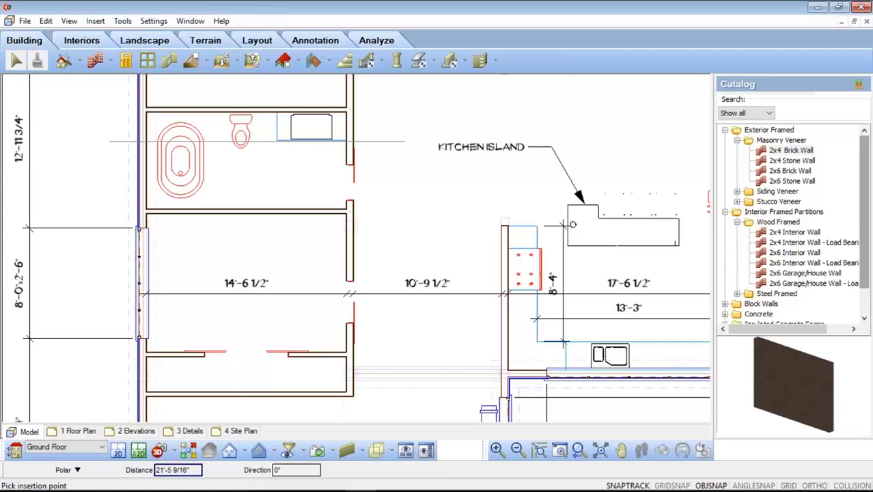
pyautogui.click(407, 142)
pyautogui.press('Escape')
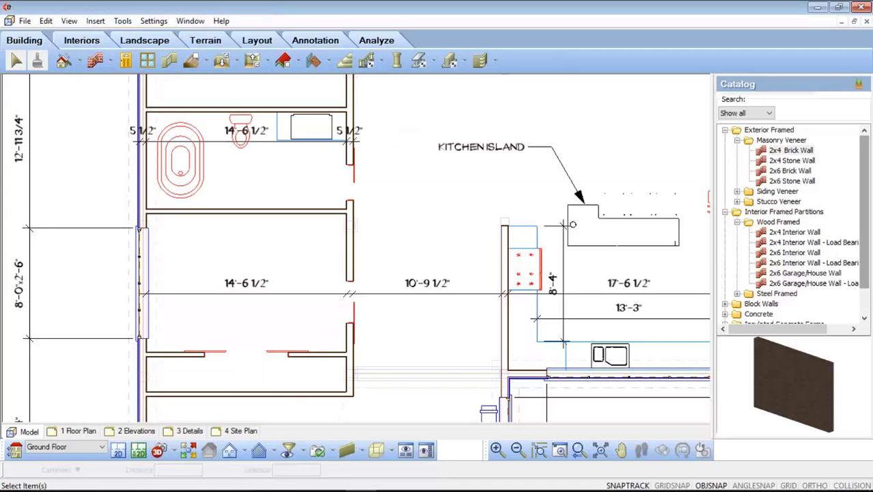
pyautogui.scroll(3, 203, 118)
pyautogui.scroll(1, 204, 117)
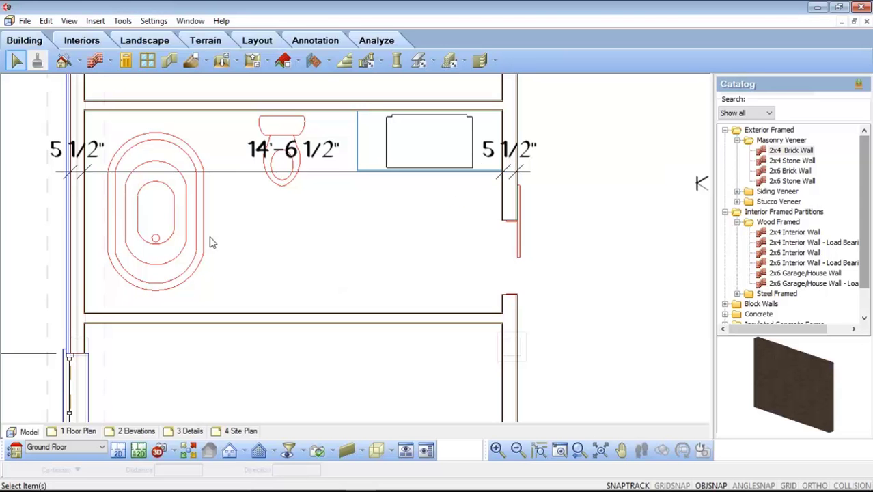
pyautogui.scroll(-3, 212, 245)
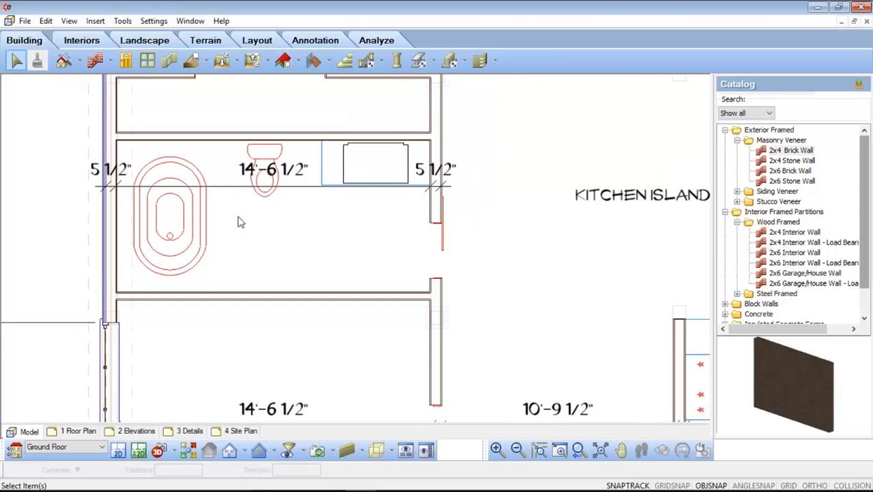
pyautogui.scroll(-1, 236, 224)
pyautogui.scroll(-1, 231, 228)
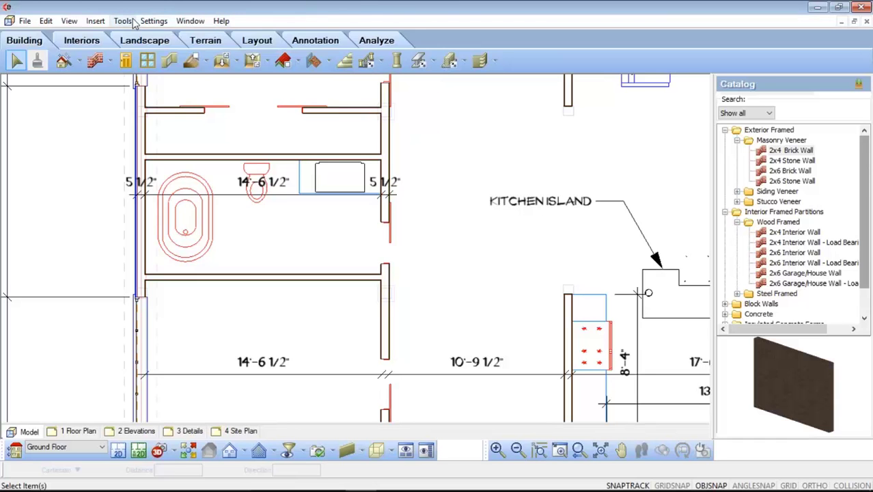
# Set interior auto dimensions to measure to the leading and trailing surface edges instead of the core edges, and apply the settings
pyautogui.click(154, 21)
pyautogui.click(139, 87)
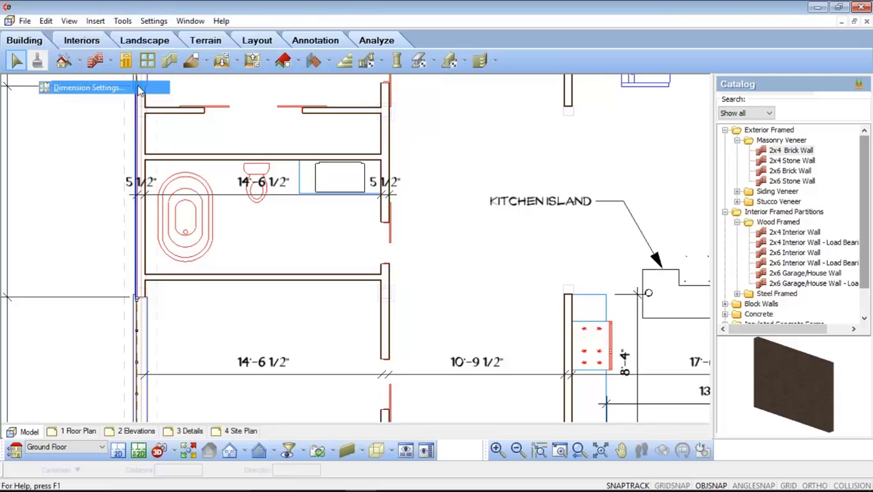
pyautogui.click(406, 116)
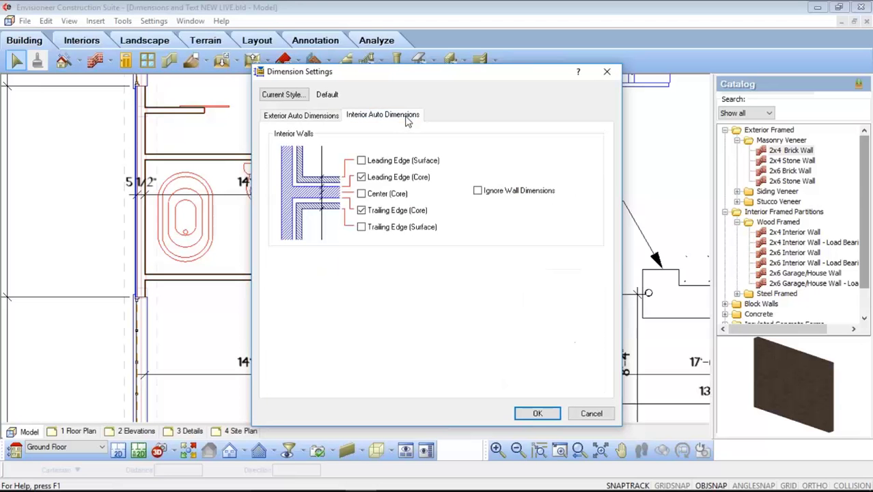
pyautogui.click(362, 160)
pyautogui.click(362, 226)
pyautogui.click(362, 211)
pyautogui.click(362, 177)
pyautogui.click(538, 415)
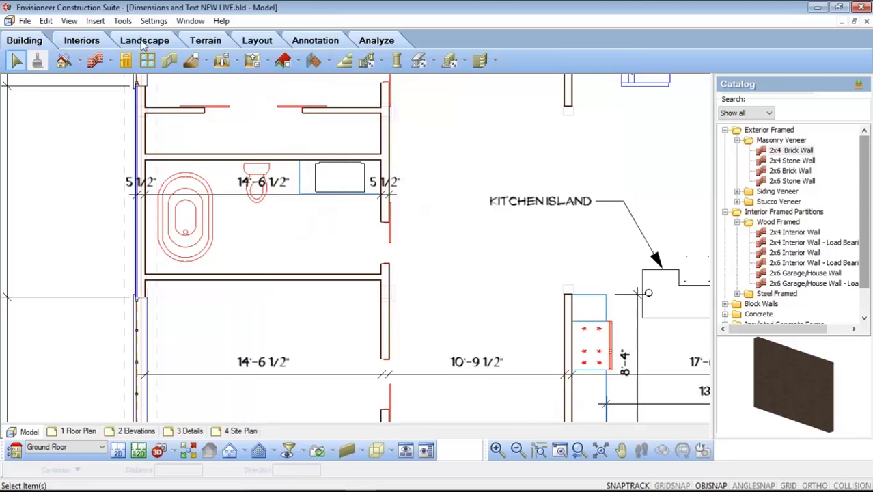
# Add an auto interior dimension string horizontally across the room below the bathroom, starting outside the exterior wall and ending past the interior wall
pyautogui.click(123, 21)
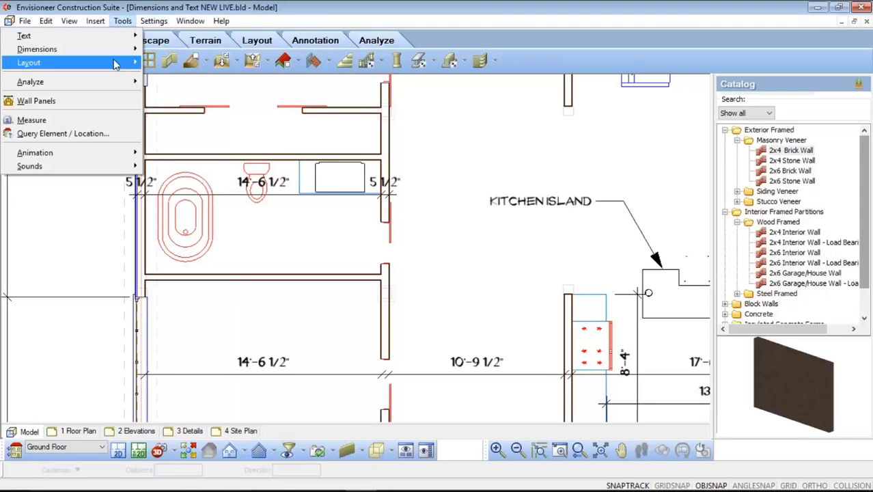
pyautogui.moveTo(123, 53)
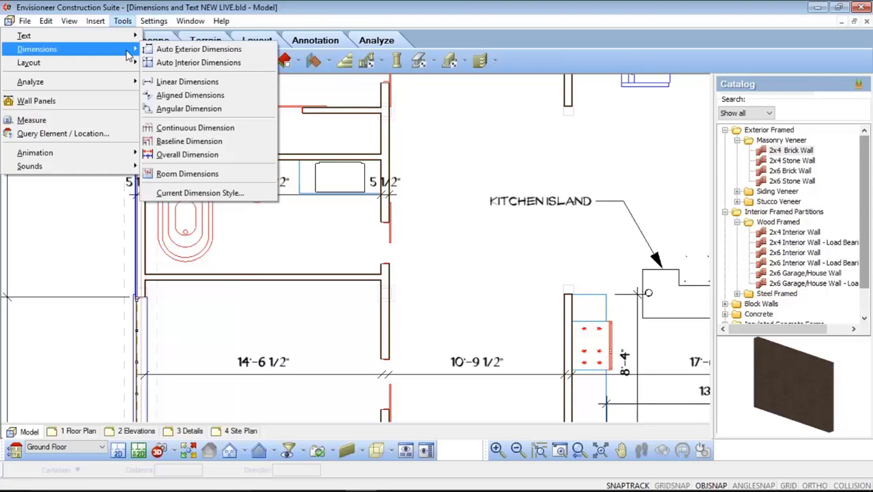
pyautogui.click(175, 63)
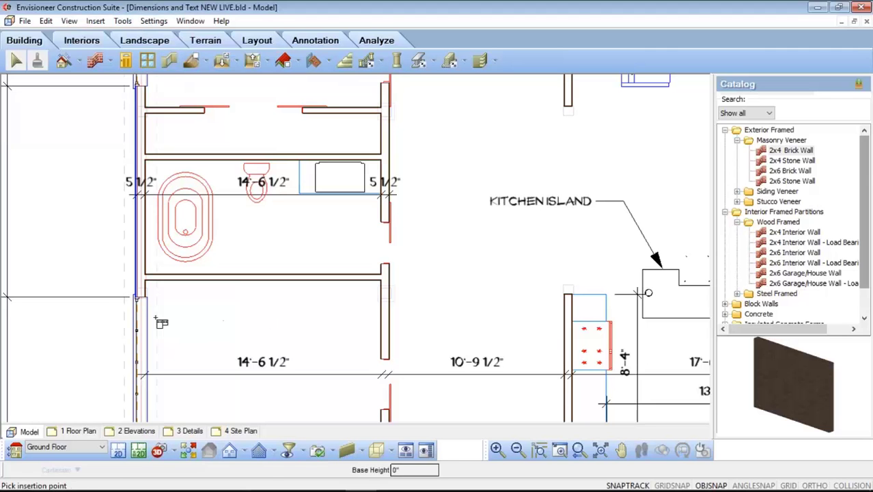
pyautogui.click(116, 311)
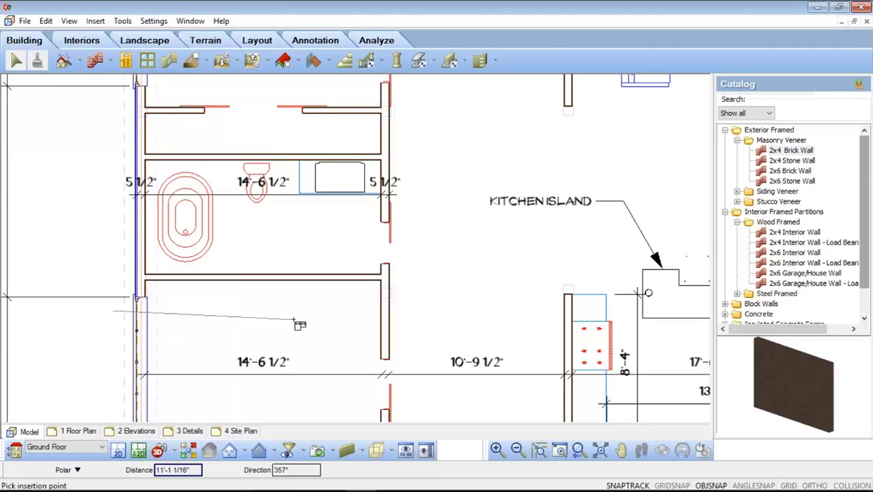
pyautogui.click(414, 317)
pyautogui.press('Escape')
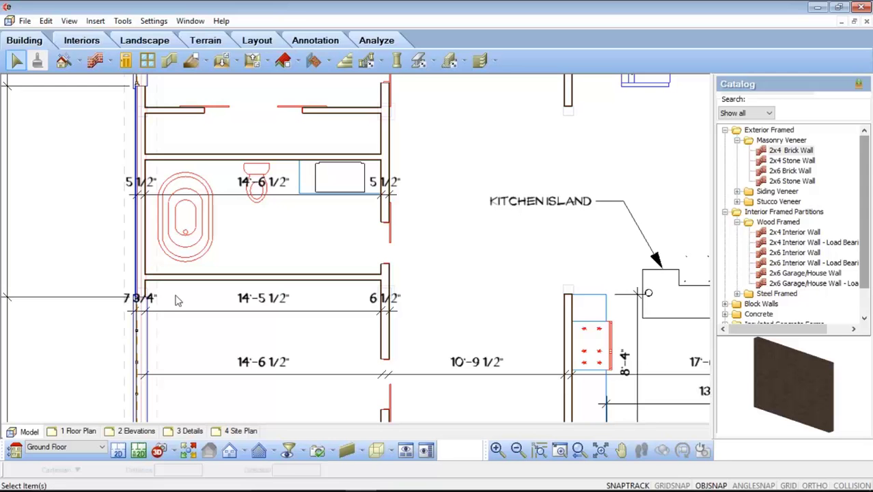
pyautogui.scroll(3, 154, 306)
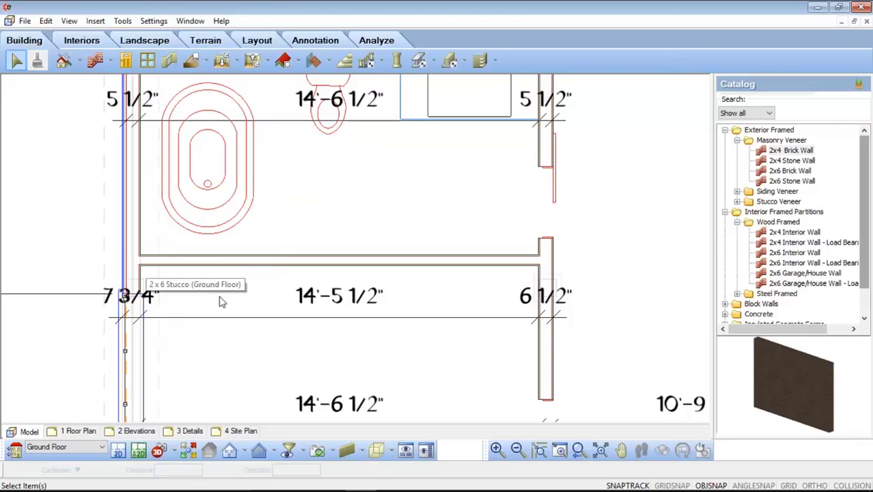
pyautogui.click(601, 451)
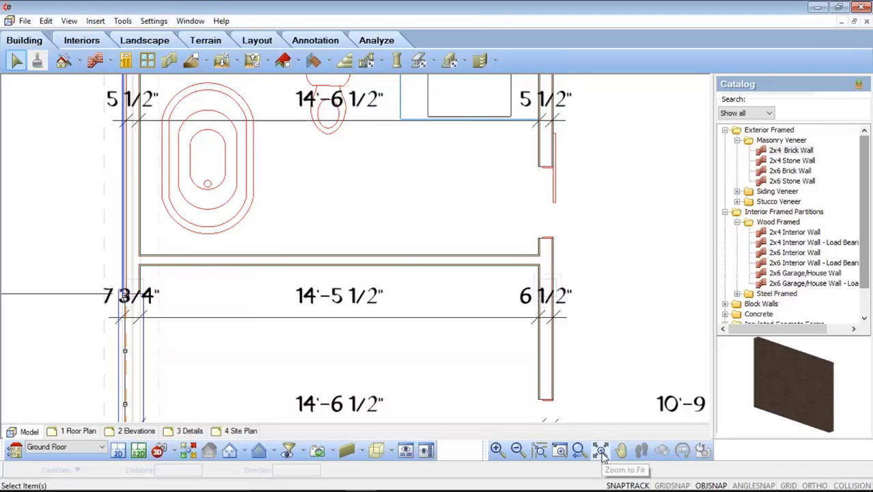